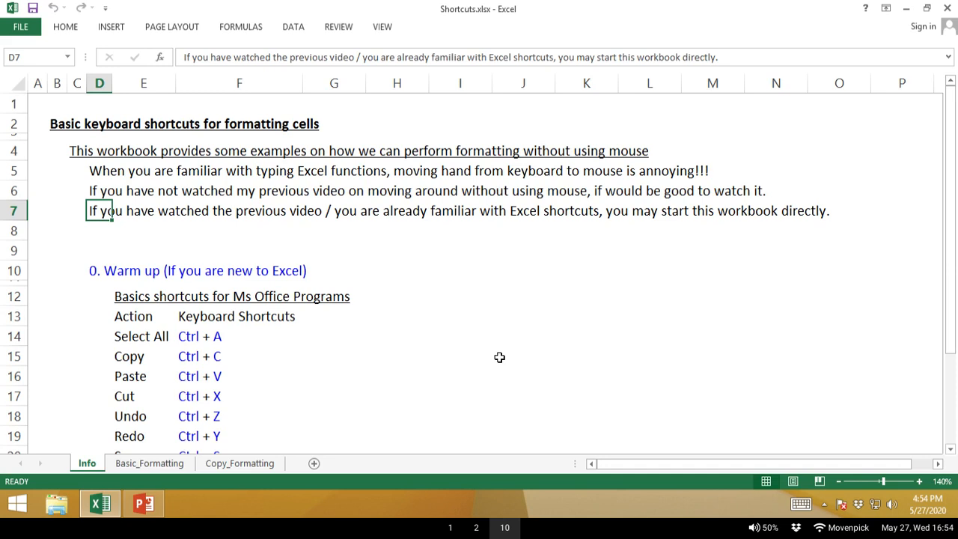
Look through the Info sheet's warm-up shortcut list from row 10 down to the section about moving to the next worksheet.
key(Down)
key(Down)
key(Down)
key(Right)
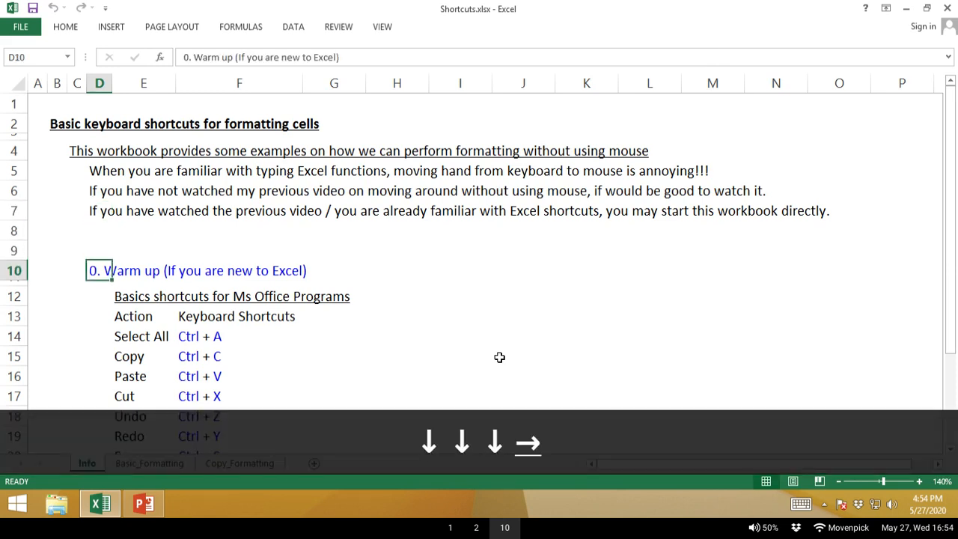
key(Down)
key(Down)
key(Down)
key(ctrl+Down)
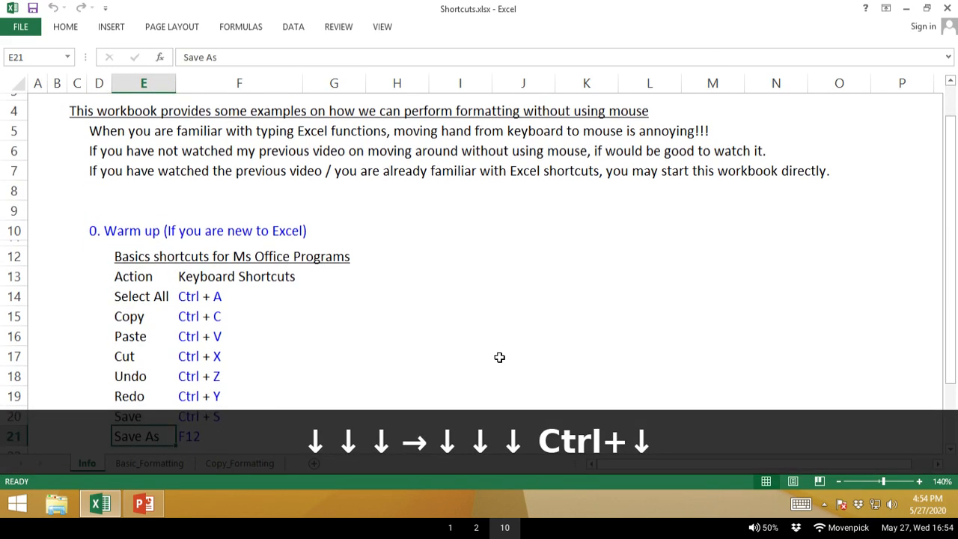
key(Down)
key(Down)
key(Down)
key(Down)
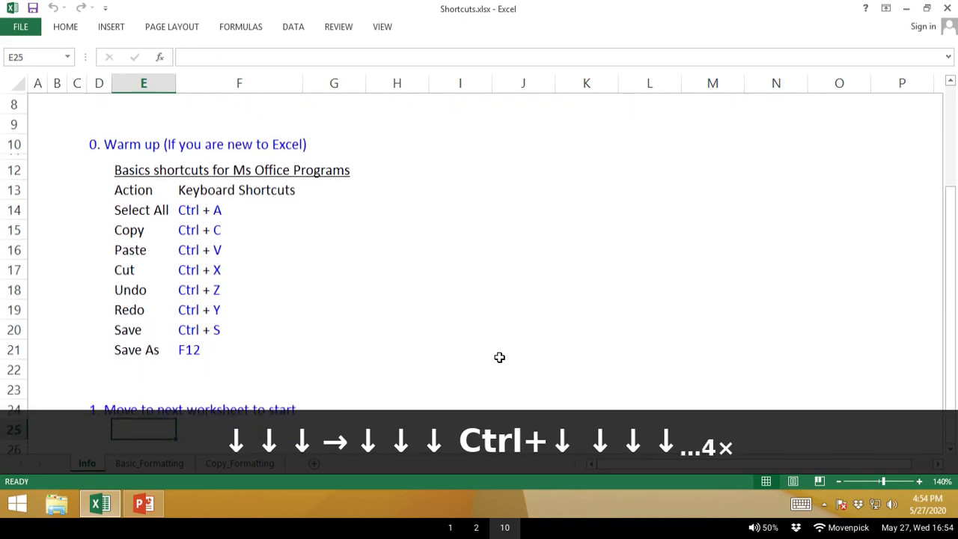
key(BackSpace)
text(`)
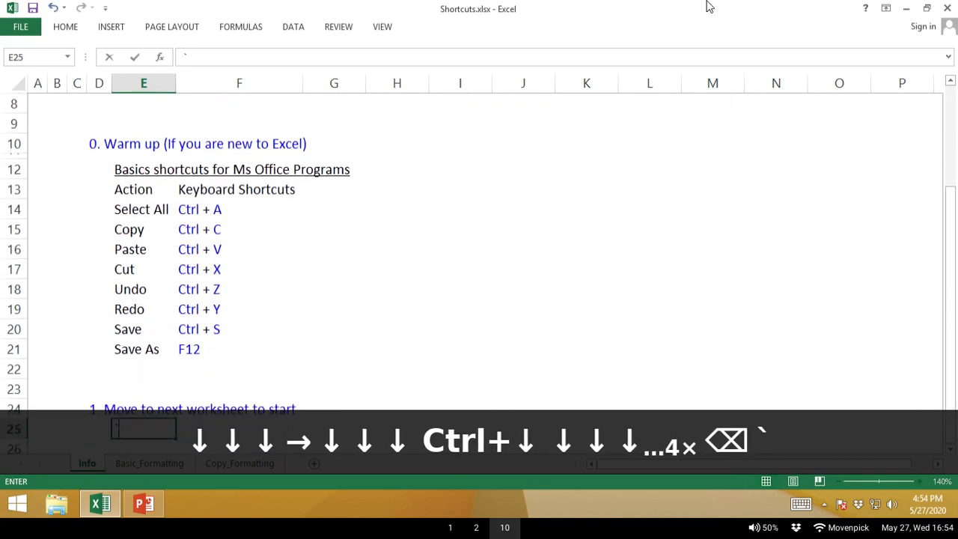
Restore the workbook window from maximized, move it to the top-left of the desktop, and enlarge it to nearly full width.
click(927, 8)
drag(716, 125, 605, 15)
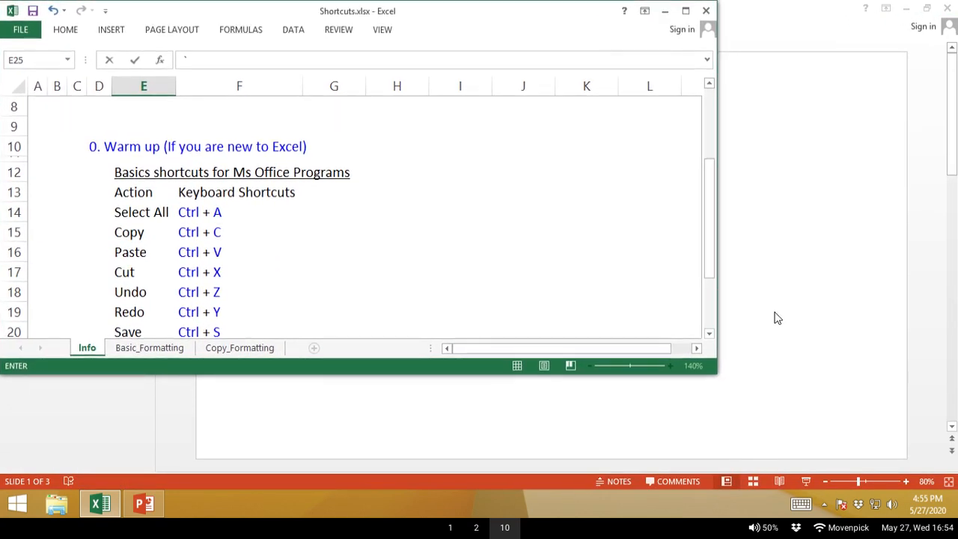
drag(717, 372, 953, 434)
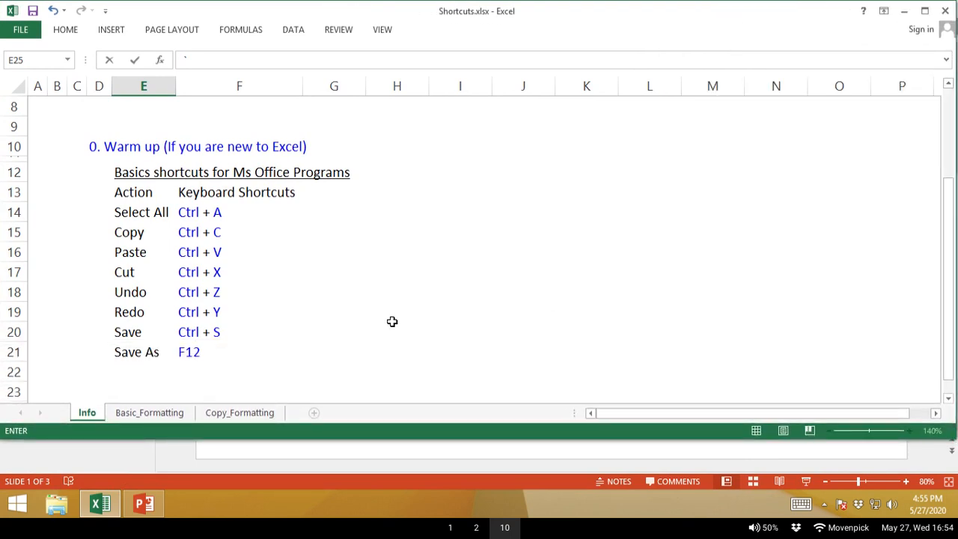
Select the action and shortcut list E14:F21, and reduce the selection by one row to E14:F20.
click(367, 320)
key(Left)
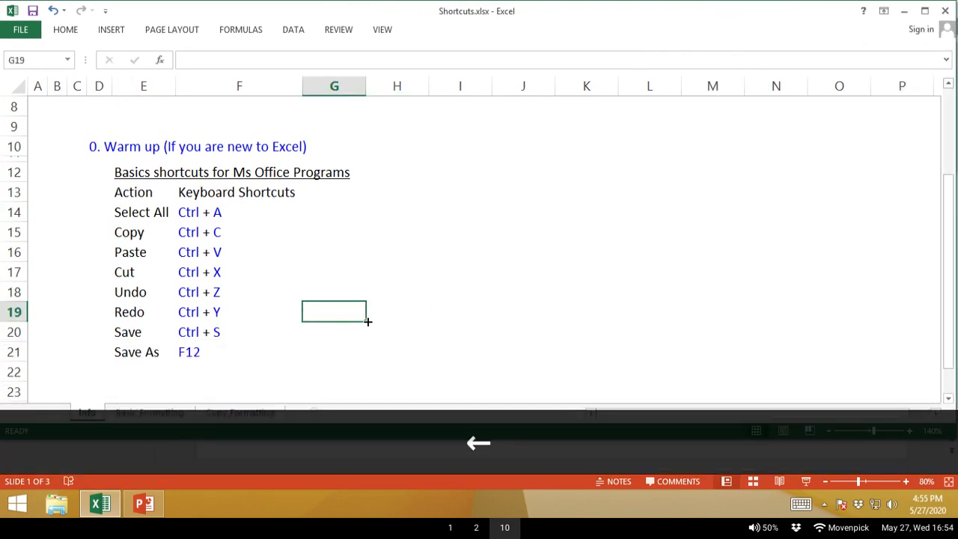
key(Left)
key(Left)
key(ctrl+Up)
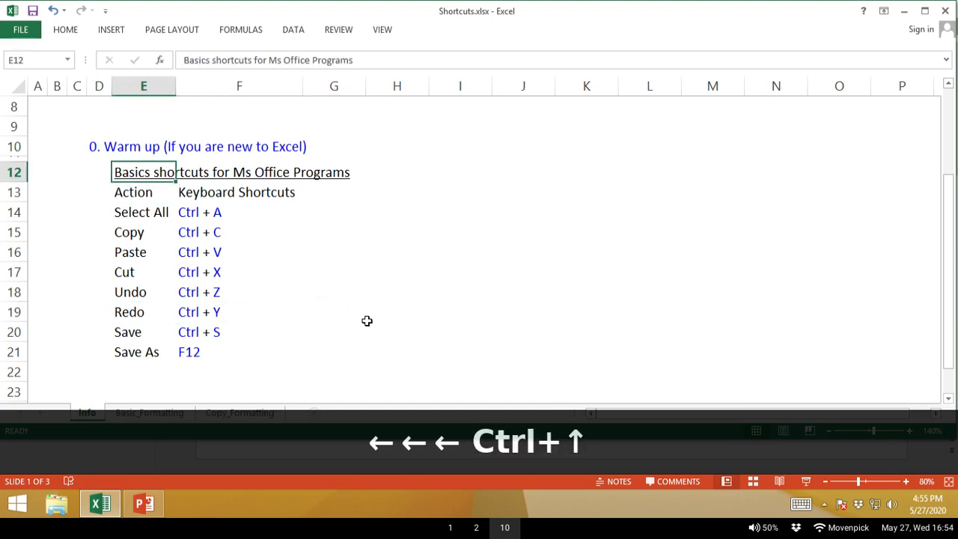
key(Down)
key(Down)
key(ctrl+shift+Right)
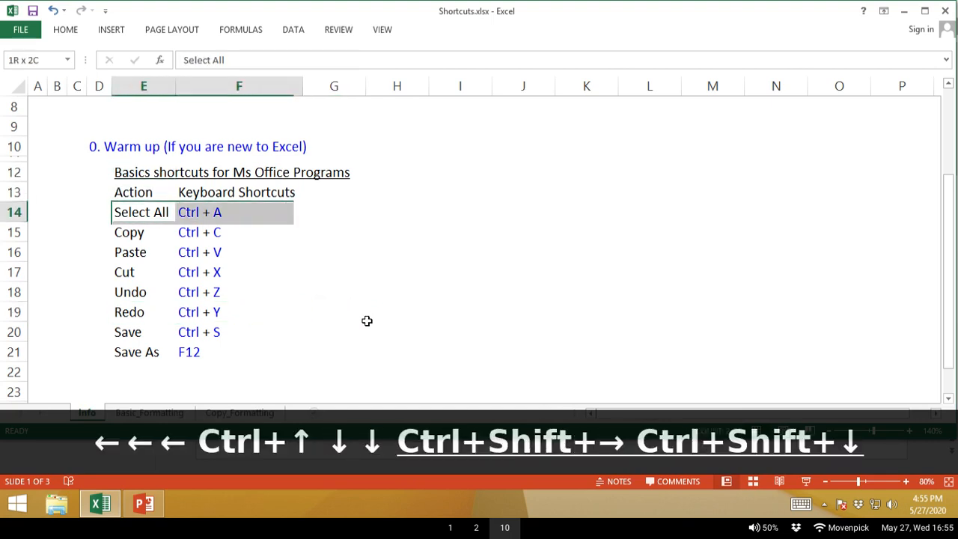
key(ctrl+shift+Down)
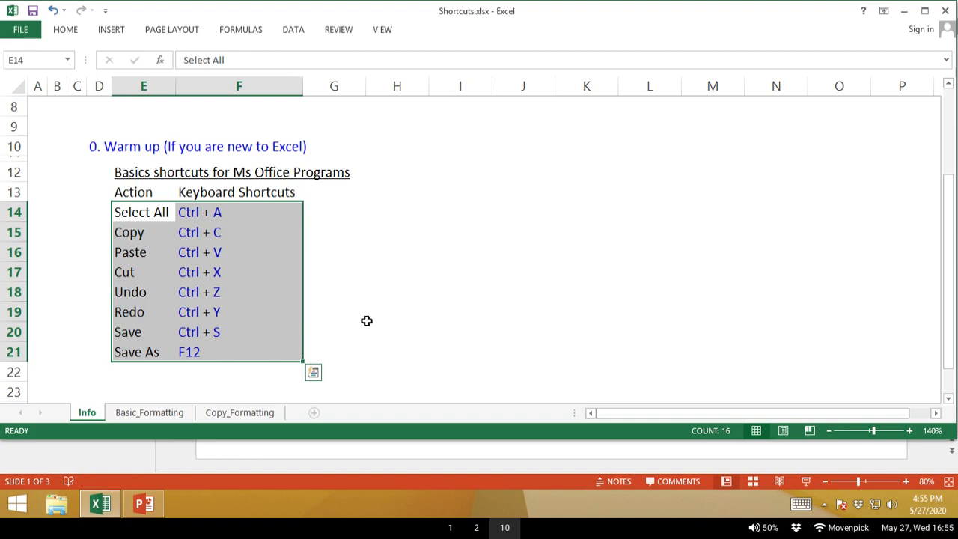
key(shift+Up)
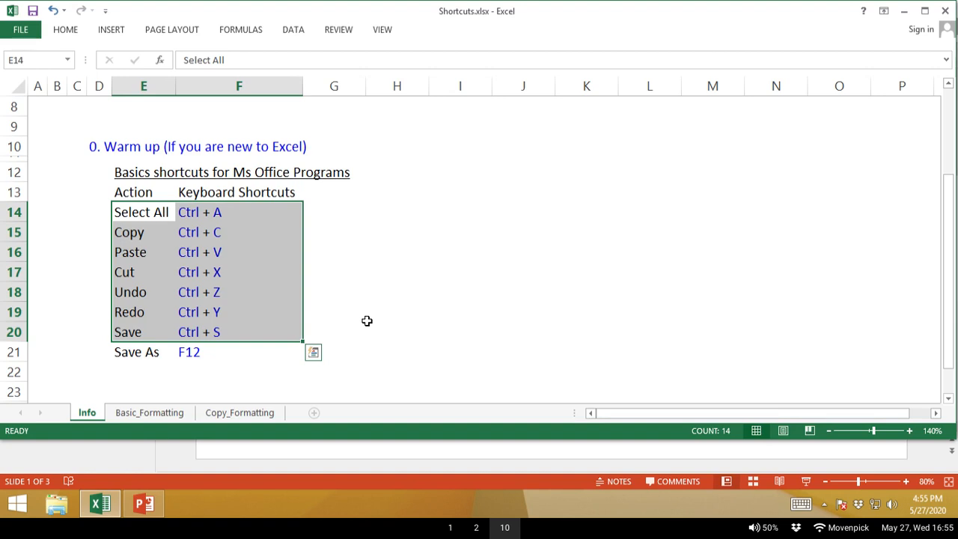
Select the whole shortcut table E12:F21 starting from cell F15.
key(Right)
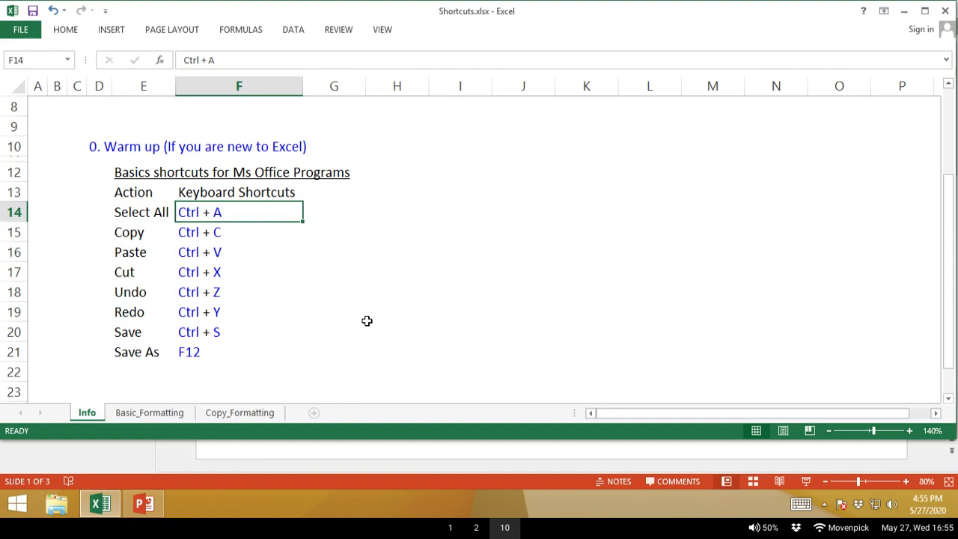
key(Down)
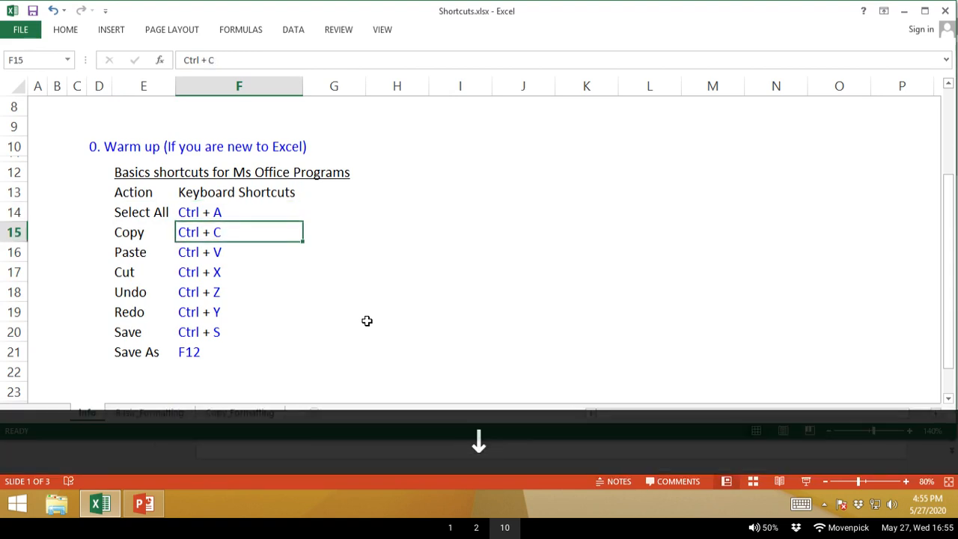
key(ctrl+a)
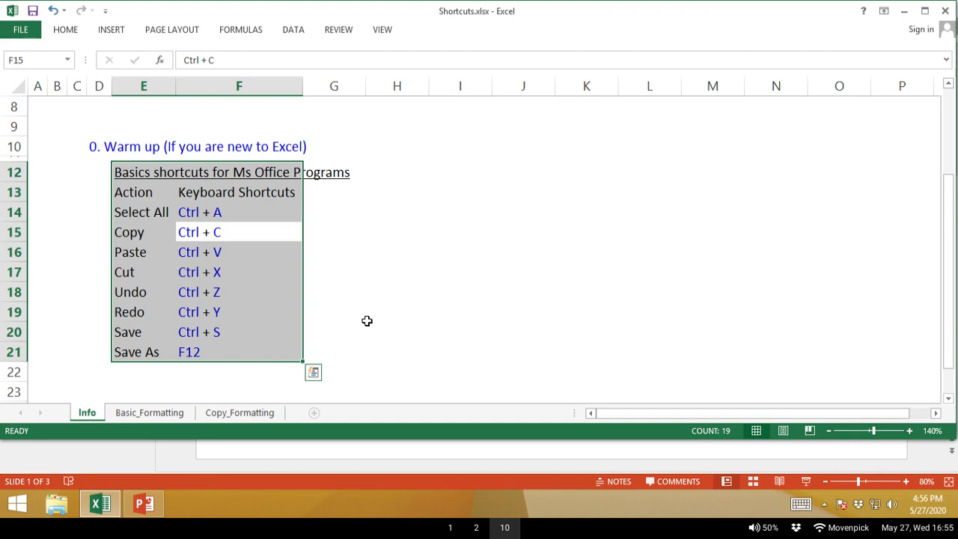
Copy the Copy shortcut in F15 to cell H16, and undo the paste.
key(Left)
key(Right)
key(ctrl+c)
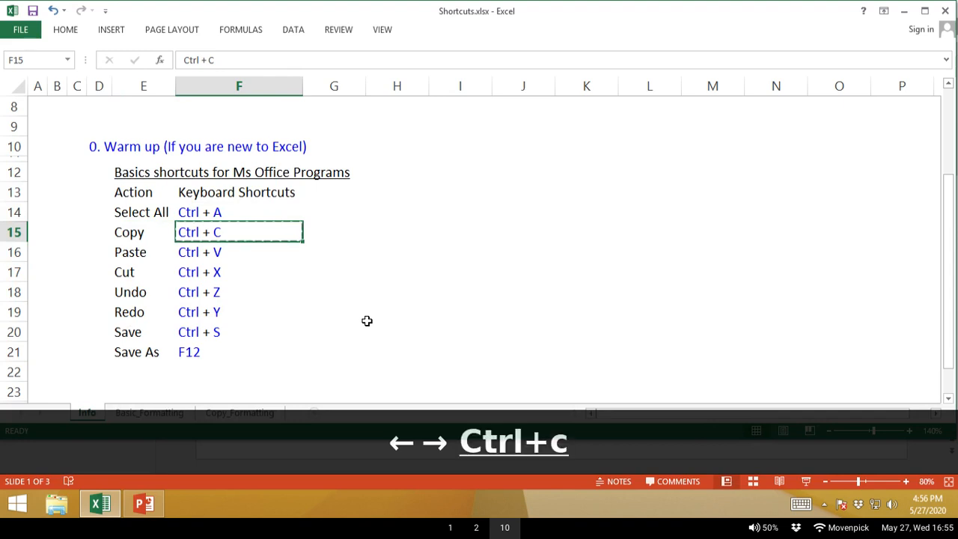
key(Right)
key(Right)
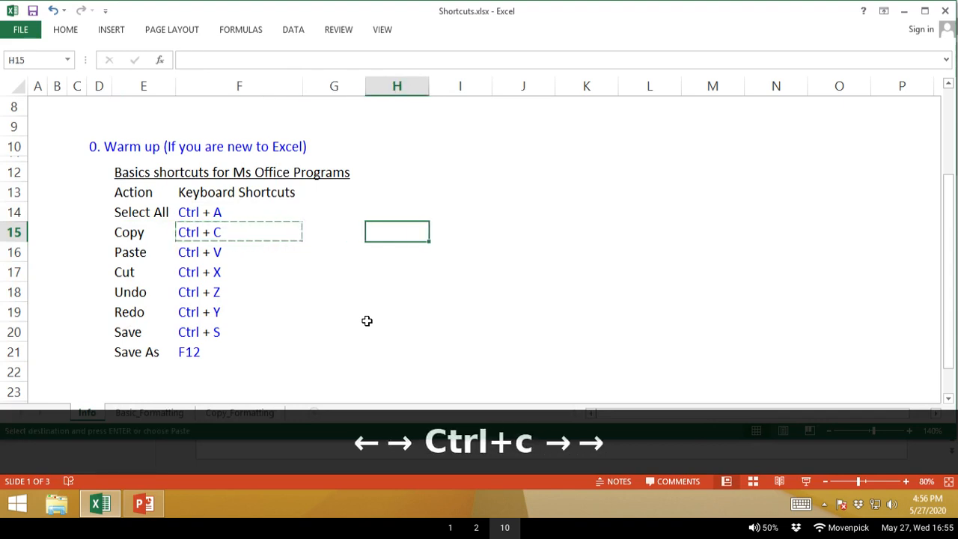
key(Down)
key(ctrl+v)
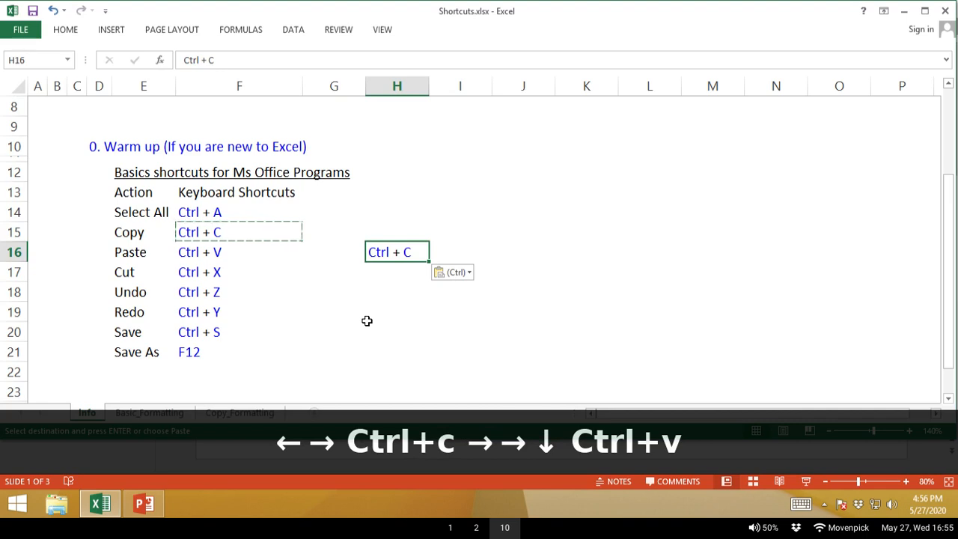
key(ctrl+z)
key(Escape)
key(Escape)
Cut the Cut shortcut from F17 and paste it into H17.
key(Left)
key(Left)
key(Left)
key(Down)
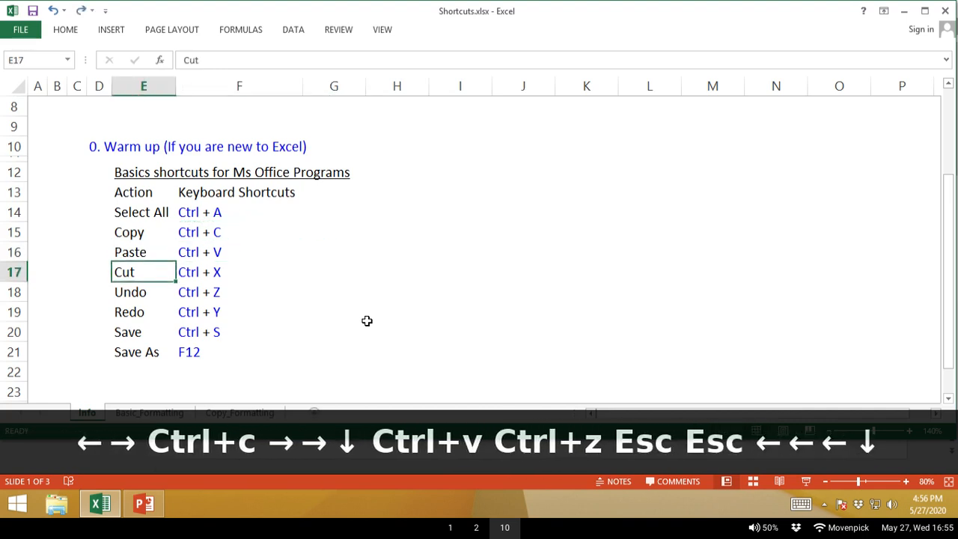
key(Right)
key(ctrl+x)
key(Right)
key(Right)
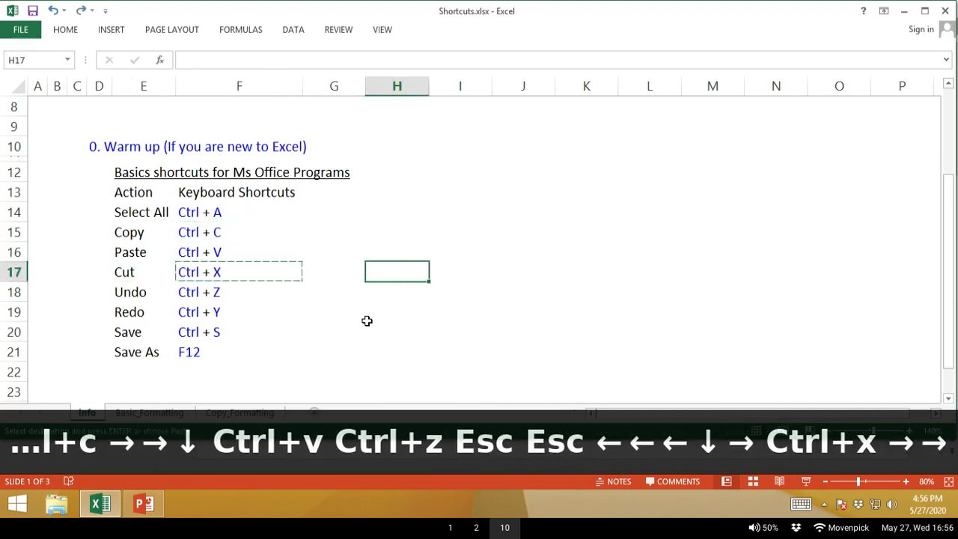
key(ctrl+v)
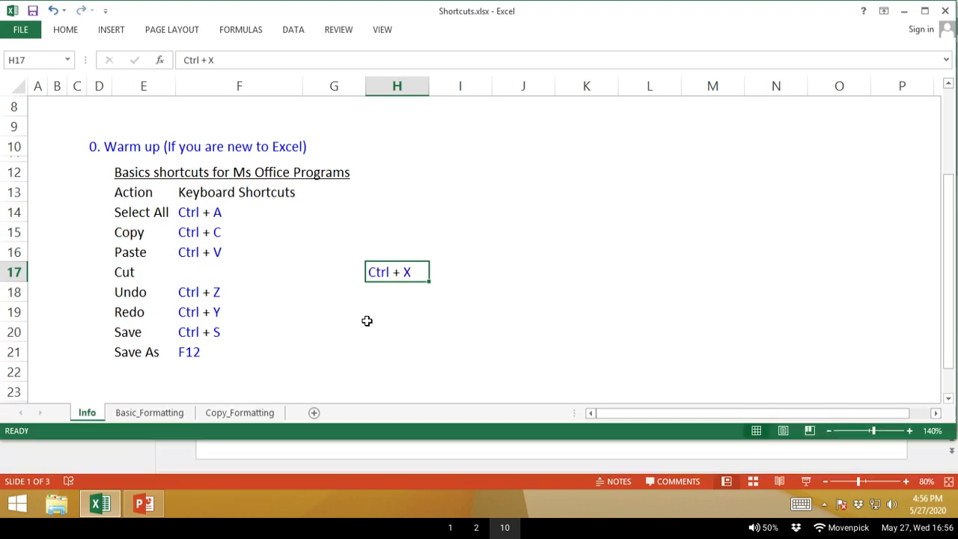
Move the cell content from H17 back to F17 beside the Cut action.
key(ctrl+x)
key(Left)
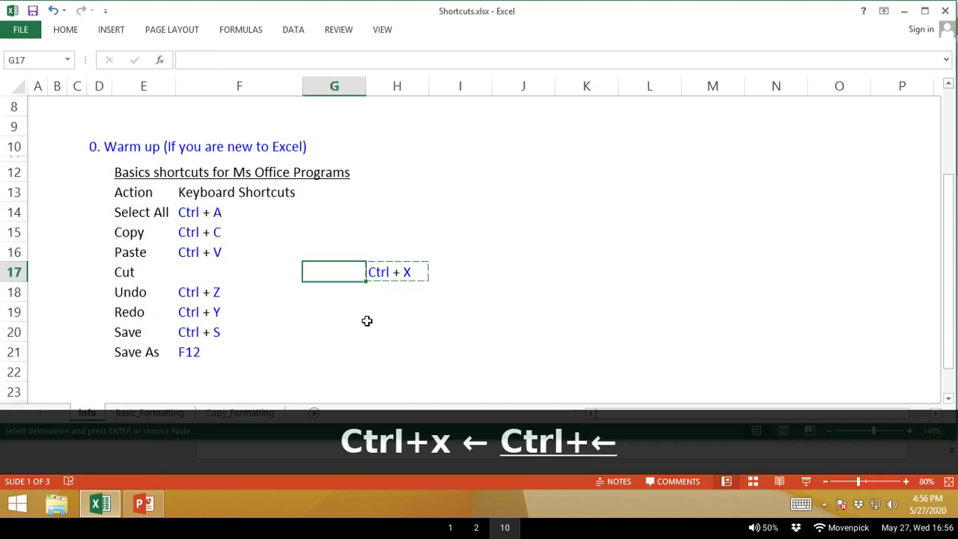
key(ctrl+Left)
key(Right)
key(ctrl+v)
Enter 123 in cell G18 beside the Undo row, undo the entry, and redo it.
key(Down)
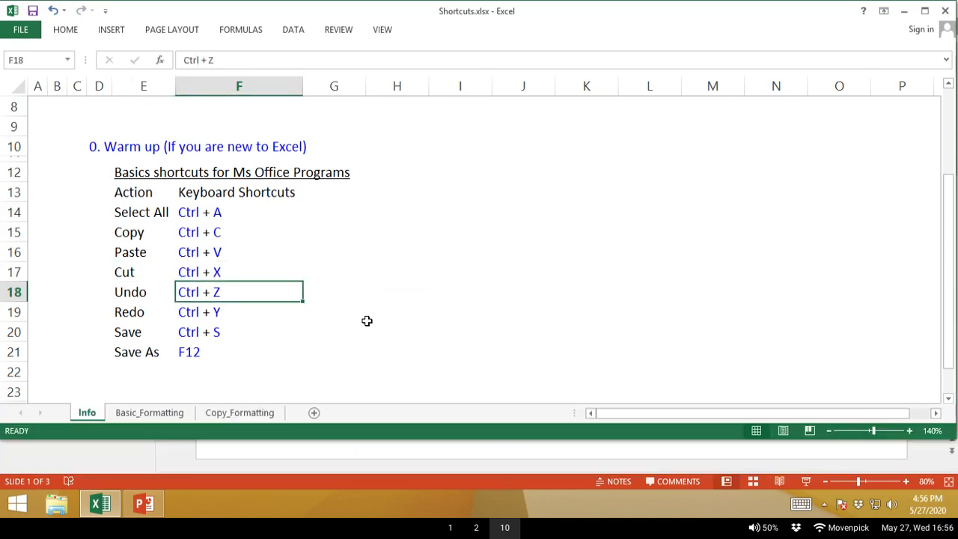
key(Right)
text(123)
key(Return)
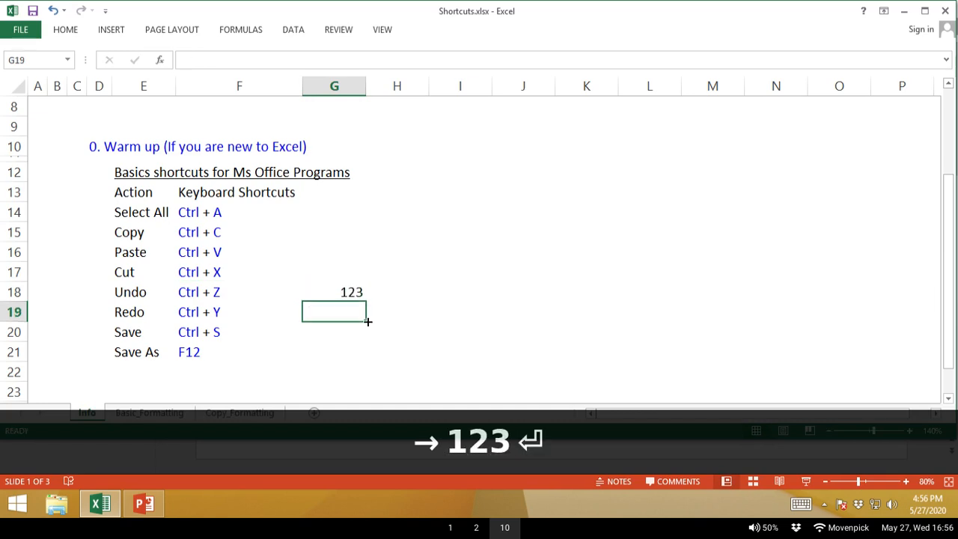
key(ctrl+z)
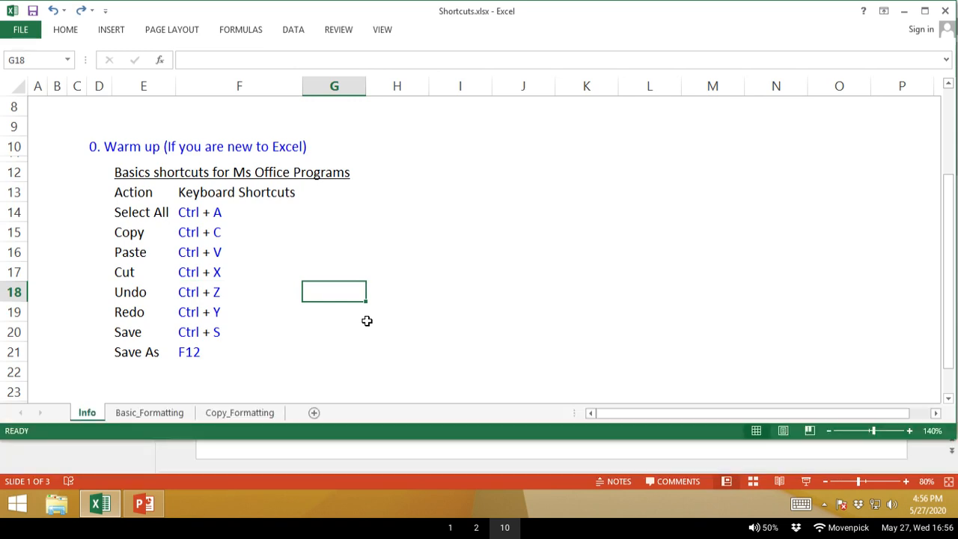
key(ctrl+y)
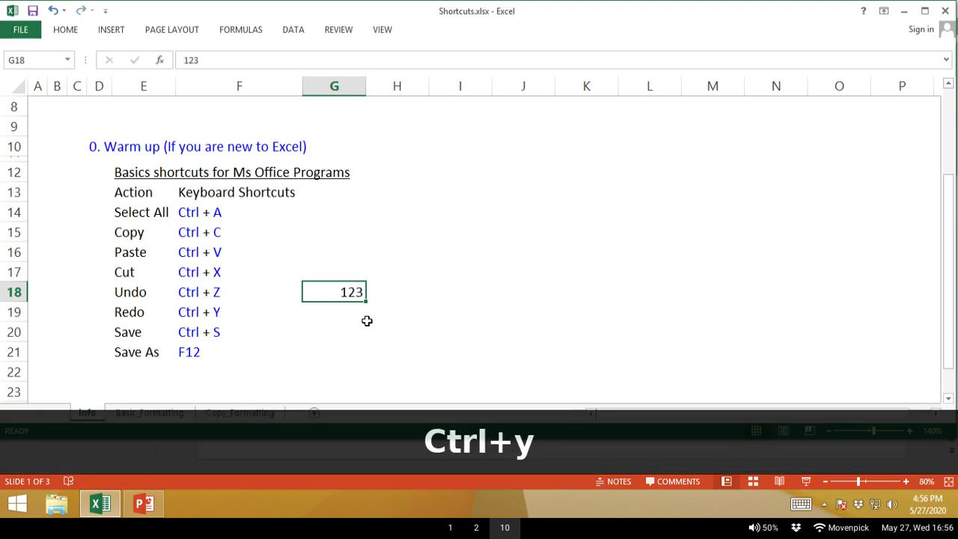
Enter 456 in cell G19, undo both number entries, and redo them both.
key(Down)
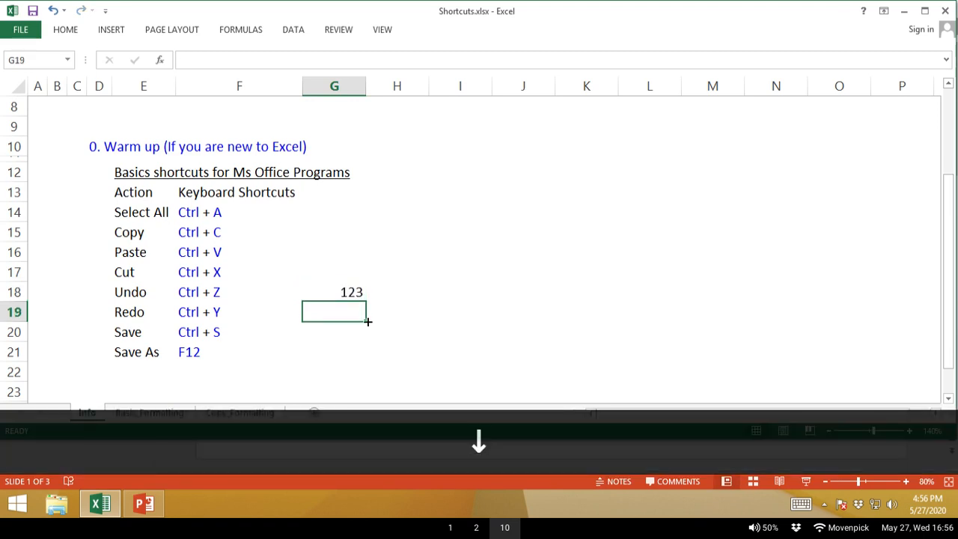
text(456)
key(Return)
key(ctrl+z)
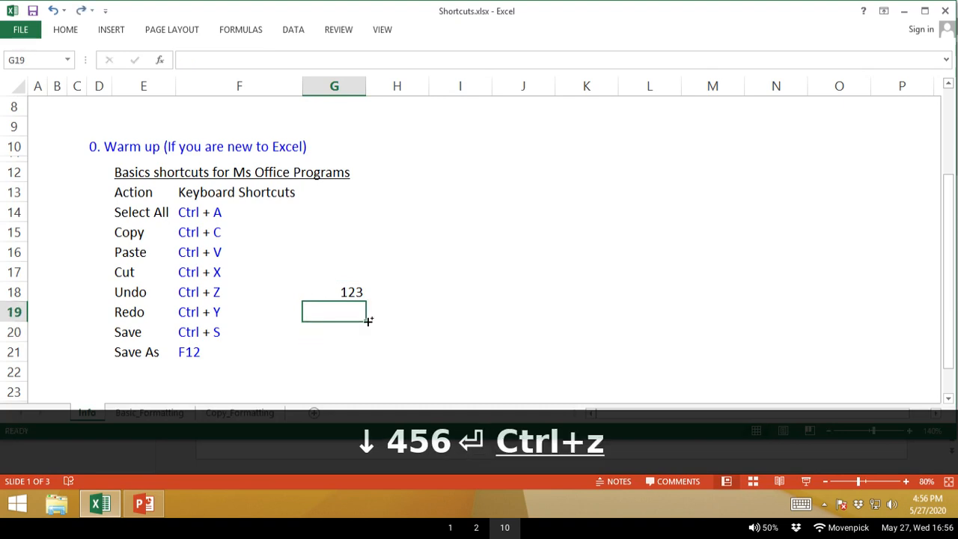
key(ctrl+z)
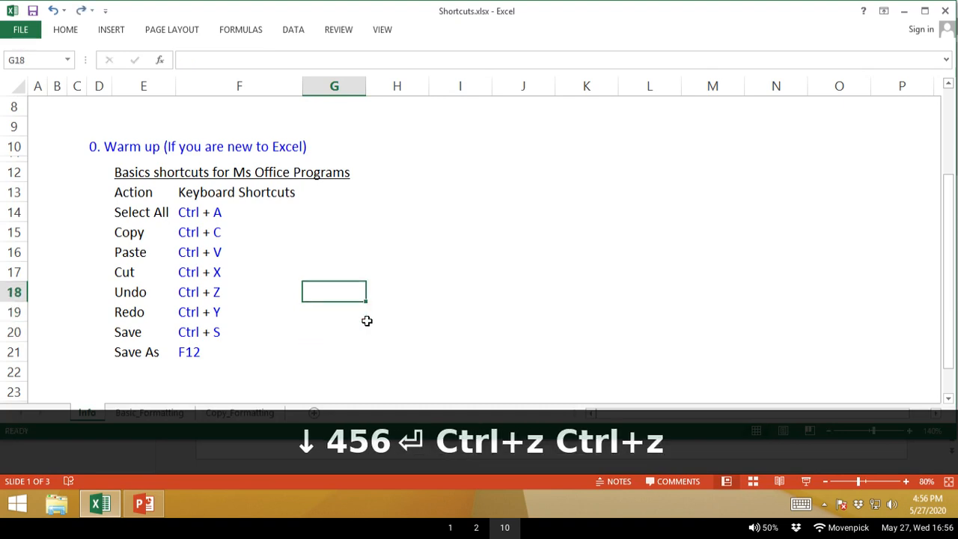
key(ctrl+y)
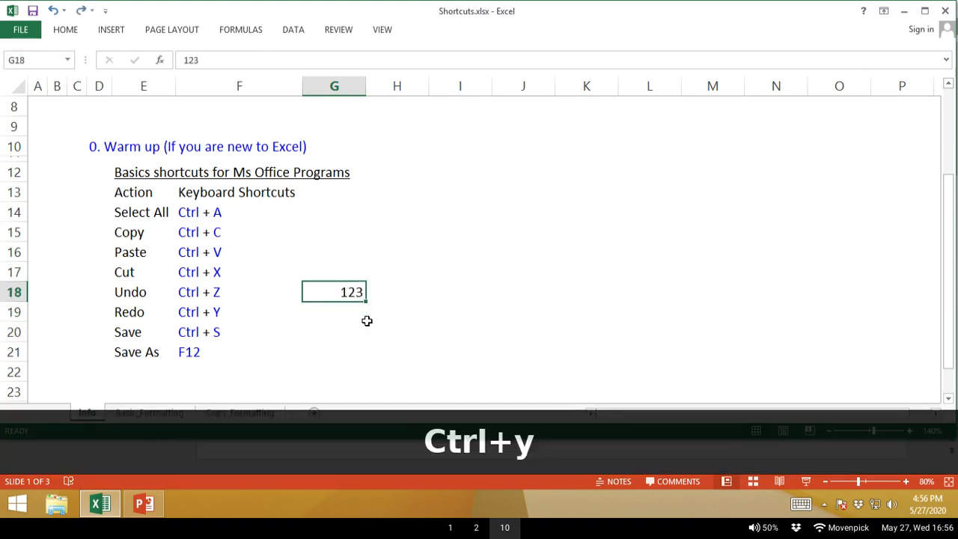
key(ctrl+y)
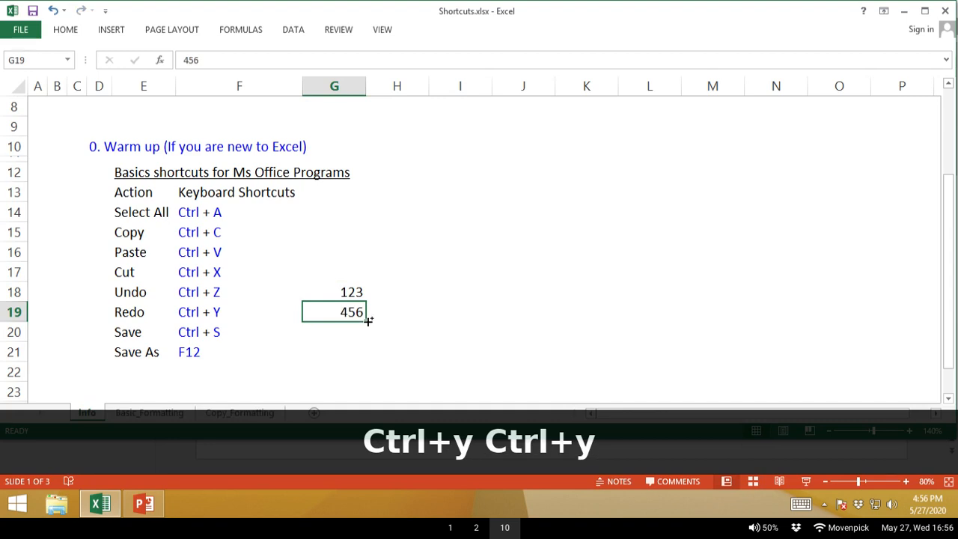
Clear the sample numbers from cells G18:G19.
key(shift+Up)
key(Delete)
key(Left)
key(Left)
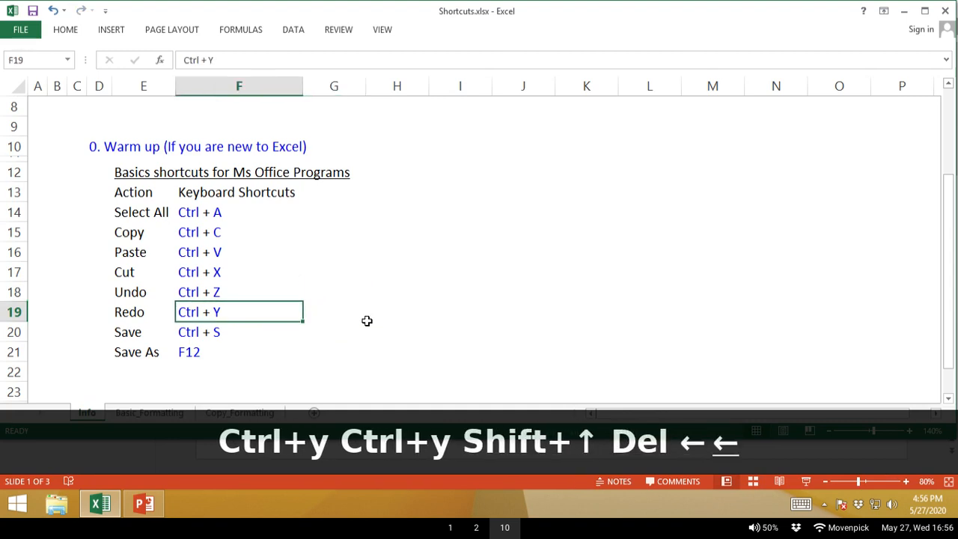
Save the workbook Shortcuts.xlsx with cell F20 selected.
key(Down)
key(Right)
key(ctrl+s)
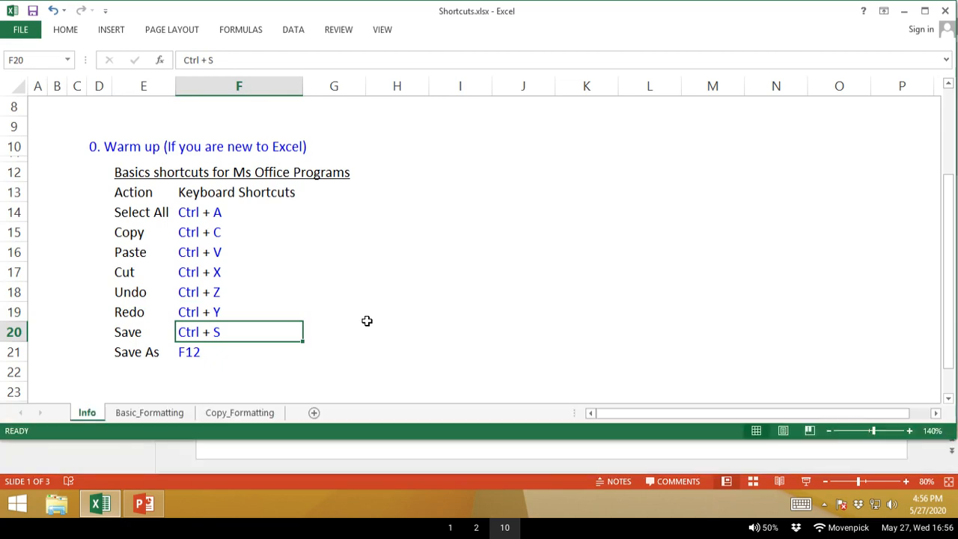
Bring up the Save As dialog for the workbook, cancel it, and go to the Save As row in E21.
key(F12)
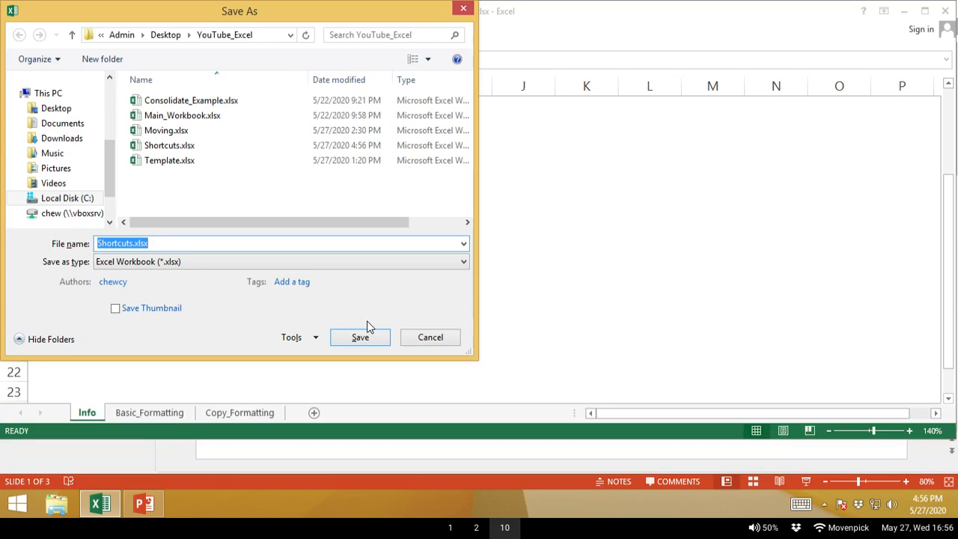
key(Escape)
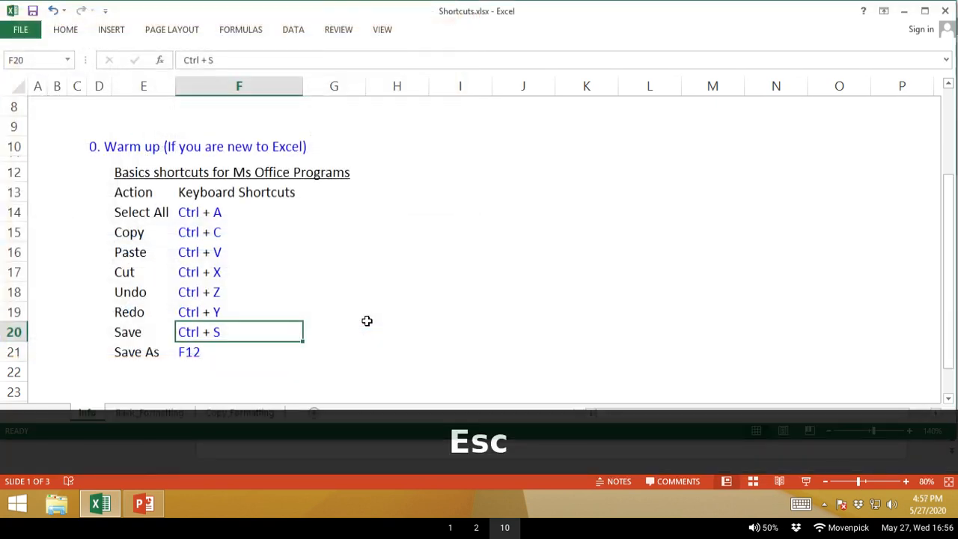
key(Down)
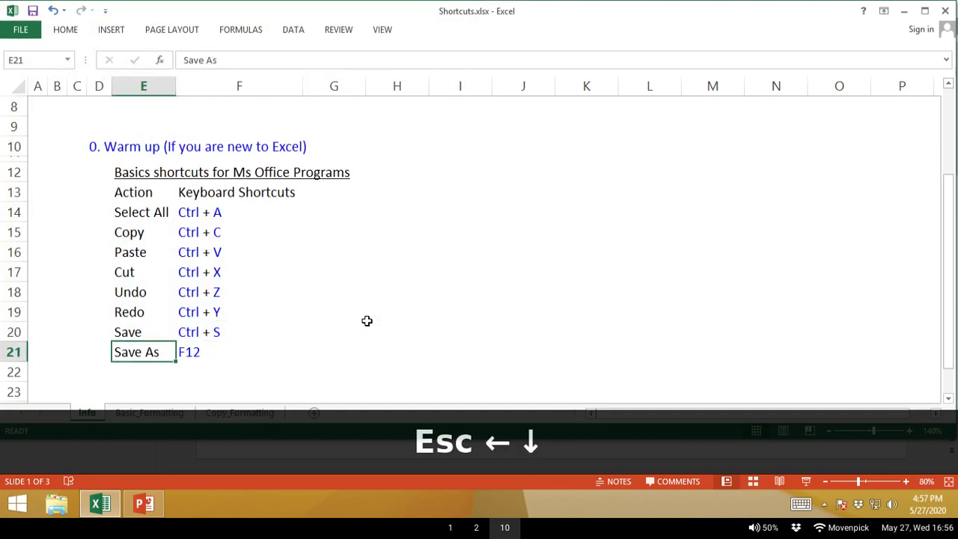
Go down the Info sheet to cell D27, below the note about moving to the next worksheet.
key(Left)
key(Left)
key(Right)
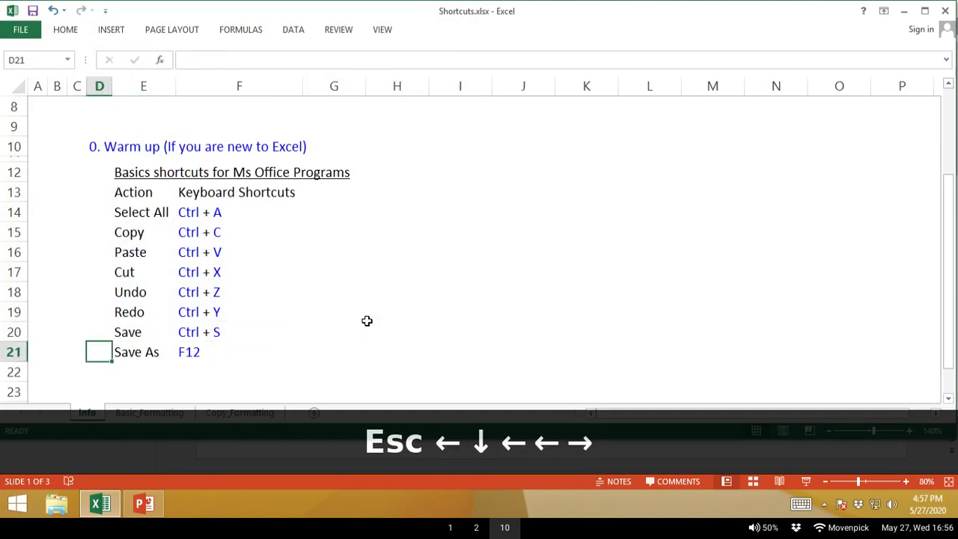
key(ctrl+Down)
key(Down)
key(Down)
key(Down)
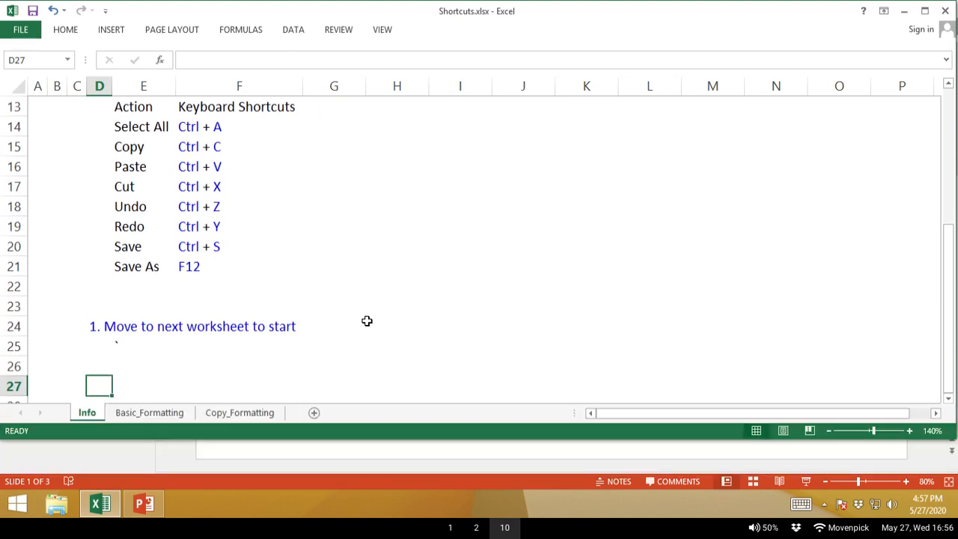
Switch to the Basic_Formatting sheet and select the bold, italic and underline task cells D5:D7.
key(ctrl+Page_Down)
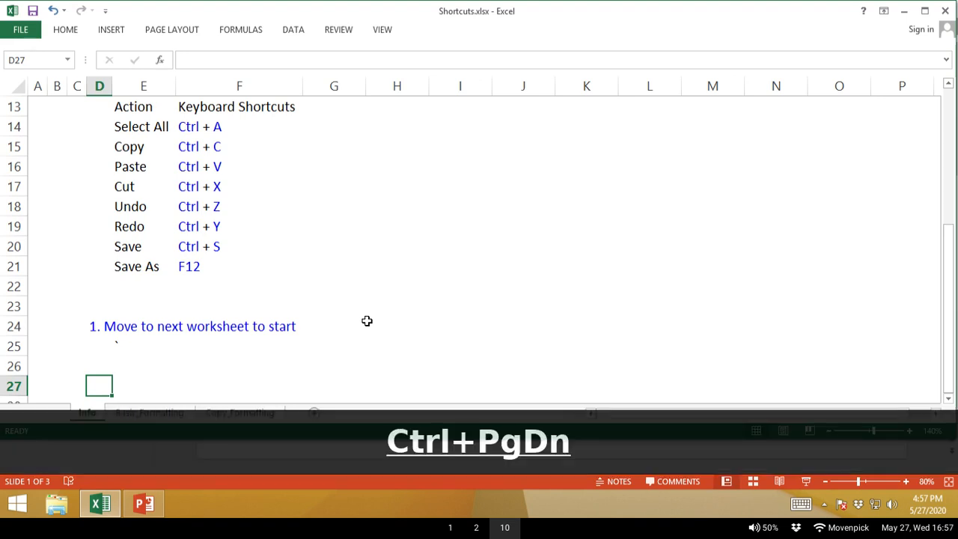
key(Right)
key(Down)
key(Right)
key(Down)
key(Down)
key(Down)
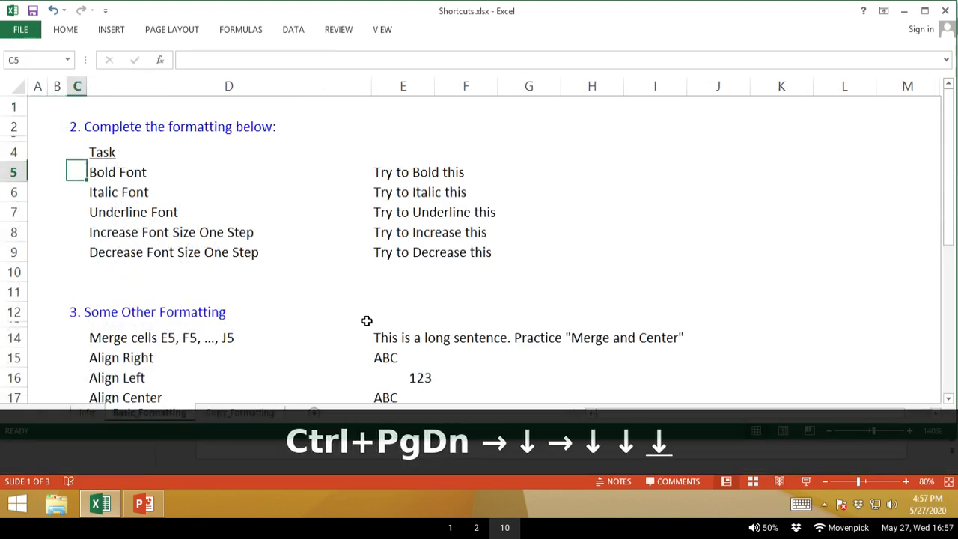
key(Right)
key(shift+Down)
key(shift+Down)
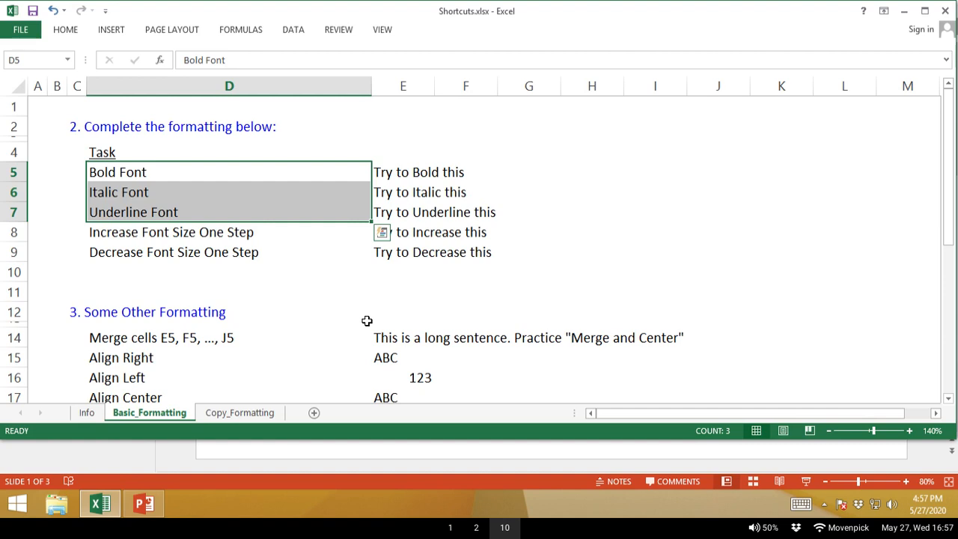
Switch to PowerPoint, show slide 2, and point out the B, I and U letters of the three formatting shortcuts.
key(alt+Tab)
key(Page_Down)
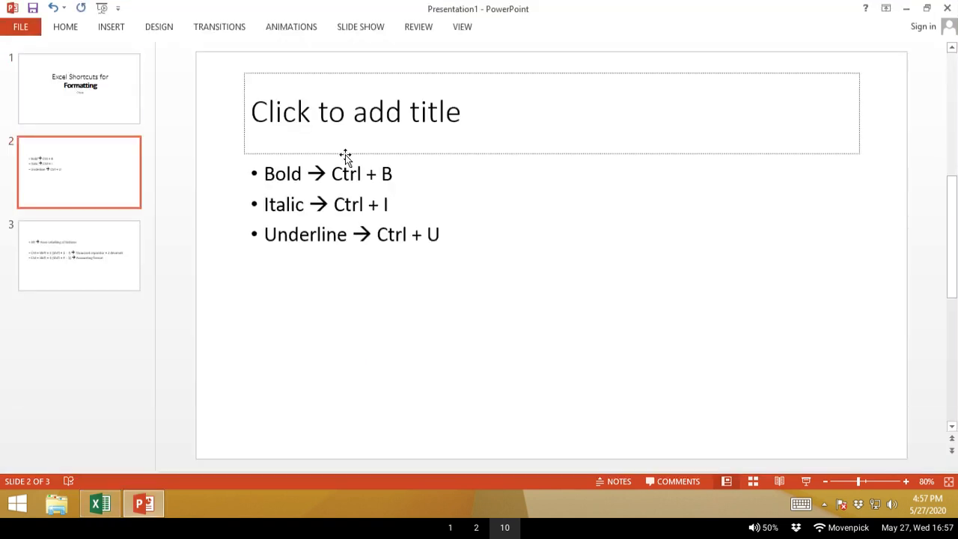
double_click(387, 173)
double_click(386, 204)
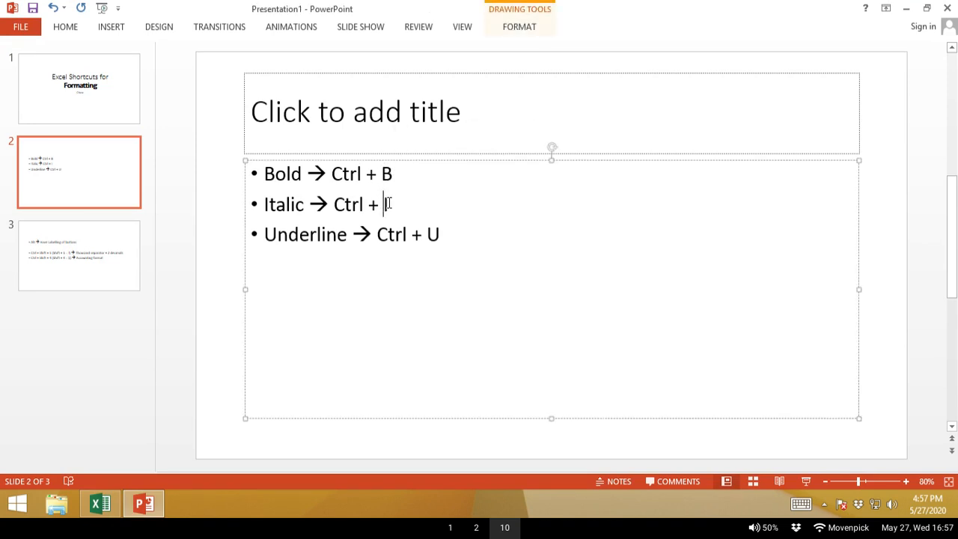
double_click(432, 234)
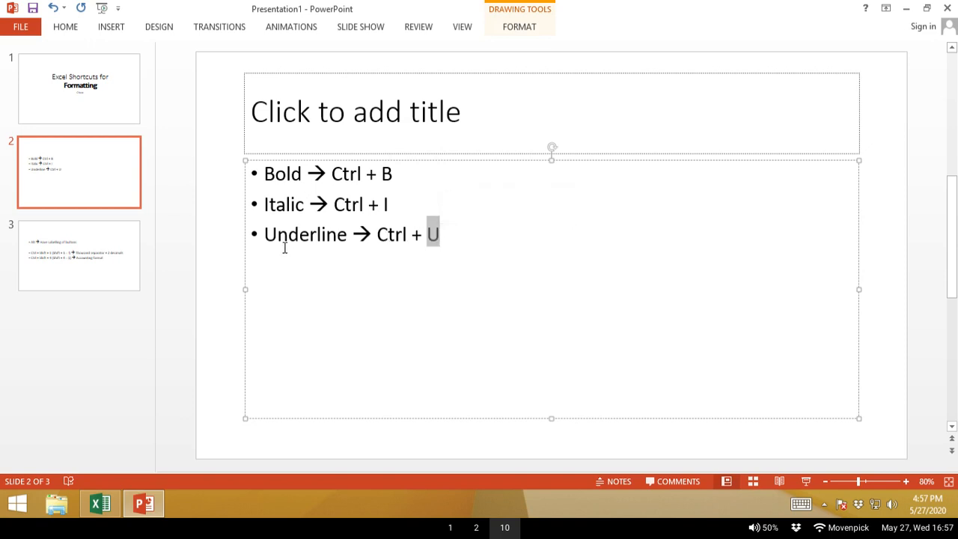
Underline the word "Underline" and italicize the word "Italic" in the bullets of slide 2.
drag(265, 234, 344, 238)
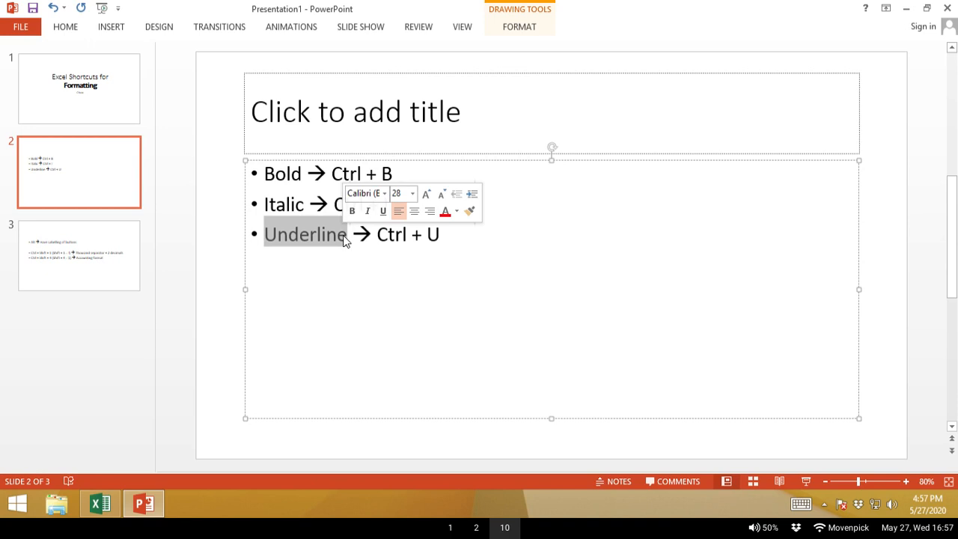
key(ctrl+u)
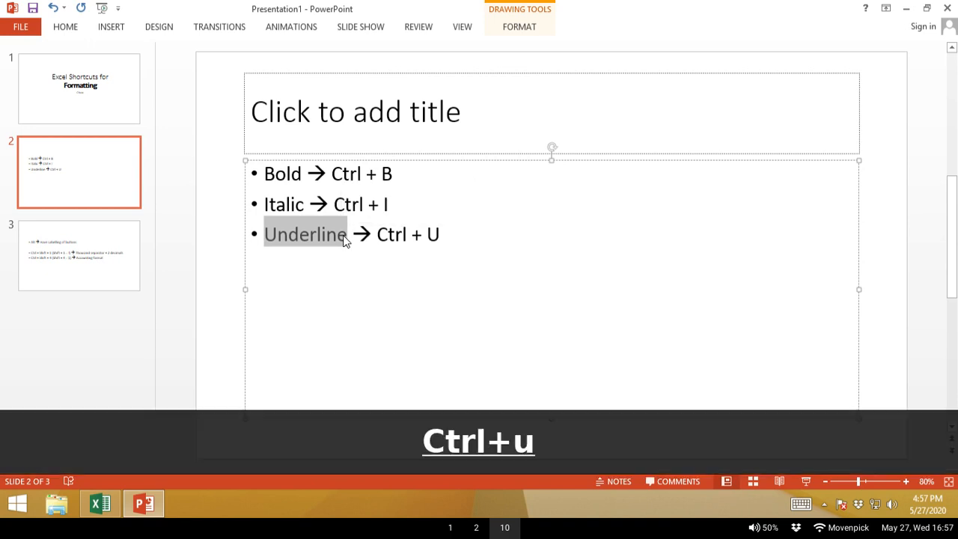
key(Up)
key(ctrl+shift+Right)
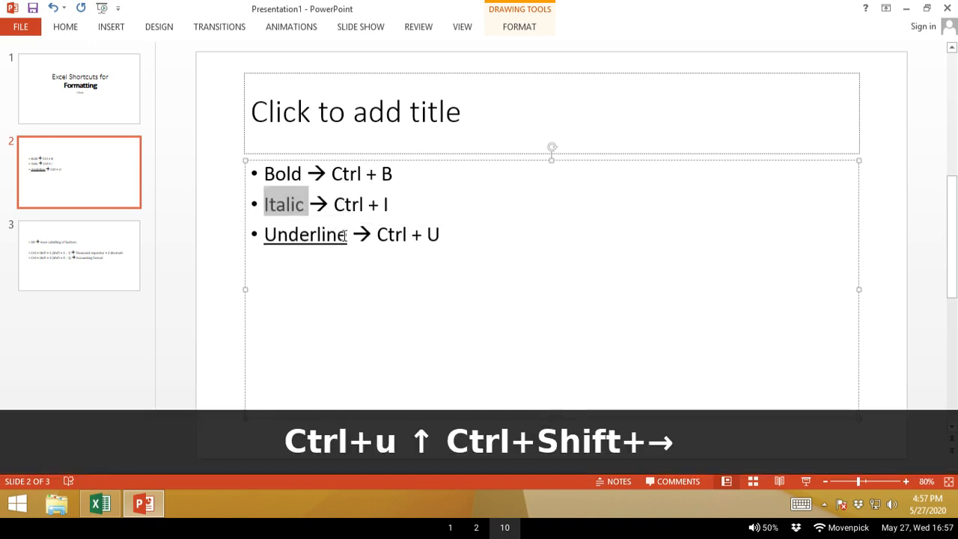
key(ctrl+i)
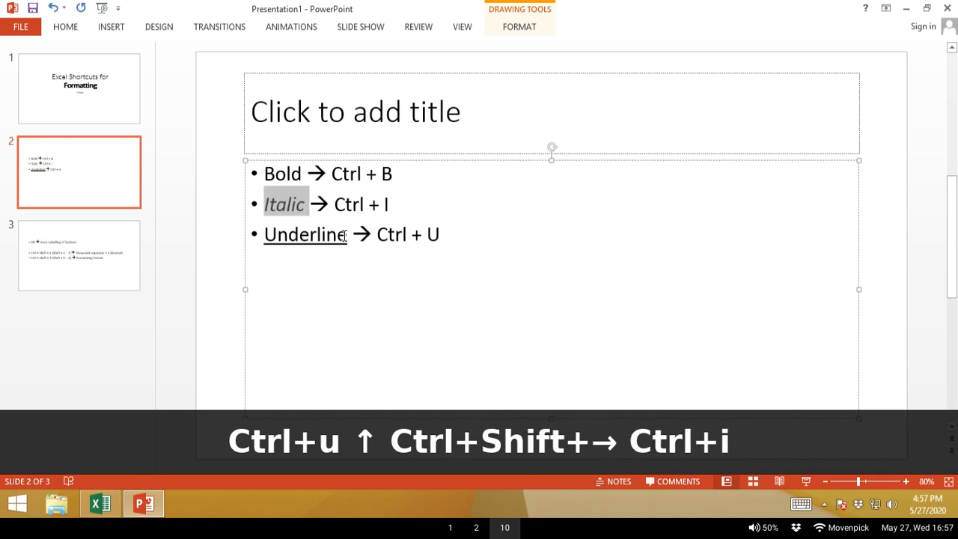
Make the word "Bold" in the first bullet of slide 2 bold, and deselect the text.
key(Up)
key(ctrl+shift+Right)
key(ctrl+b)
text(z)
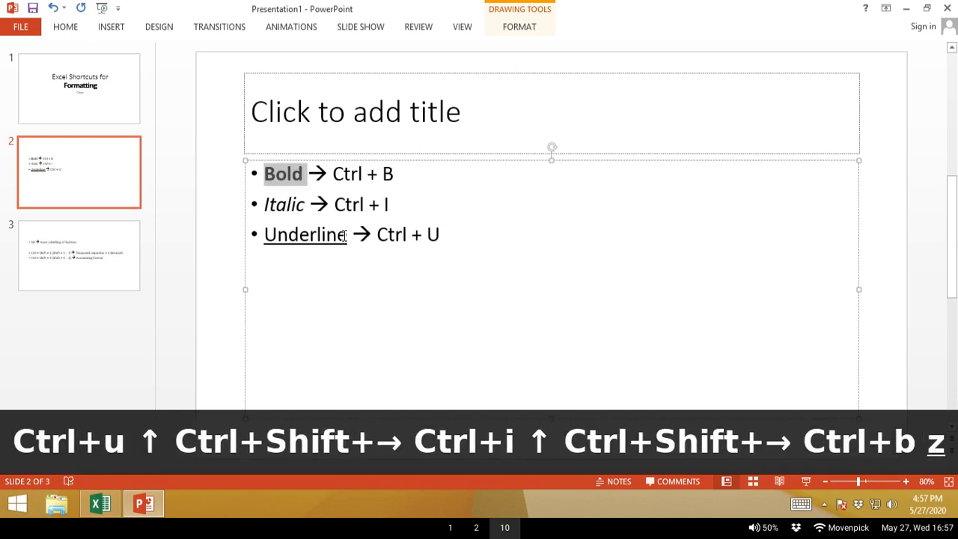
key(ctrl+z)
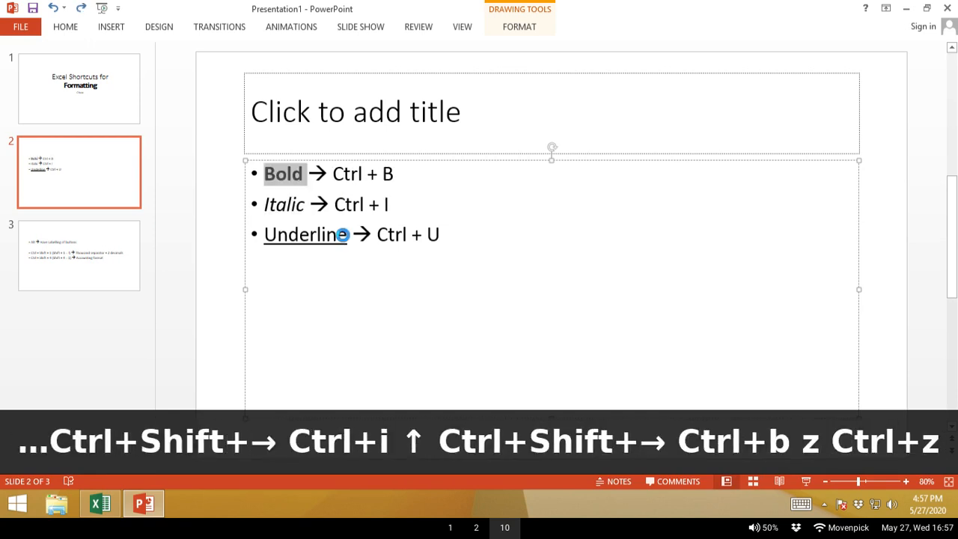
click(346, 259)
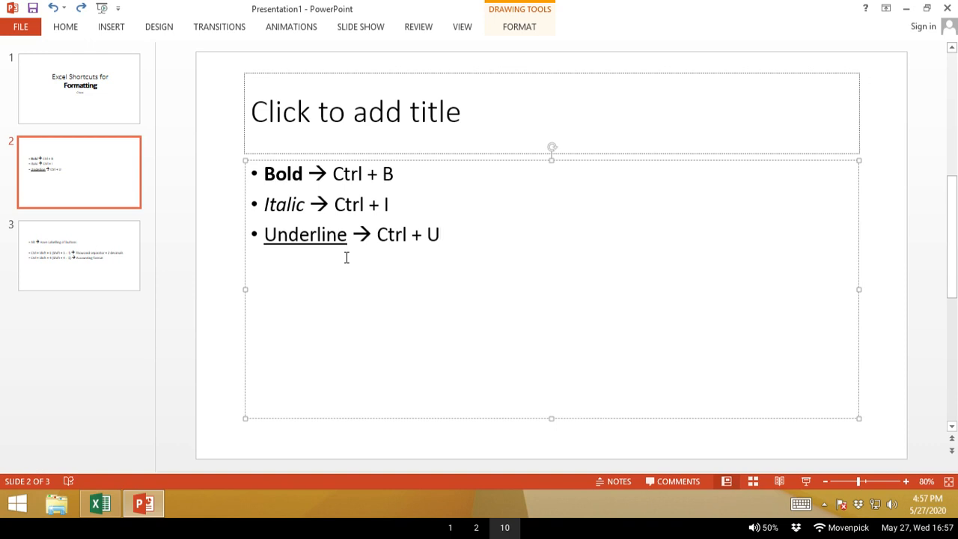
Switch to Excel and format cell E5 as bold, E6 as italic and E7 as underlined.
key(alt+Tab)
key(Right)
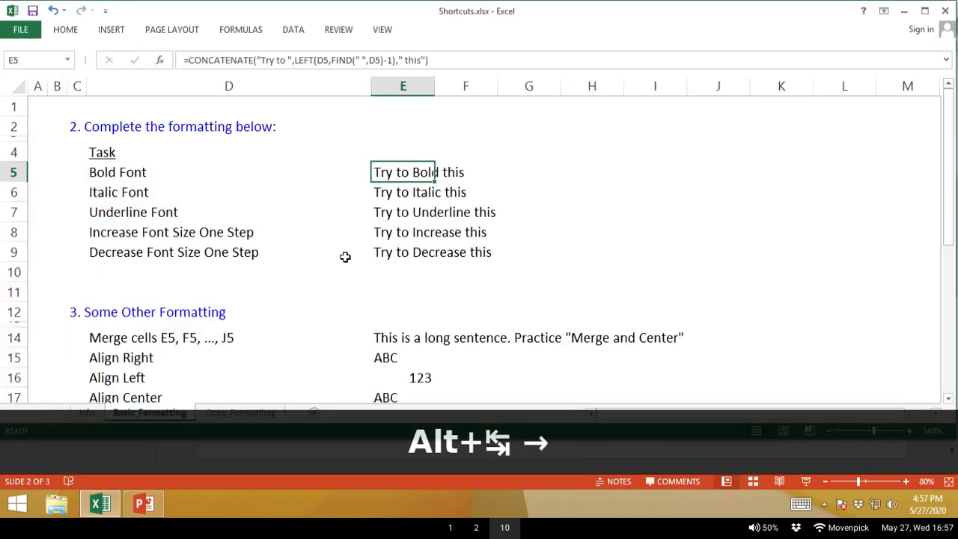
key(ctrl+b)
key(Down)
key(ctrl+i)
key(Down)
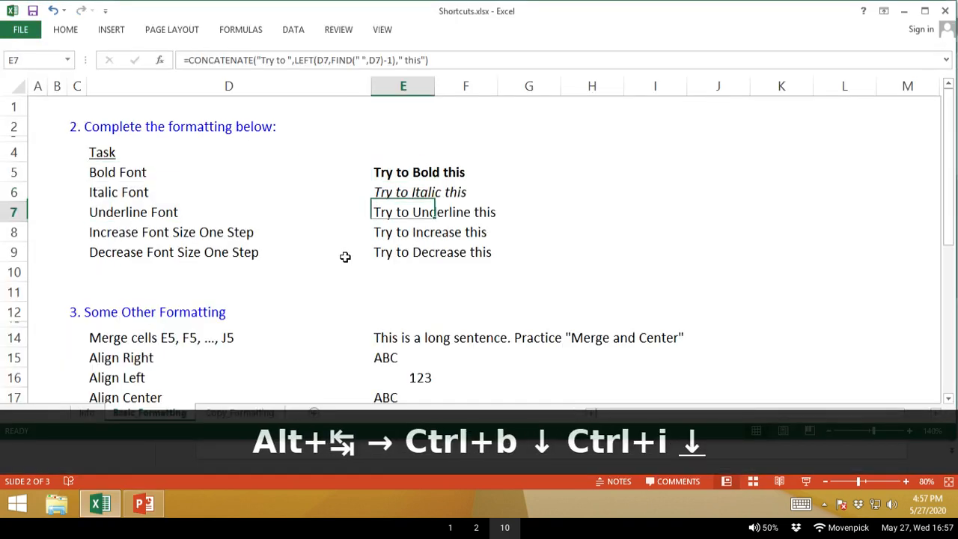
key(ctrl+u)
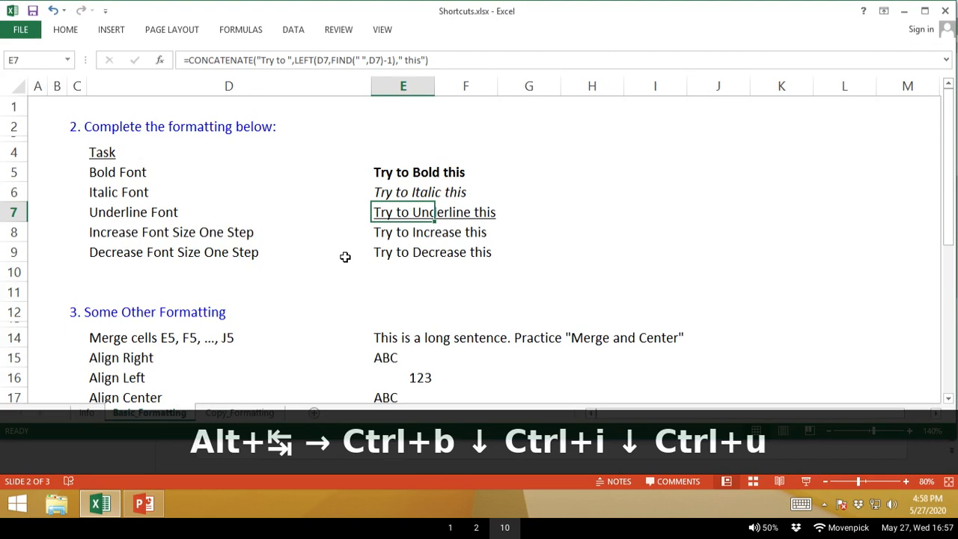
Select the font size increase cell E8, then switch to PowerPoint and show slide 3 with the button labelling bullet.
key(Down)
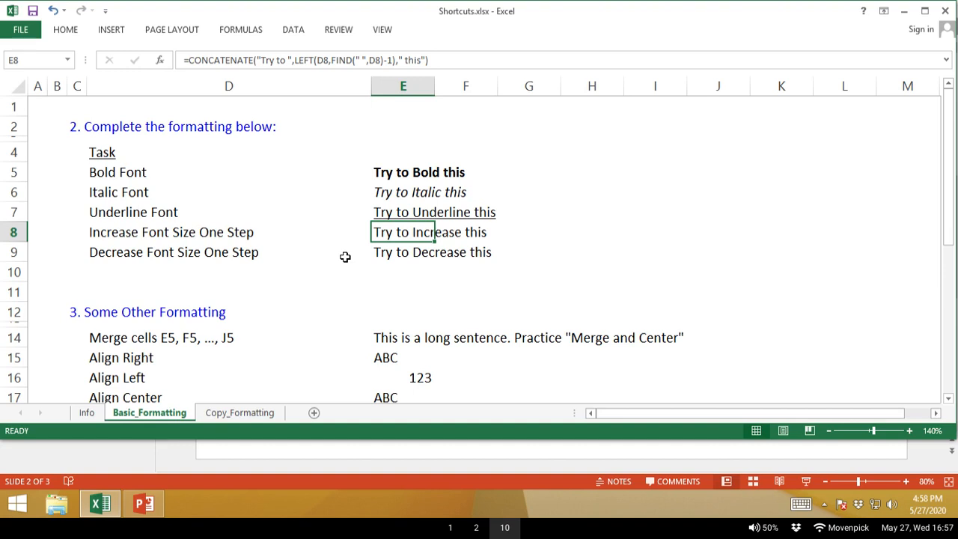
key(Down)
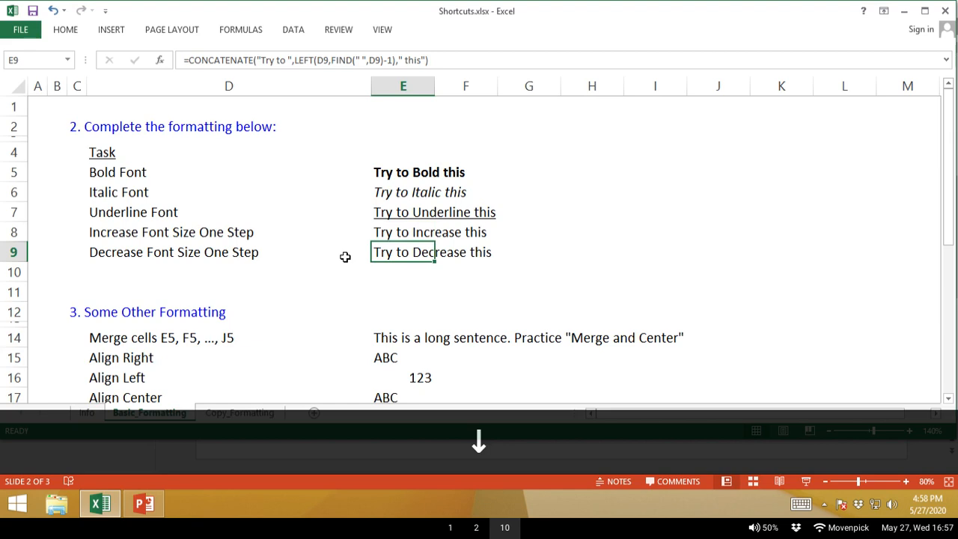
key(Up)
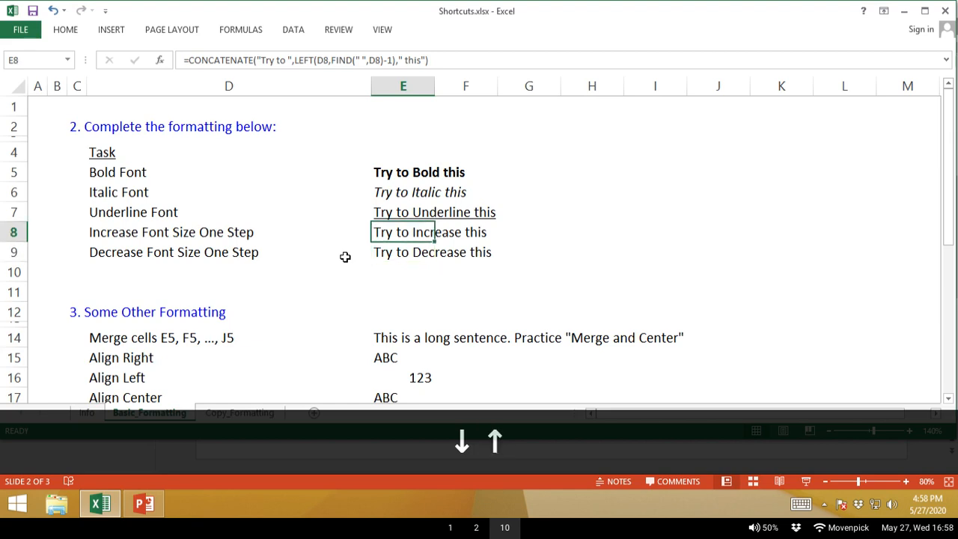
key(alt+Tab)
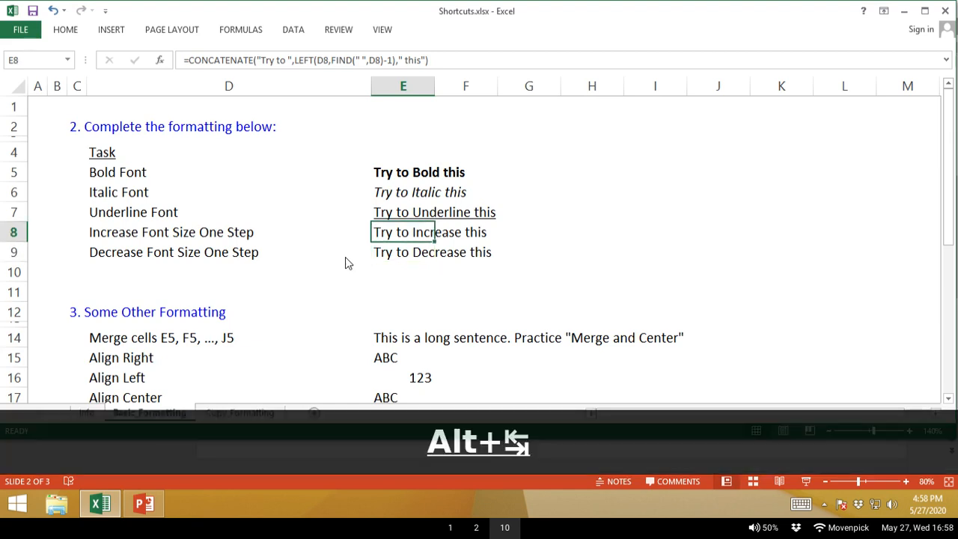
key(Page_Down)
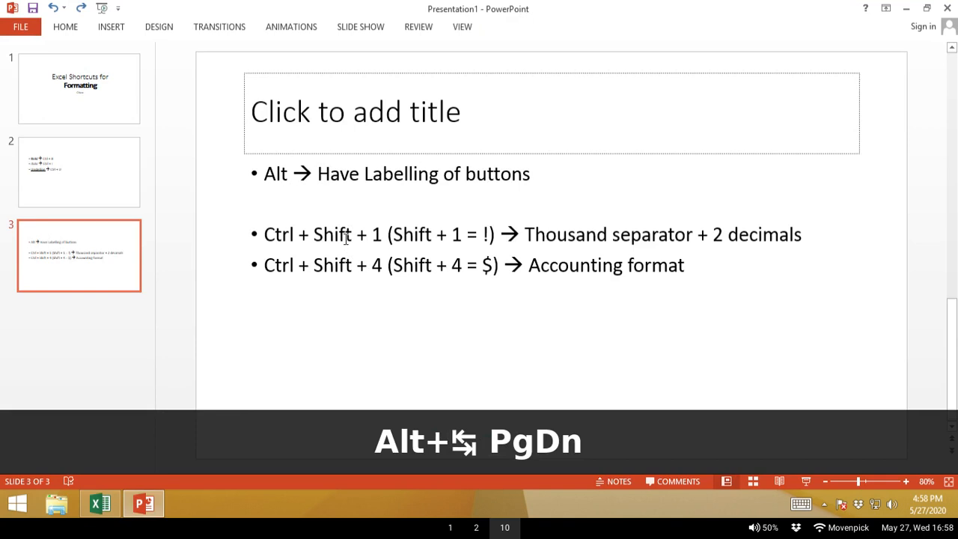
click(357, 173)
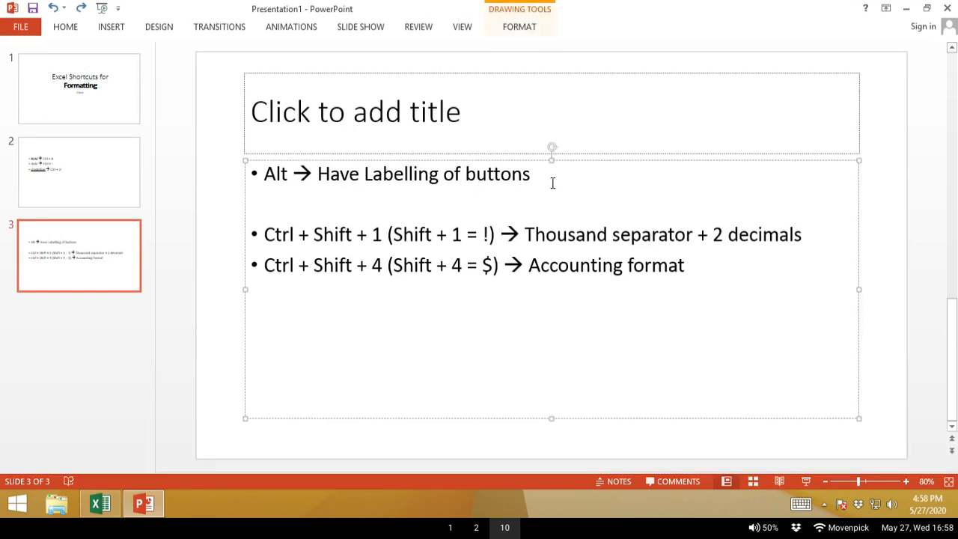
Switch back to Excel, display the ribbon's shortcut labels and those of the Home commands, and dismiss them.
key(alt+Tab)
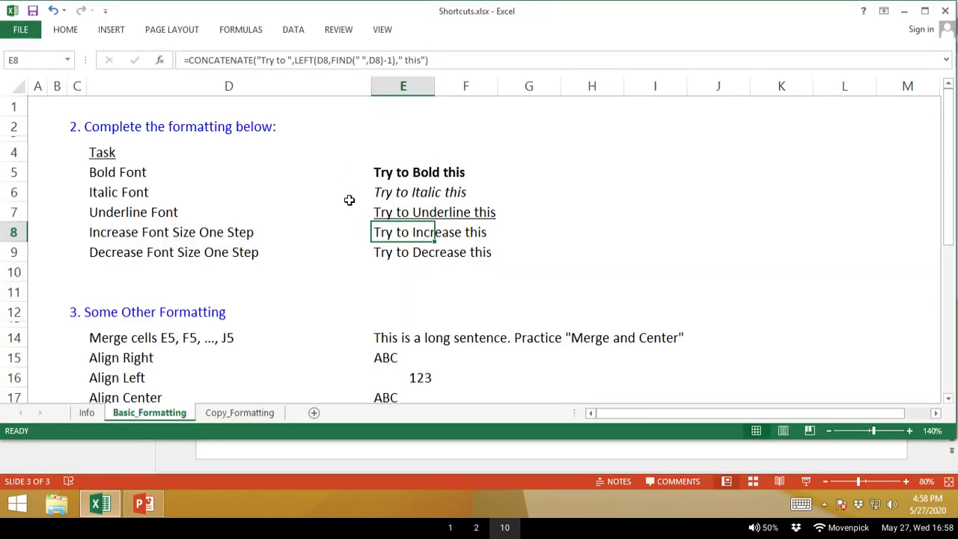
key(alt)
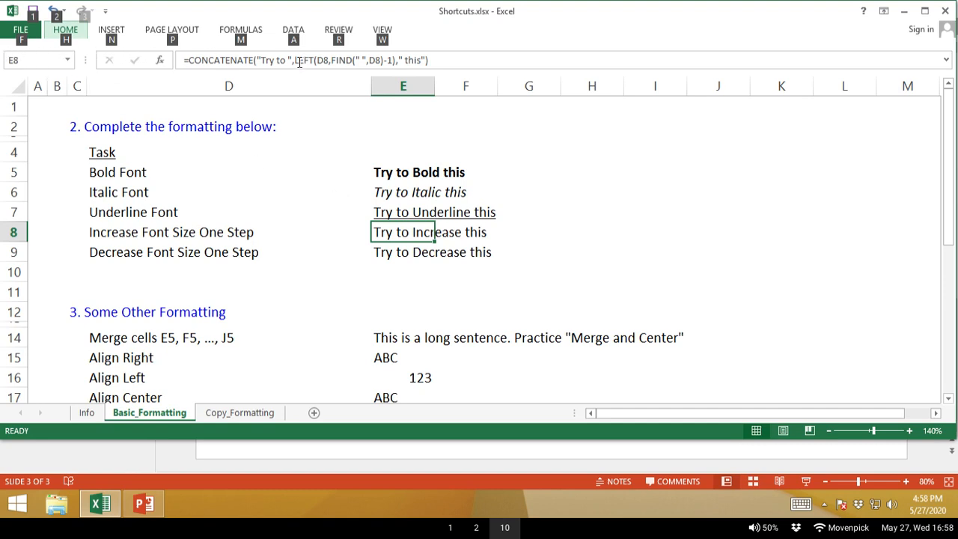
key(Escape)
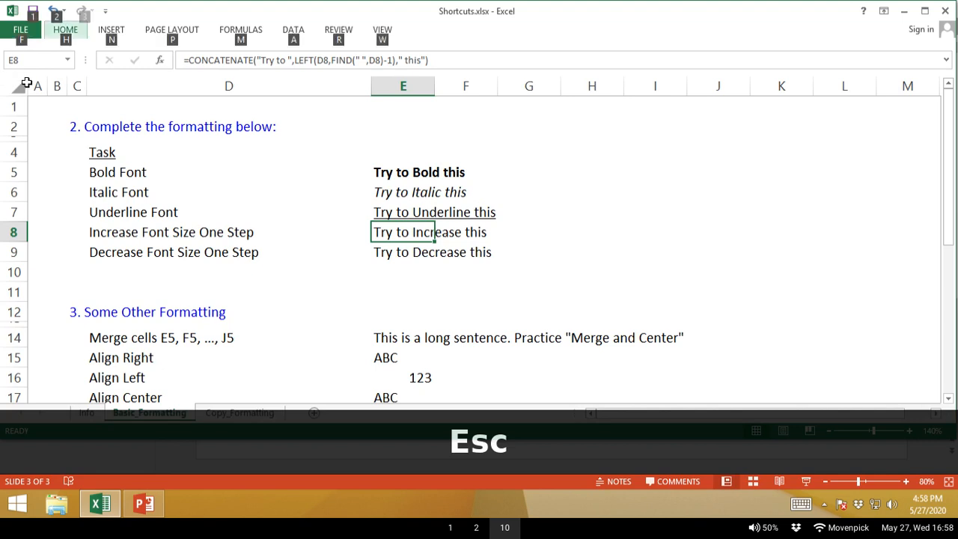
key(Escape)
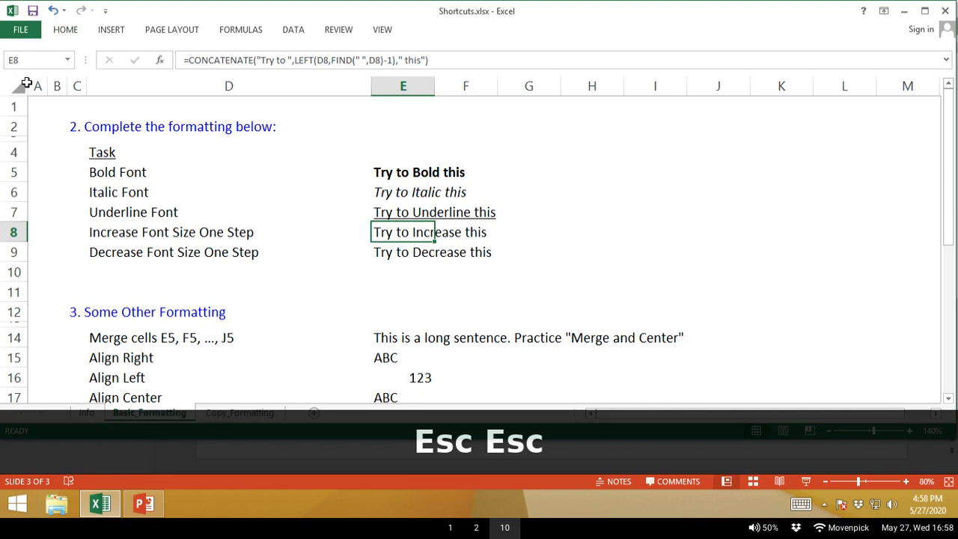
key(alt)
key(h)
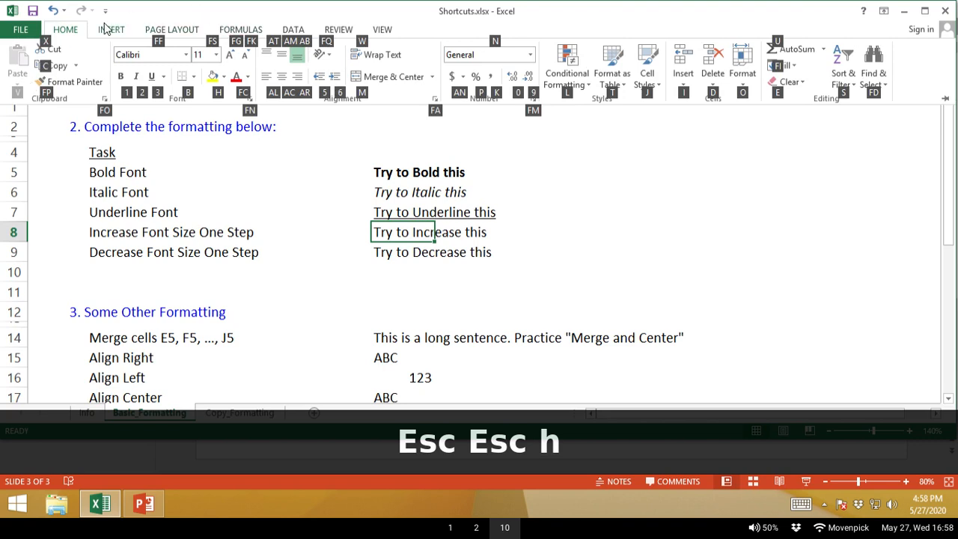
key(Escape)
key(Escape)
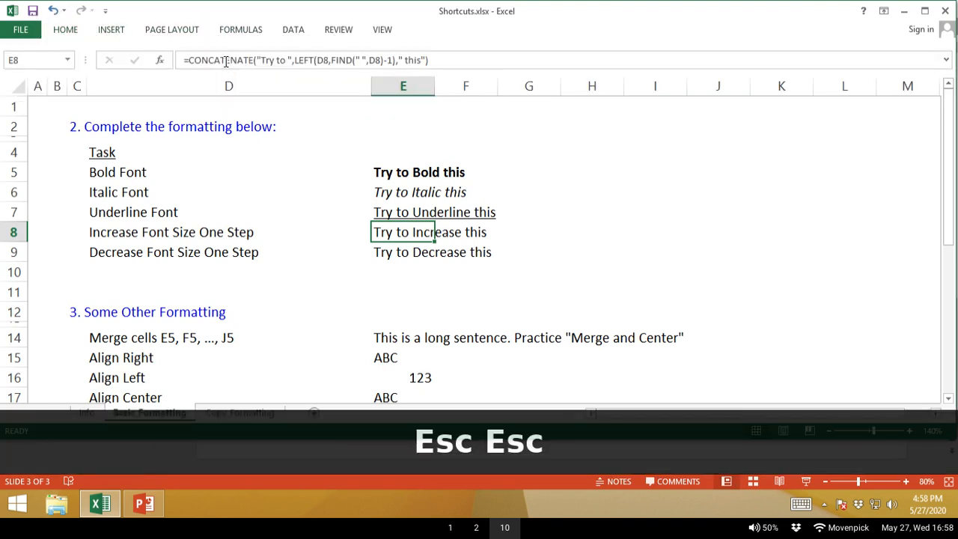
Increase the font size of cell E8 one step to 12, and decrease it back to 11.
click(74, 37)
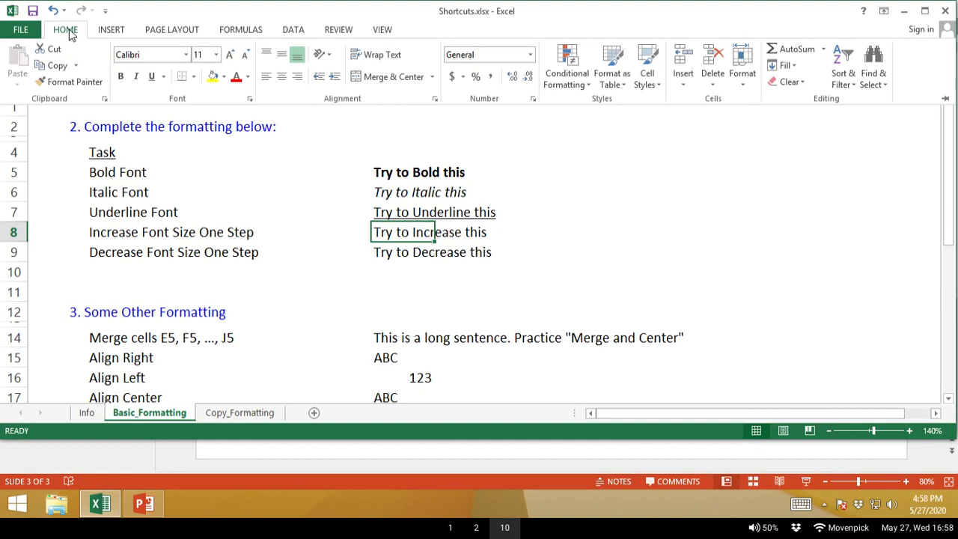
click(230, 57)
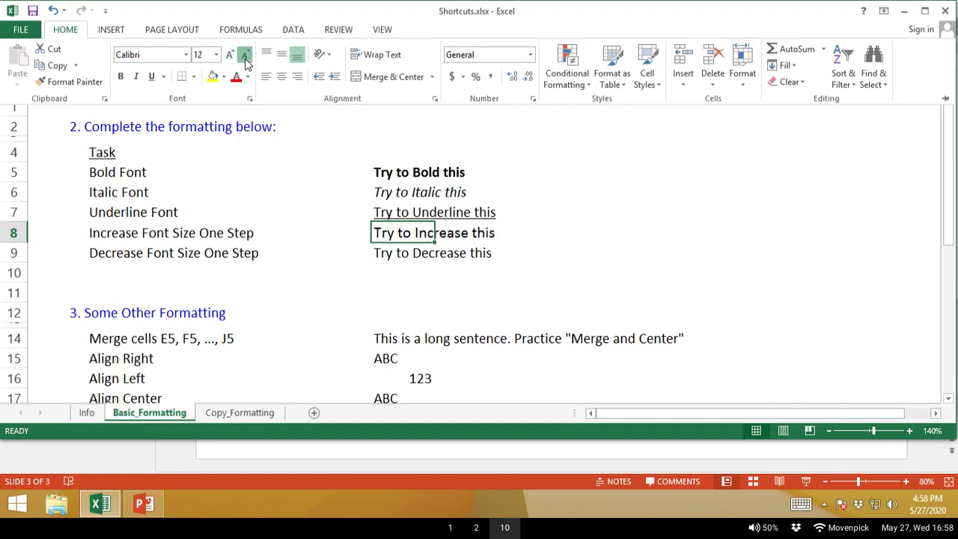
click(244, 59)
click(256, 131)
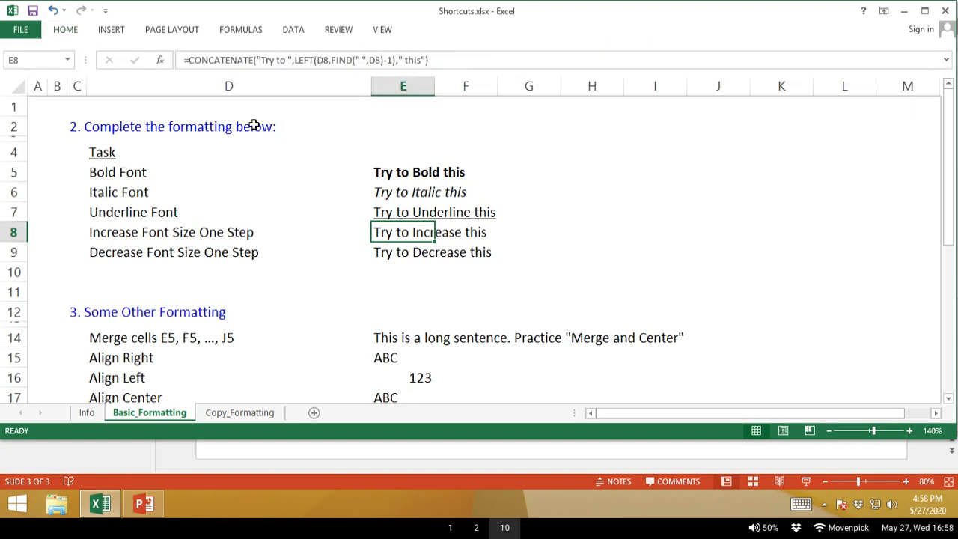
Increase the font size of cell E8 by one step.
key(alt)
key(h)
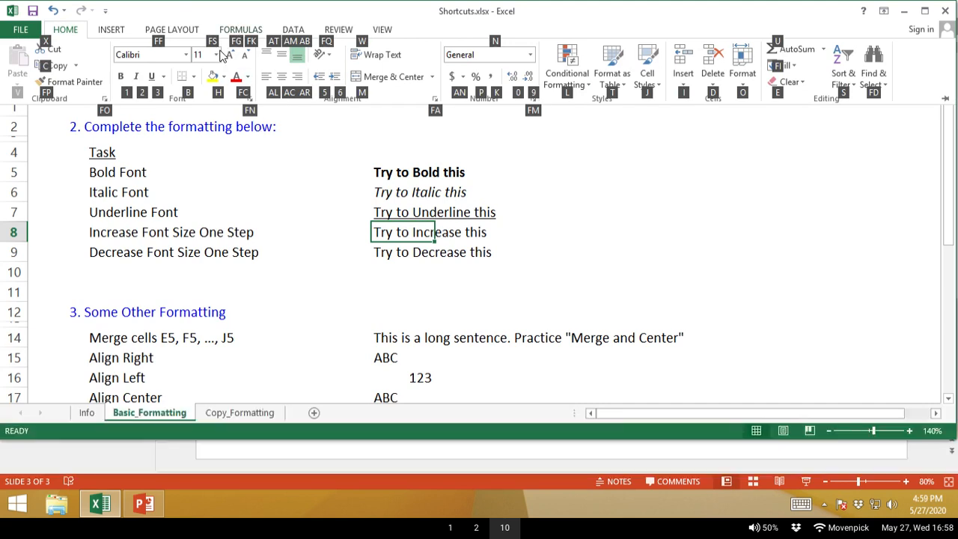
key(f)
key(g)
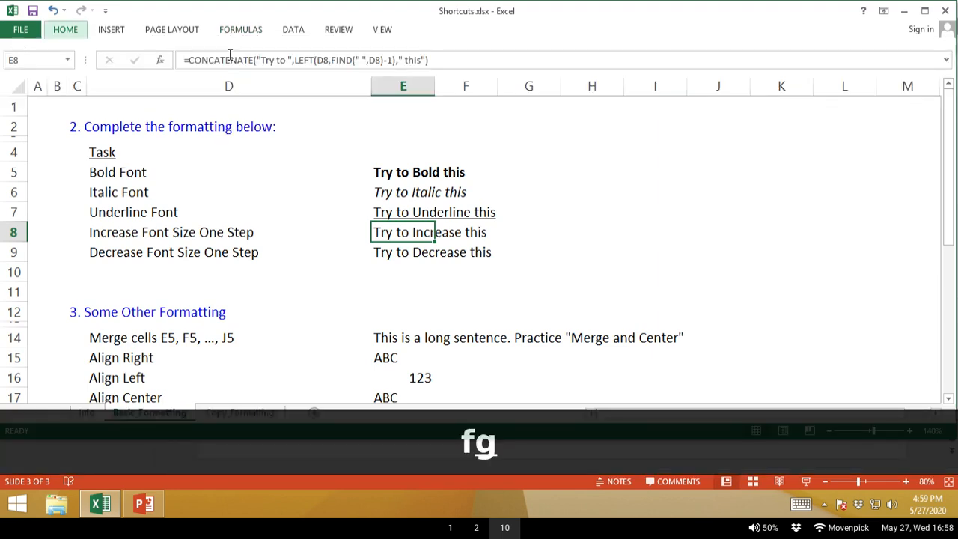
Increase the font size of cell E8 by two more steps.
key(alt+h)
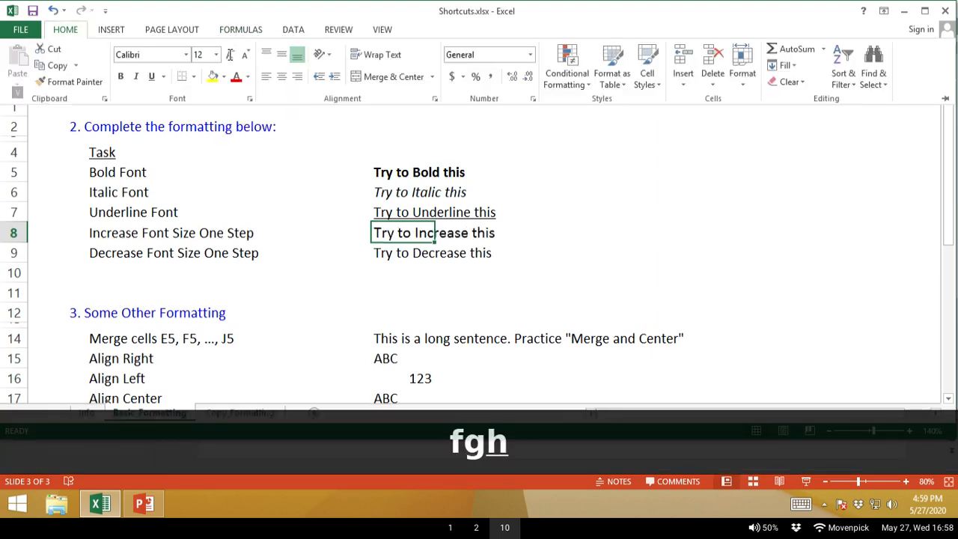
key(f)
key(g)
key(alt+h)
key(f)
key(g)
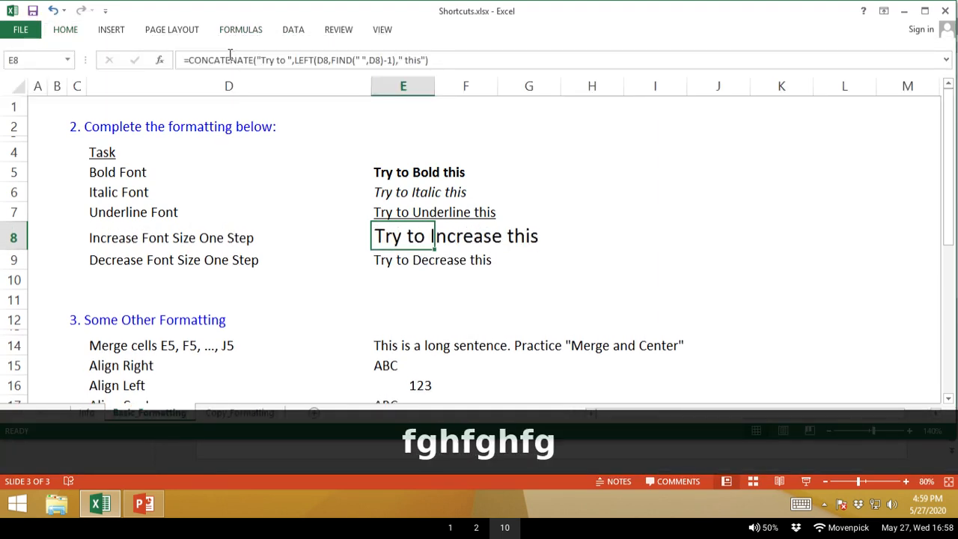
Decrease the font size of cell E9 by two steps.
key(Down)
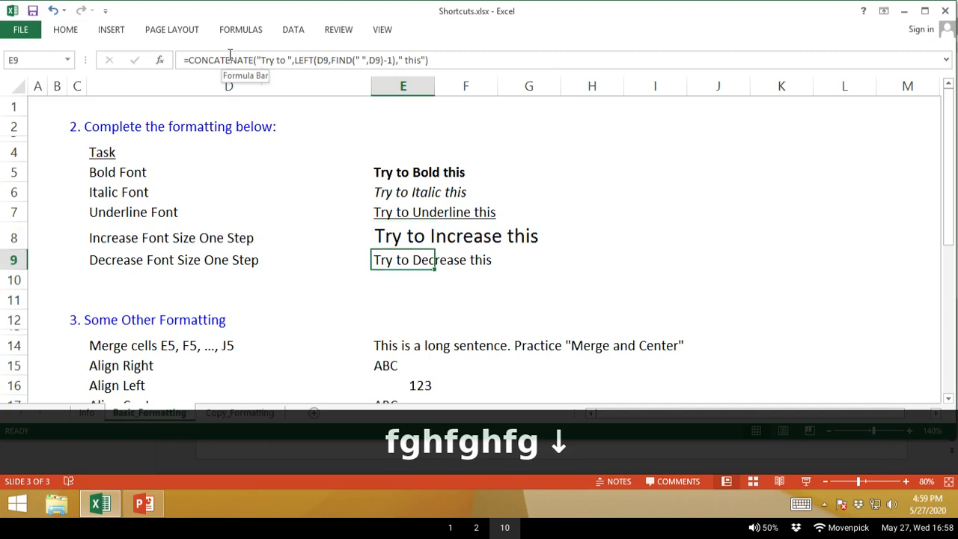
key(alt)
key(h)
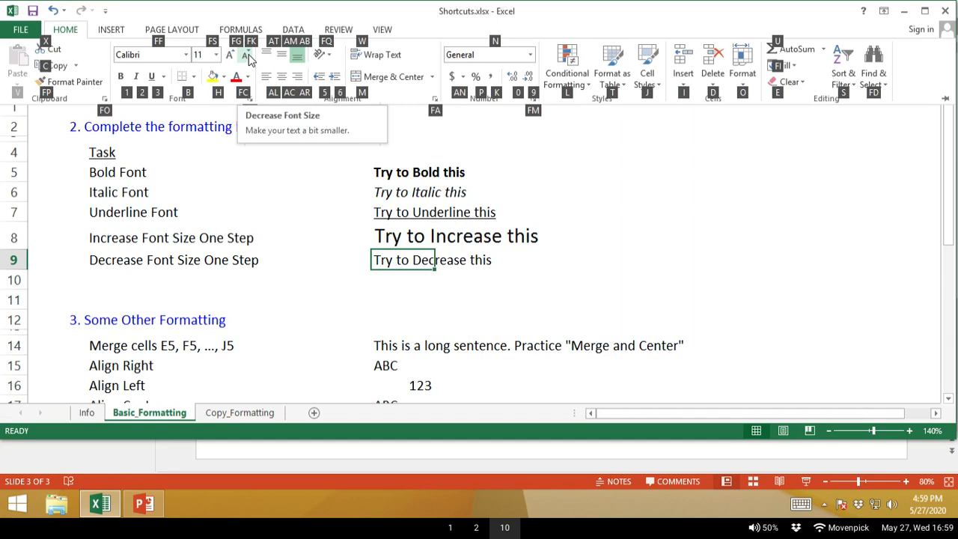
key(f)
key(k)
key(alt)
text(hf)
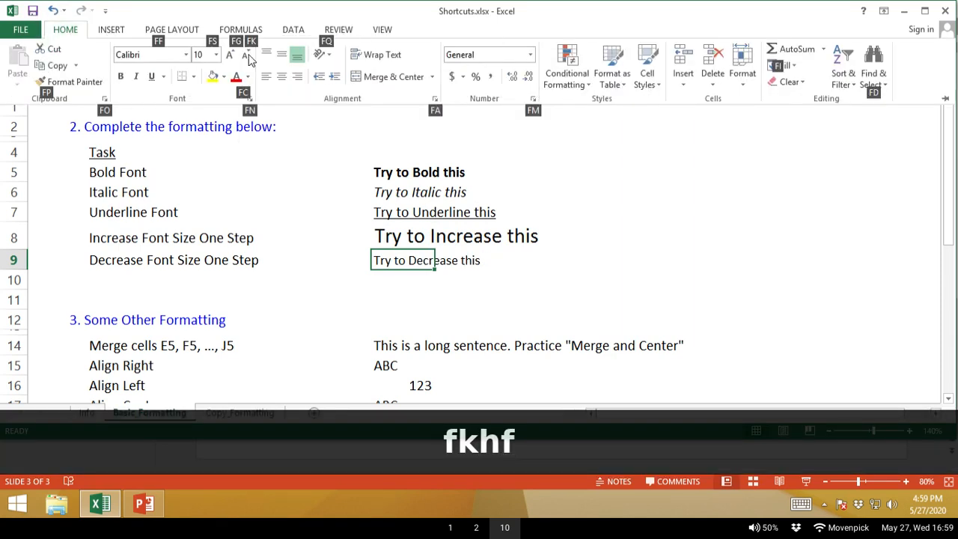
text(kl)
key(Escape)
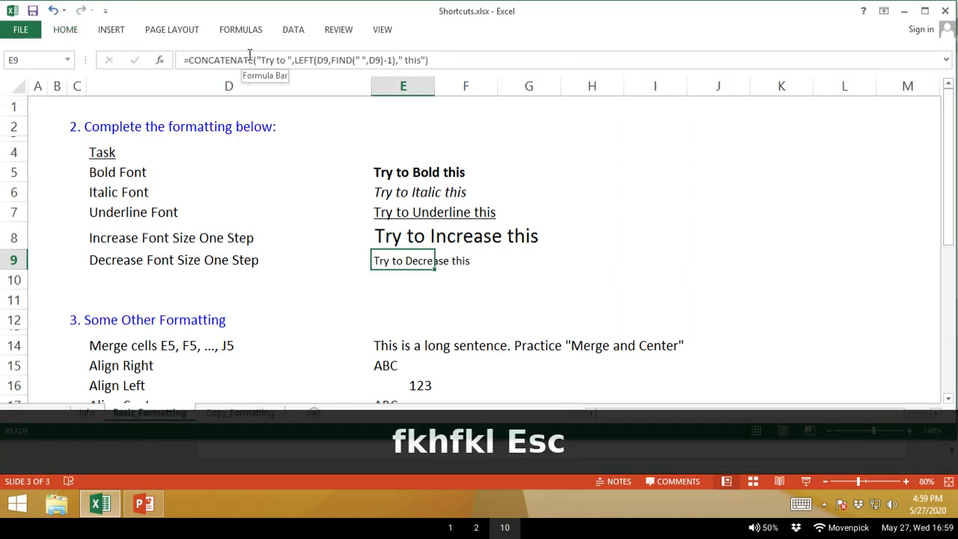
Decrease the font size of cell E9 by one further step.
key(alt)
key(h)
key(f)
key(k)
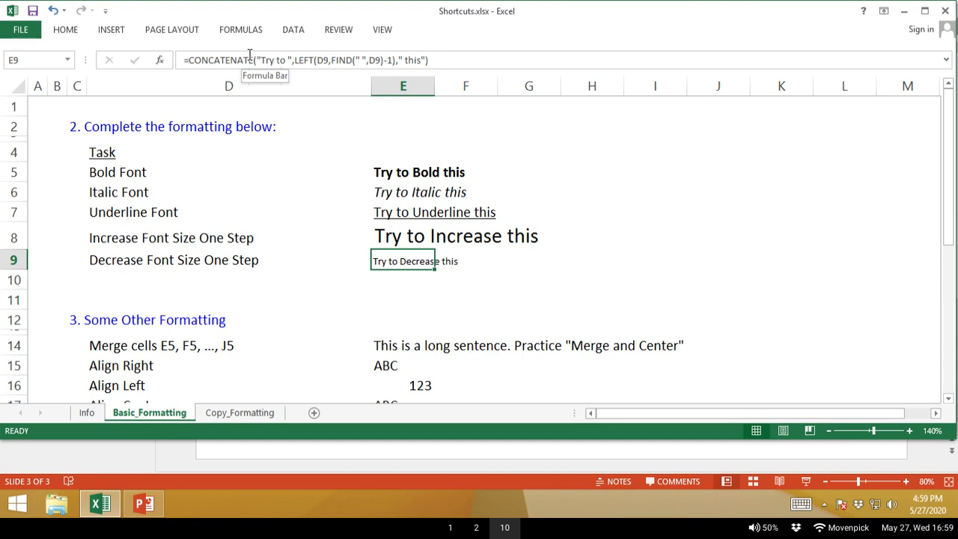
key(alt)
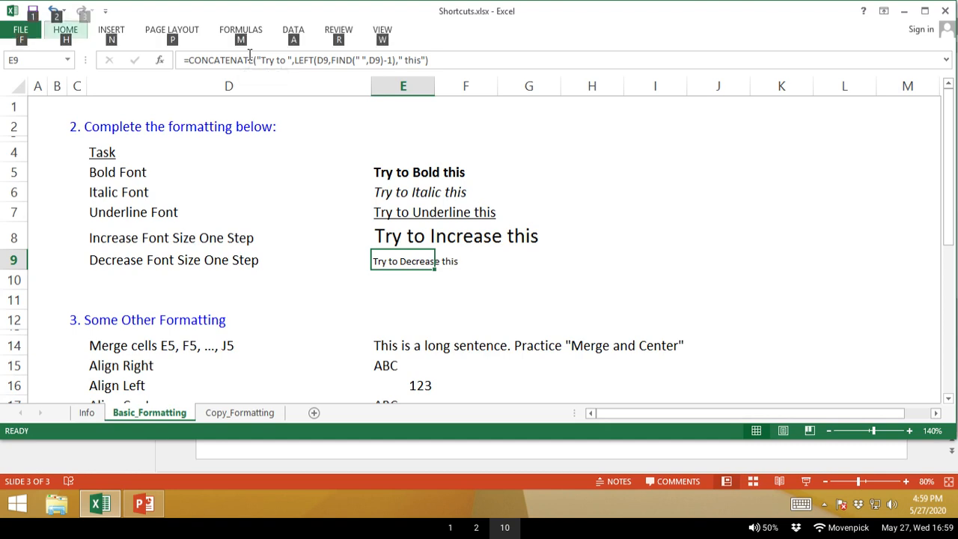
key(Escape)
Merge and center cells E14 to J14, which hold the long practice sentence.
key(Down)
key(Down)
key(Down)
key(Down)
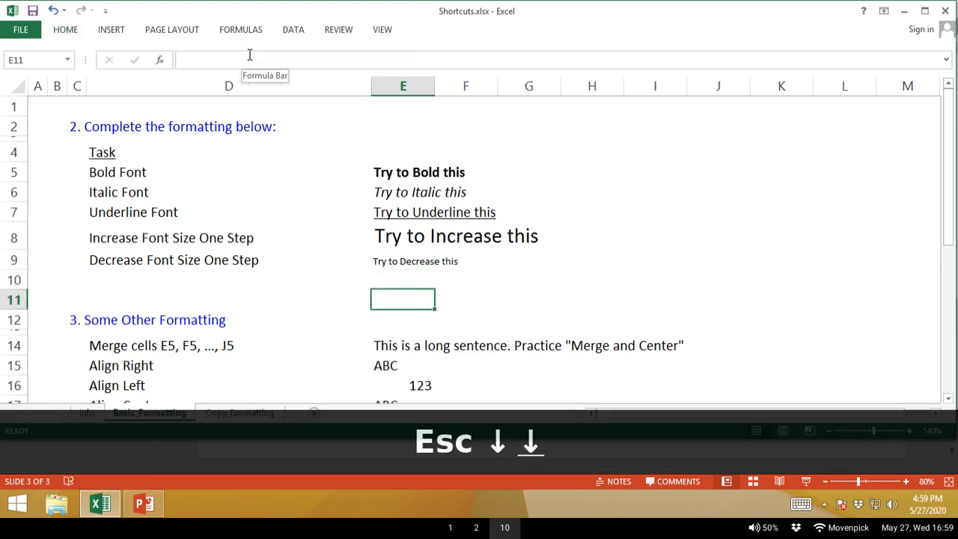
key(Down)
key(Left)
key(Left)
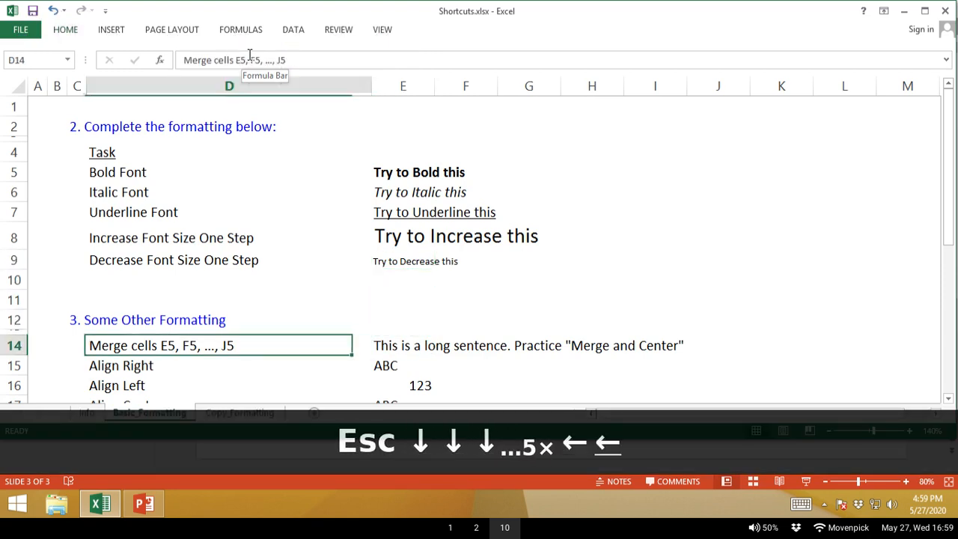
key(Right)
key(Right)
key(Right)
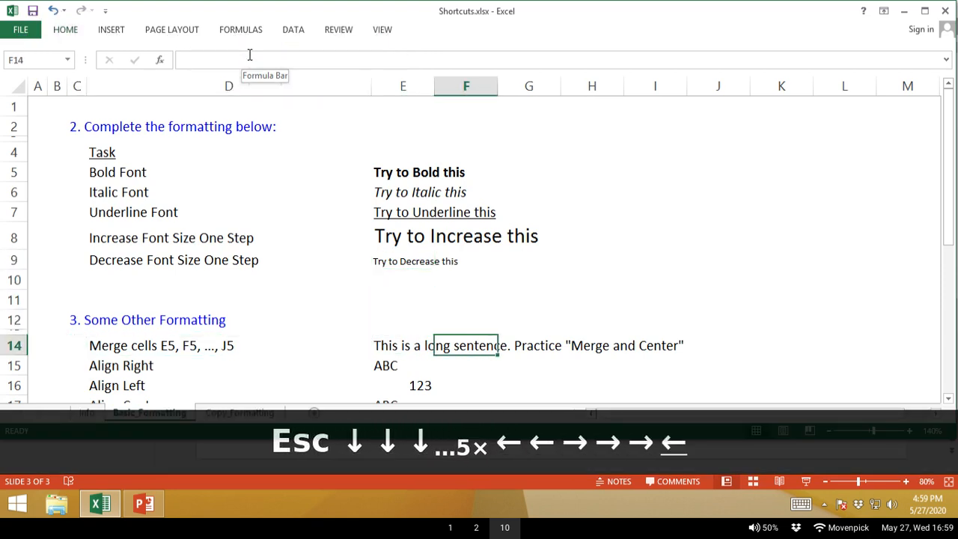
key(Left)
key(shift+Right)
key(shift+Right)
key(shift+Right)
key(shift+Right)
key(shift+Right)
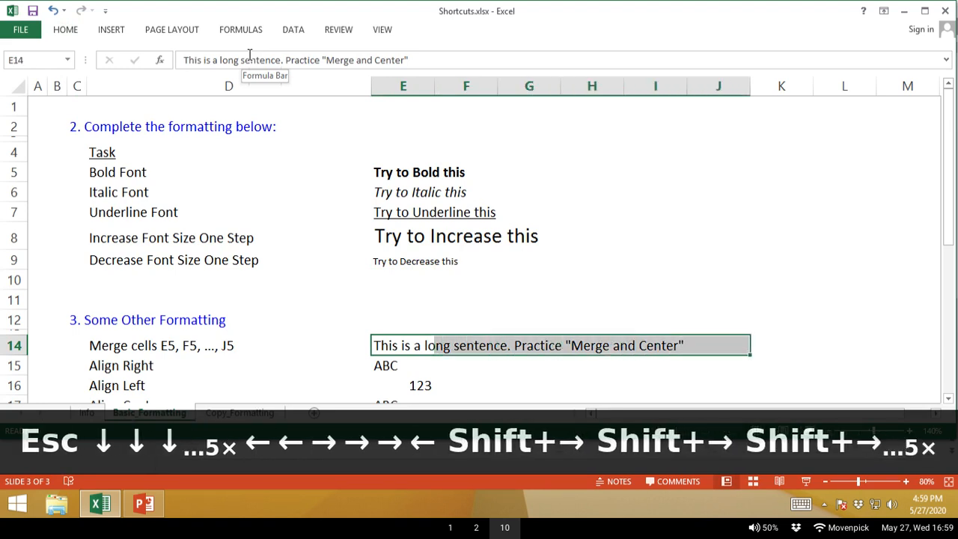
key(alt)
key(h)
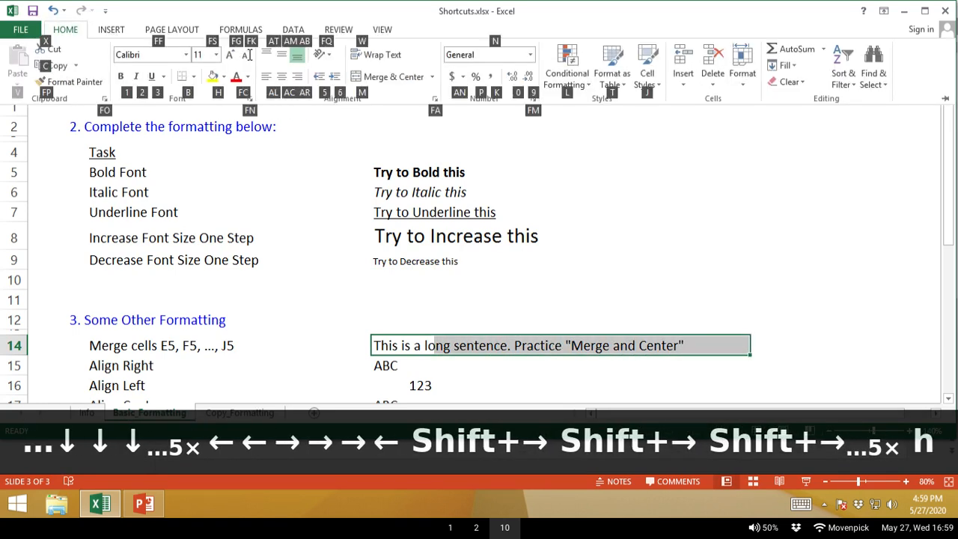
key(m)
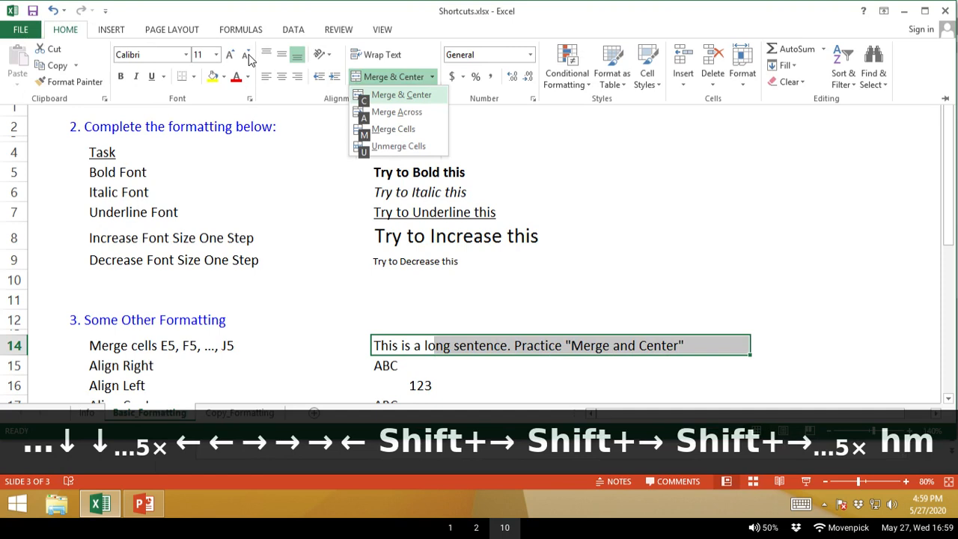
key(c)
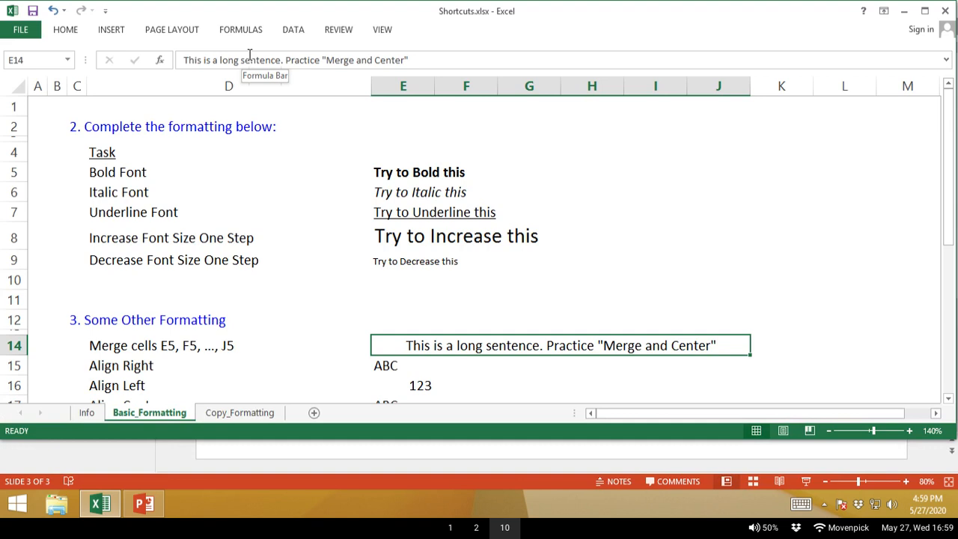
Display the shortcut labels of the Home commands for the merged cell, and dismiss them.
key(alt)
key(h)
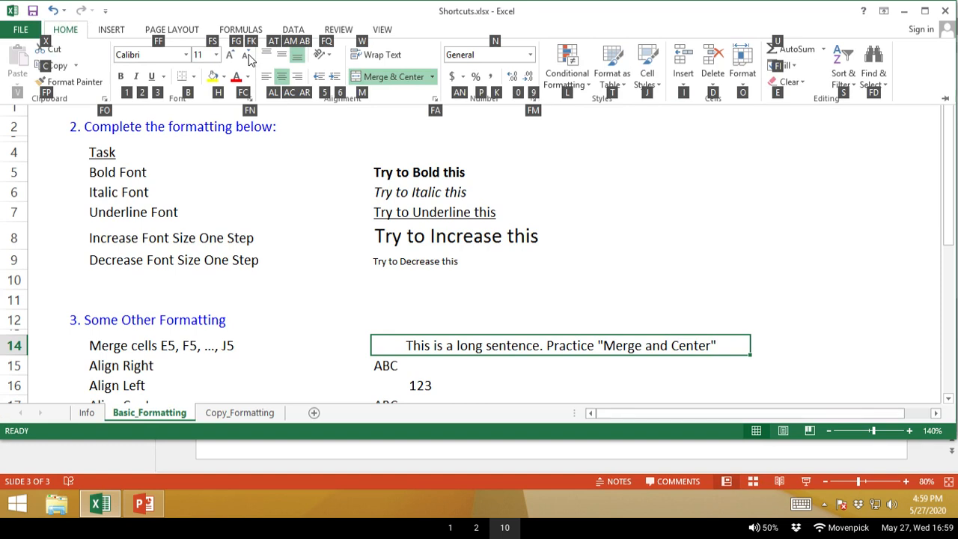
key(Escape)
key(Escape)
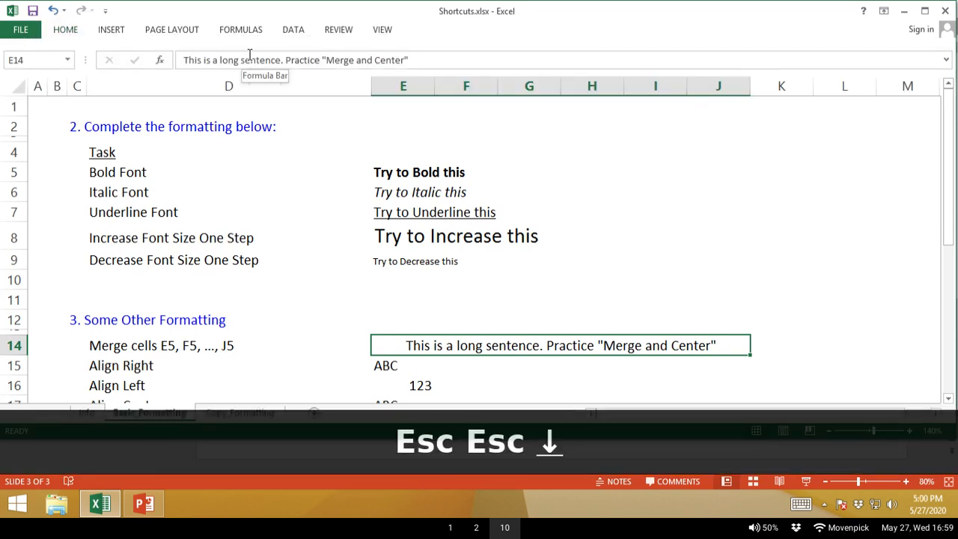
Align the ABC text in cell E15 to the right.
key(Down)
key(Down)
key(Down)
key(Down)
key(ctrl+Down)
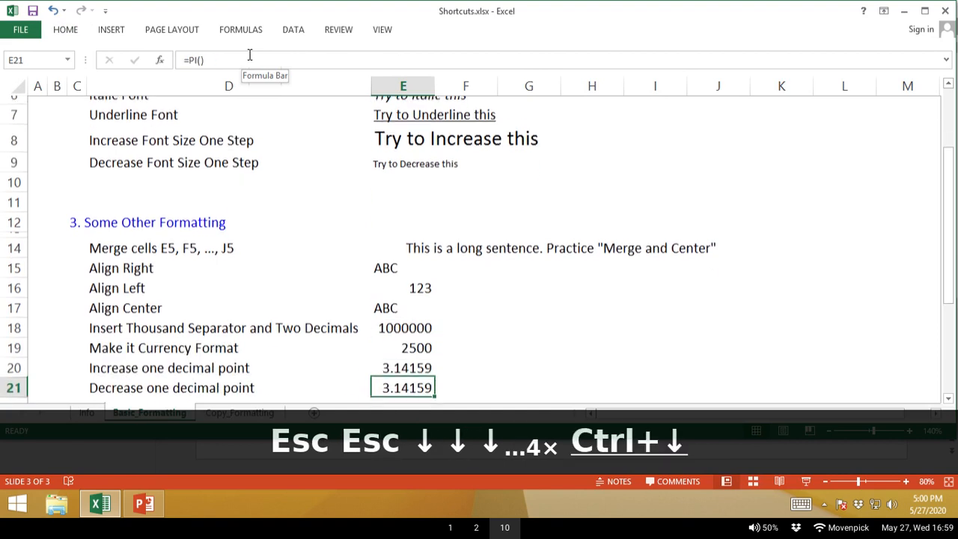
key(ctrl+Up)
key(Down)
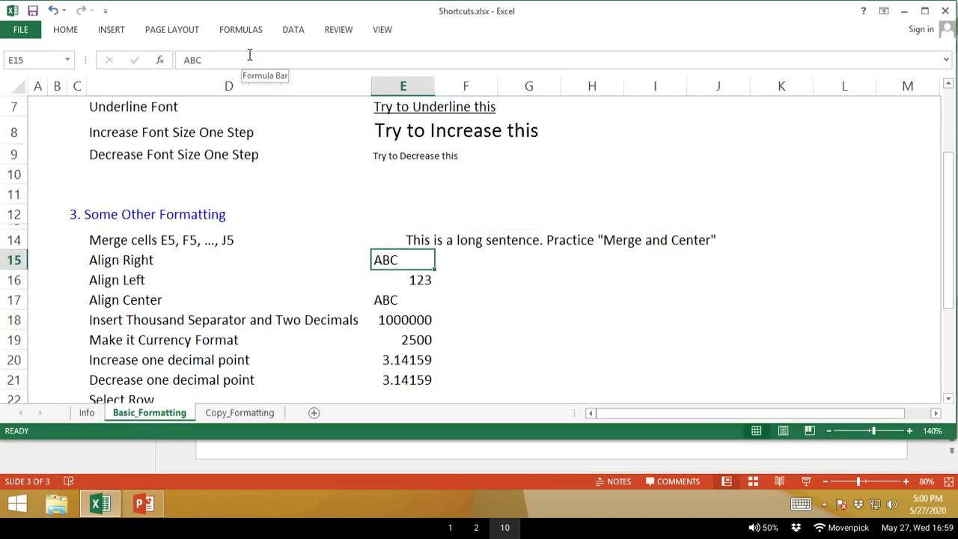
key(alt)
key(h)
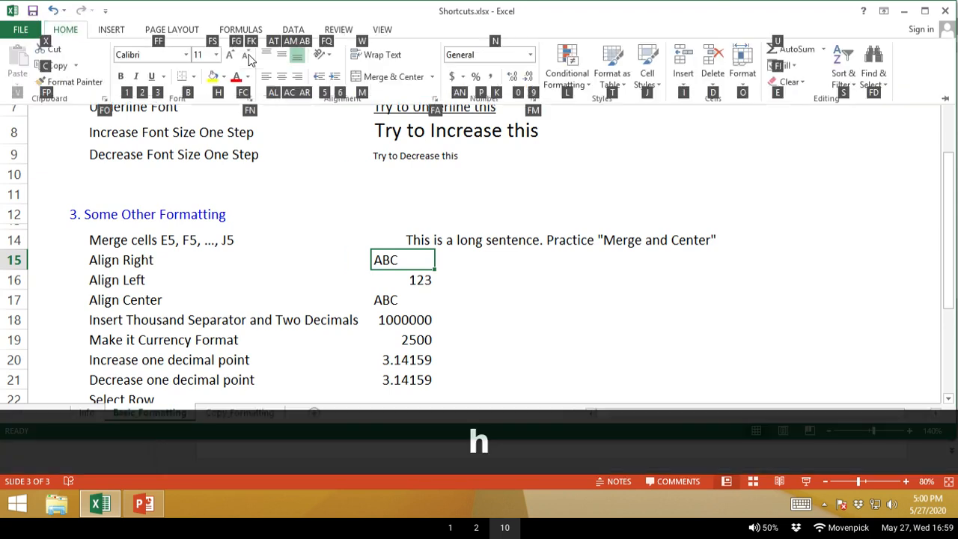
key(a)
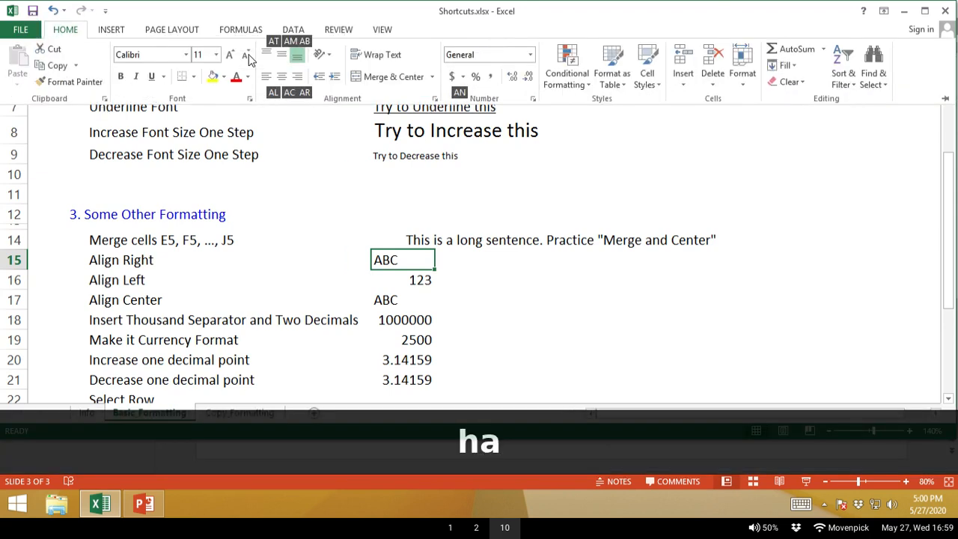
key(r)
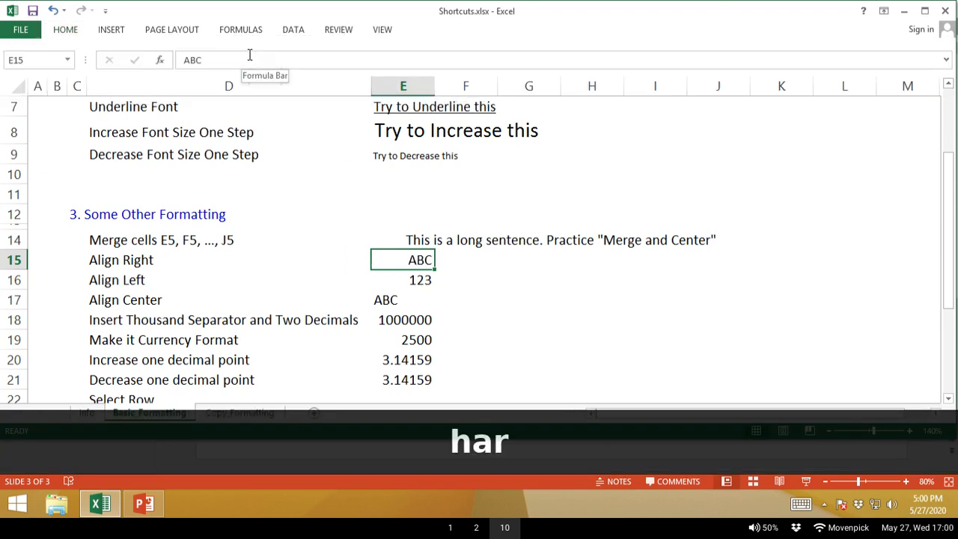
key(Left)
key(Right)
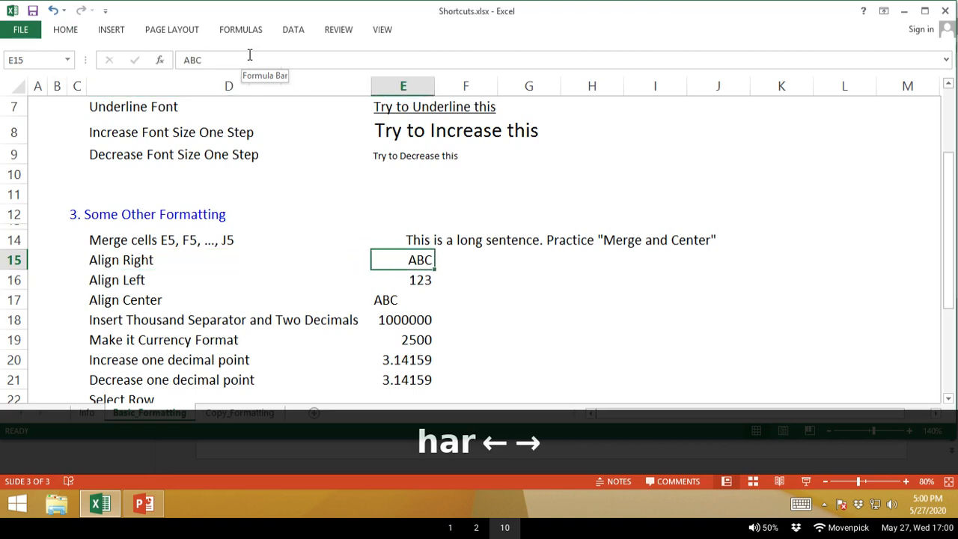
Align the number 123 in cell E16 to the left.
key(Down)
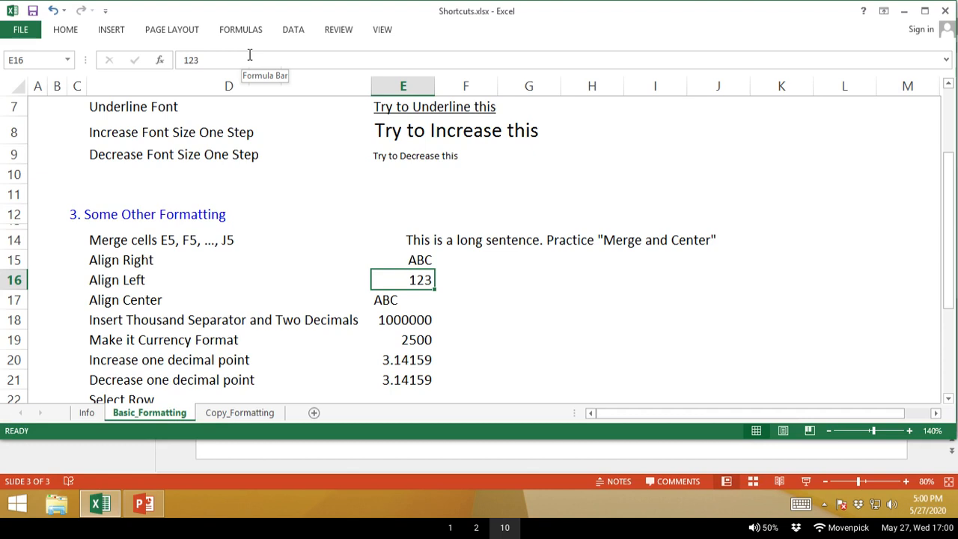
key(alt)
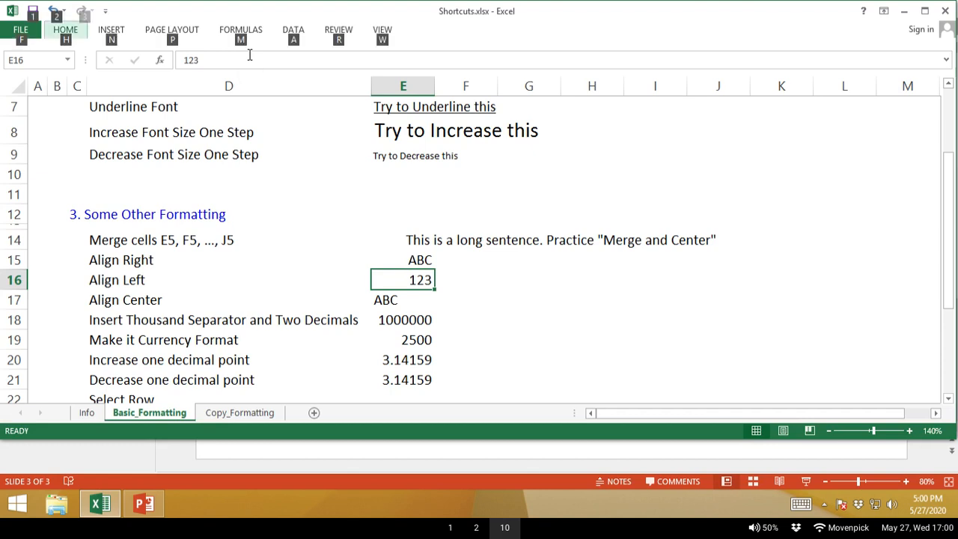
key(h)
key(a)
key(l)
Center the ABC text in cell E17 horizontally.
key(Down)
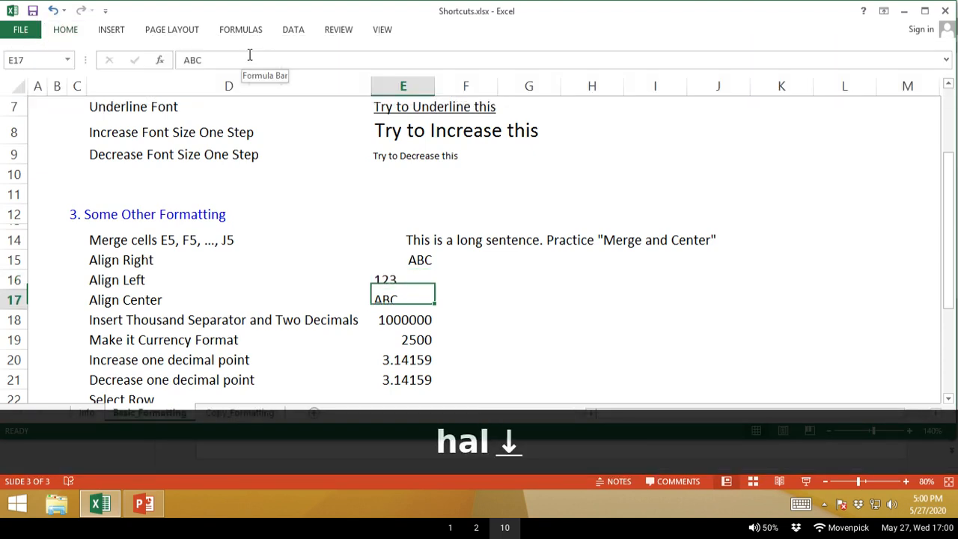
key(alt)
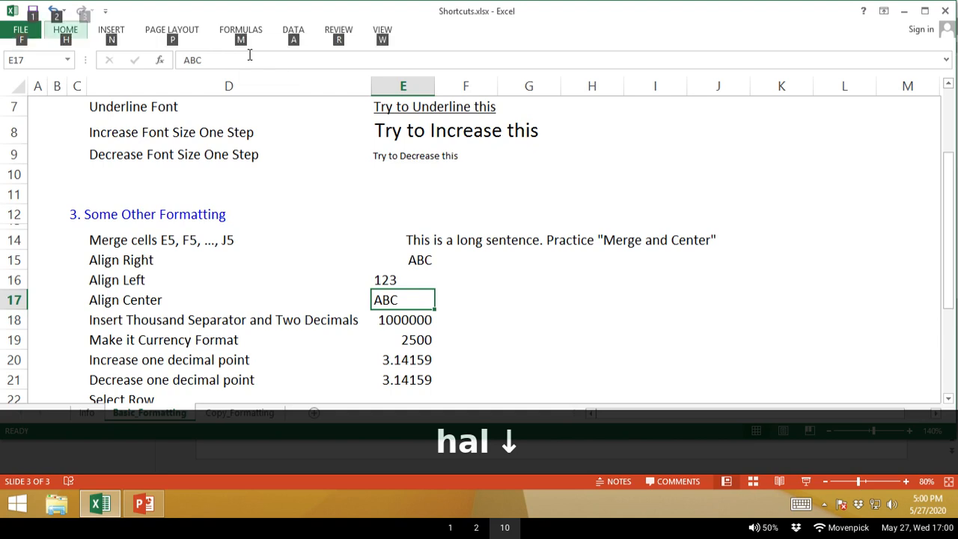
key(h)
key(a)
key(c)
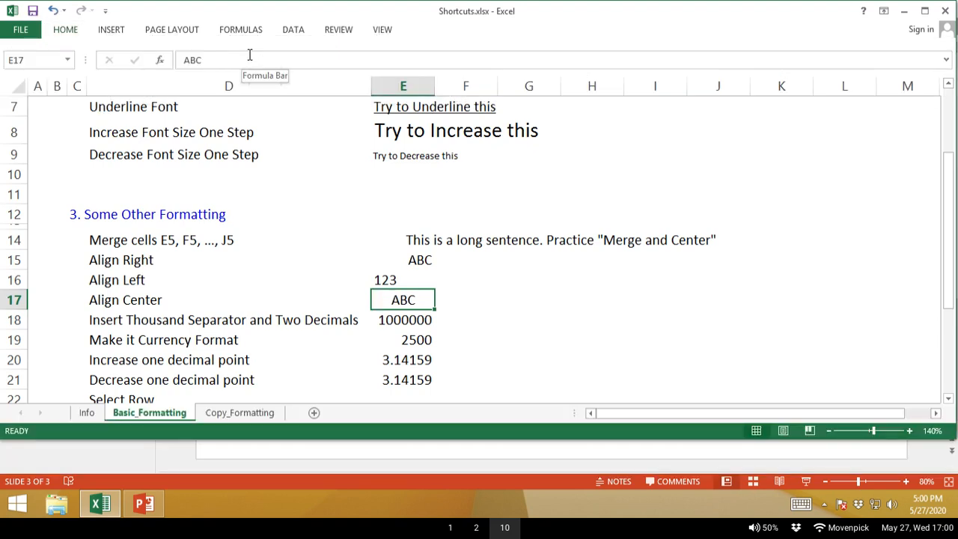
Center the contents of cells E15 to E21 together, and undo the alignment change.
key(Up)
key(Up)
key(ctrl+shift+Down)
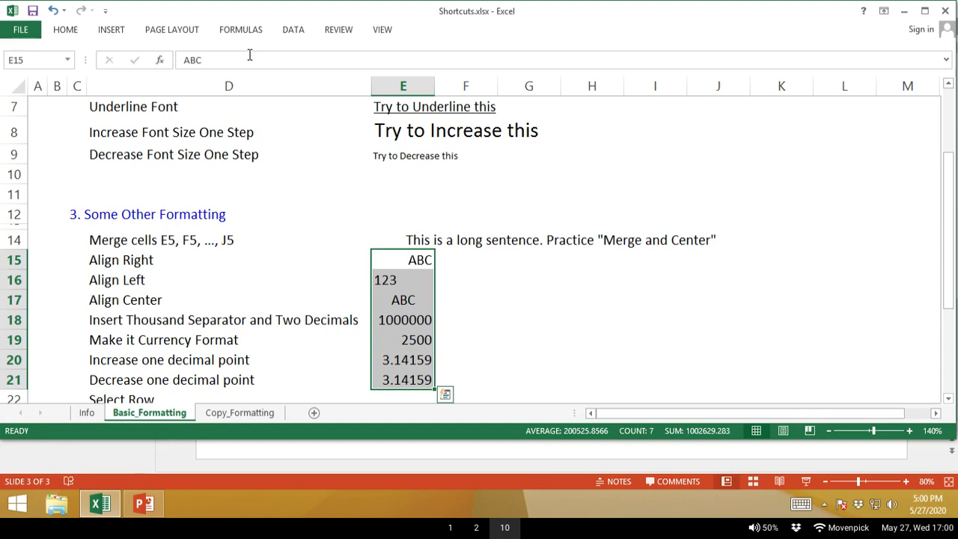
key(alt)
key(h)
key(a)
key(c)
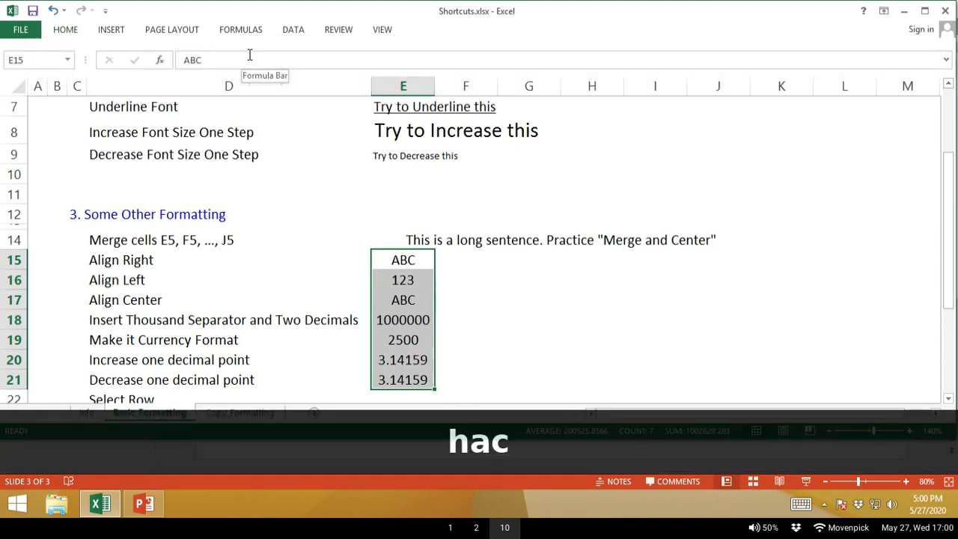
key(ctrl+z)
Make cells E15 to E21 bold, underlined and italic, and undo all three font changes.
key(ctrl+b)
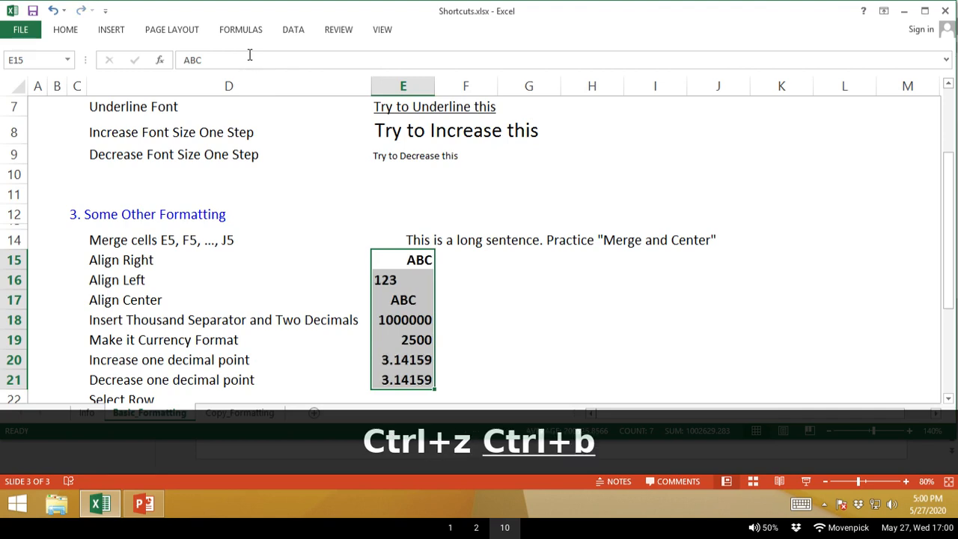
key(ctrl+u)
key(ctrl+i)
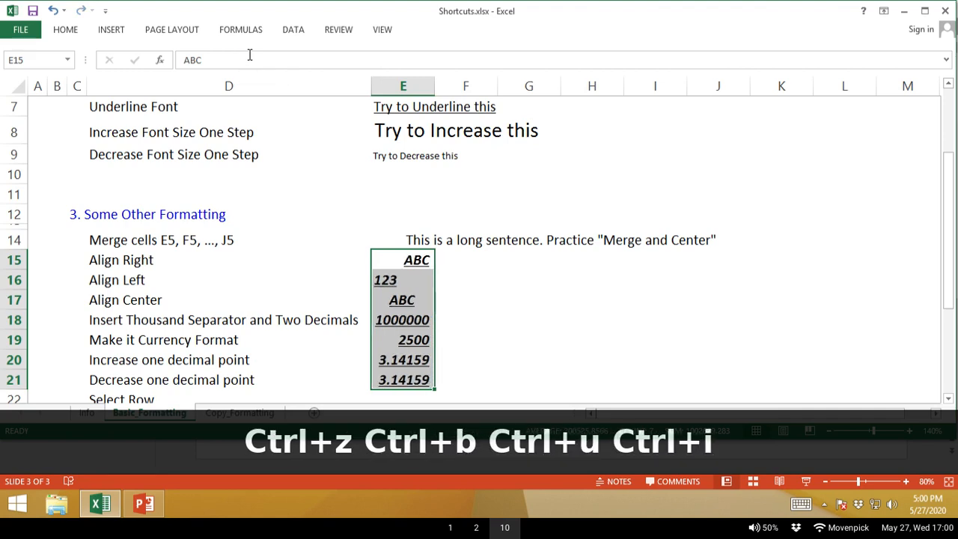
key(ctrl+z)
key(ctrl+z)
key(ctrl+z)
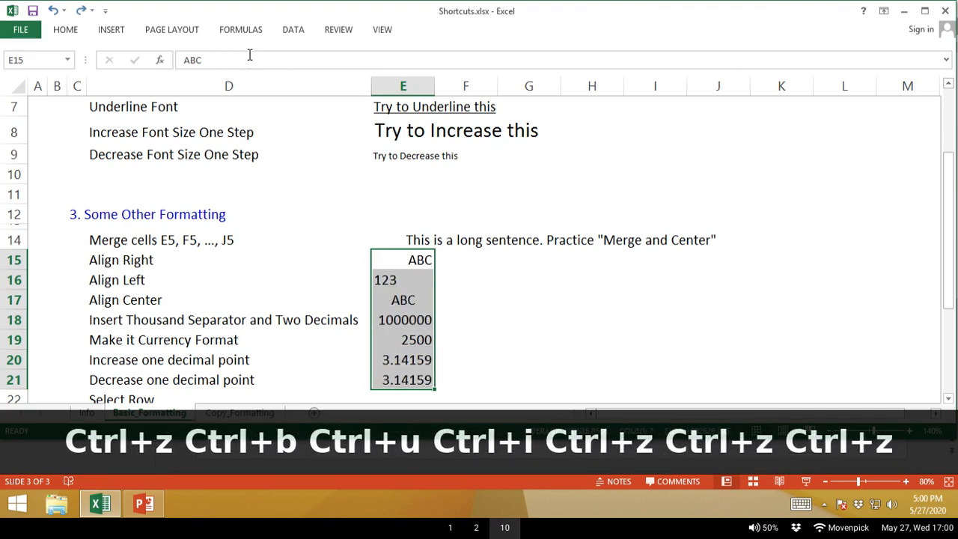
Select the thousand separator and currency format tasks with their values, cells D18 to E19.
key(Down)
key(Down)
key(Down)
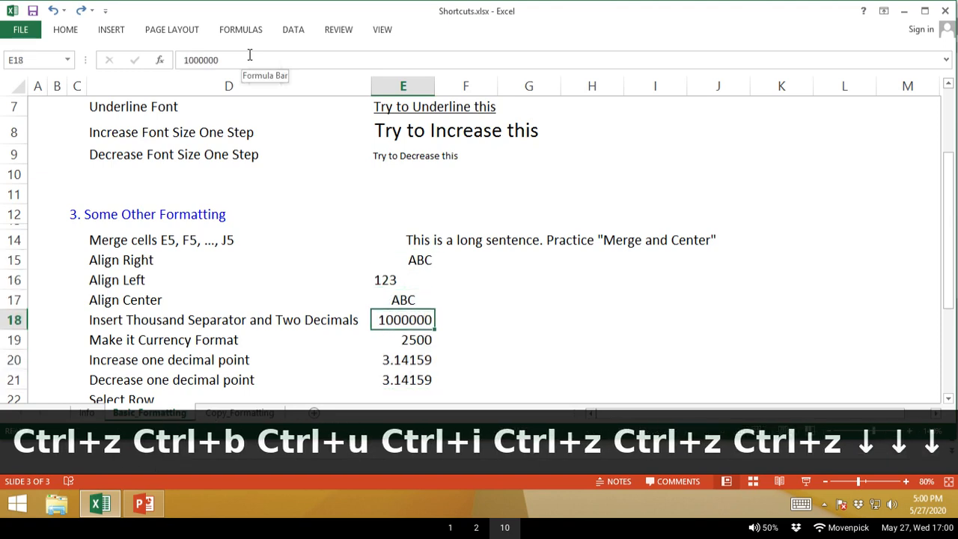
key(Left)
key(shift+Right)
key(shift+Down)
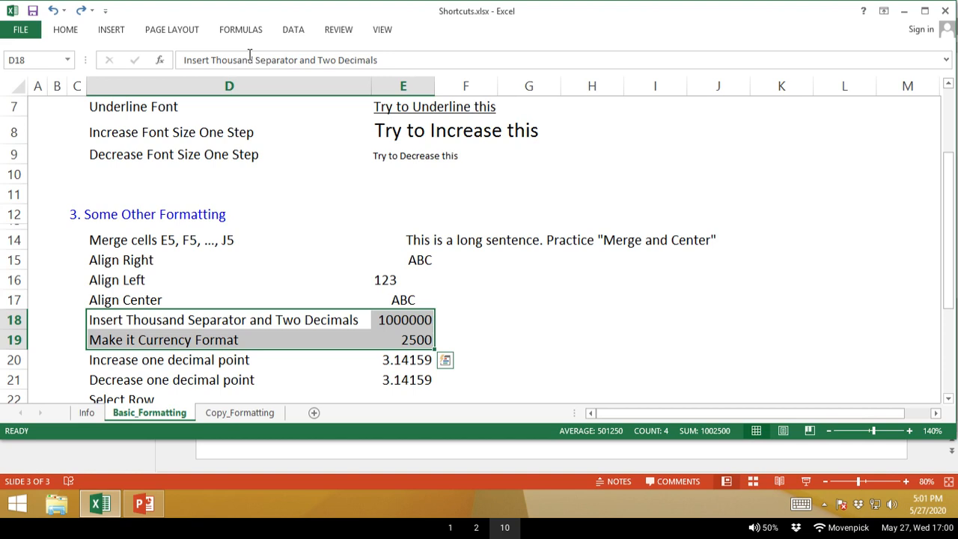
Format cell E18 with a thousand separator and two decimals, and cell E19 as currency.
key(Right)
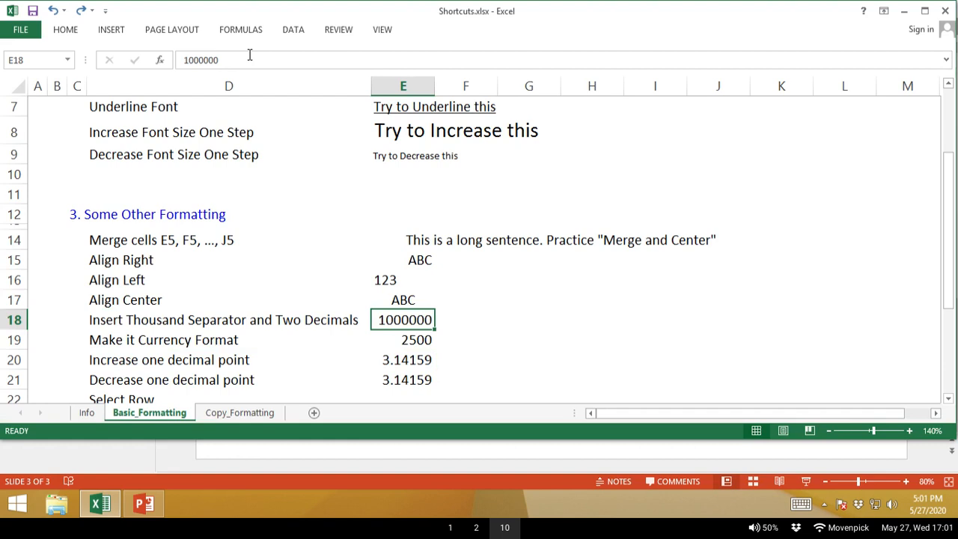
key(ctrl+shift+1)
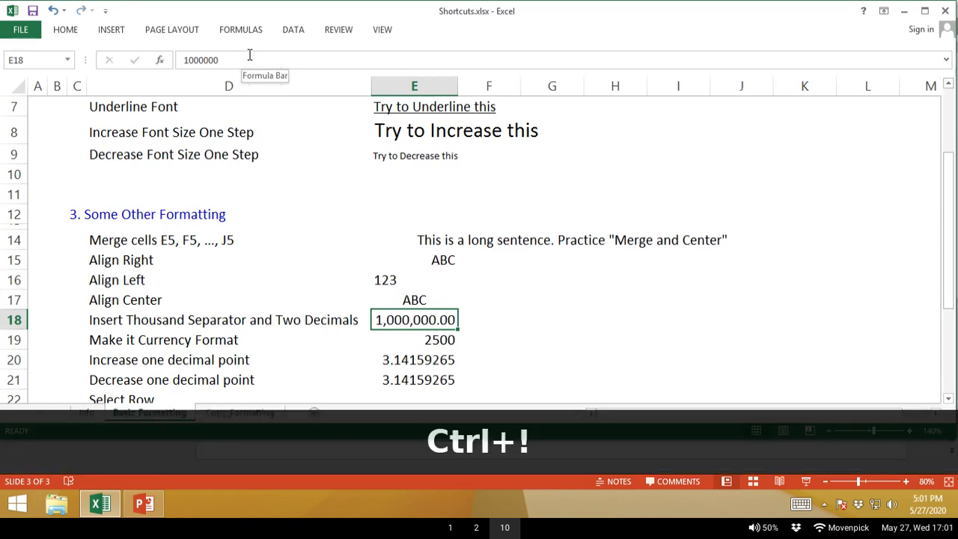
key(Down)
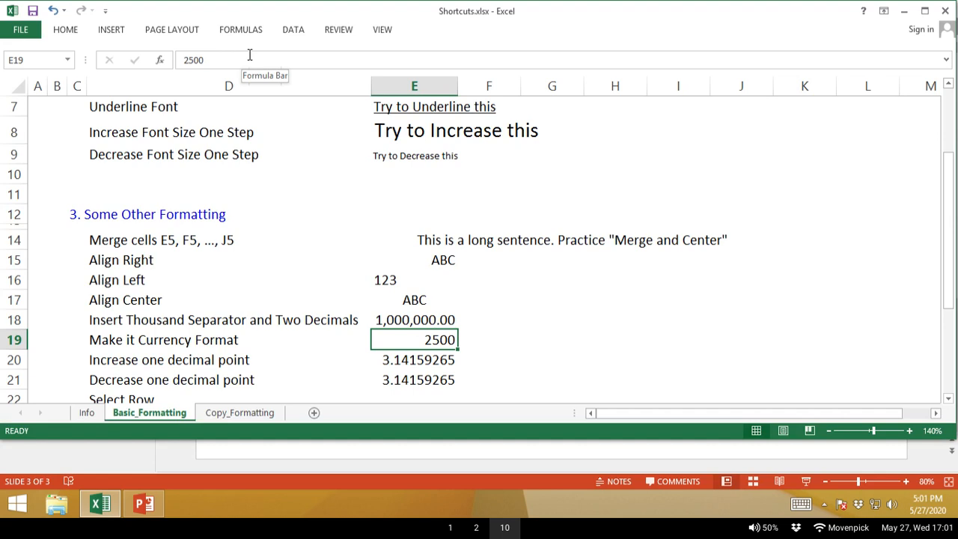
key(ctrl+shift+4)
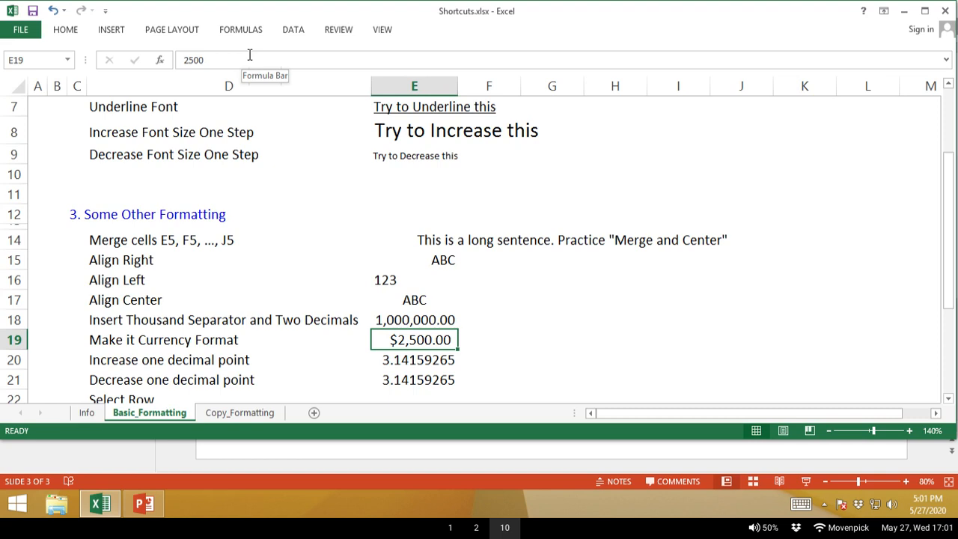
Right-align the values in cells E18 and E19.
key(Up)
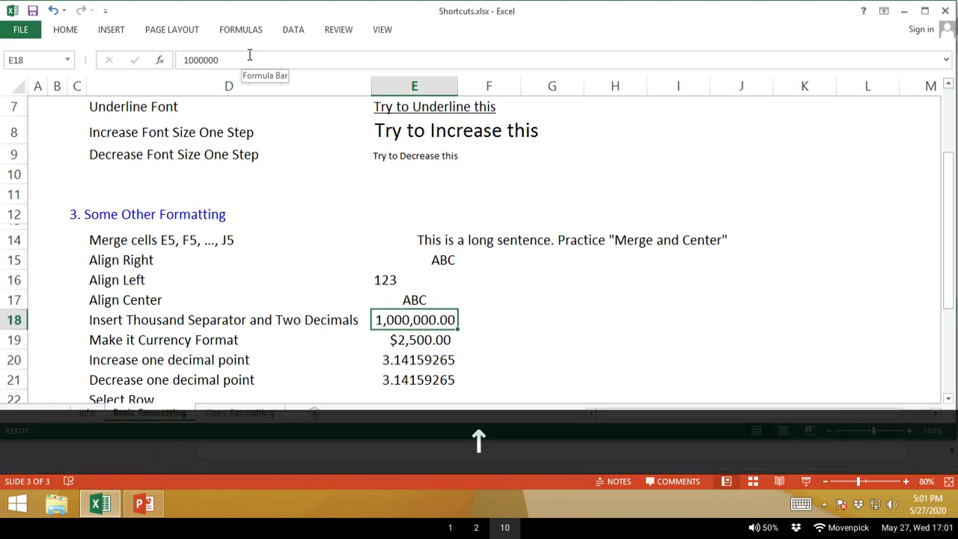
key(Down)
key(Up)
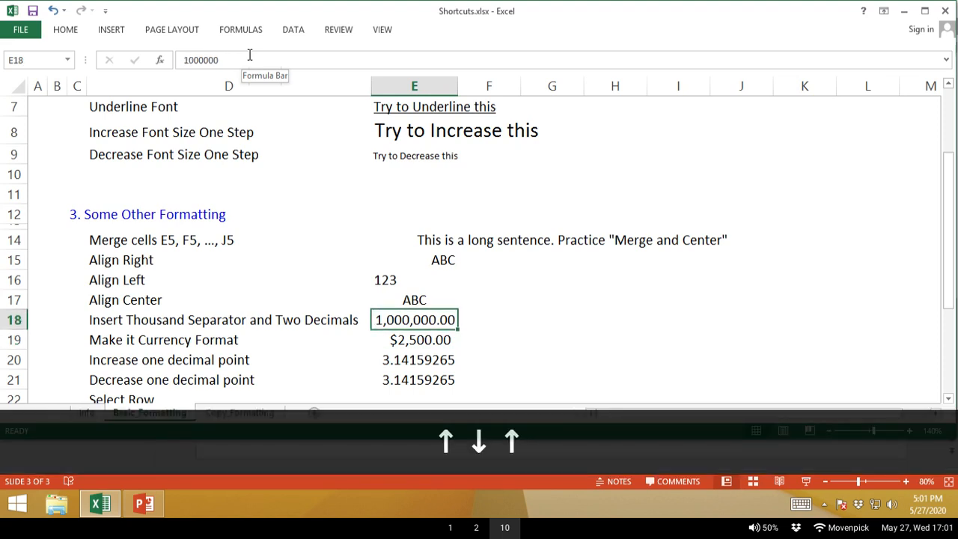
key(shift+Down)
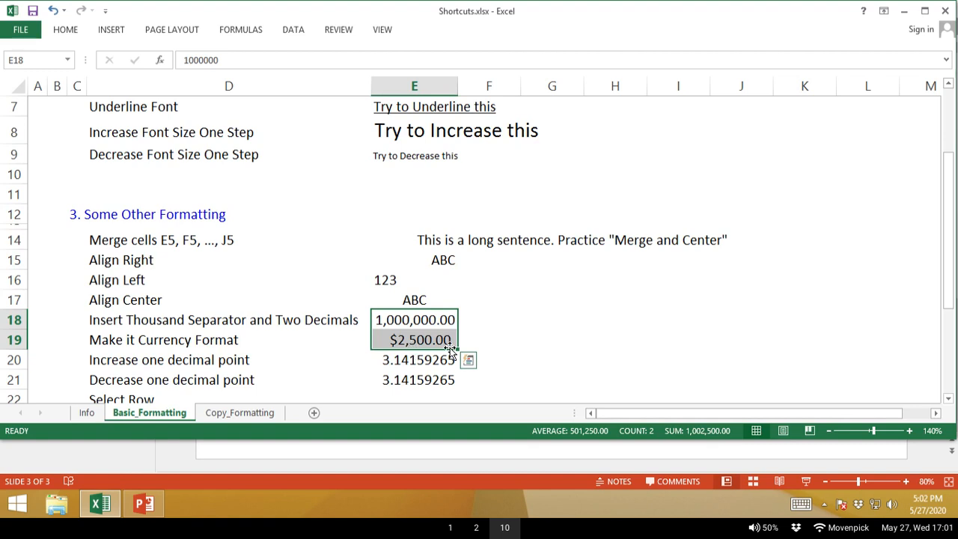
click(78, 31)
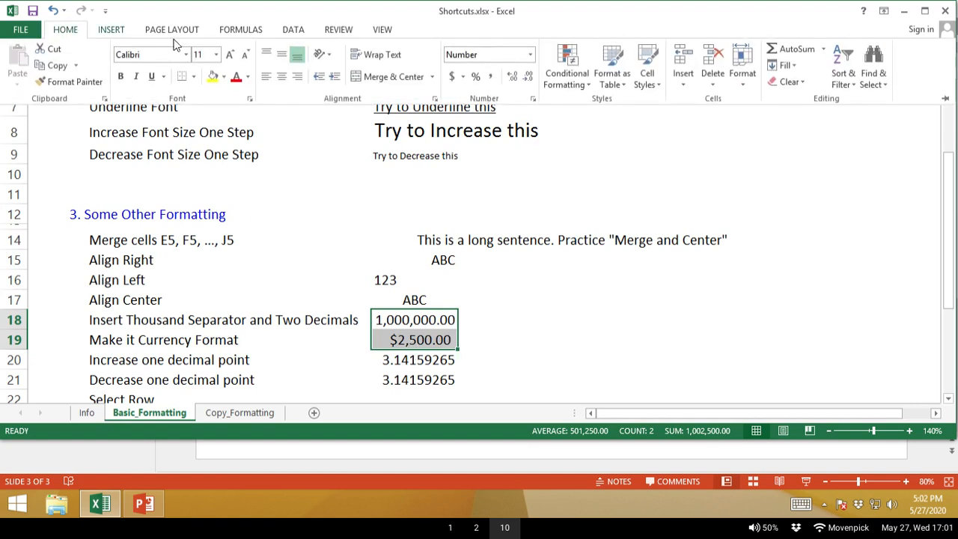
click(297, 76)
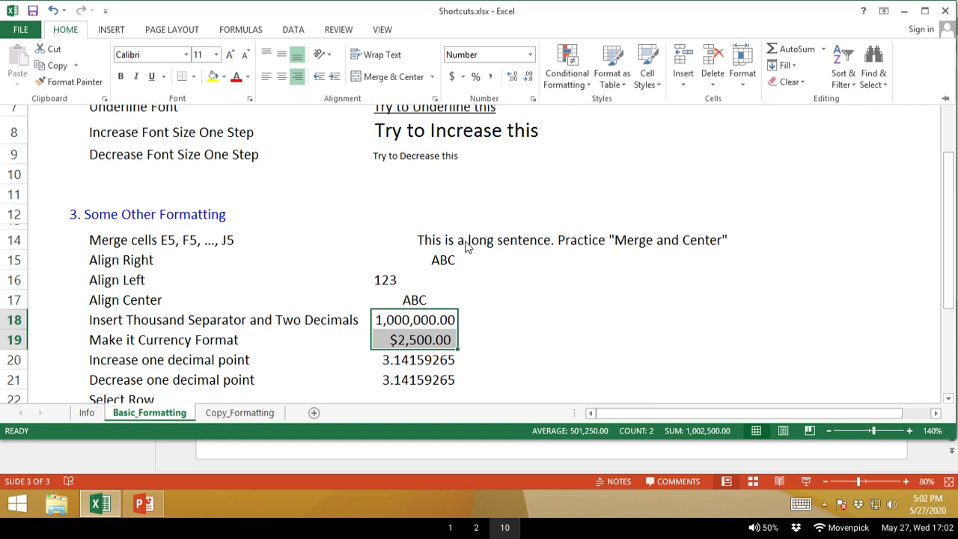
click(433, 329)
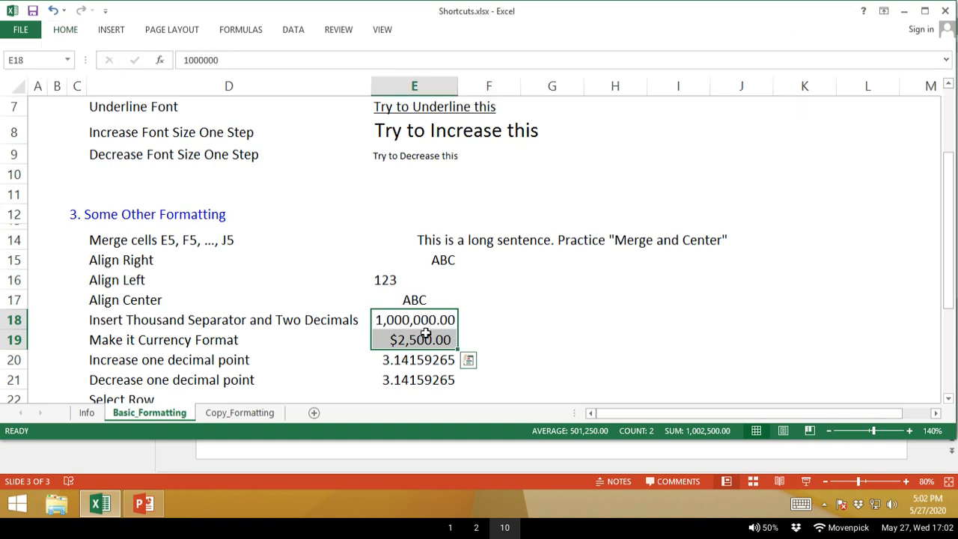
click(427, 337)
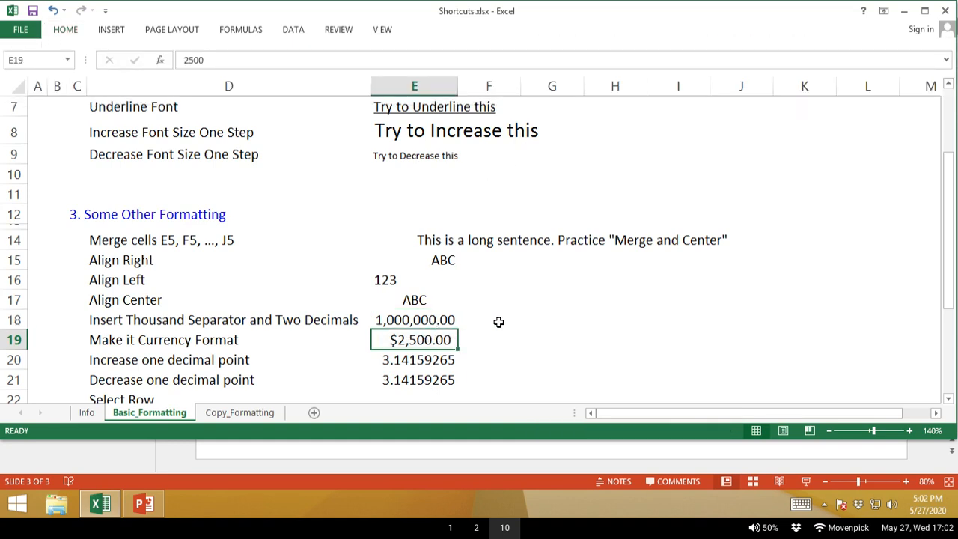
Enter 2500 in both cells F19 and G19 beside the currency value.
click(499, 321)
click(499, 340)
text(25)
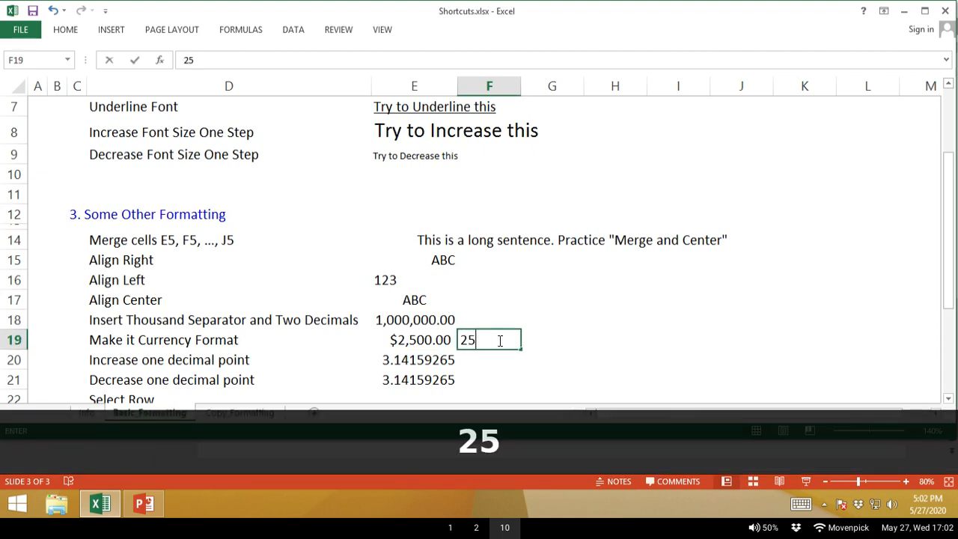
text(00)
key(Right)
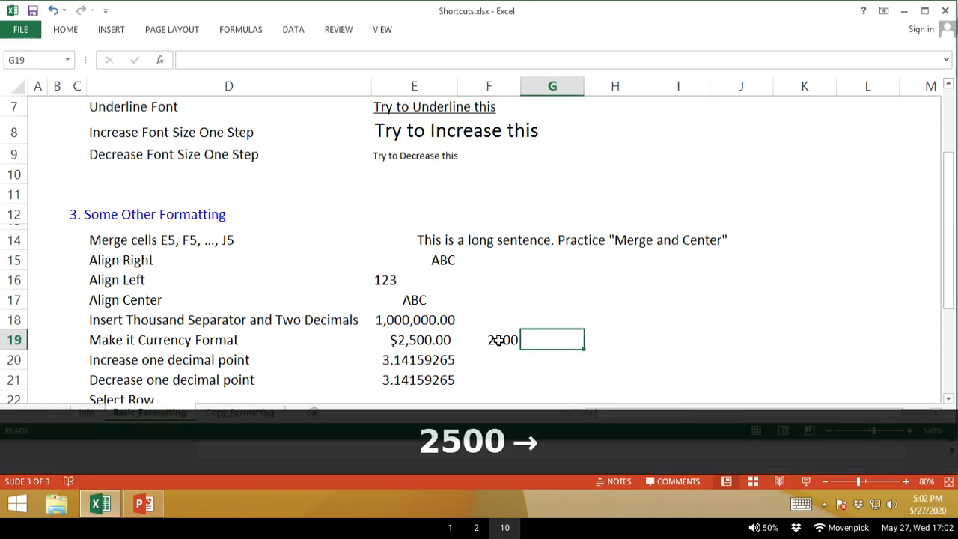
text(2500)
key(Right)
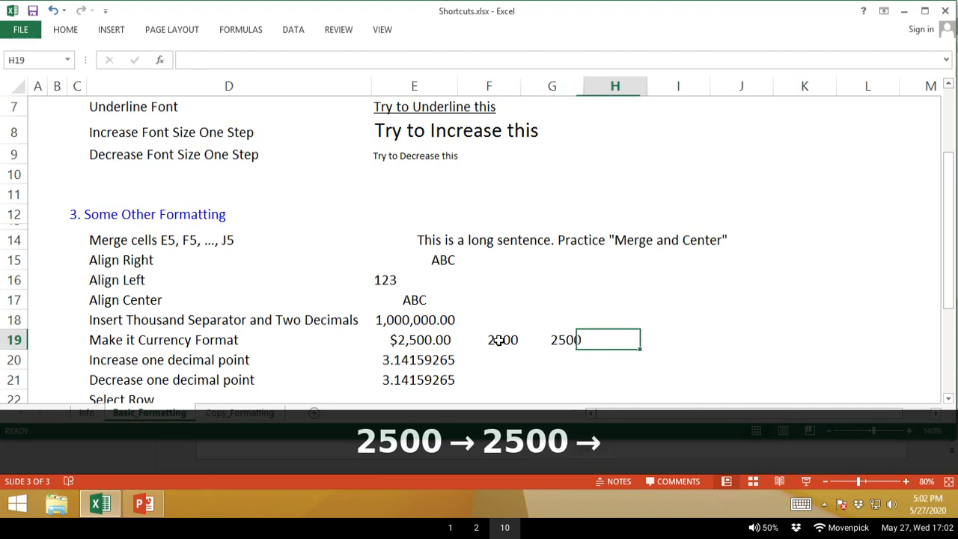
Apply the comma style number format to the 2500 in cell F19.
click(501, 343)
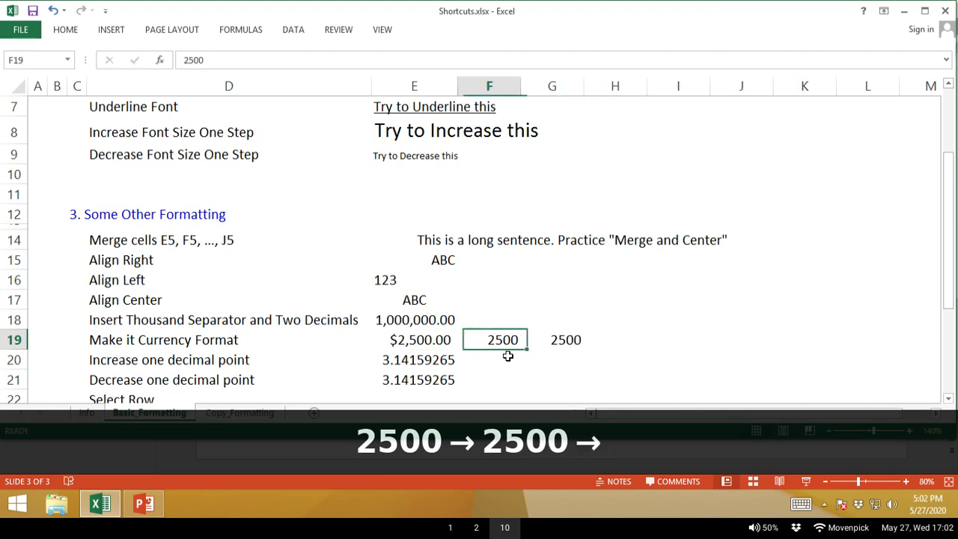
click(75, 30)
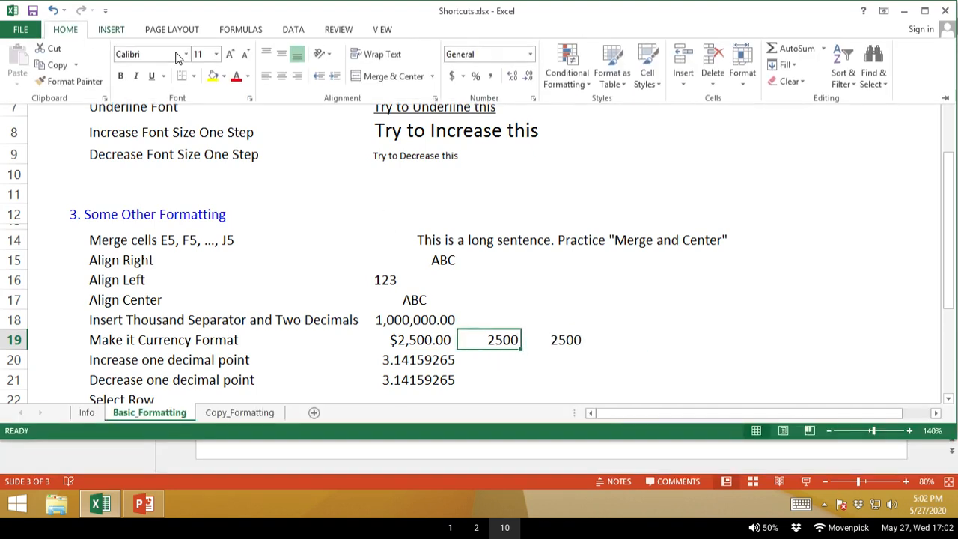
click(493, 79)
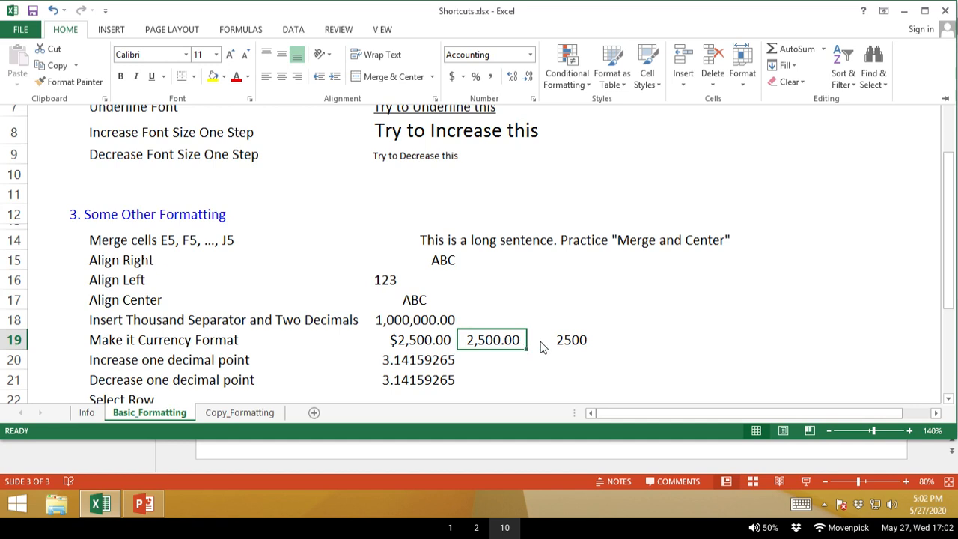
Fill the value of cell E18 across into F18 and G18, and widen columns F and G to fit it.
click(512, 328)
click(453, 317)
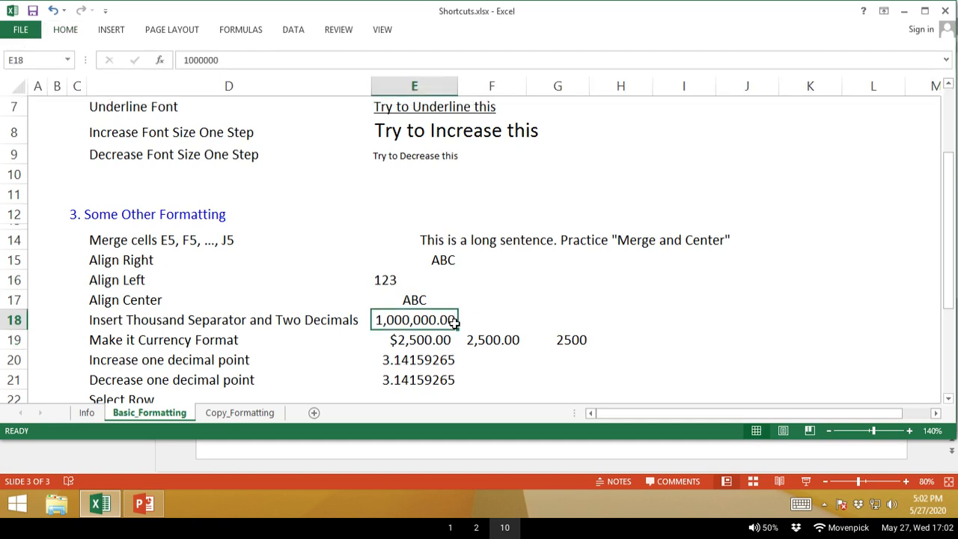
drag(458, 329, 569, 328)
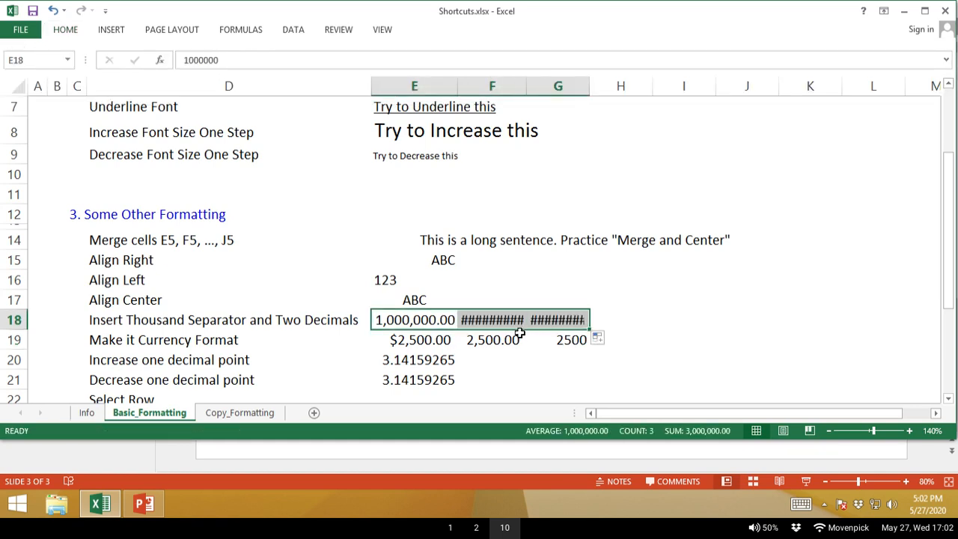
drag(525, 89, 649, 90)
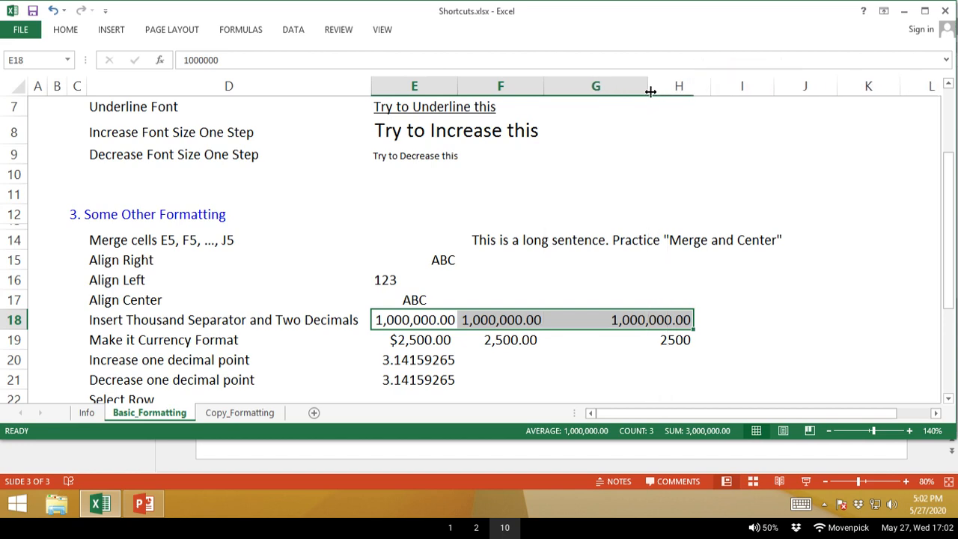
Compare the number alignment in F18, F19 and E19, and apply the Accounting format to cell G19.
click(513, 337)
drag(516, 322, 520, 345)
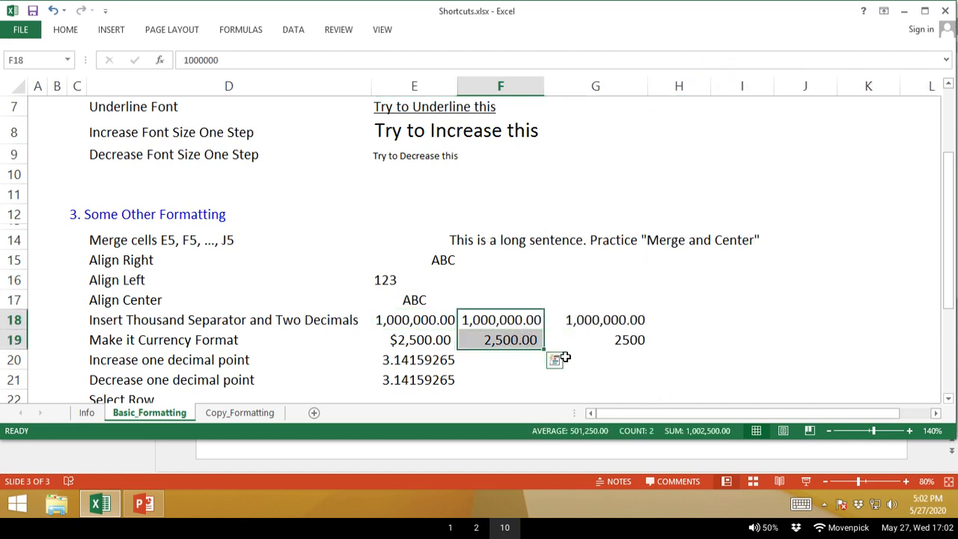
click(531, 320)
click(528, 339)
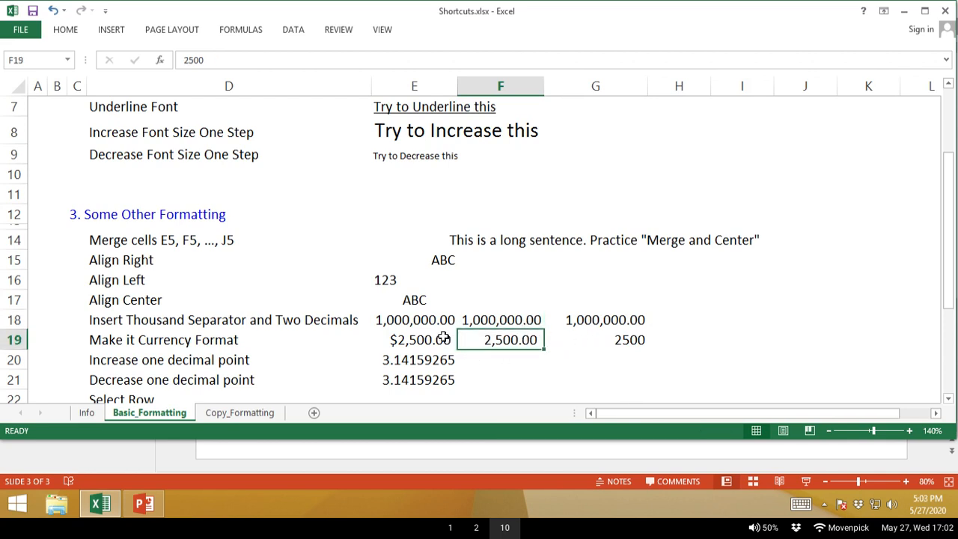
click(441, 338)
click(620, 336)
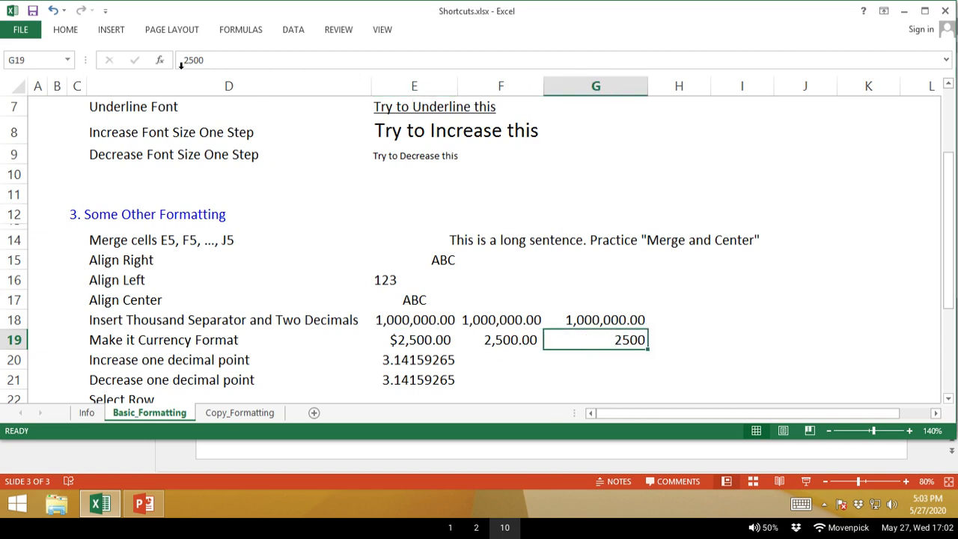
click(71, 35)
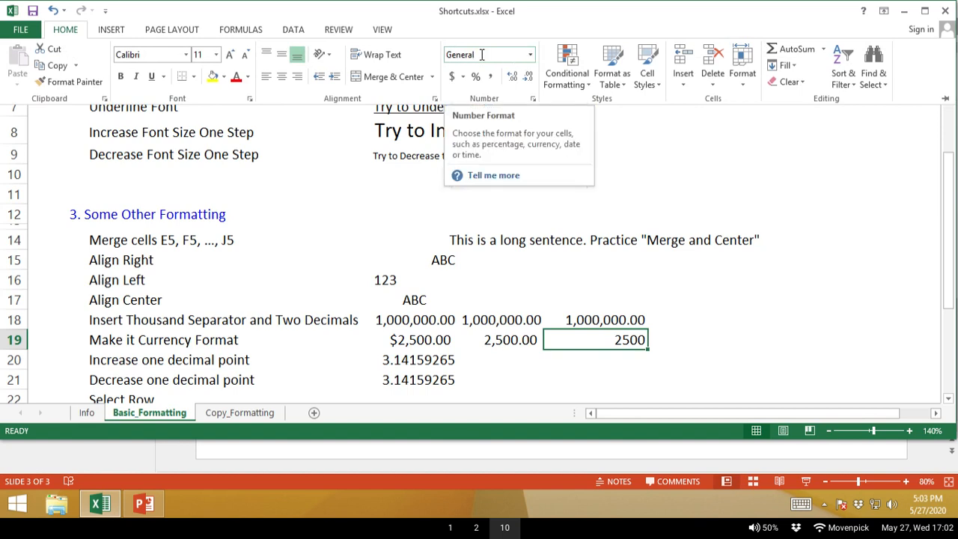
click(532, 57)
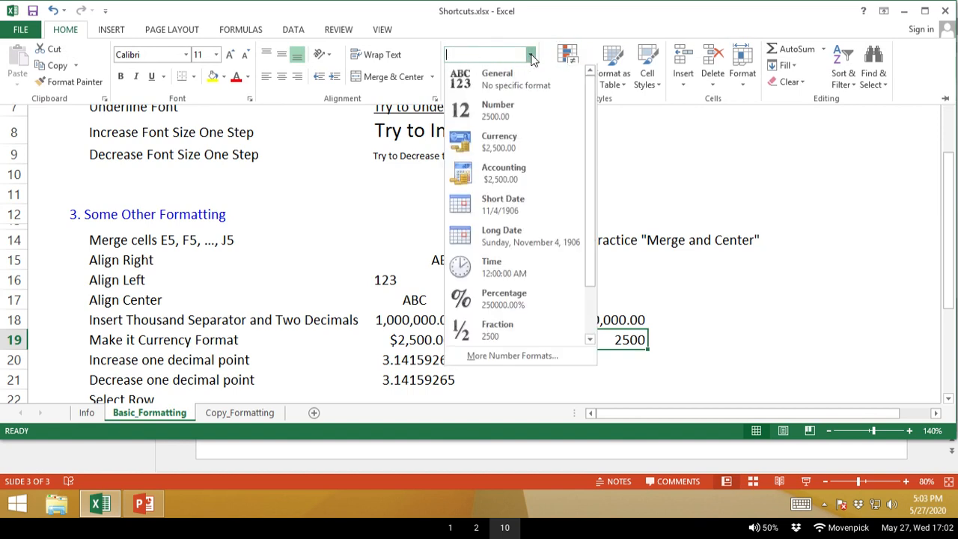
click(534, 189)
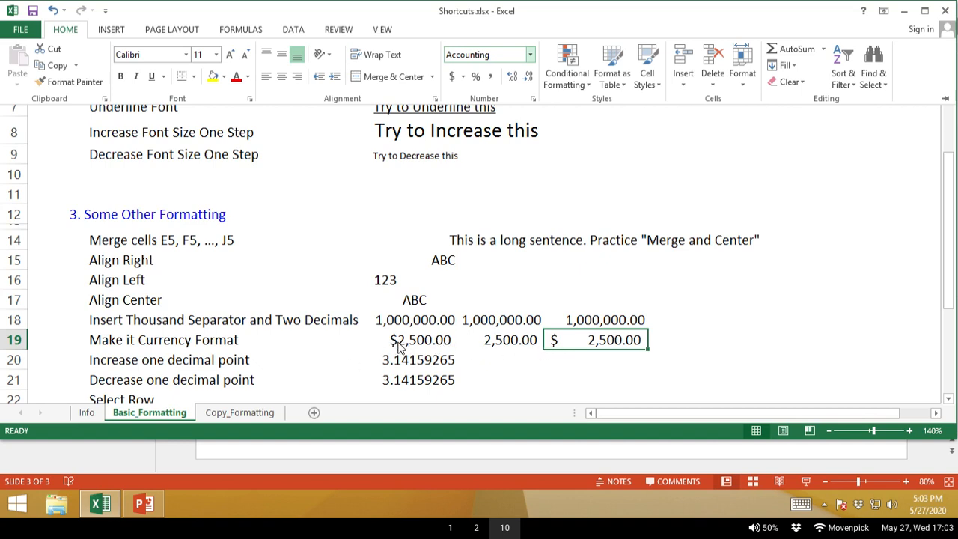
Delete the contents of the sample cells F18 to G19.
click(492, 327)
click(492, 323)
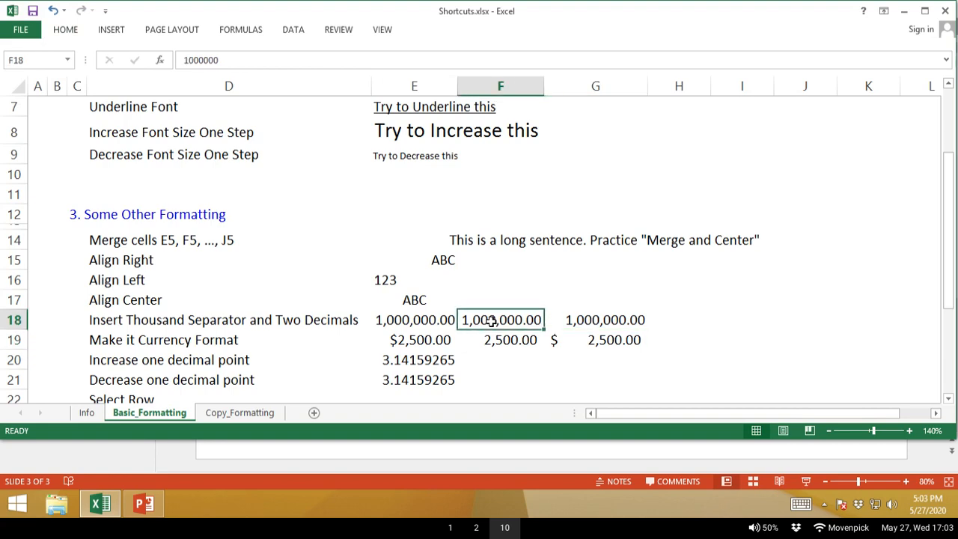
key(ctrl+shift+Right)
key(ctrl+shift+Down)
key(Delete)
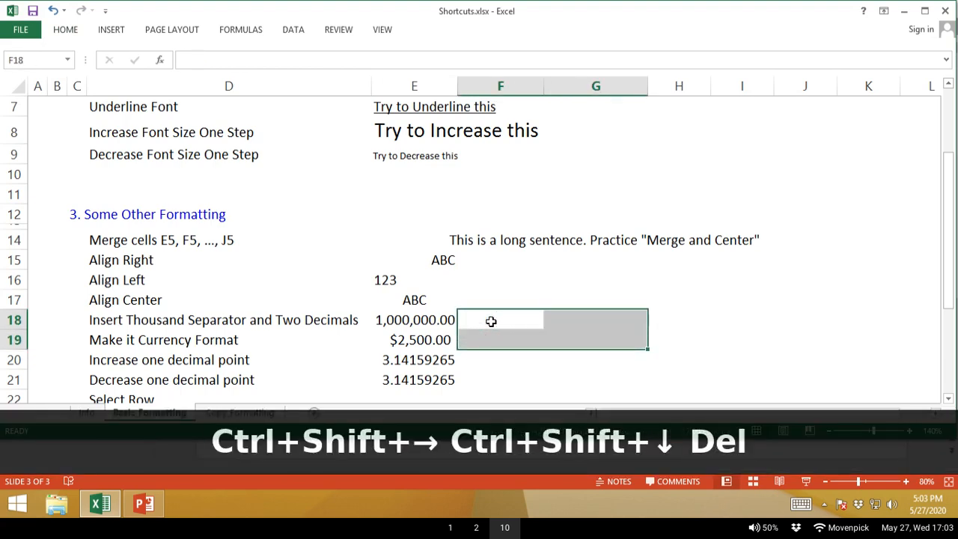
Switch to the PowerPoint notes and replace "Accounting" with "Currency" in the Ctrl + Shift + 4 bullet on slide 3.
key(Left)
key(Down)
key(alt+Tab)
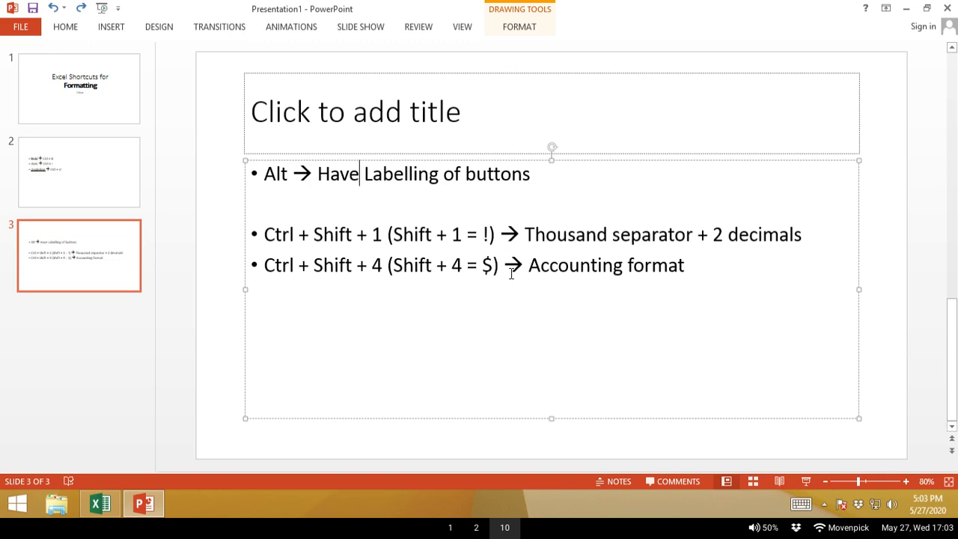
double_click(532, 269)
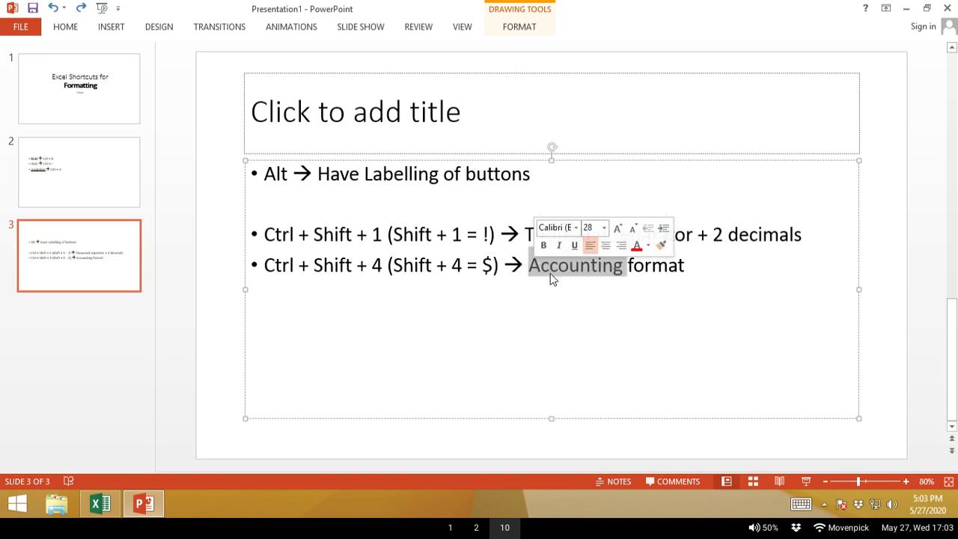
text(Currenc)
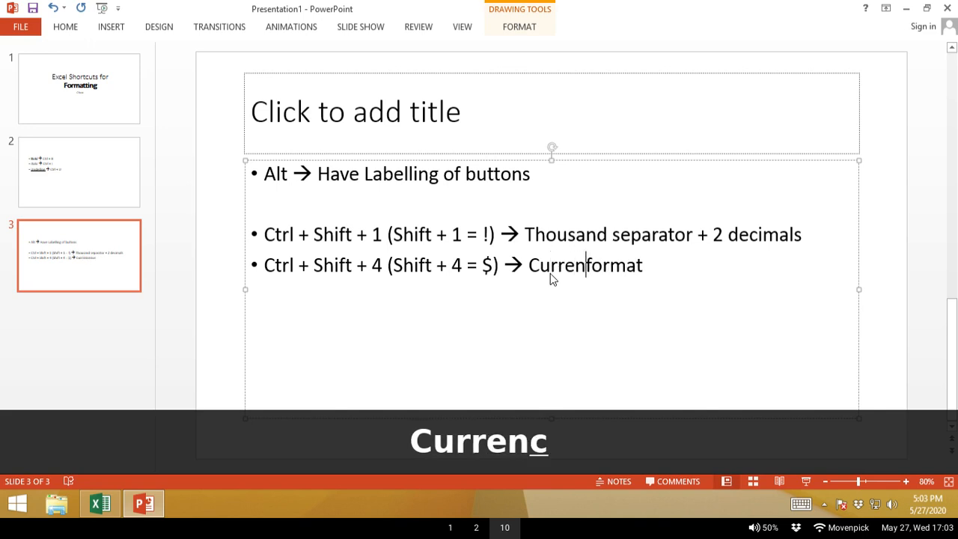
text(y)
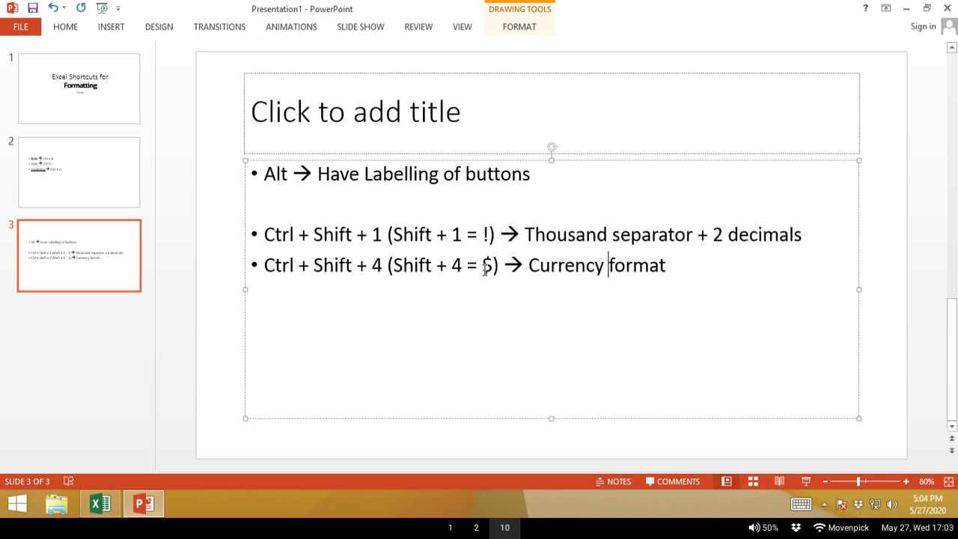
Switch back to the Excel workbook and apply the currency format to the pi value in cell E20.
key(alt+Tab)
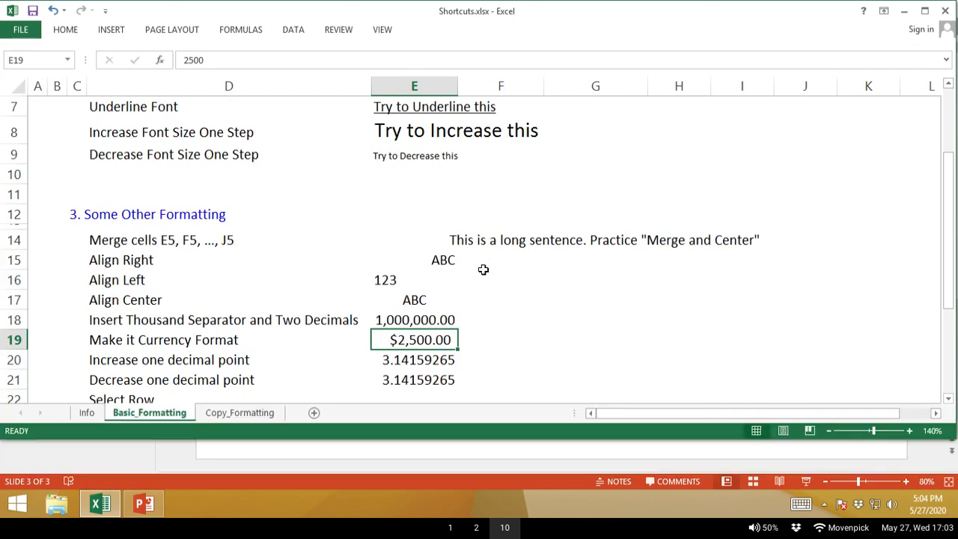
key(Down)
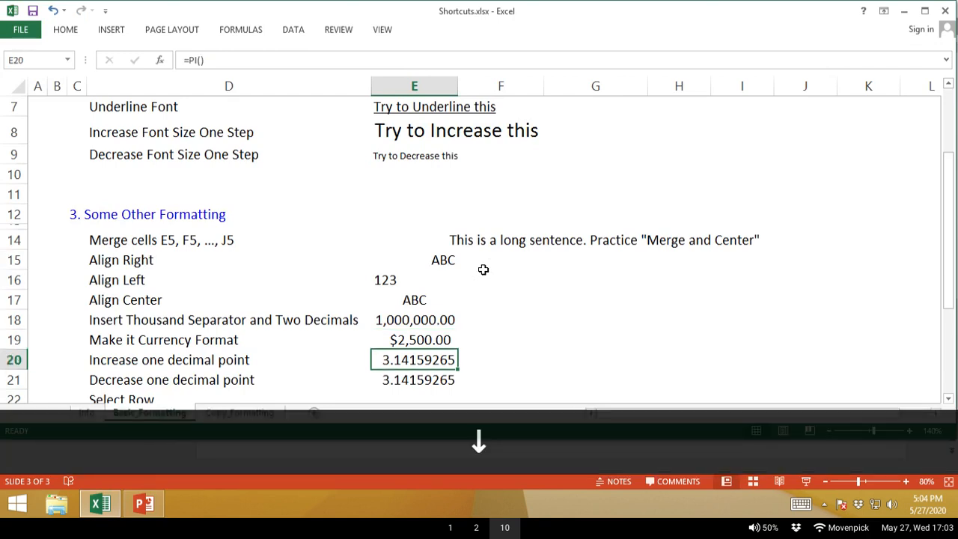
key(ctrl+shift+4)
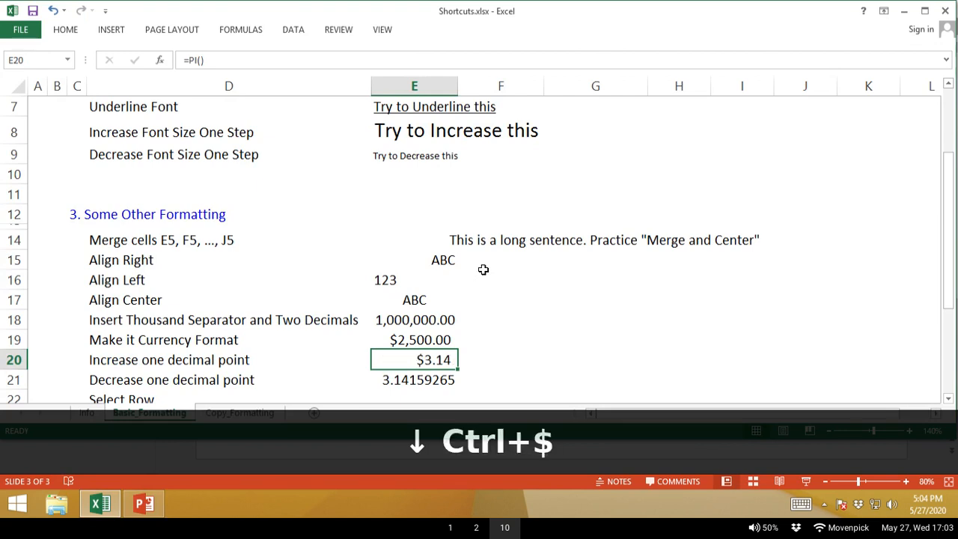
Undo the currency format applied to the pi value in cell E20.
key(ctrl+z)
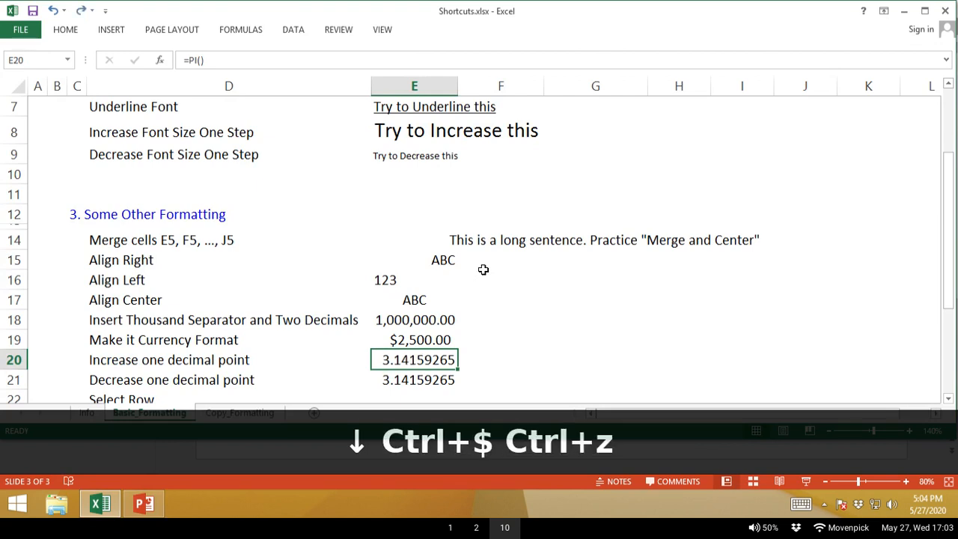
key(Down)
key(Down)
key(Up)
key(Up)
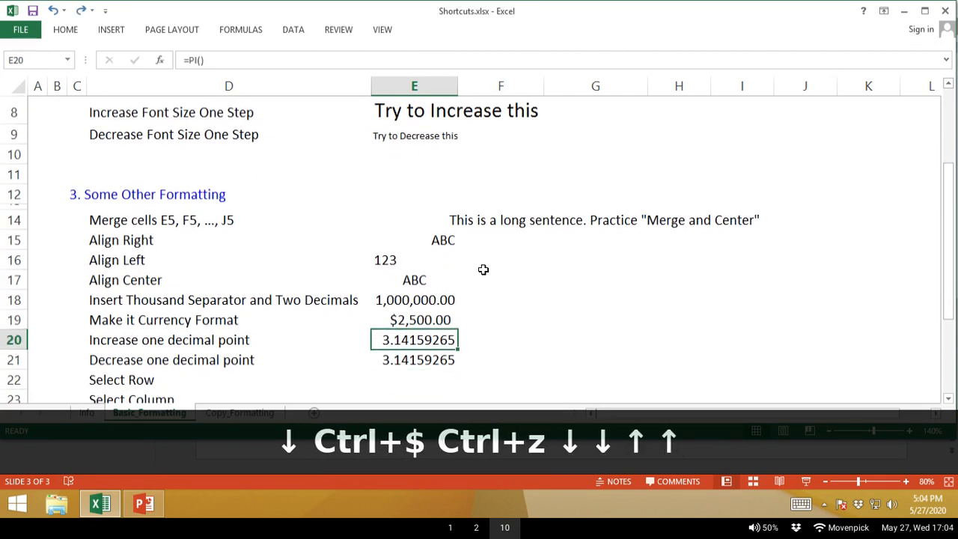
Highlight the two decimal point tasks in cells D20 to E21 and return to cell E20.
key(Left)
key(shift+Right)
key(shift+Down)
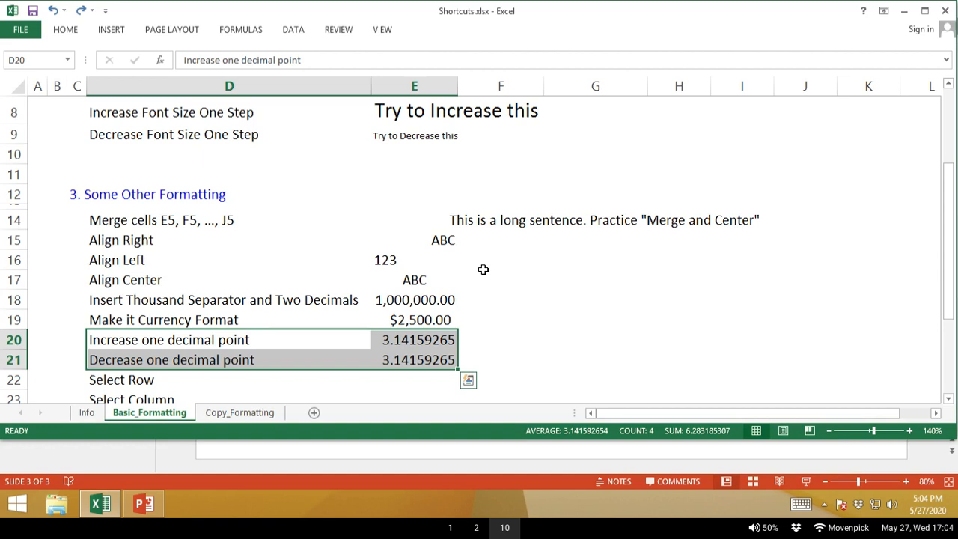
key(Right)
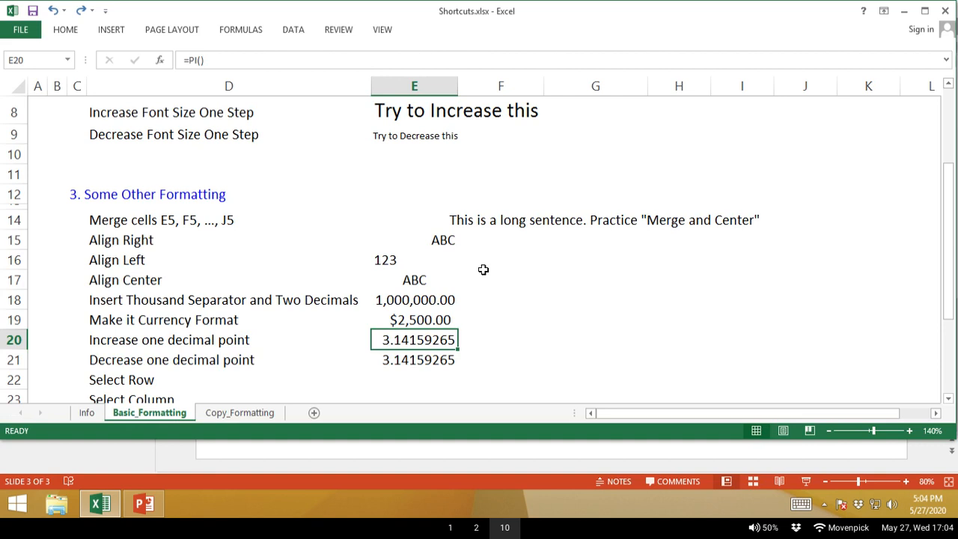
Try hiding column E and unhiding rows and columns from cell E20, undoing the column hiding.
key(ctrl+shift+9)
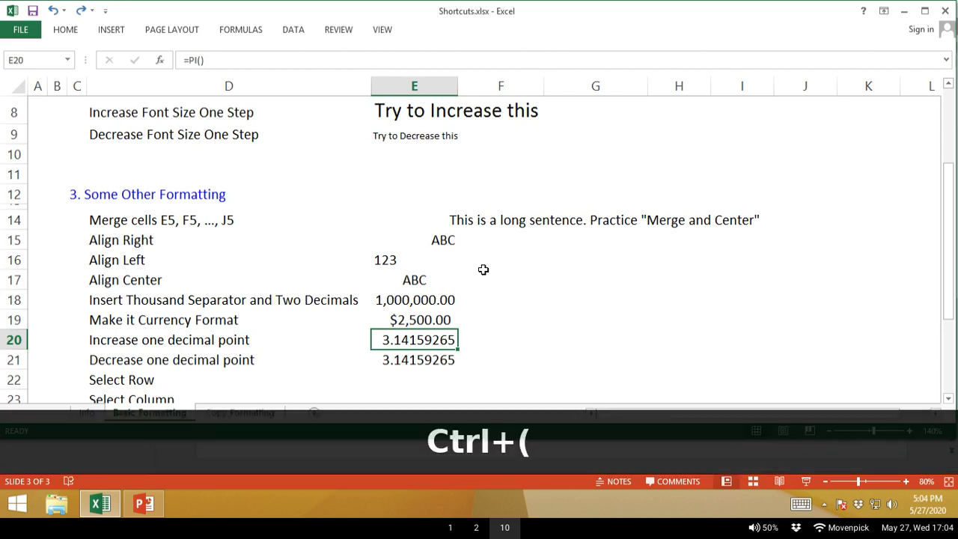
key(ctrl+0)
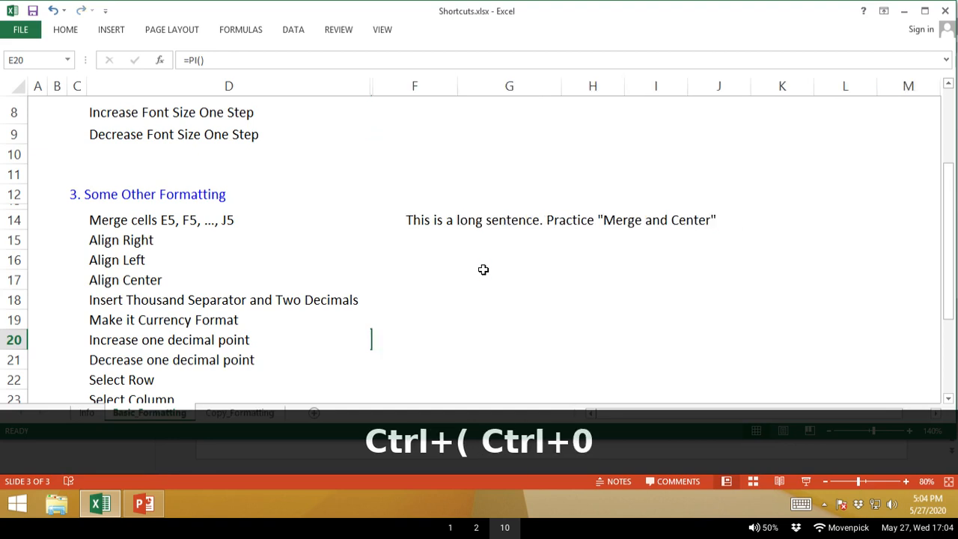
key(ctrl+z)
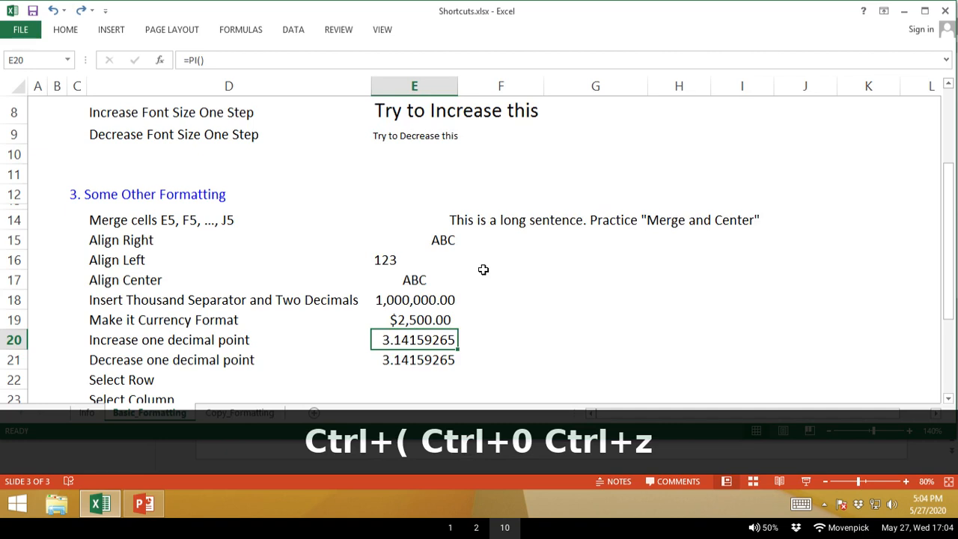
key(Down)
key(Up)
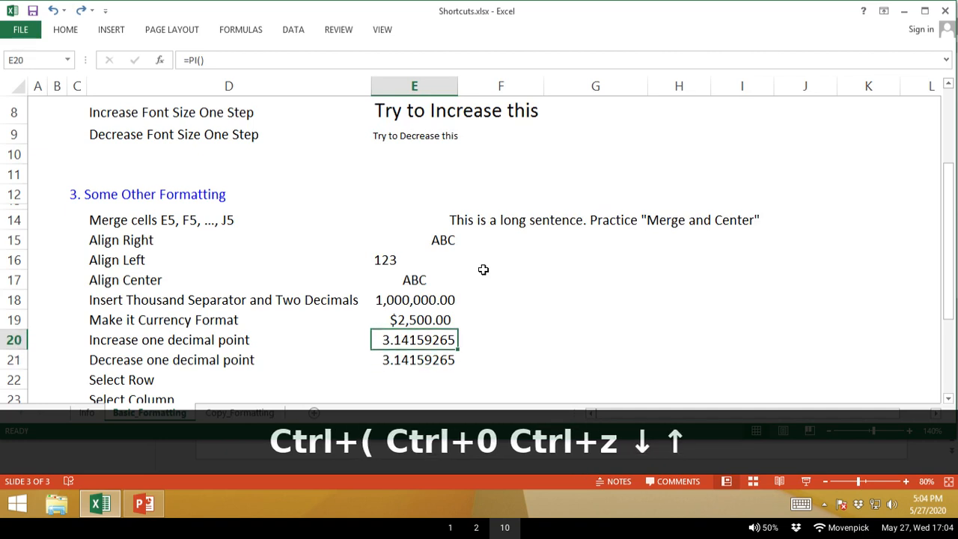
key(ctrl+parenleft)
key(ctrl+parenright)
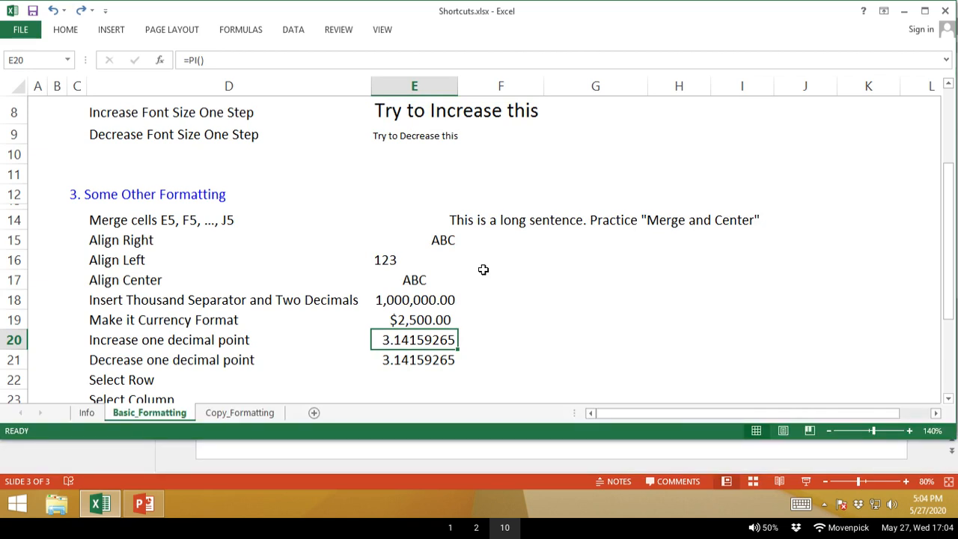
key(super+1)
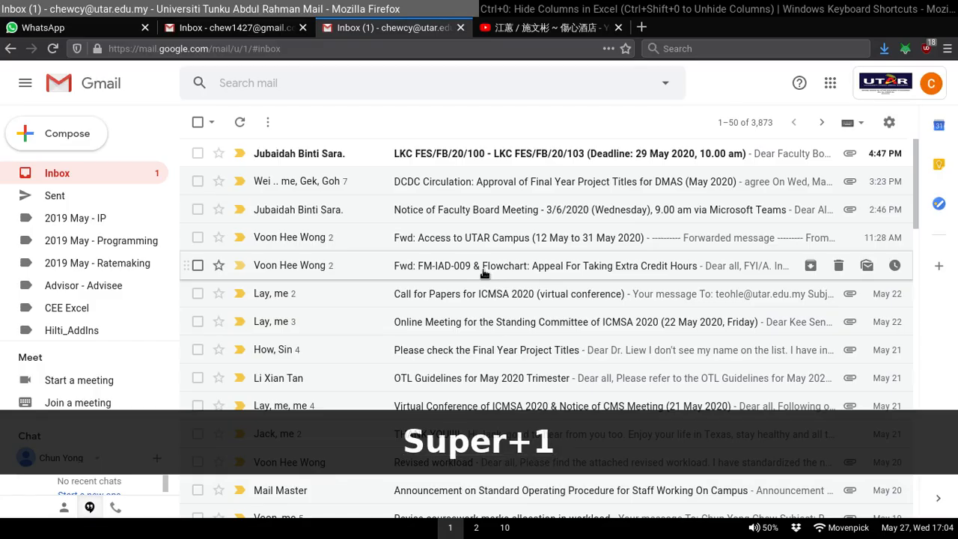
key(super+r)
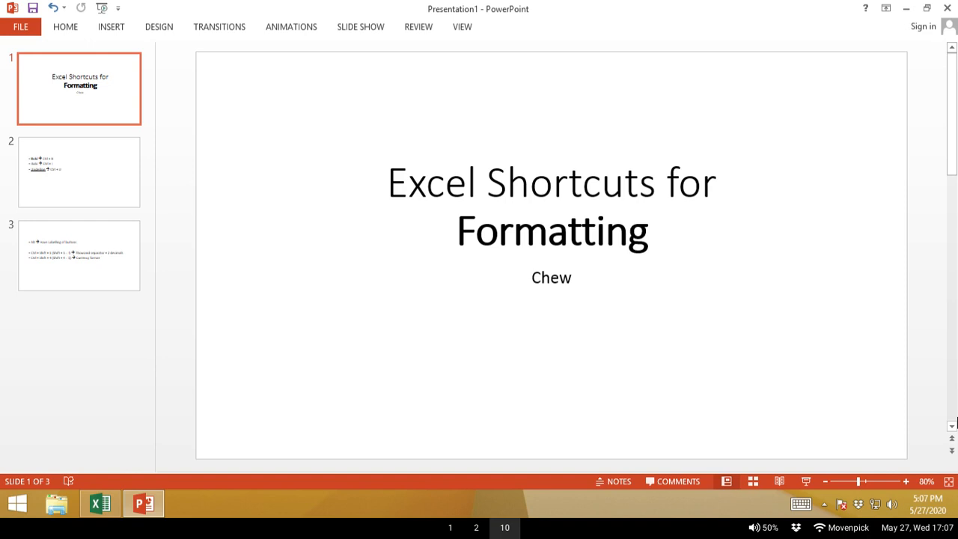
Switch to the Excel workbook and go through the introduction on the Info sheet down to the warm-up heading.
key(alt+Tab)
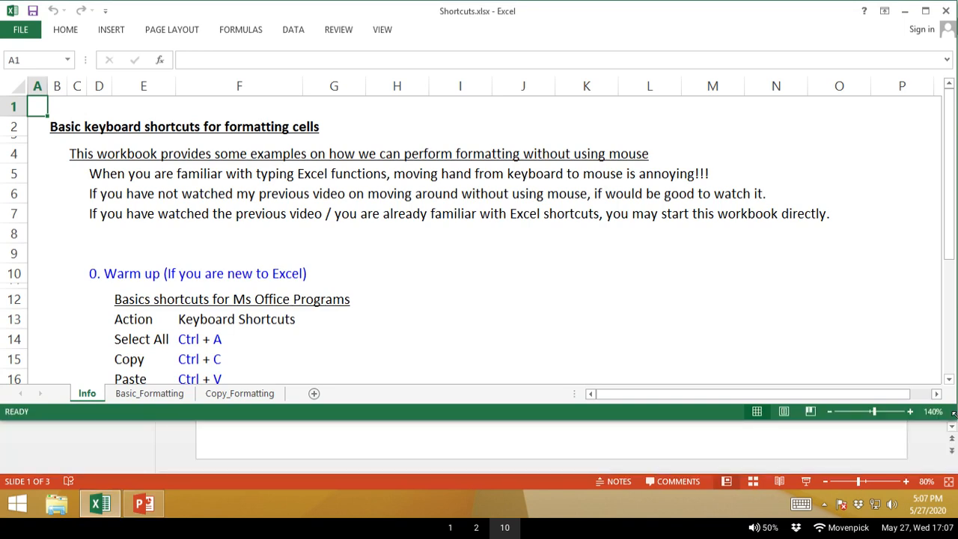
key(Down)
key(Right)
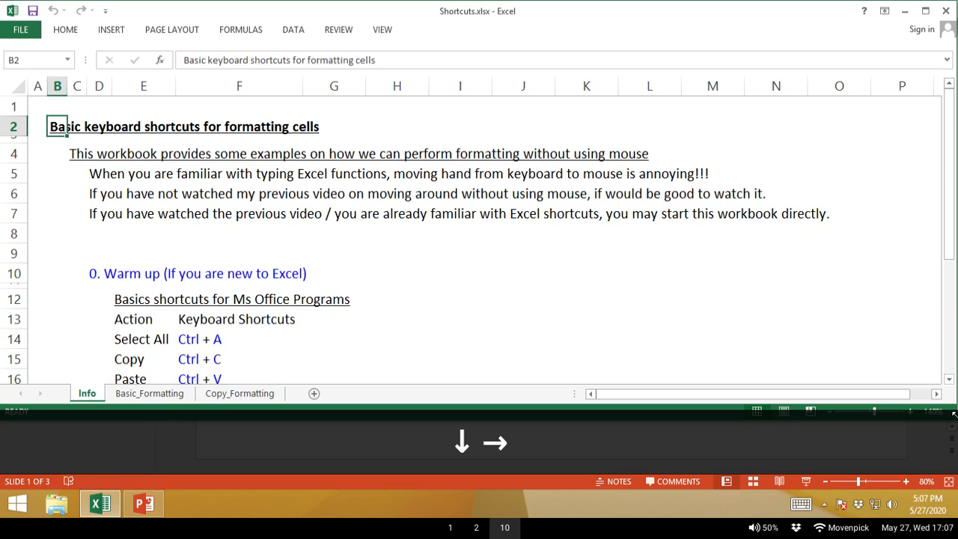
key(Right)
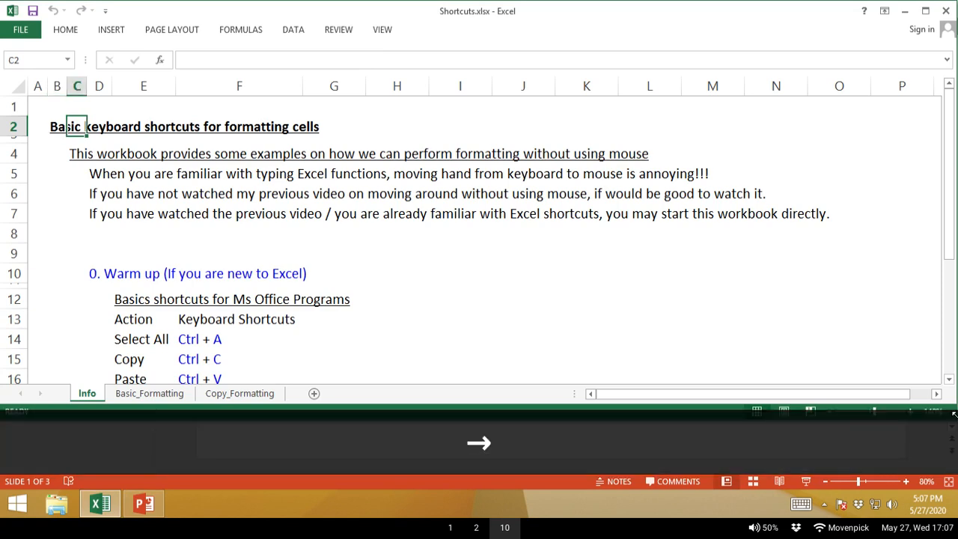
key(Right)
key(Down)
key(Down)
key(Down)
key(ctrl+Down)
key(ctrl+Down)
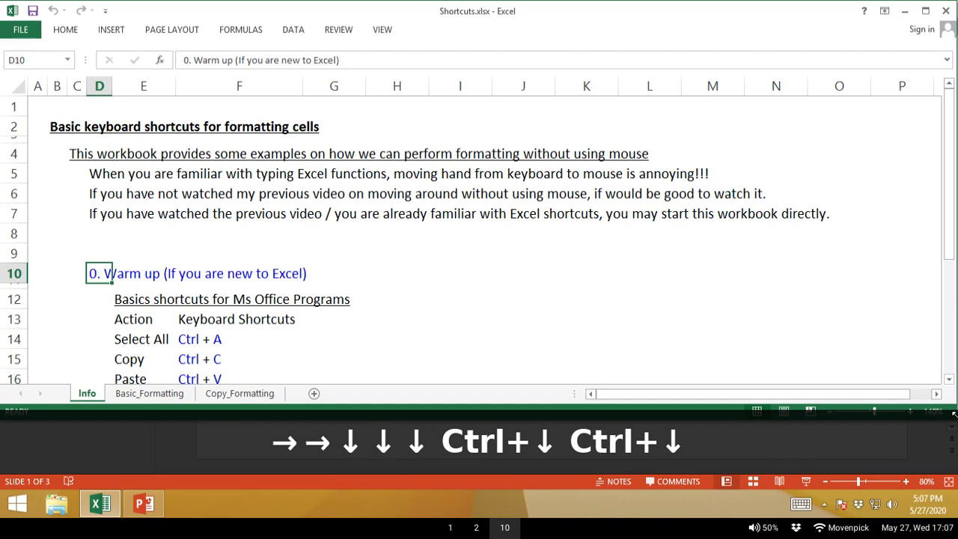
Review the table of basic Office shortcuts from its heading down to the Save As row.
key(Right)
key(Down)
key(Down)
key(Down)
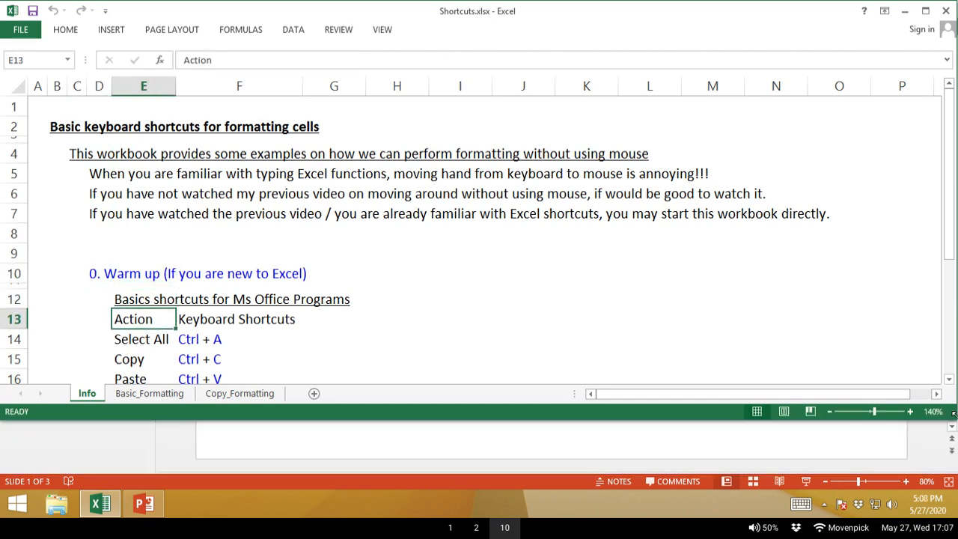
key(ctrl+Down)
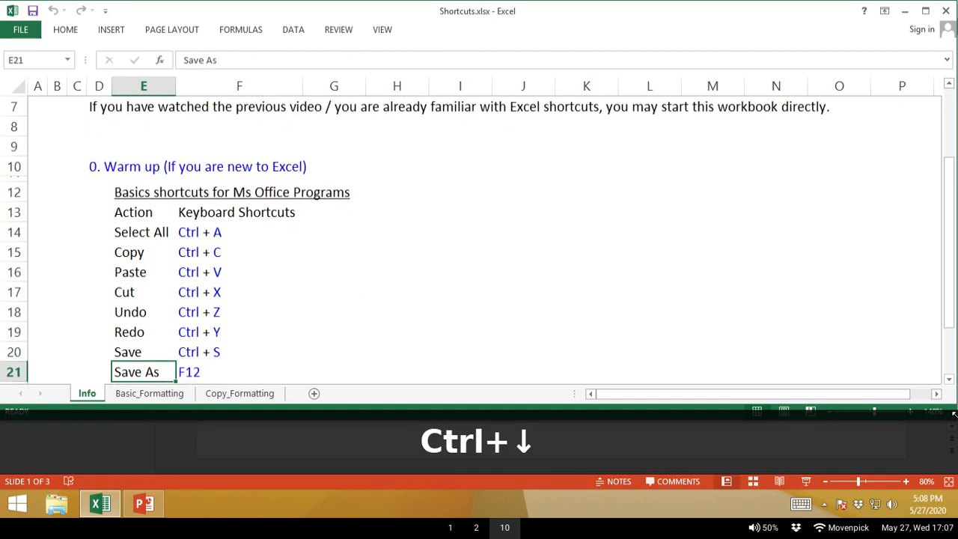
key(Down)
key(Down)
key(ctrl+Up)
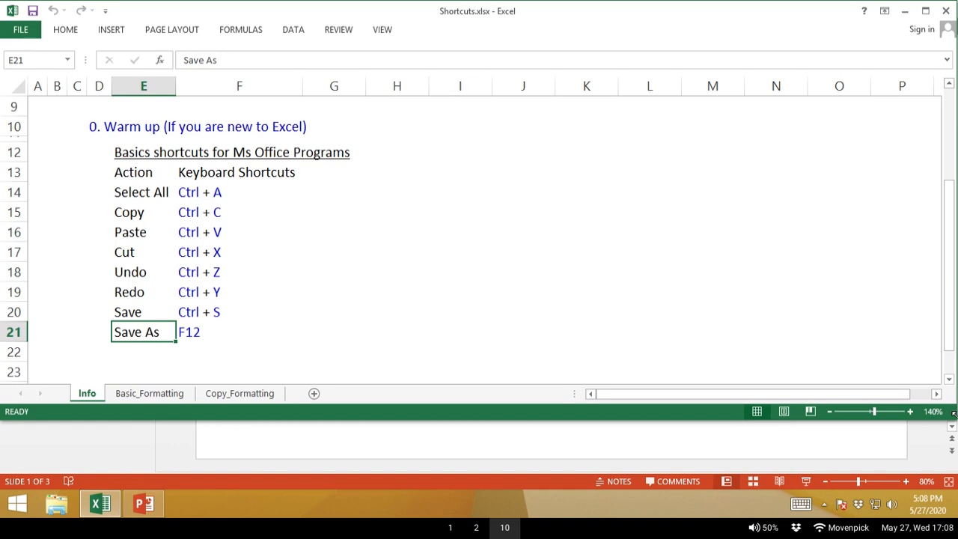
Go back up through the shortcuts table and highlight the Select All row in cells E14 to F14.
key(Up)
key(Up)
key(Up)
key(Up)
key(Right)
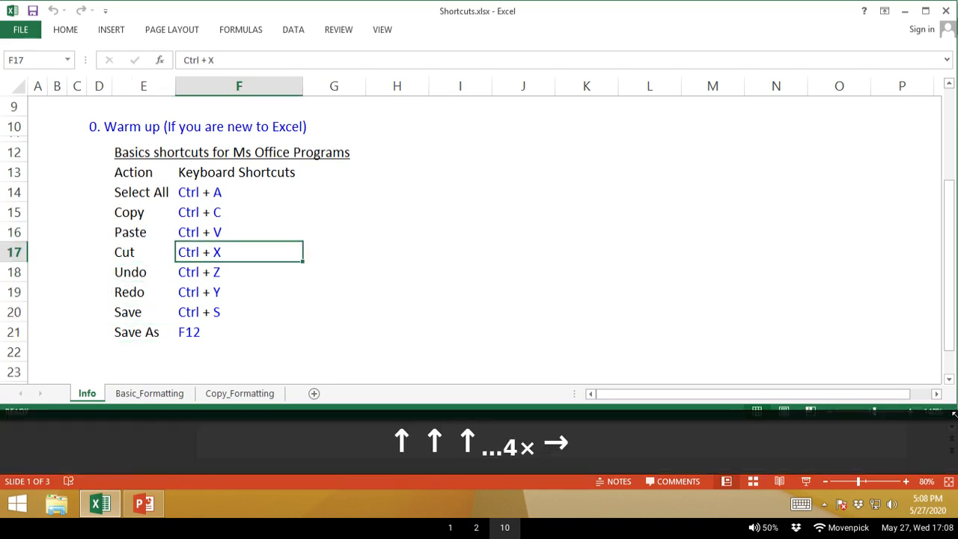
key(Up)
key(Page_Down)
key(Page_Up)
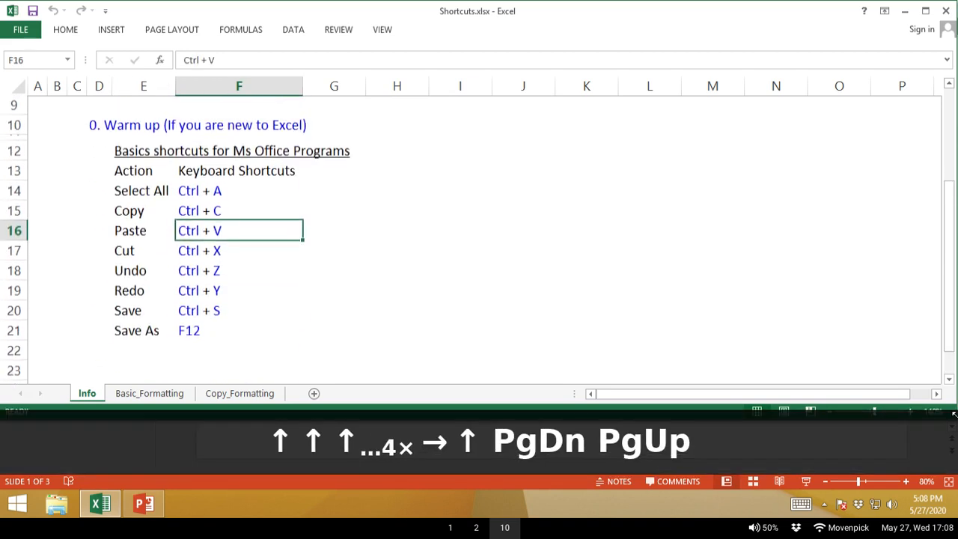
key(Up)
key(Up)
key(Left)
key(Right)
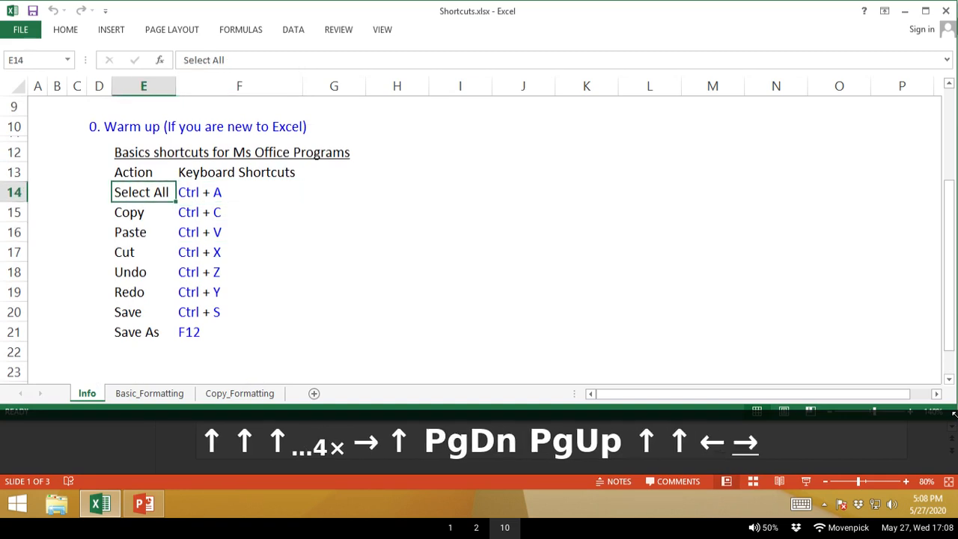
key(shift+Left)
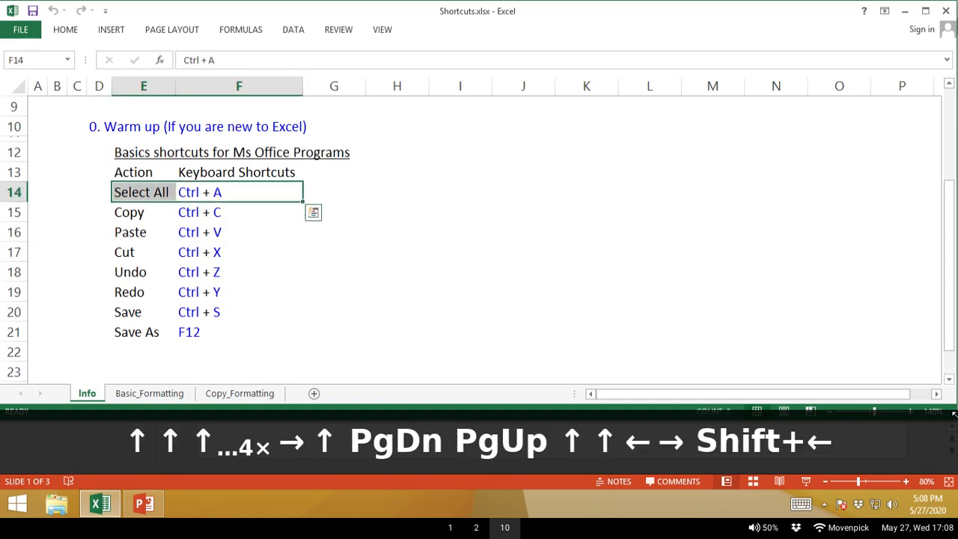
Select the entire basic shortcuts table E12:F21 from cell F15, and return to the Copy row.
key(Down)
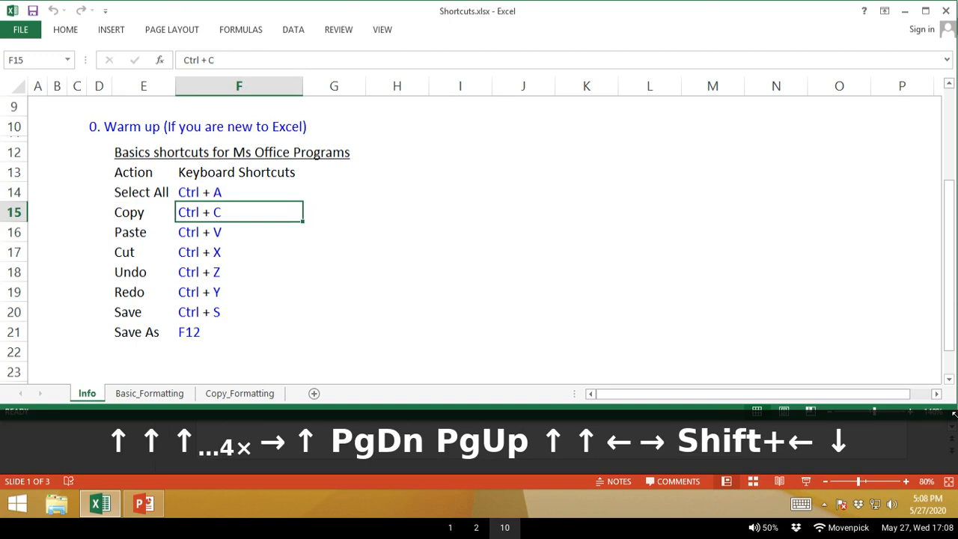
key(ctrl+a)
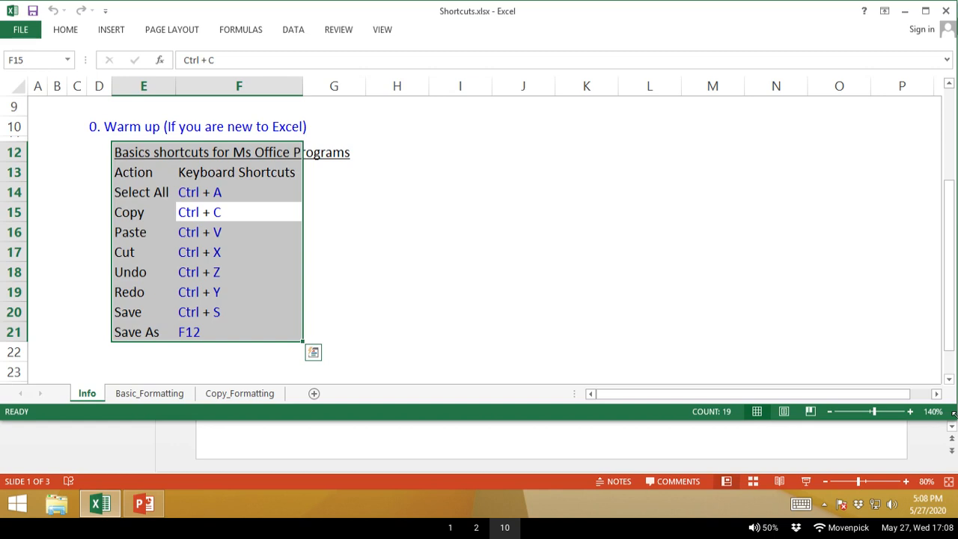
key(Left)
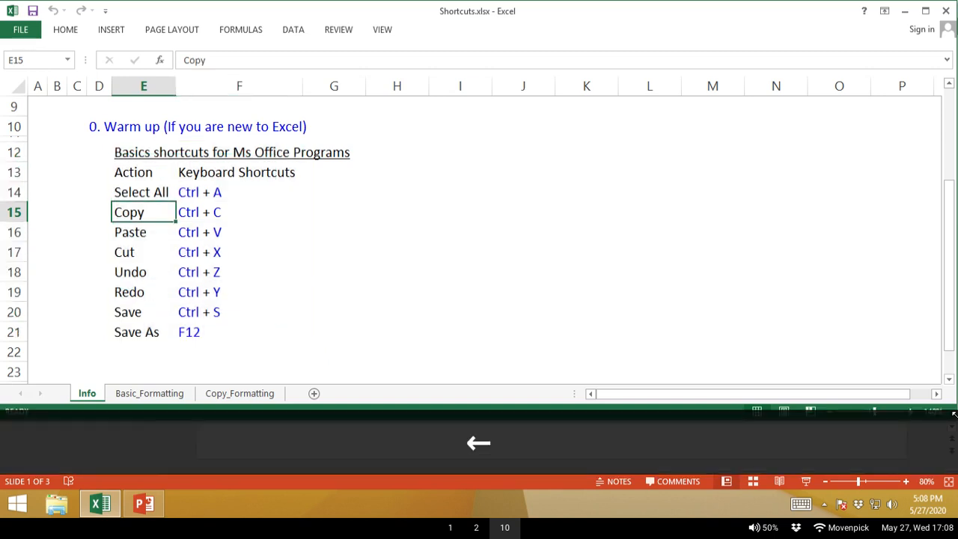
key(Right)
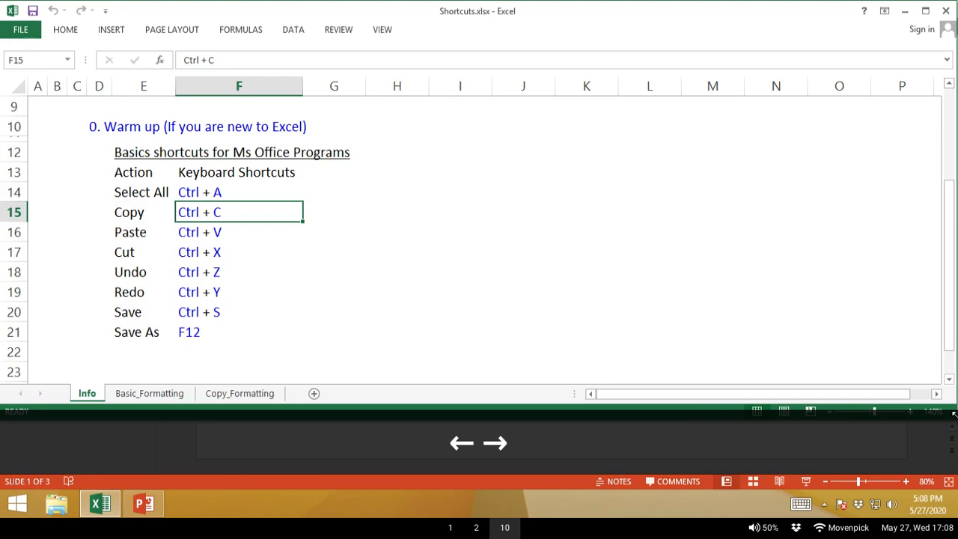
key(Left)
key(Right)
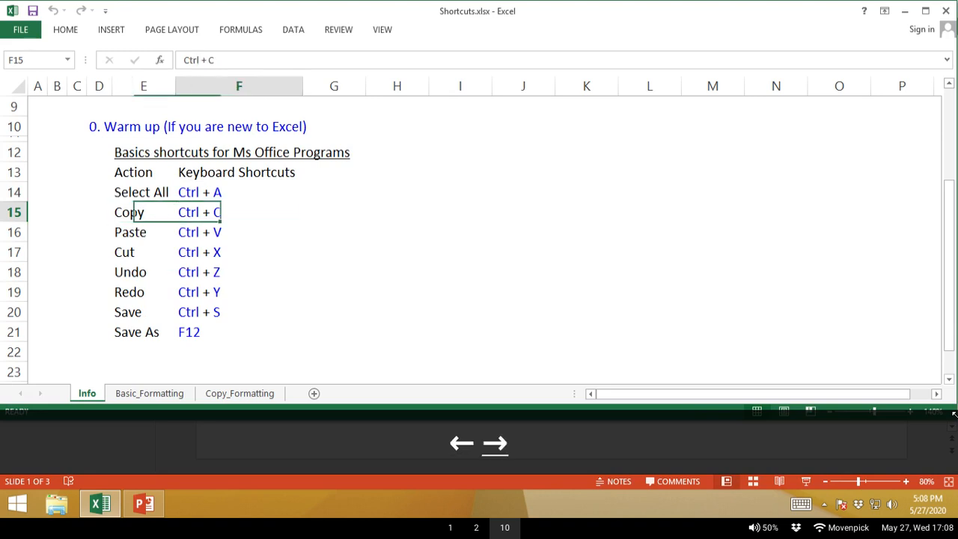
Copy the Ctrl + C entry in cell F15 and paste it into cell I16.
key(ctrl+c)
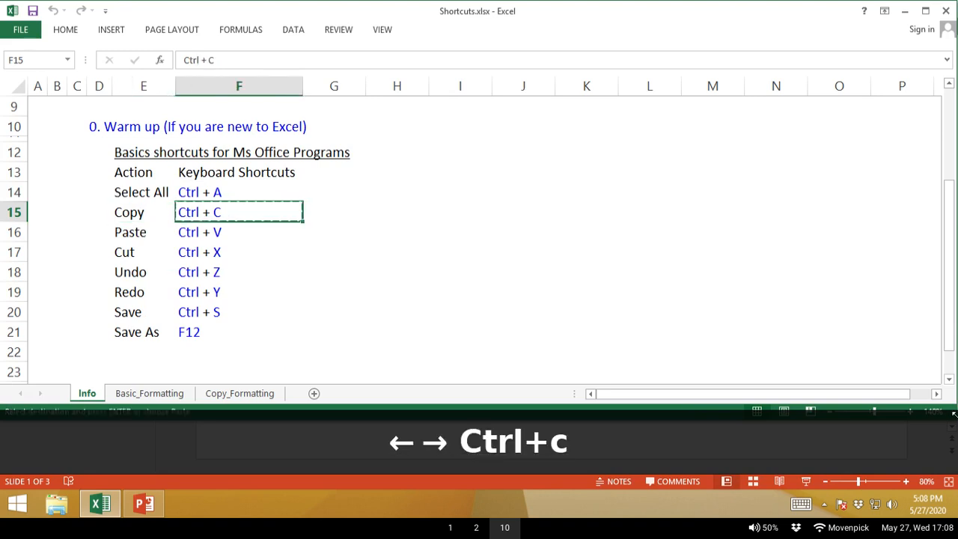
key(Down)
key(Right)
key(Right)
key(Right)
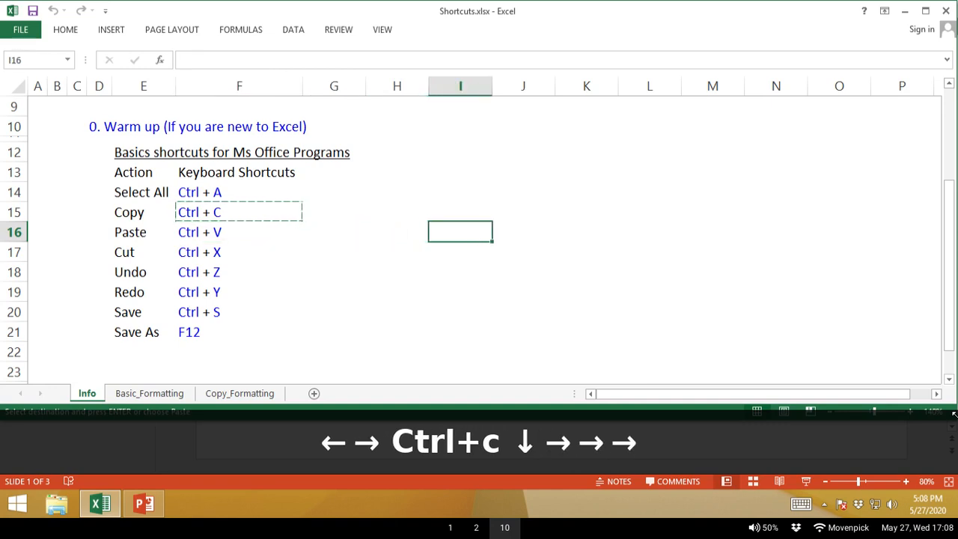
key(ctrl+v)
key(Left)
key(Left)
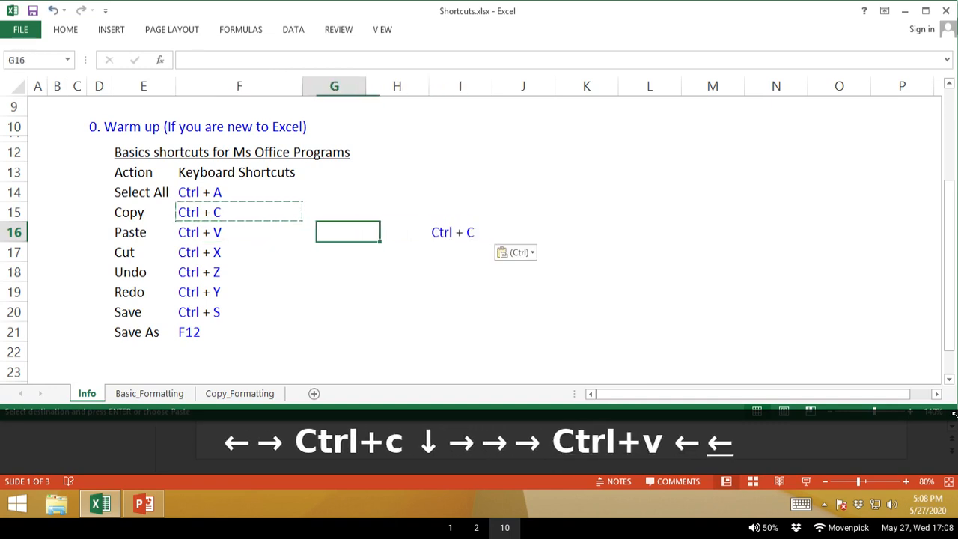
Return to the pasted entry in cell I16, cancel copy mode and undo the paste.
key(Up)
key(Left)
key(Right)
key(Right)
key(Right)
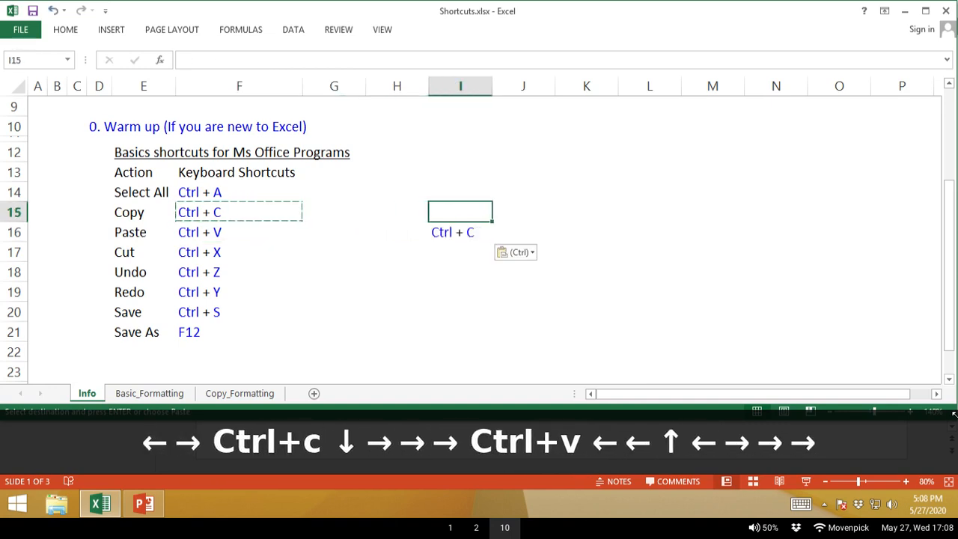
key(Down)
key(Escape)
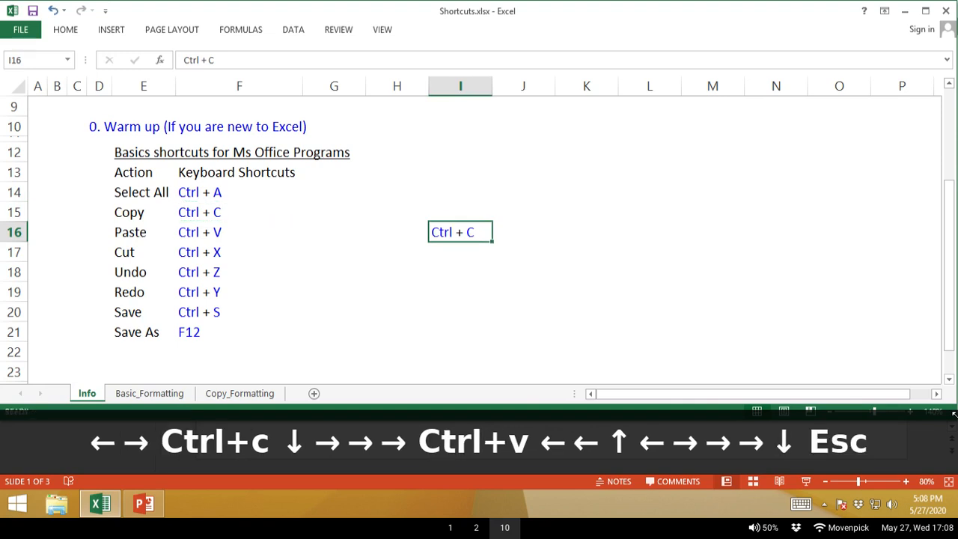
key(ctrl+z)
key(Escape)
Cut the Ctrl + X entry from cell F17 and paste it into cell H17.
key(Left)
key(Left)
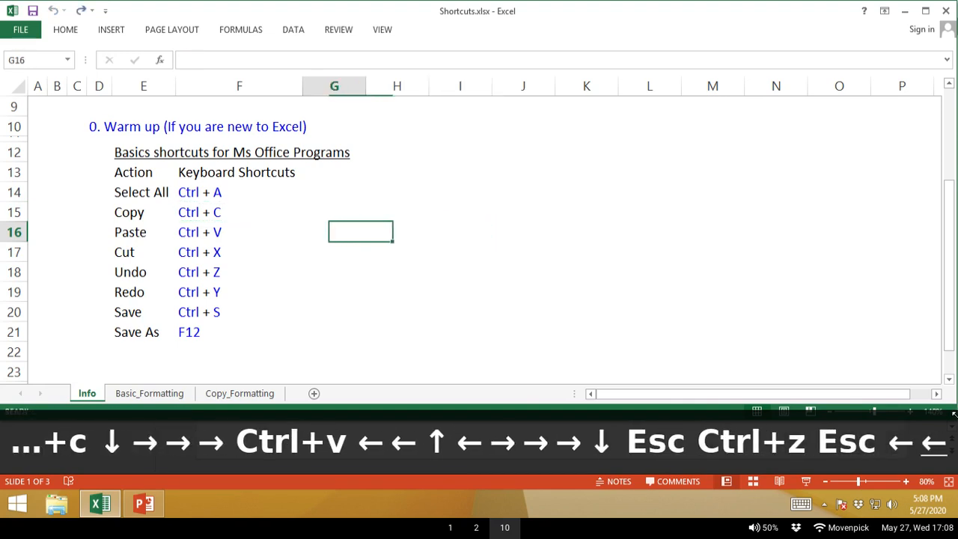
key(Down)
key(Left)
key(Left)
key(Right)
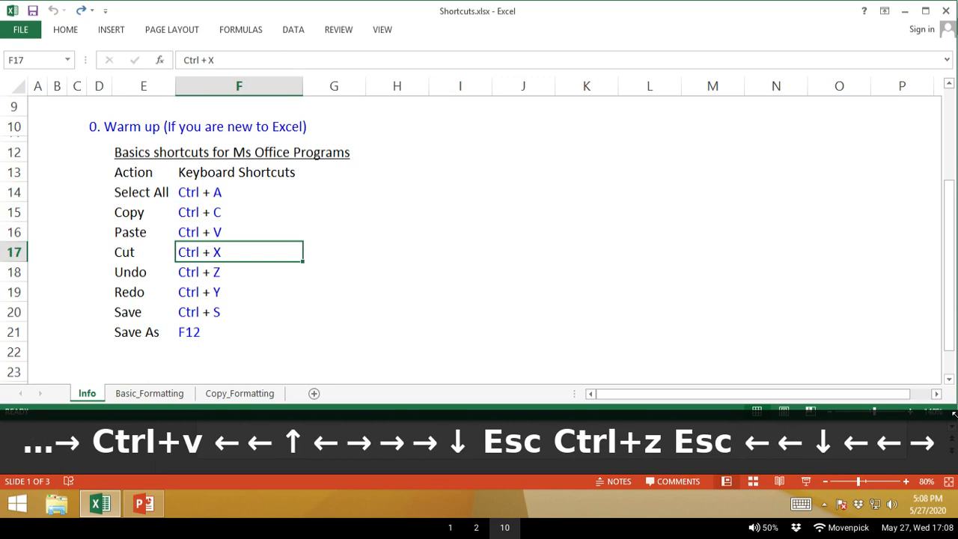
key(ctrl+x)
key(Right)
key(Right)
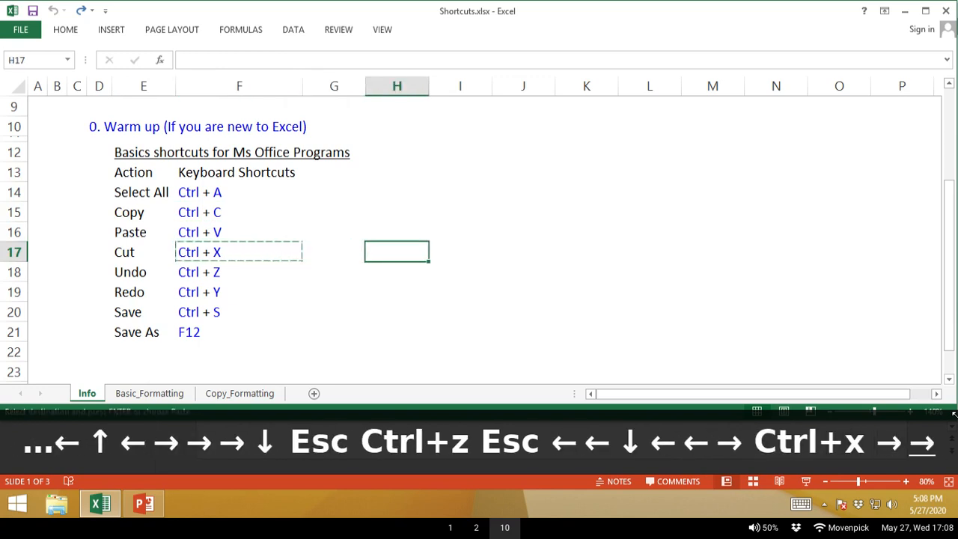
key(ctrl+v)
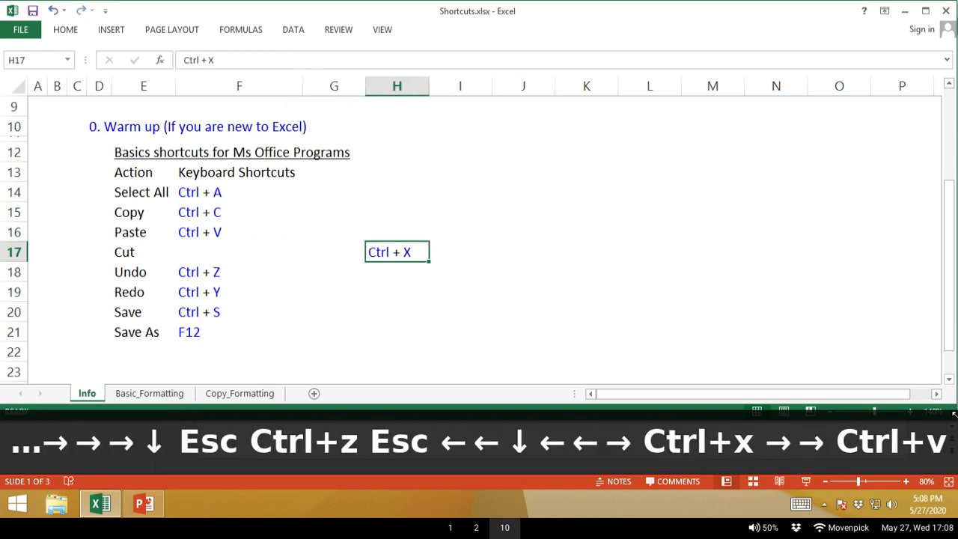
Cut the entry from cell H17 and paste it back into cell F17 in the Cut row.
key(ctrl+x)
key(Left)
key(Left)
key(Left)
key(Right)
key(ctrl+v)
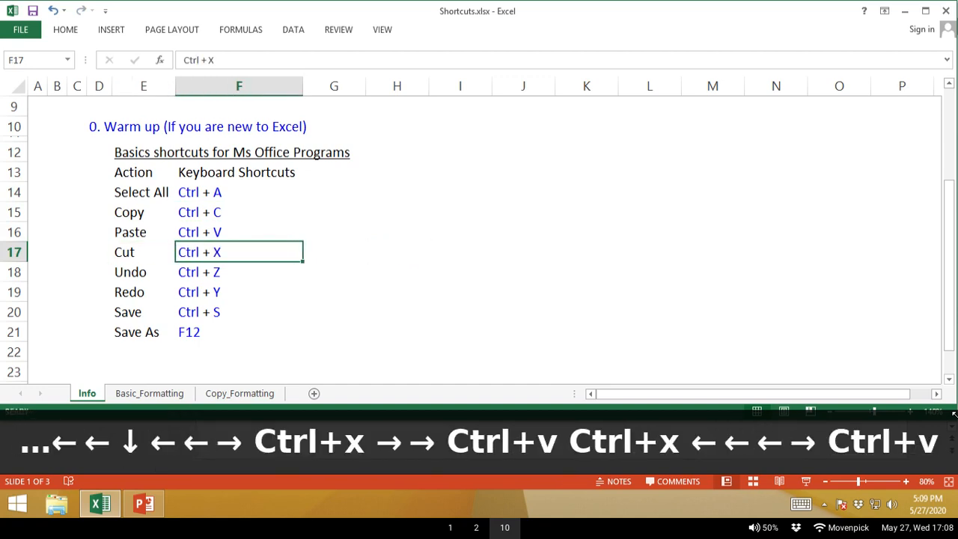
Enter 123 in cell H18 and 456 in cell H19.
key(Down)
key(Right)
key(Right)
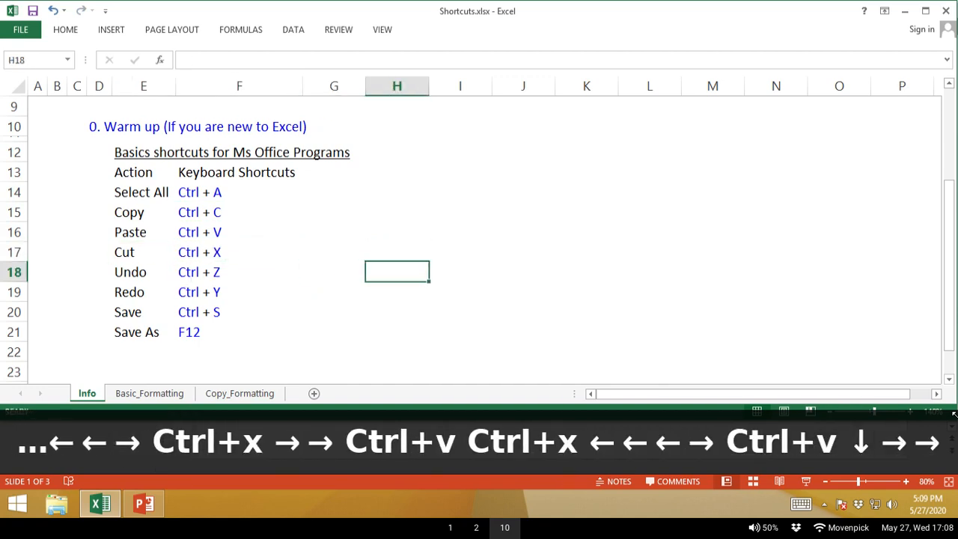
text(123)
key(Return)
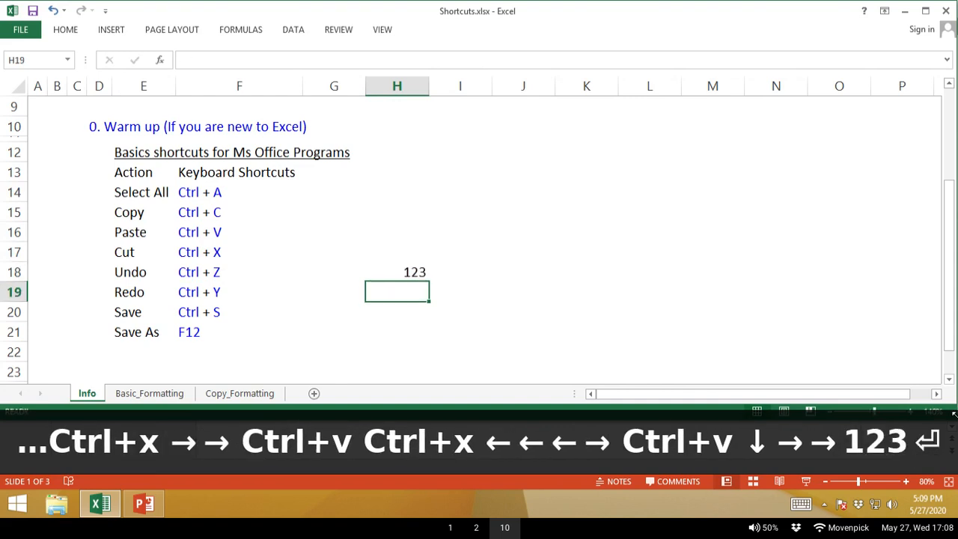
text(456)
key(Return)
Undo the two number entries in H18 and H19, and redo both of them.
key(ctrl+z)
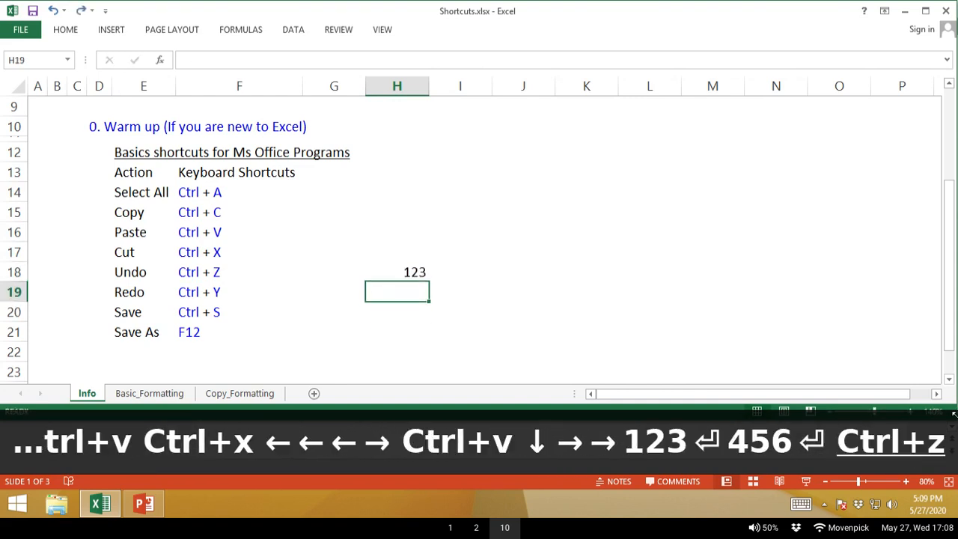
key(ctrl+z)
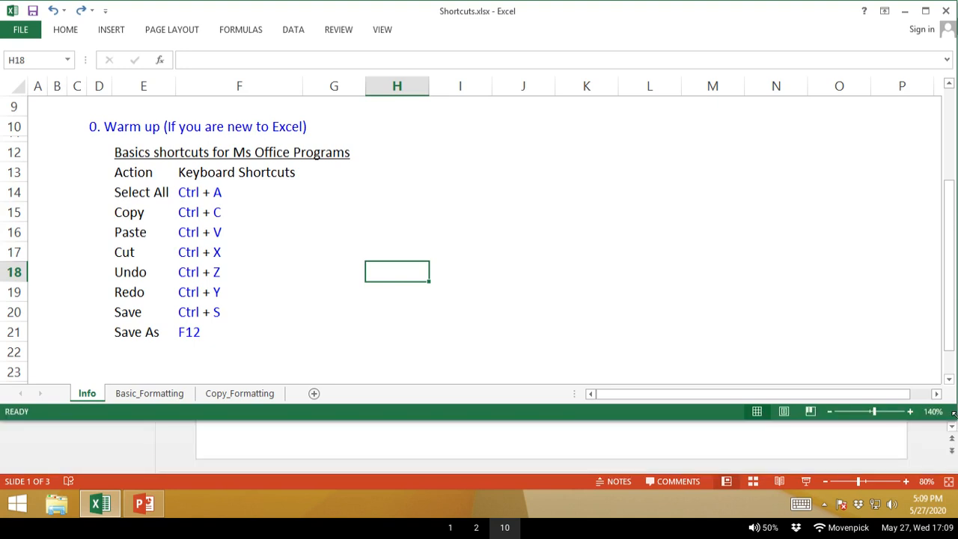
key(ctrl+y)
key(ctrl+y)
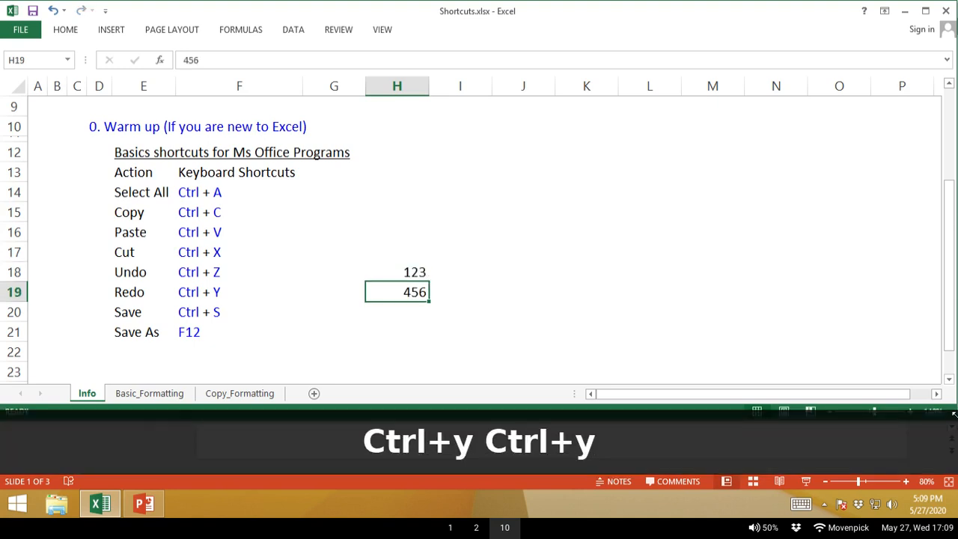
Clear the numbers from H18:H19, and save the workbook from the Save row's cell F20.
key(ctrl+shift+Up)
key(Delete)
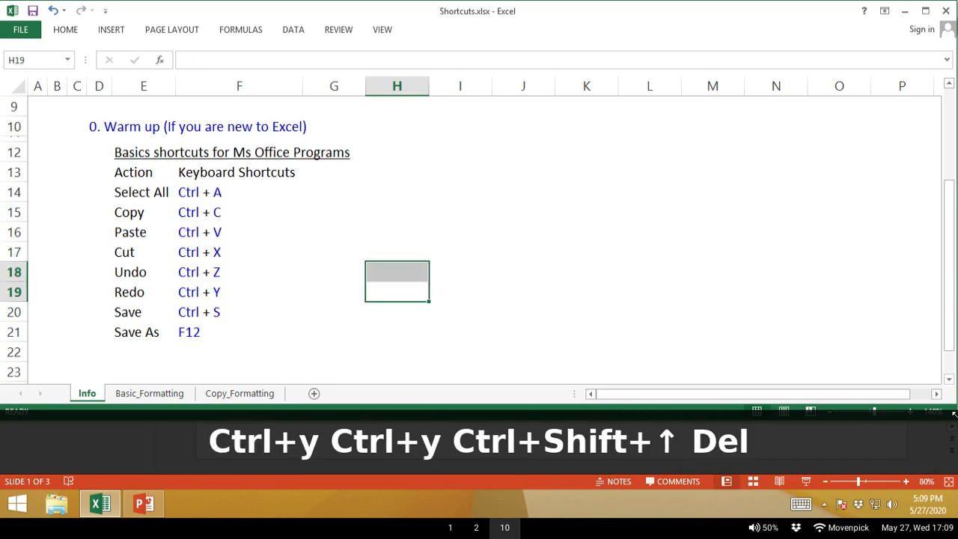
key(Left)
key(ctrl+Left)
key(Down)
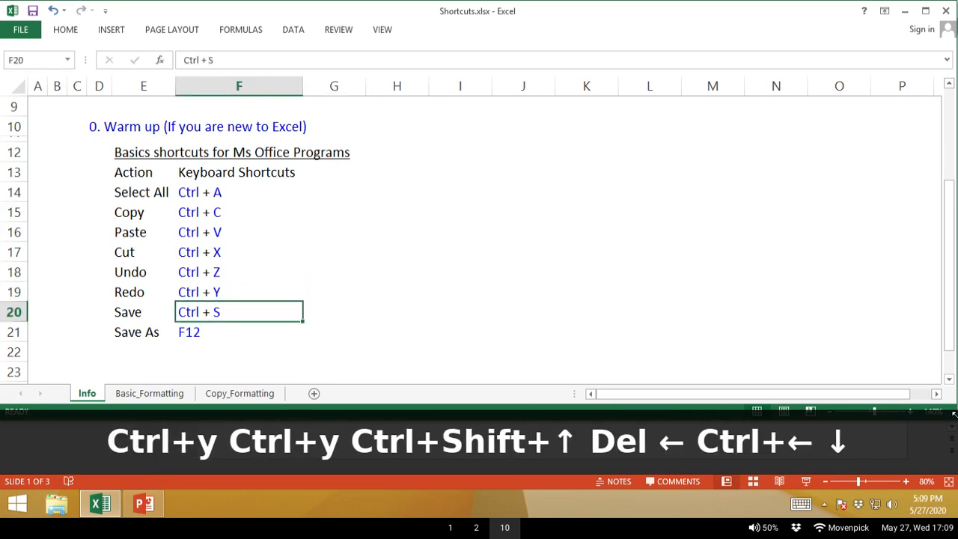
key(ctrl+s)
Go to the Save As row, open the Save As dialog for Shortcuts.xlsx and close it without saving.
key(Down)
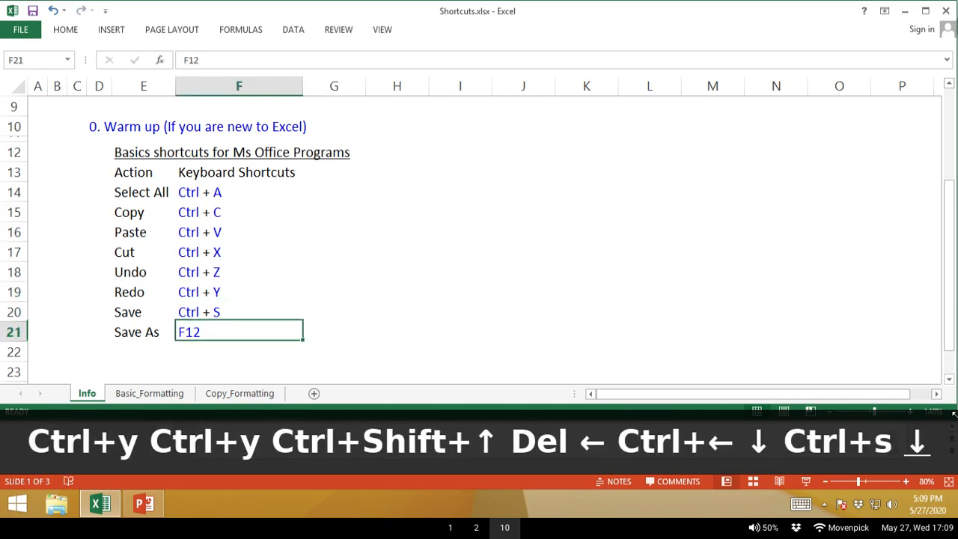
key(Left)
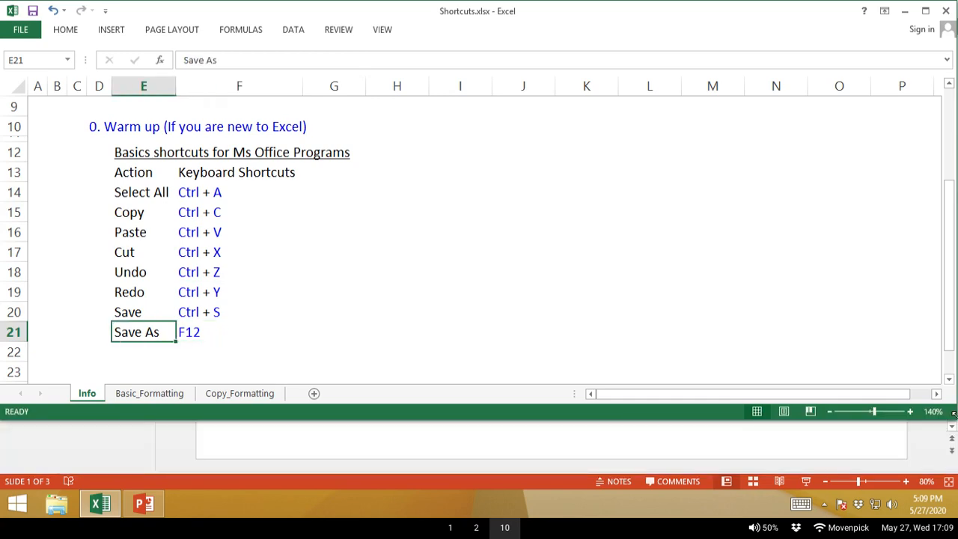
key(F12)
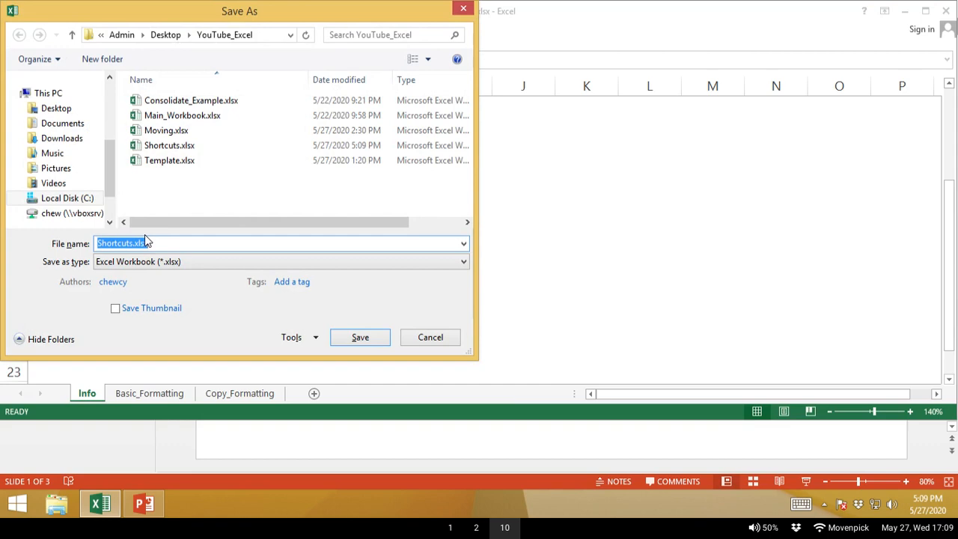
key(Escape)
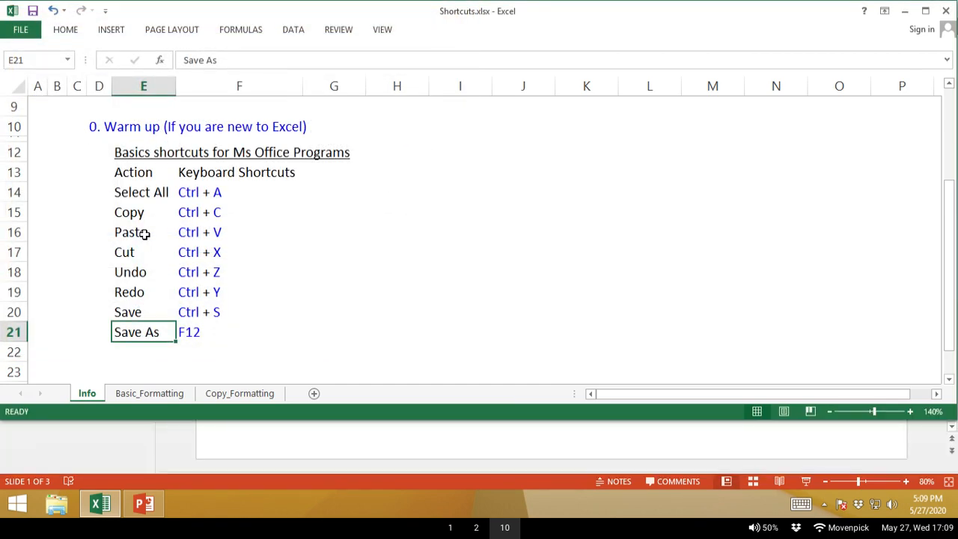
Go down past the "Move to next worksheet to start" line to cell D25, and switch to the Basic_Formatting sheet.
key(Left)
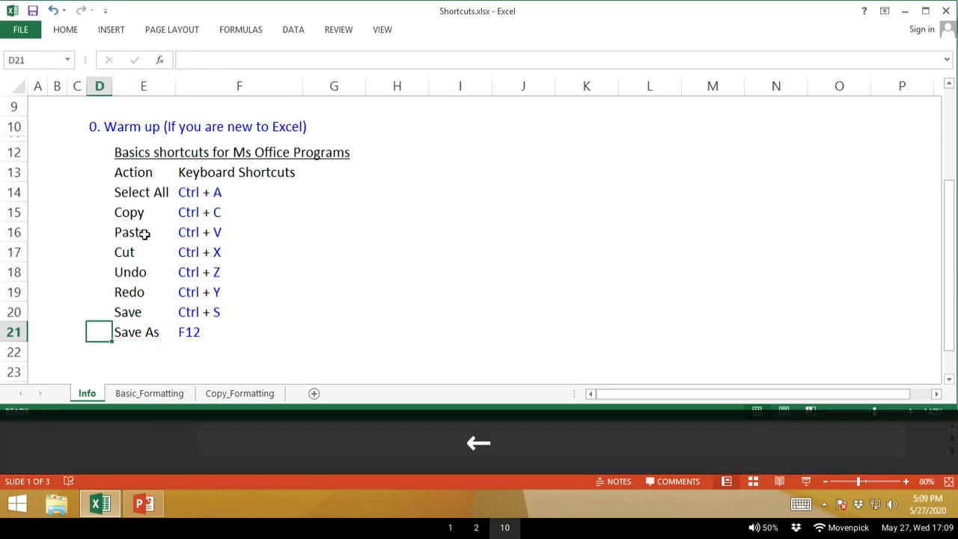
key(ctrl+Down)
key(Down)
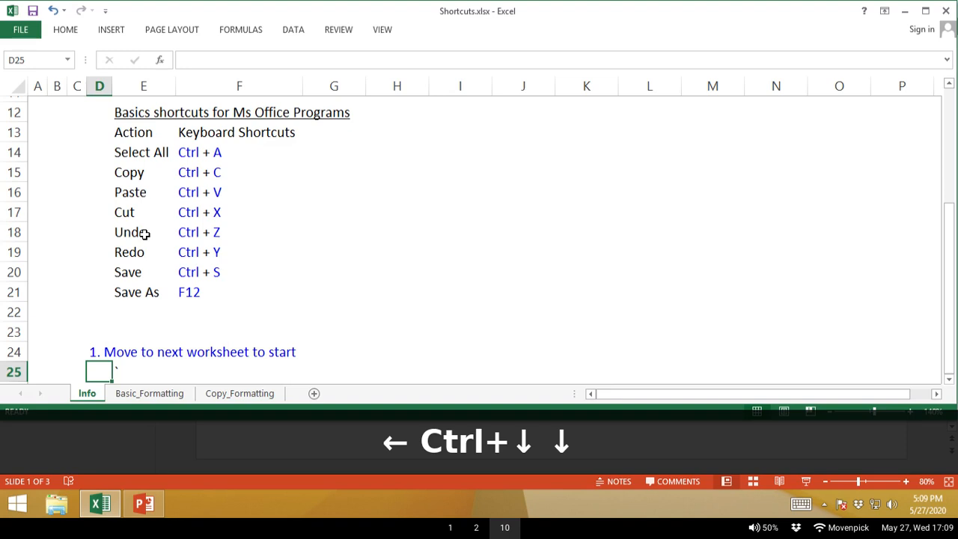
key(ctrl+Page_Down)
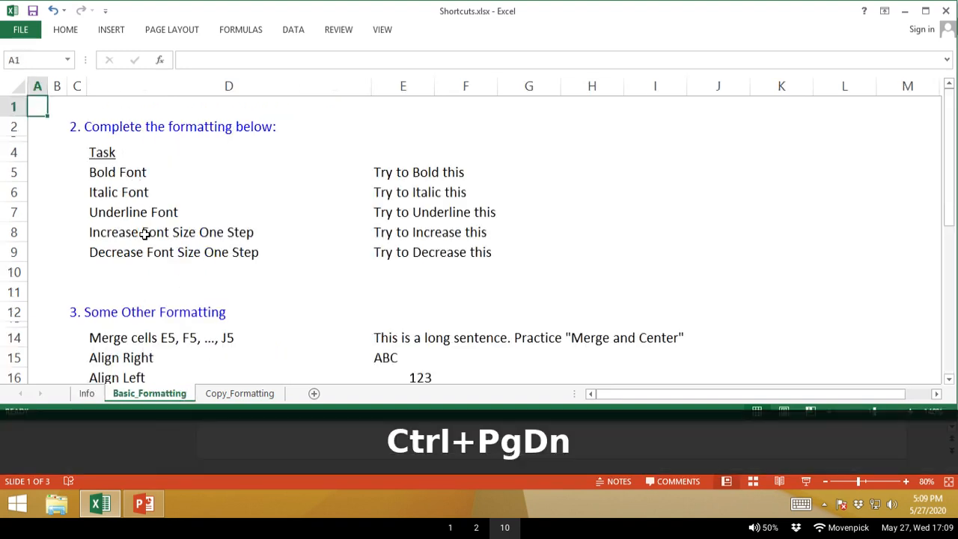
Select the Bold Font, Italic Font and Underline Font tasks in cells D5:D7.
key(Down)
key(Down)
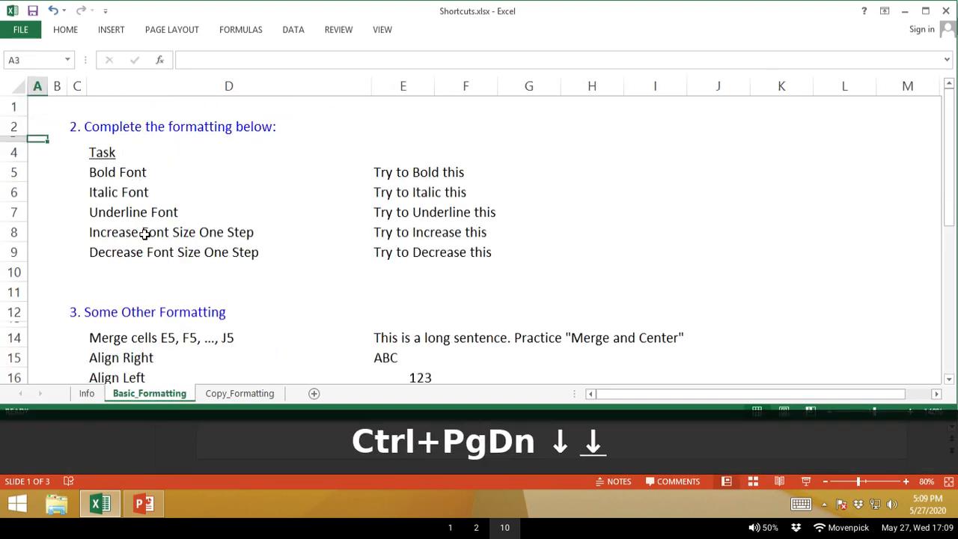
key(Down)
key(Right)
key(Down)
key(Right)
key(Right)
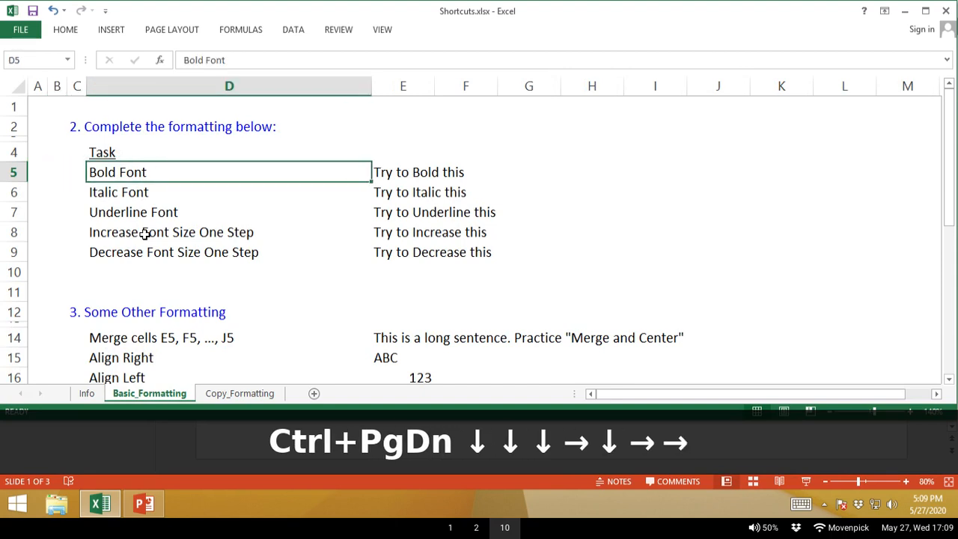
key(shift+Down)
key(shift+Down)
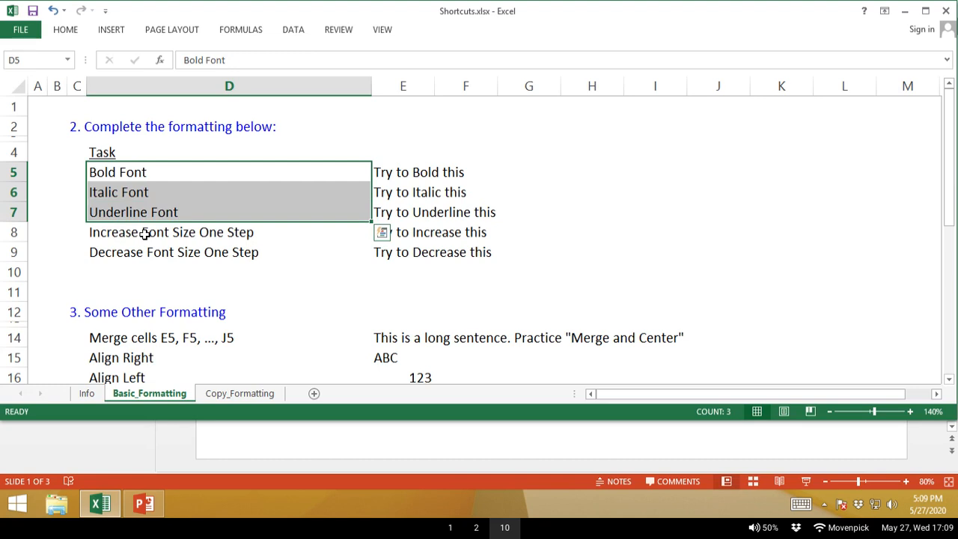
Switch to PowerPoint to review the bold, italic and underline shortcuts on slide 2, and return to Excel.
key(alt+Tab)
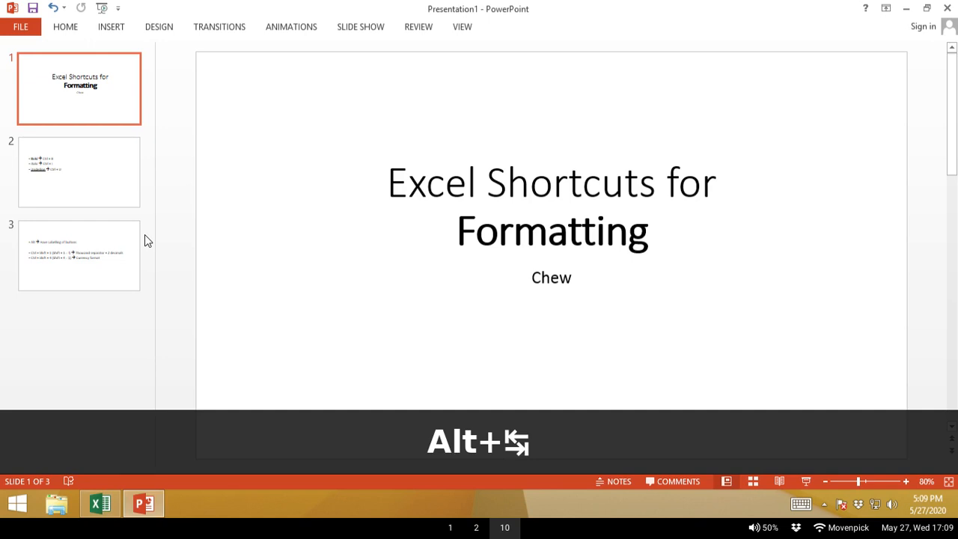
key(Page_Down)
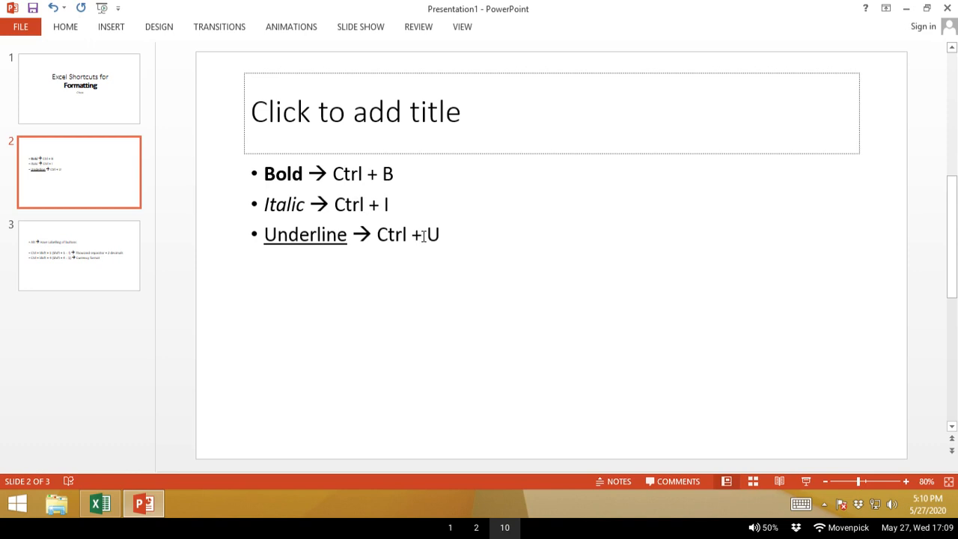
key(alt+Tab)
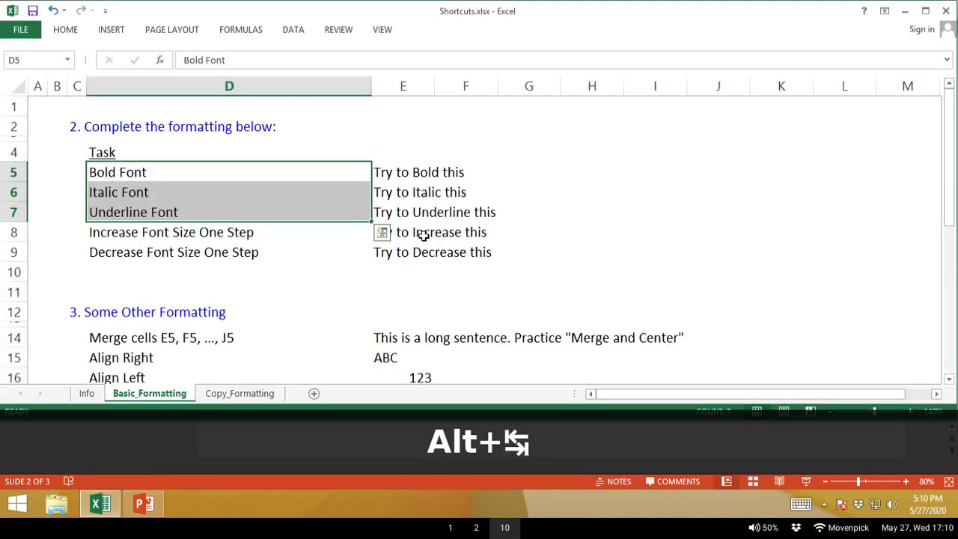
Format the practice texts by making E5 bold, E6 italic and E7 underlined.
key(Right)
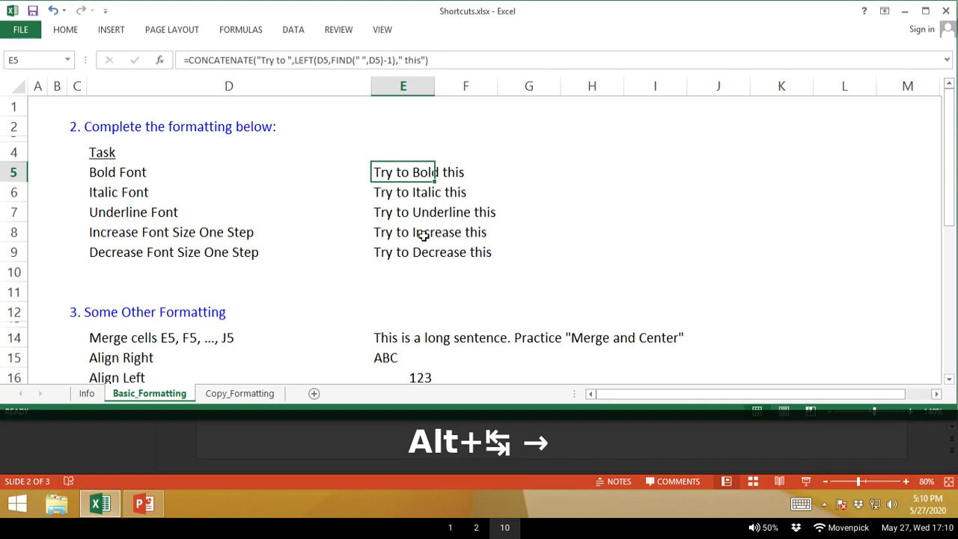
key(ctrl+b)
key(Down)
key(ctrl+i)
key(Down)
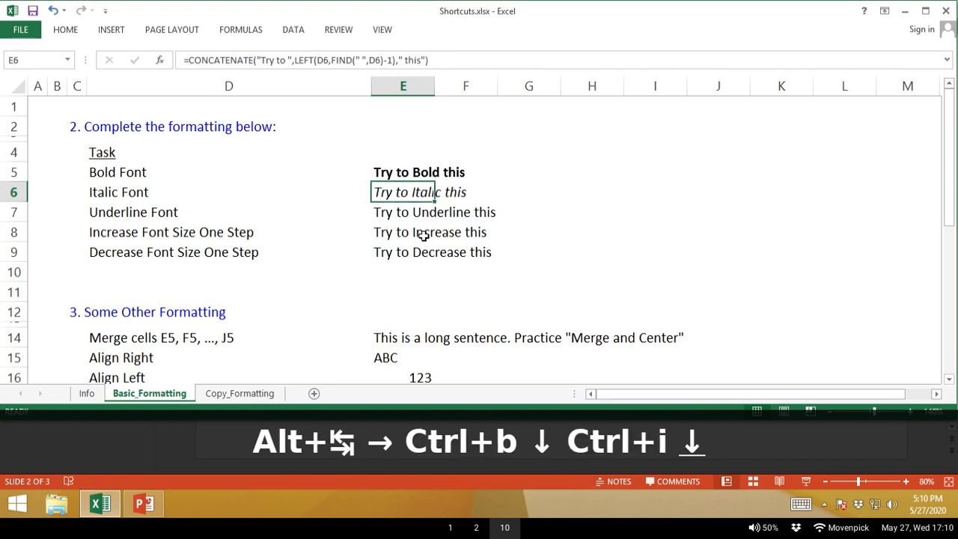
key(ctrl+u)
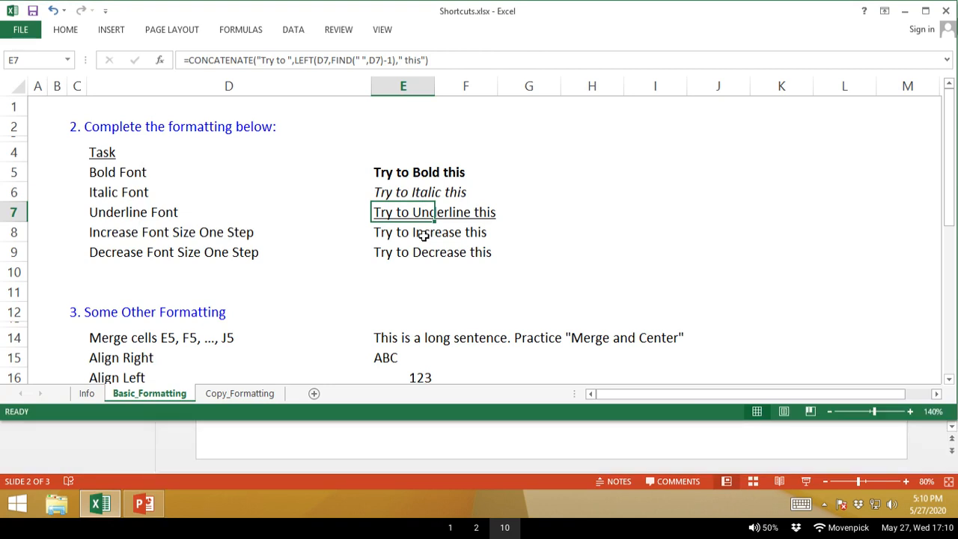
Toggle the underline of the practice text in cell E7 off and on several times, leaving it underlined.
key(ctrl+u)
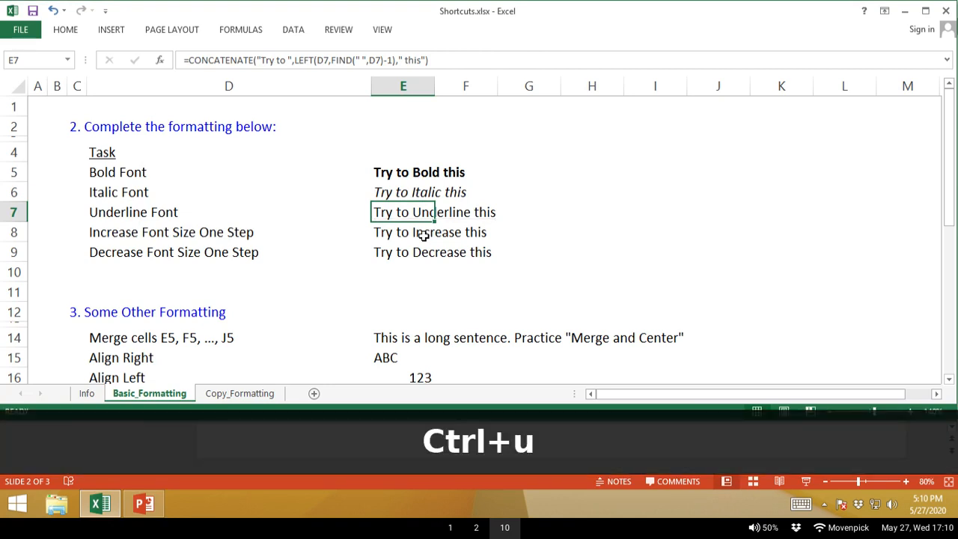
key(ctrl+u)
key(ctrl+u)
key(ctrl+u)
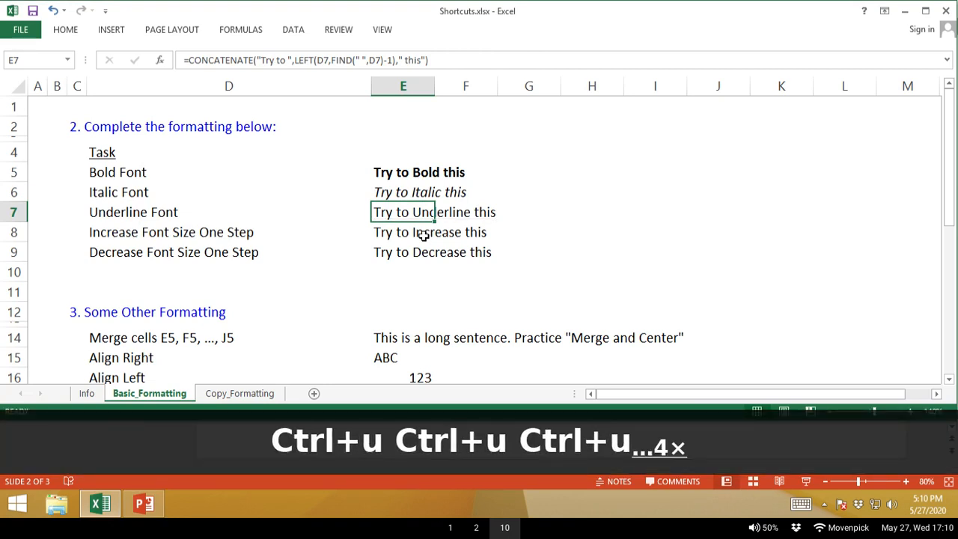
key(ctrl+u)
key(ctrl+u)
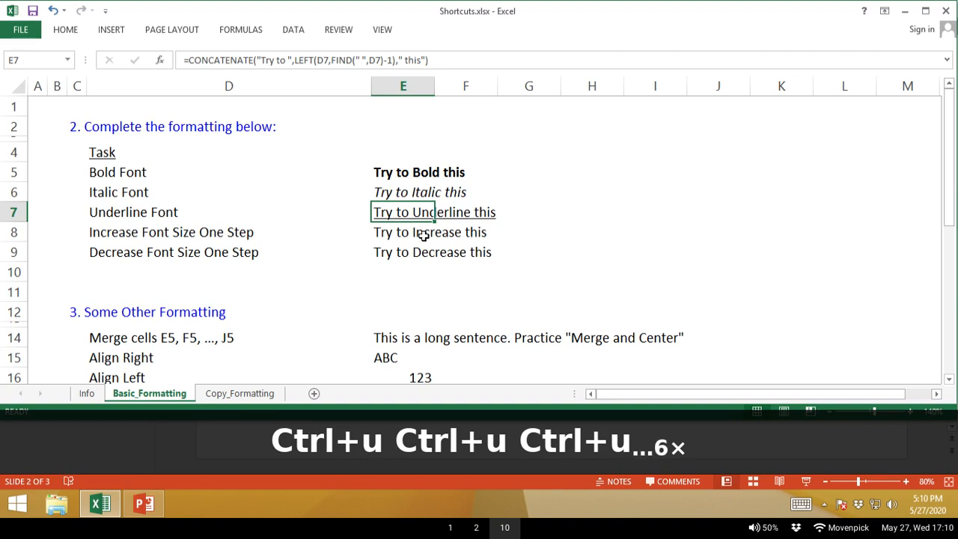
key(alt)
key(Escape)
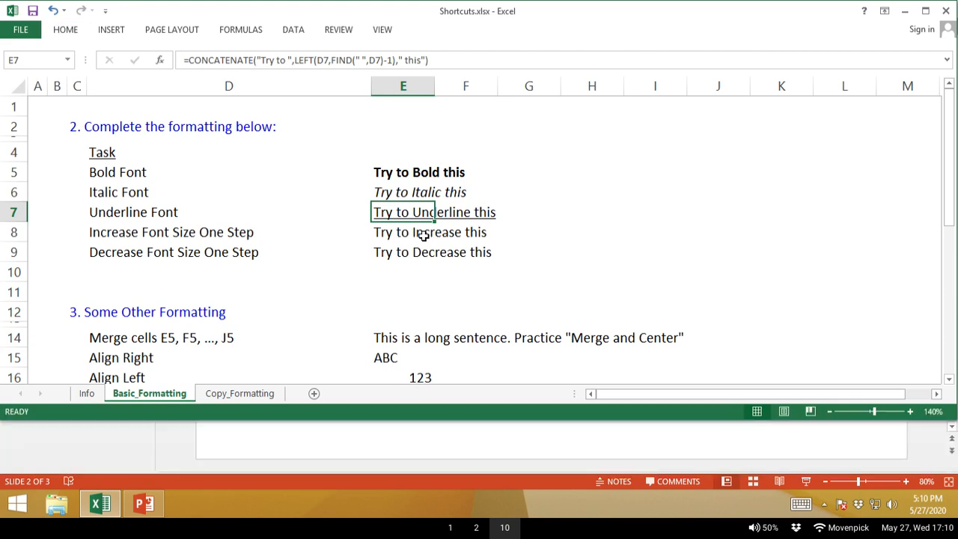
Switch to PowerPoint and underline the text "Ctrl + U" in the Underline bullet on slide 2.
key(alt+Tab)
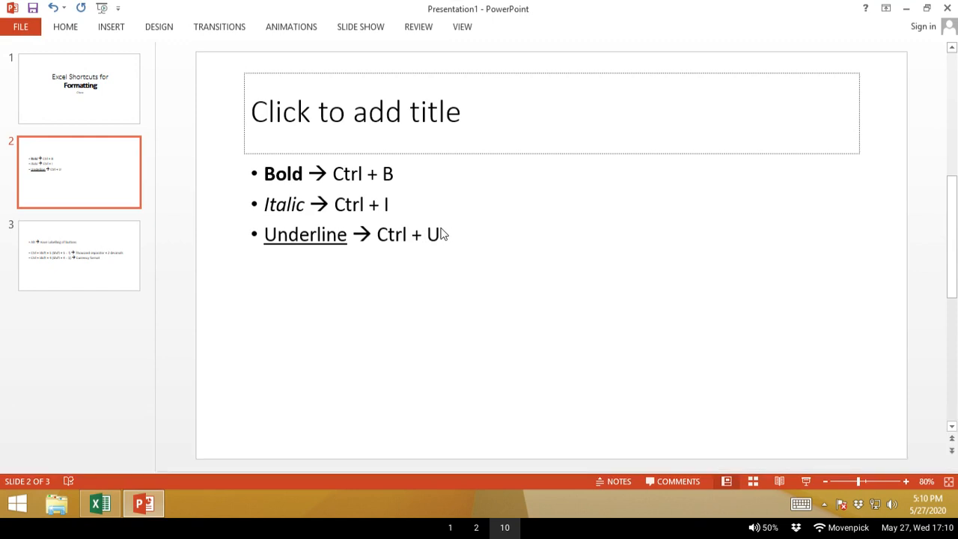
click(438, 232)
key(ctrl+shift+Left)
key(ctrl+shift+Left)
key(ctrl+shift+Left)
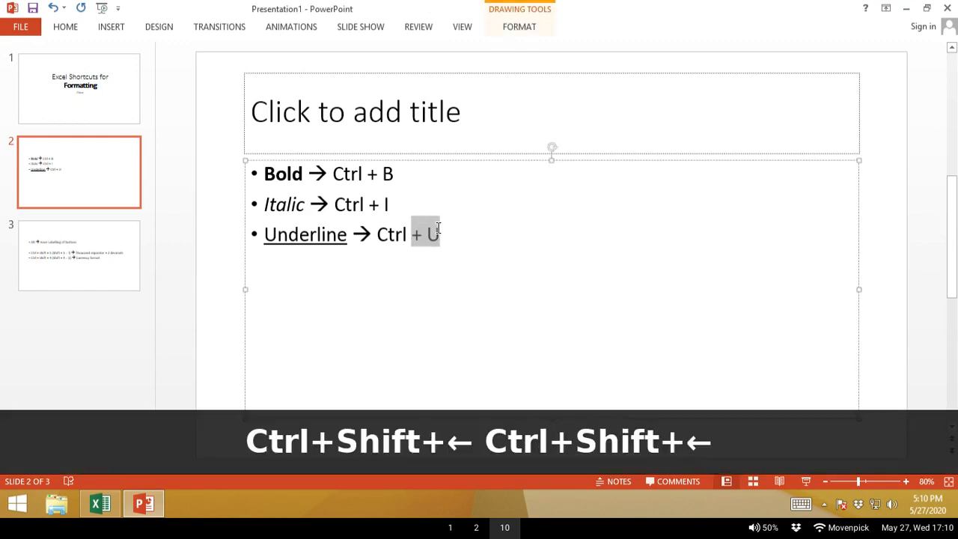
key(ctrl+u)
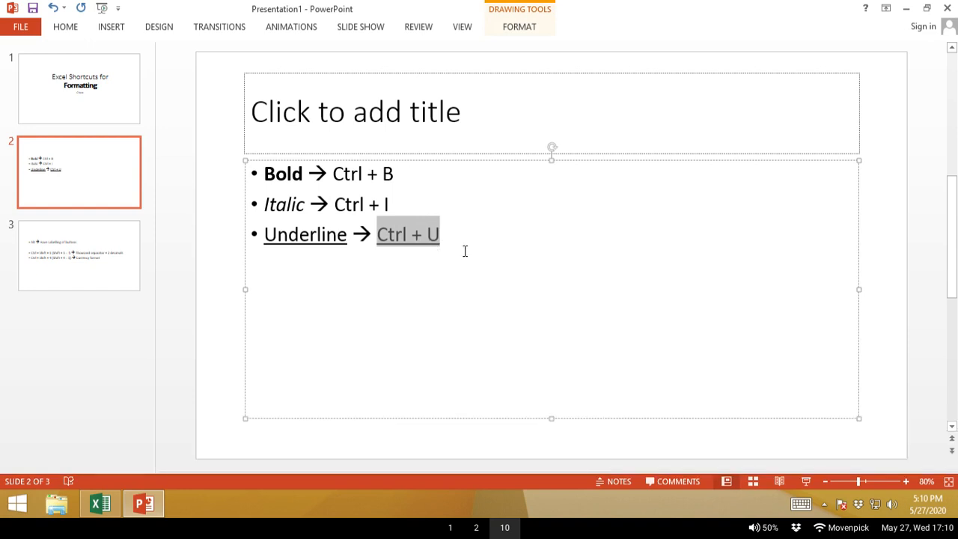
Return to Excel and select the font size practice rows in D8:E9.
click(465, 251)
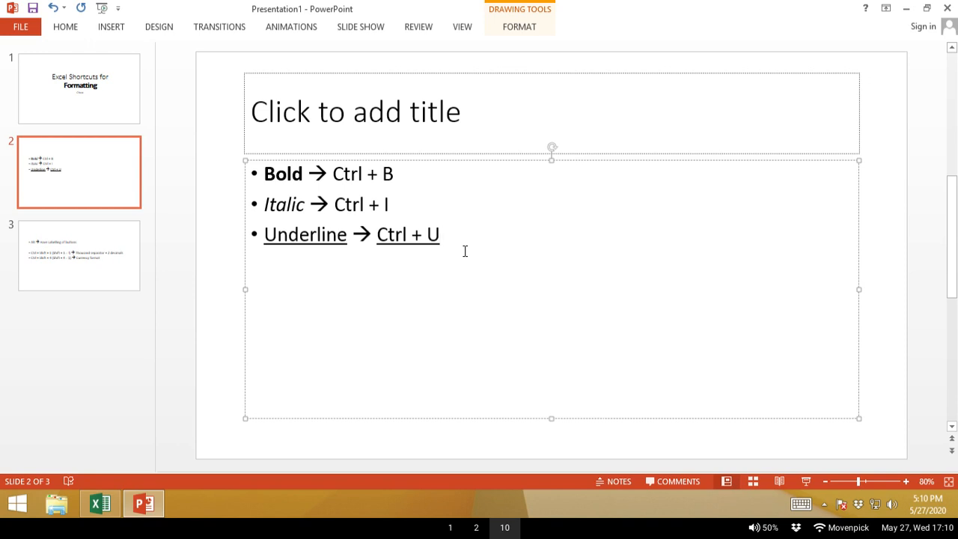
key(alt+Tab)
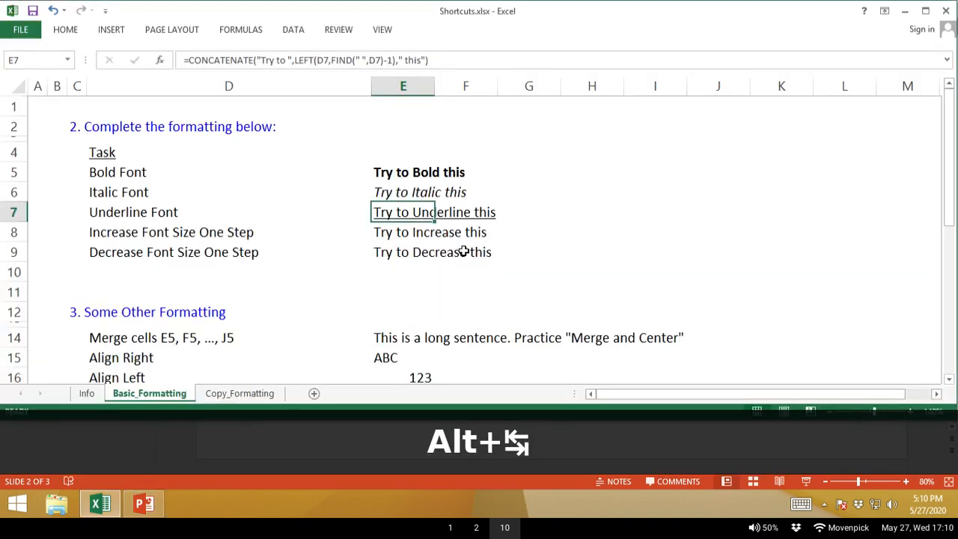
key(Down)
key(Left)
key(shift+Right)
key(shift+Down)
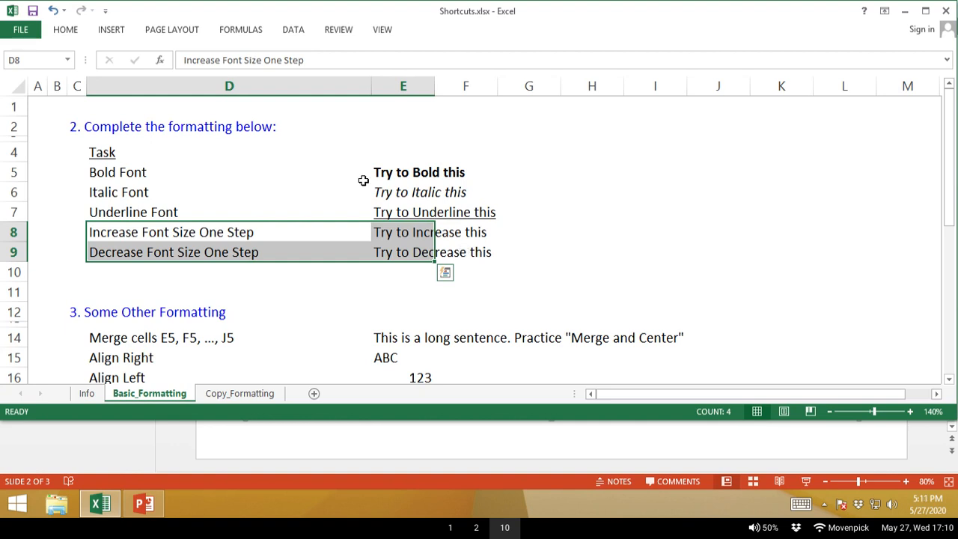
Increase the font size of D8:E9 by two steps to 14 and reduce it back to 11.
click(65, 30)
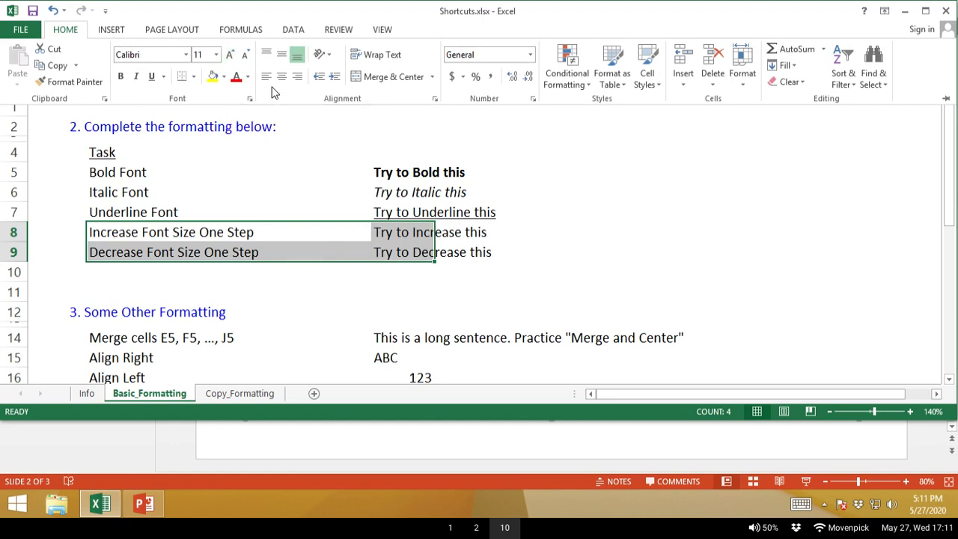
click(230, 56)
click(232, 58)
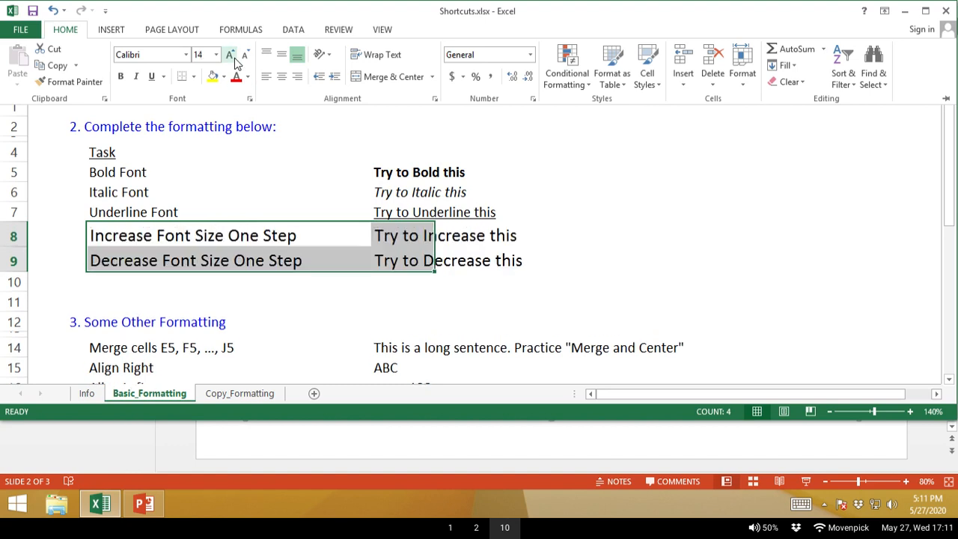
click(246, 57)
click(246, 57)
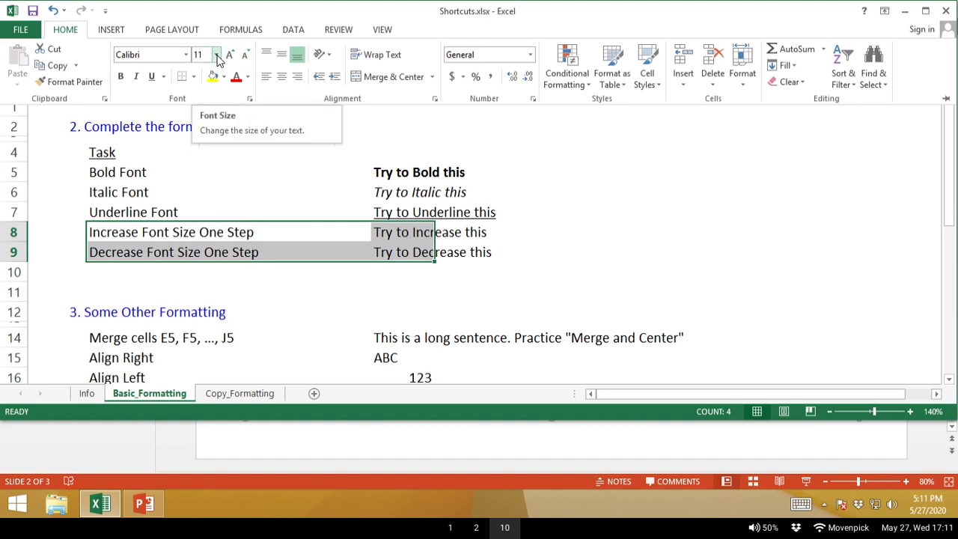
Preview larger font sizes such as 36 on D8:E9 without applying one, and select cell E8.
click(216, 56)
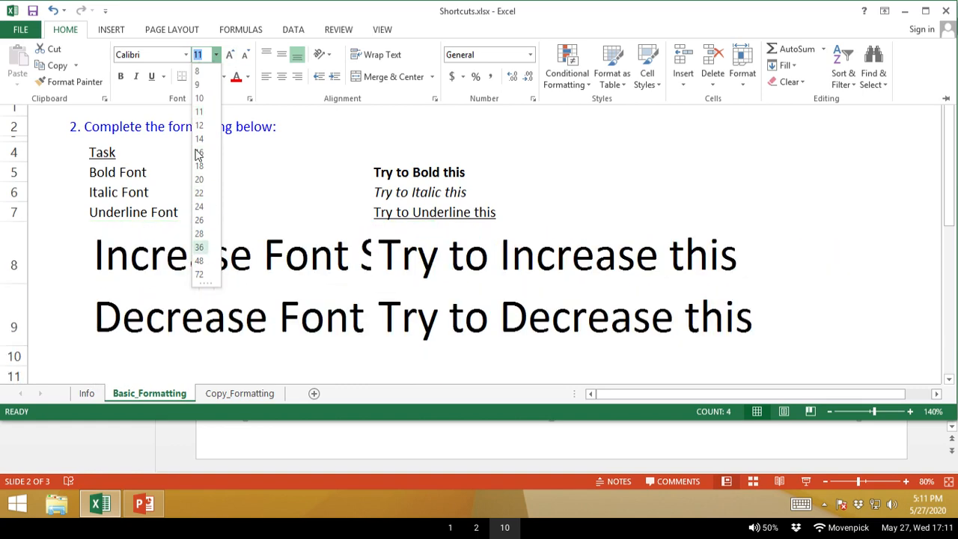
click(217, 57)
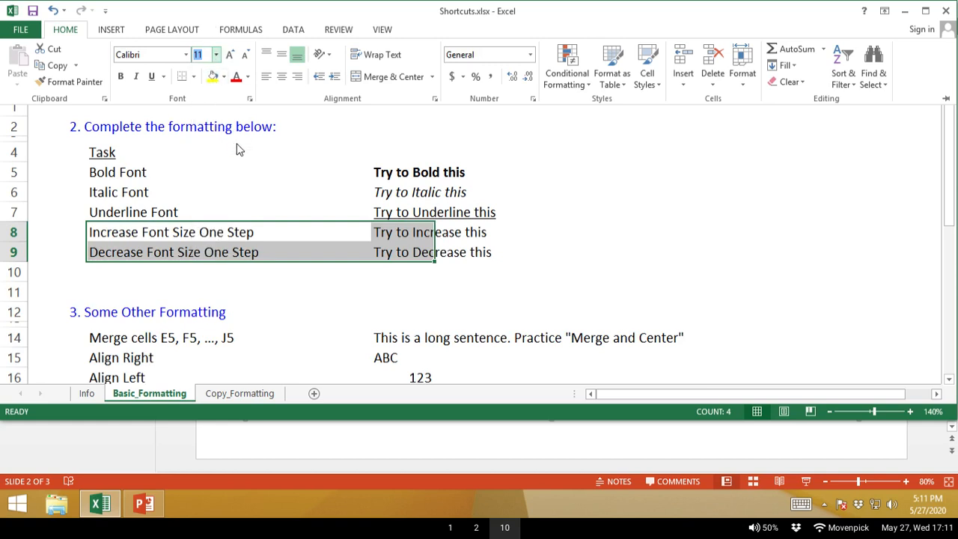
click(238, 203)
click(244, 232)
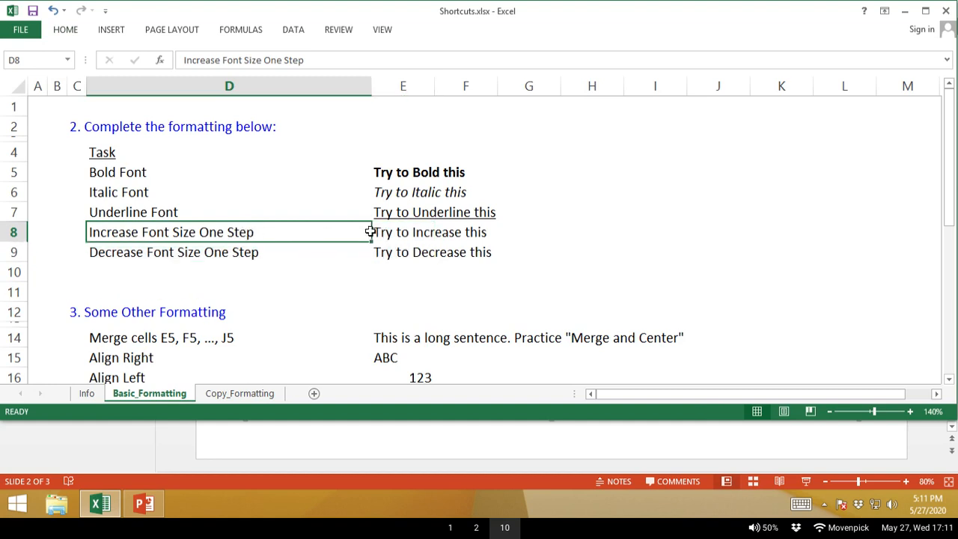
click(375, 232)
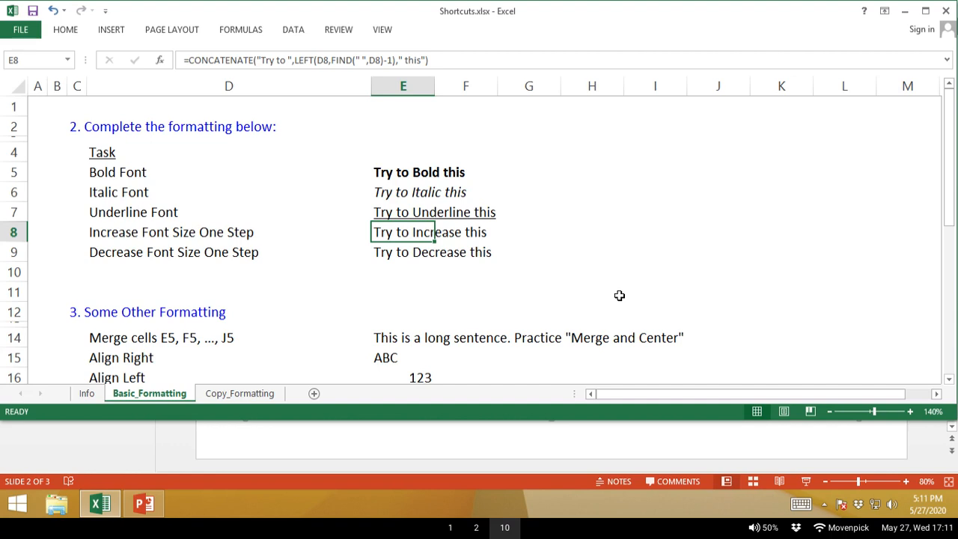
Switch to PowerPoint to review the Alt button-labelling shortcut on slide 3, and return to Excel.
key(alt+Tab)
key(Page_Down)
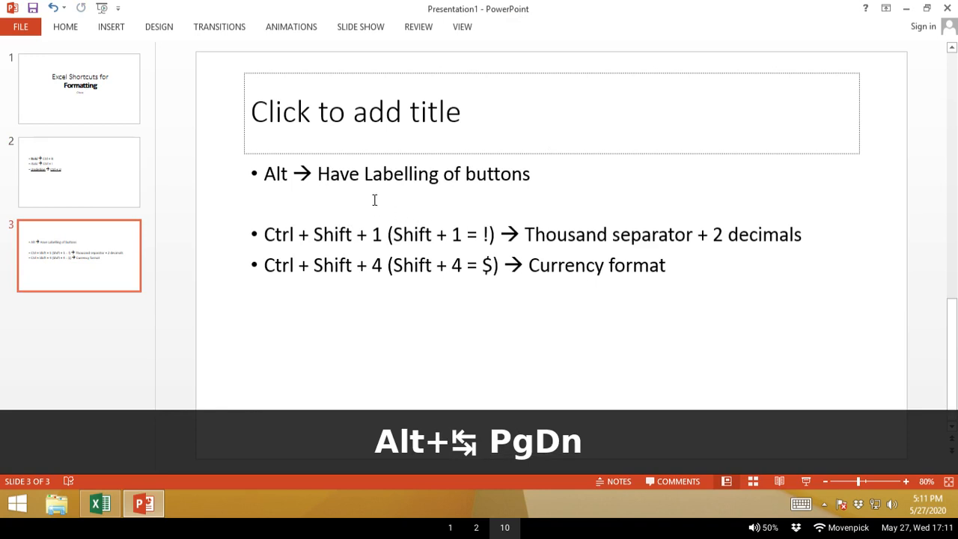
click(275, 174)
double_click(276, 173)
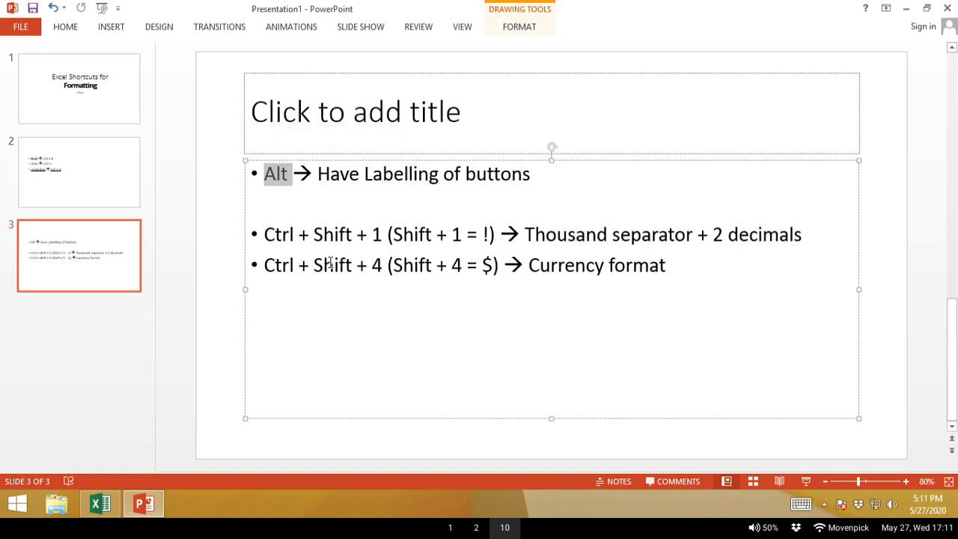
key(alt+Tab)
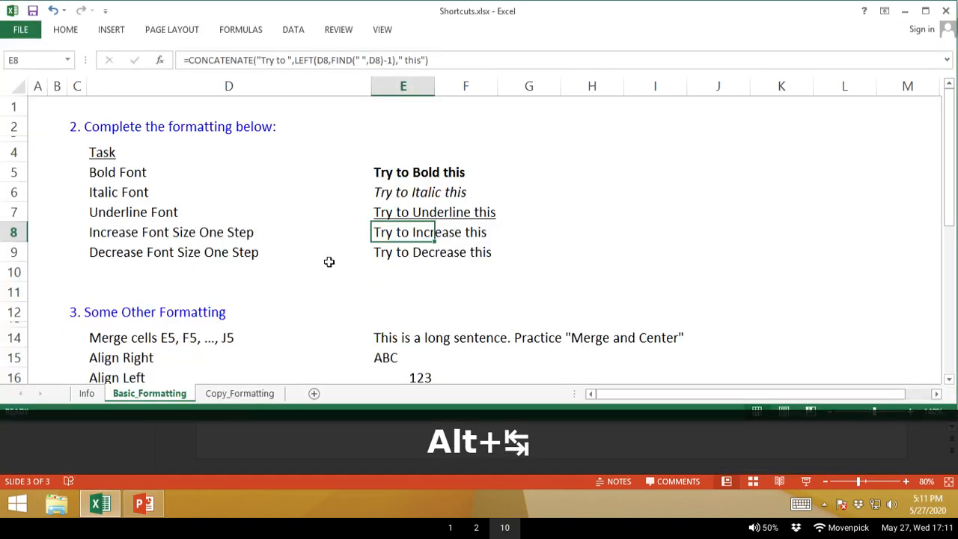
Increase the font size of the practice text in cell E8 by three steps.
key(alt)
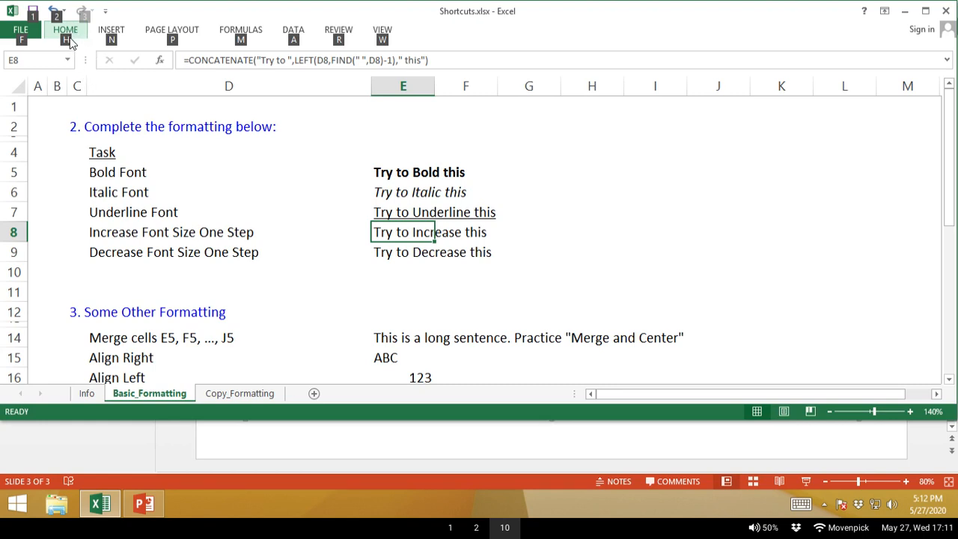
key(h)
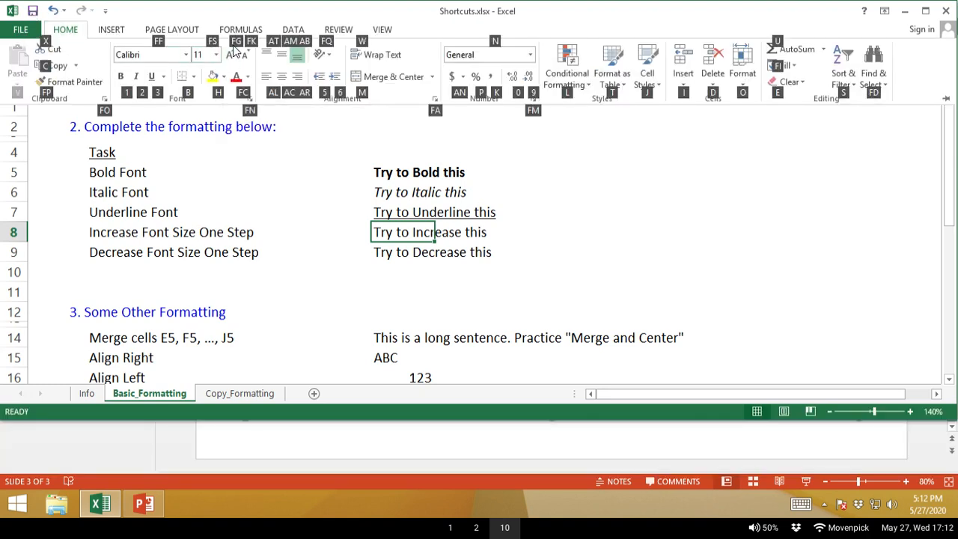
key(f)
key(g)
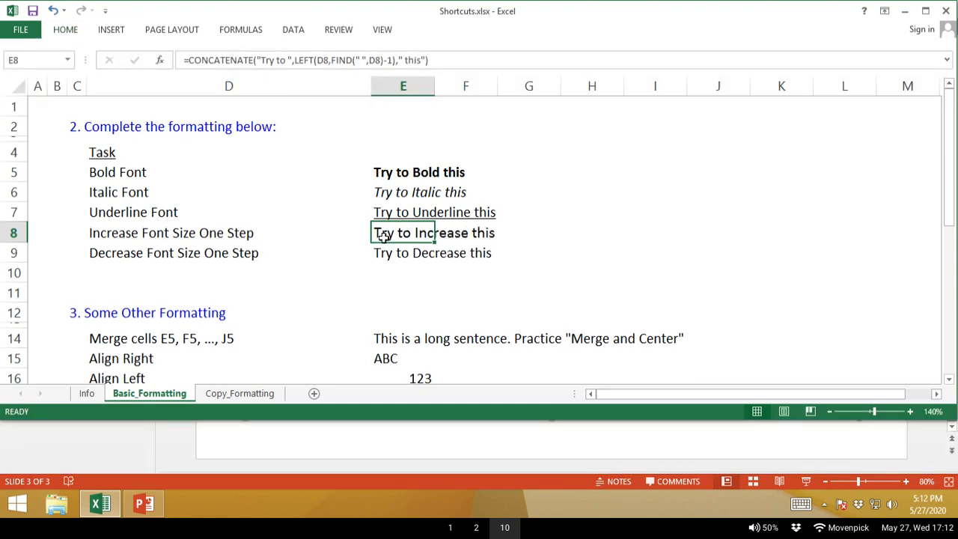
key(alt)
key(h)
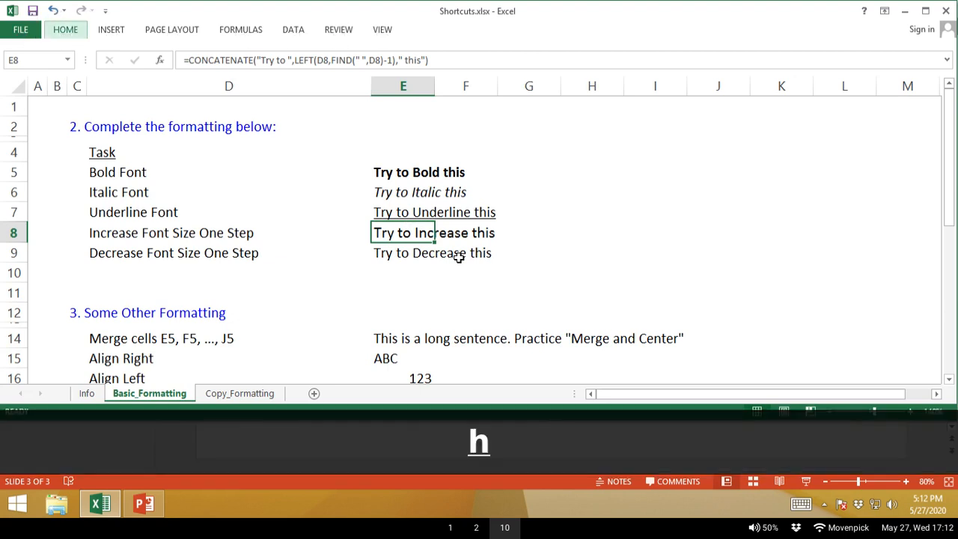
key(f)
key(g)
key(alt)
key(h)
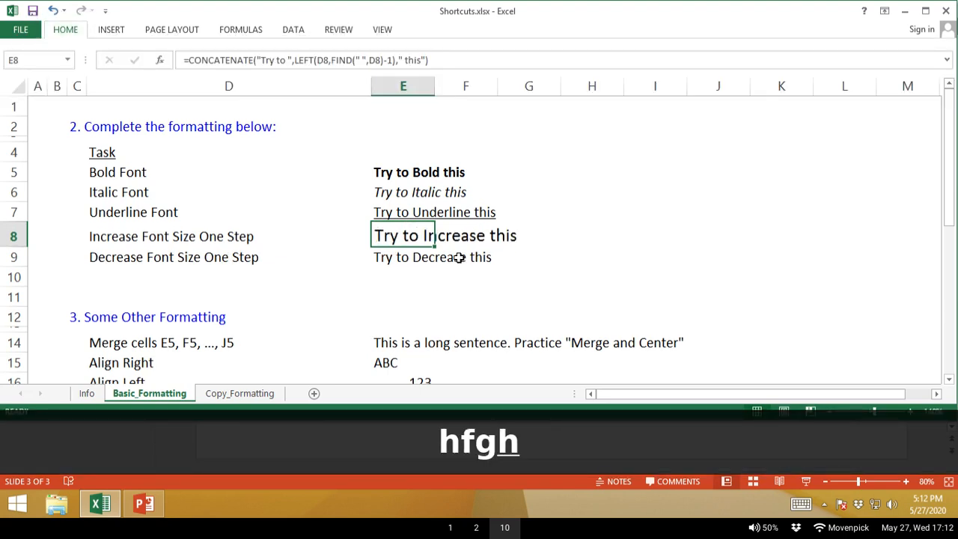
key(f)
key(g)
Decrease the font size of the practice text in cell E9 by two steps.
key(Down)
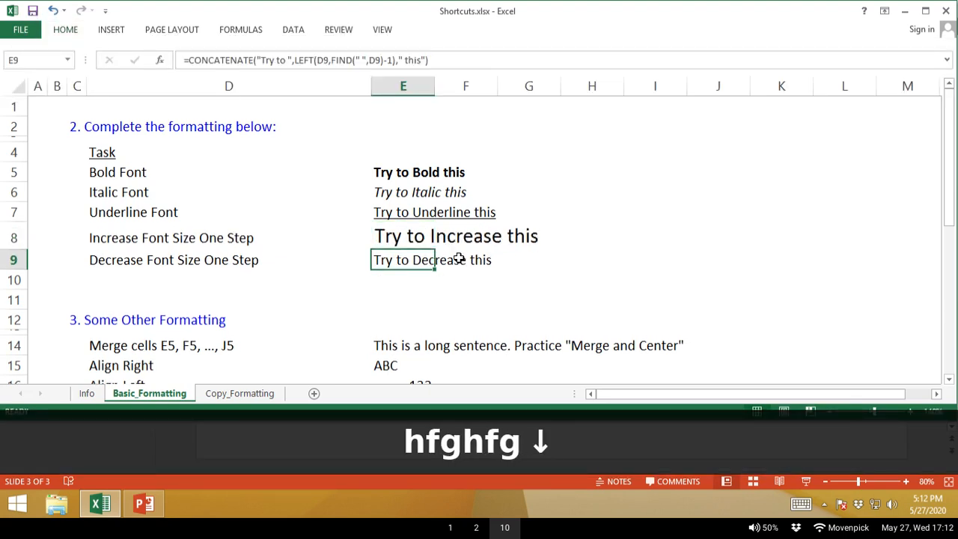
key(alt)
key(h)
key(f)
key(k)
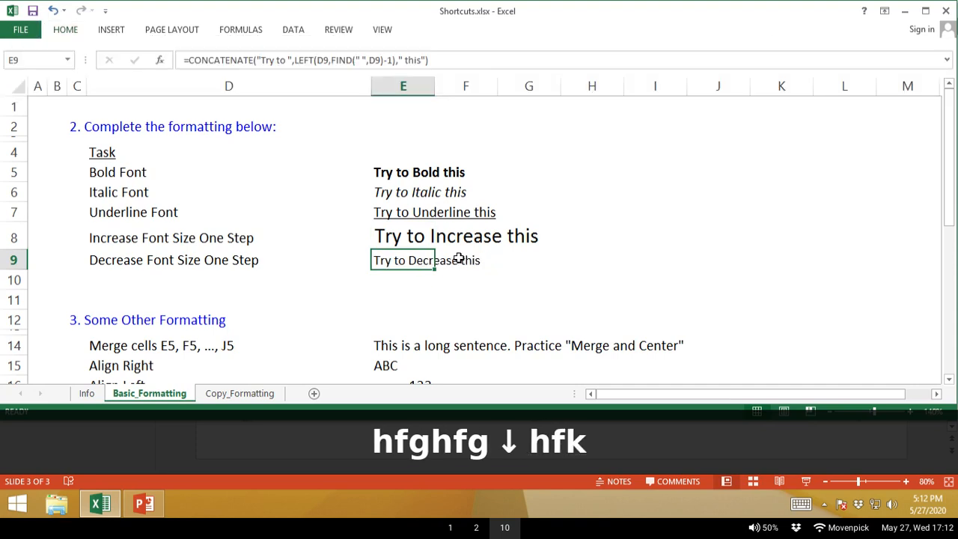
key(alt)
key(h)
key(f)
key(k)
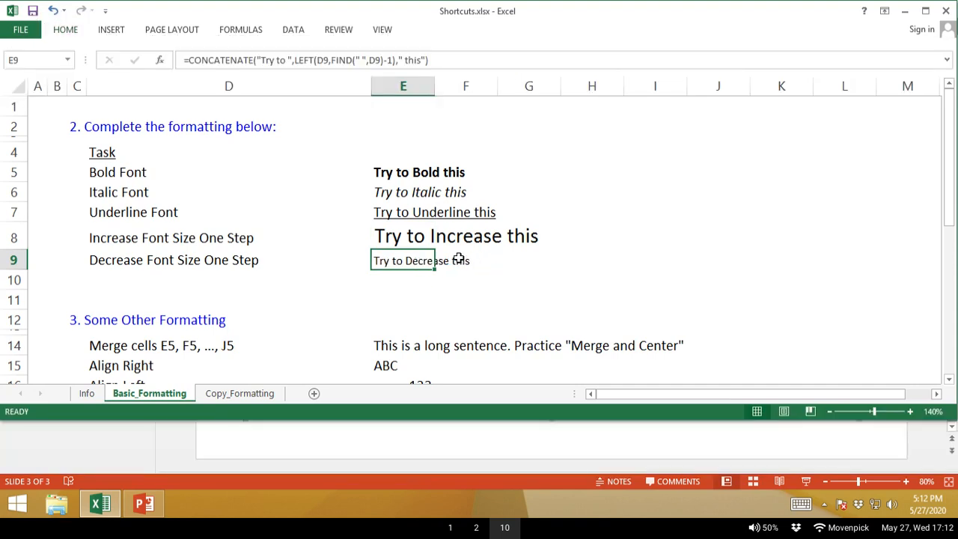
Merge and center the long sentence in row 14 across cells E14:J14.
key(Down)
key(Down)
key(Down)
key(Down)
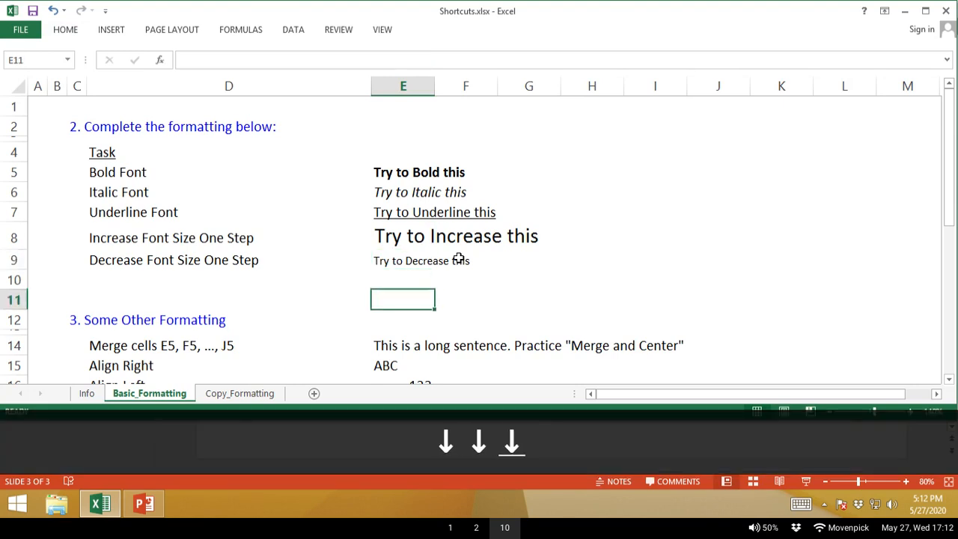
key(Down)
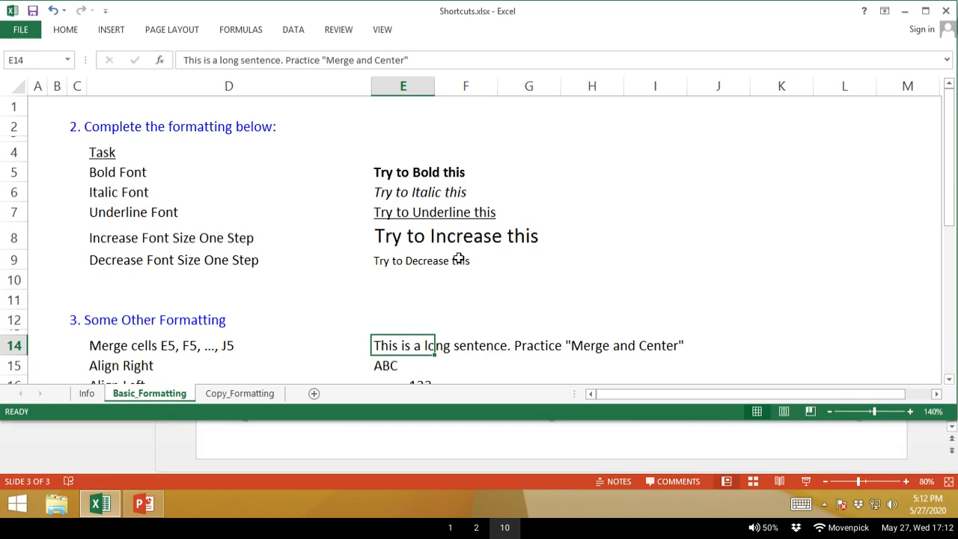
key(shift+Right)
key(shift+Right)
key(shift+Right)
key(shift+Right)
key(shift+Right)
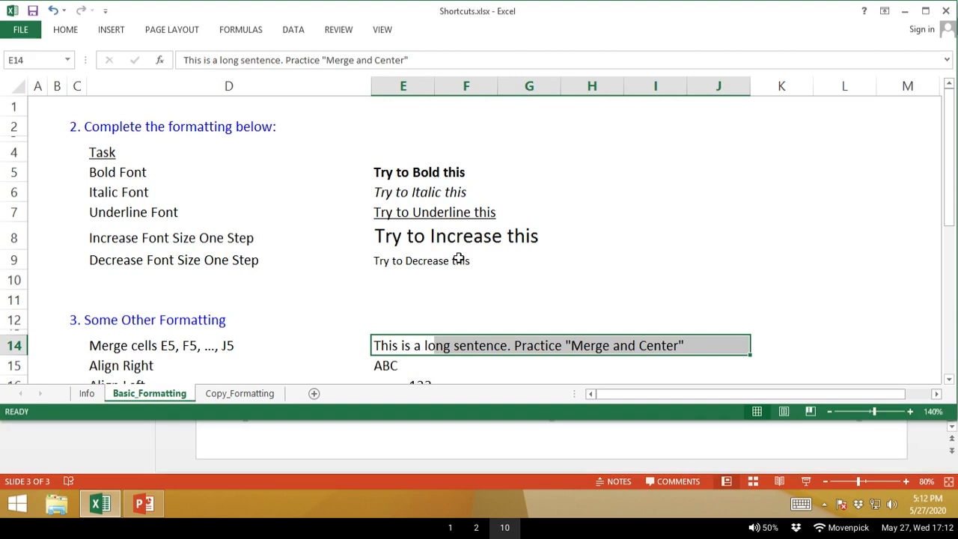
key(alt)
key(h)
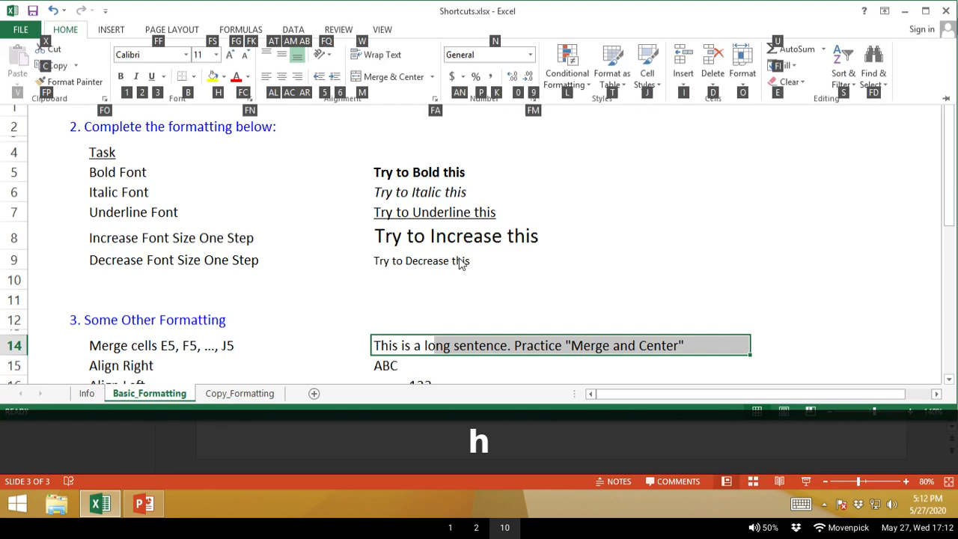
key(m)
key(c)
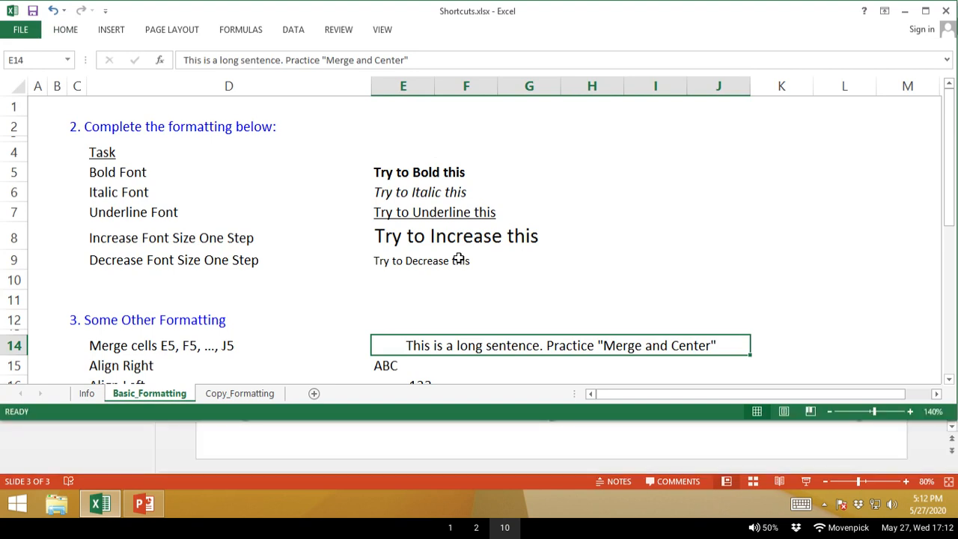
Unmerge cells E14:J14 and apply Merge & Center to them again.
key(alt+h)
key(m)
key(c)
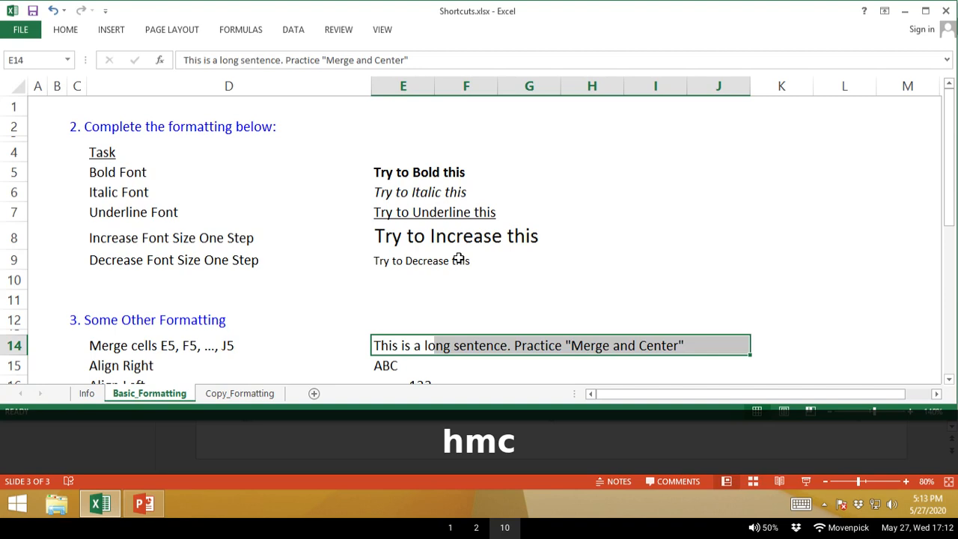
key(alt+h)
key(m)
key(c)
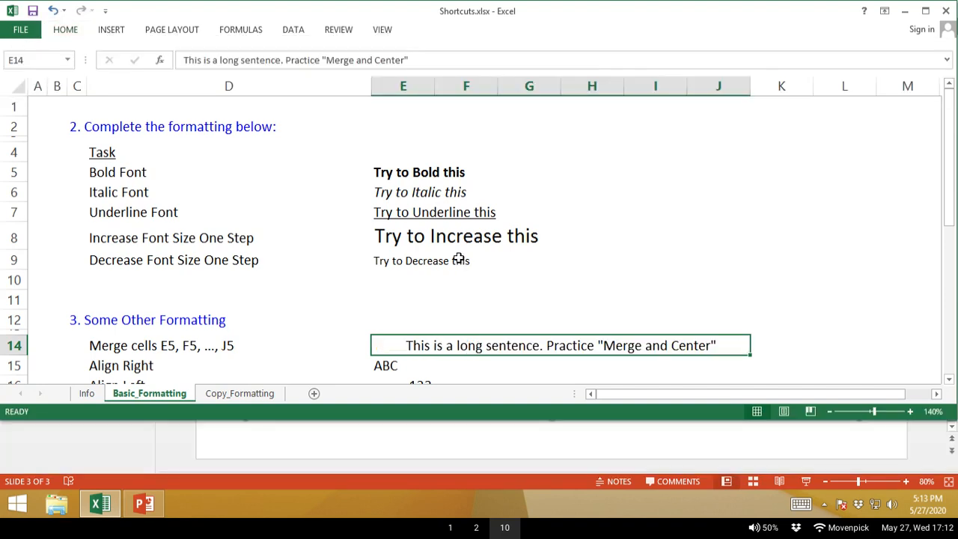
Right-align the practice text ABC in cell E15.
key(Down)
key(Down)
key(Down)
key(Down)
key(Up)
key(Up)
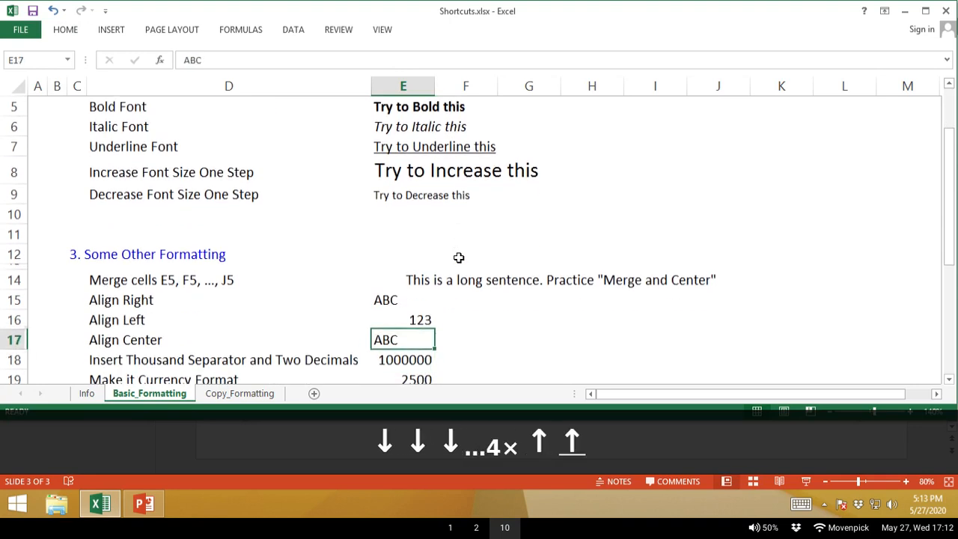
key(Up)
key(shift+Down)
key(shift+Down)
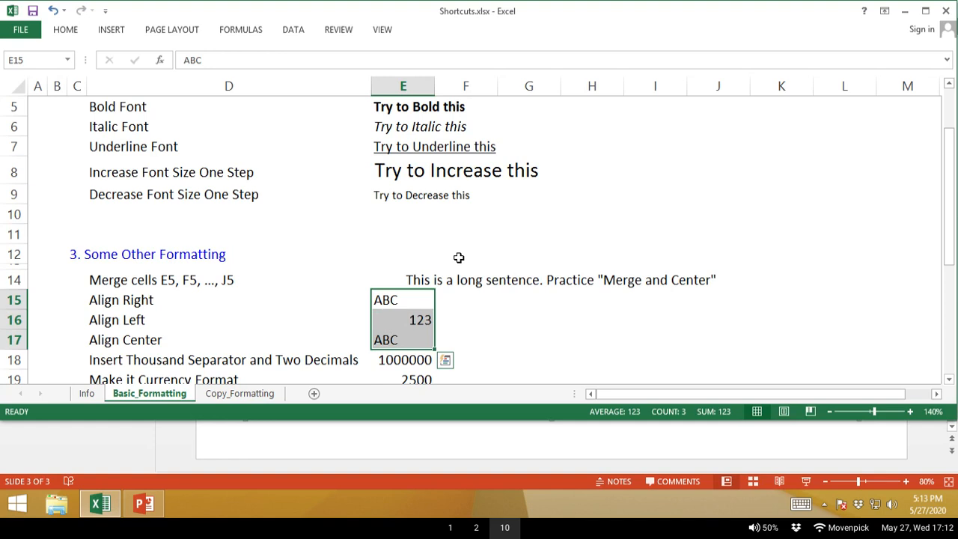
key(Left)
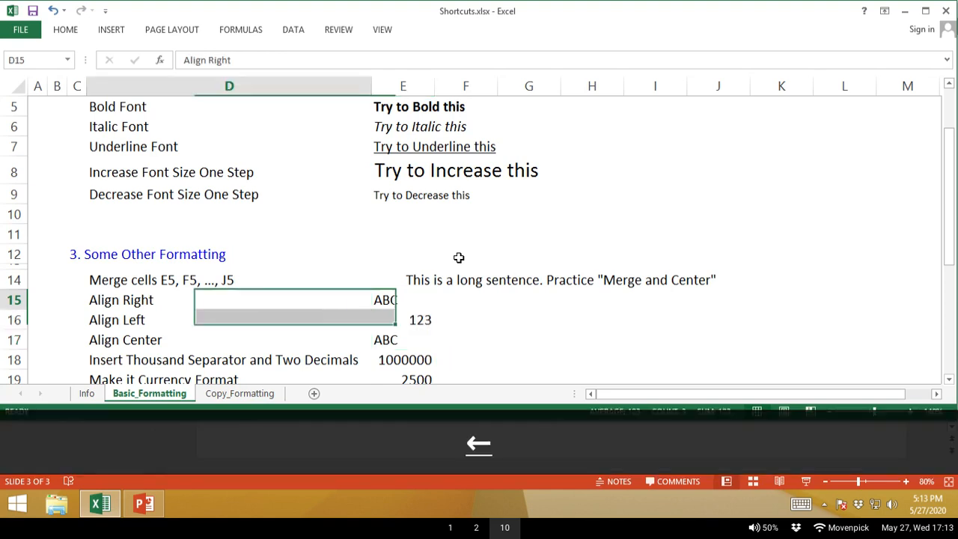
key(Right)
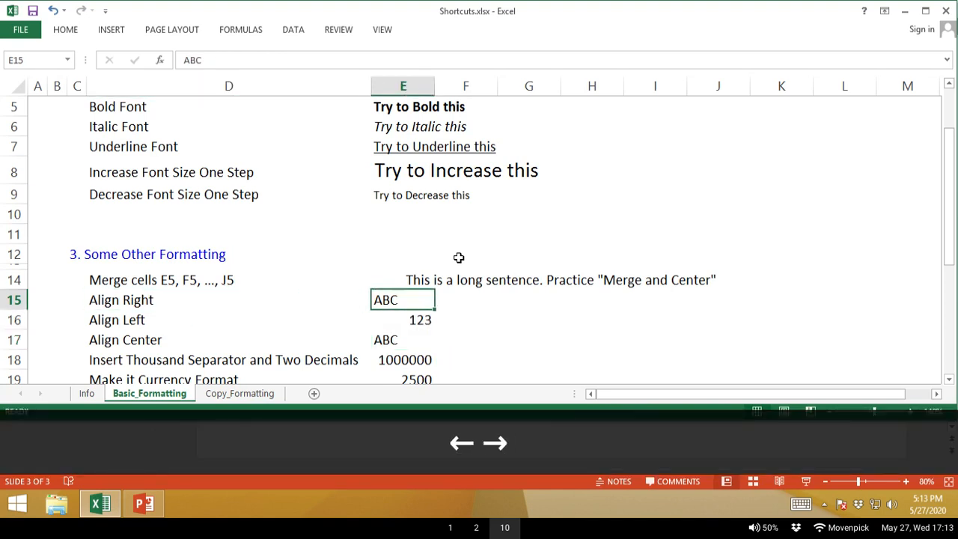
key(alt)
key(h)
key(a)
key(r)
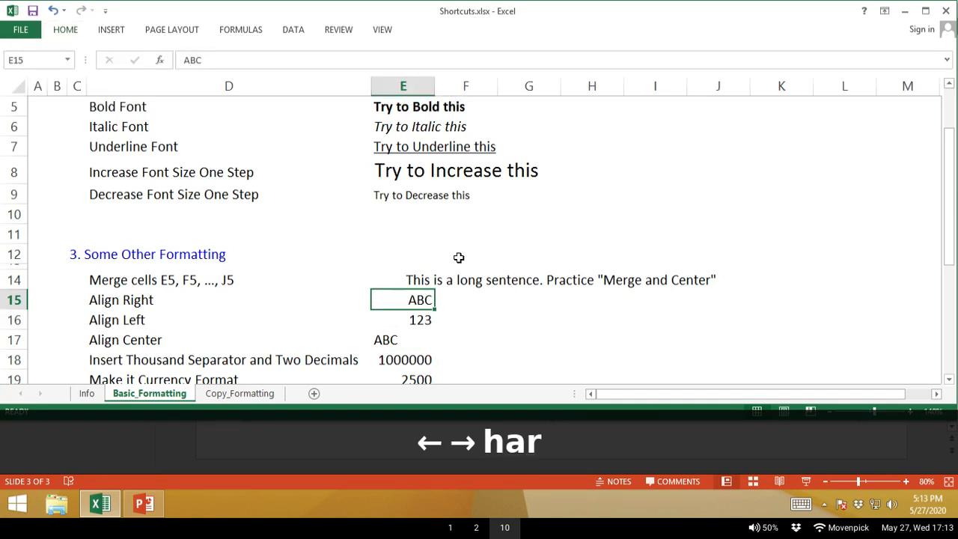
Left-align the number 123 in cell E16 and move on to cell E17.
key(Down)
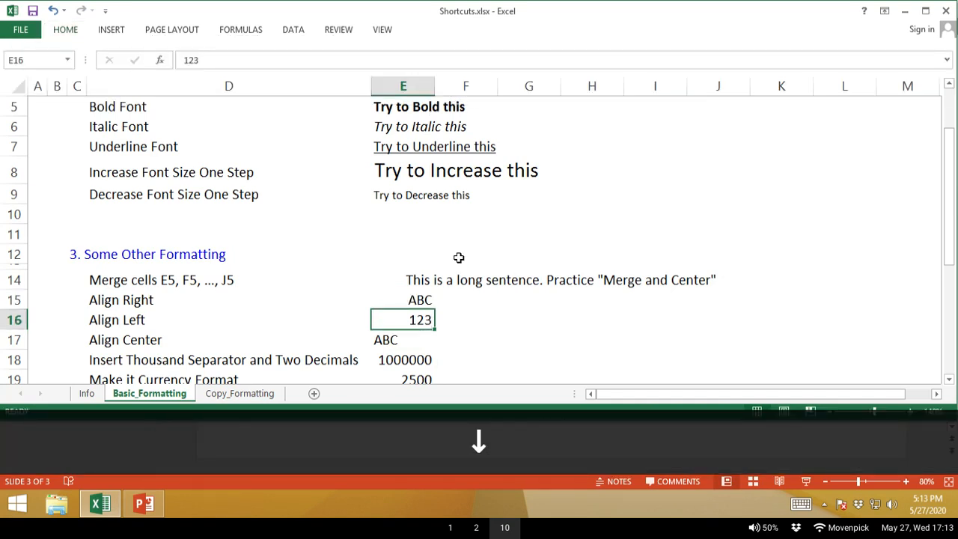
key(alt)
key(h)
key(a)
key(l)
key(Down)
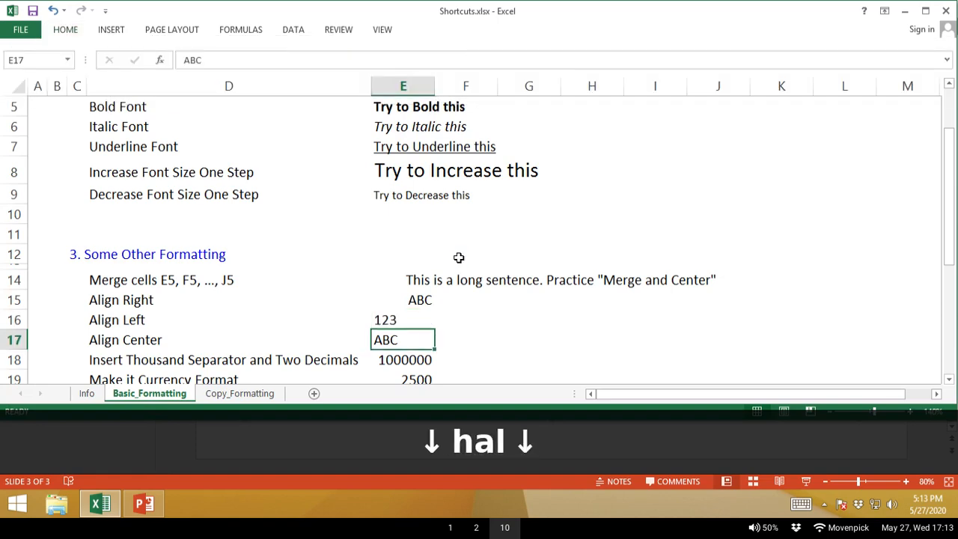
Center-align the practice text ABC in cell E17.
key(alt)
key(h)
key(a)
key(c)
Try center-aligning the whole range E15:E21 at once, and undo that alignment.
key(Up)
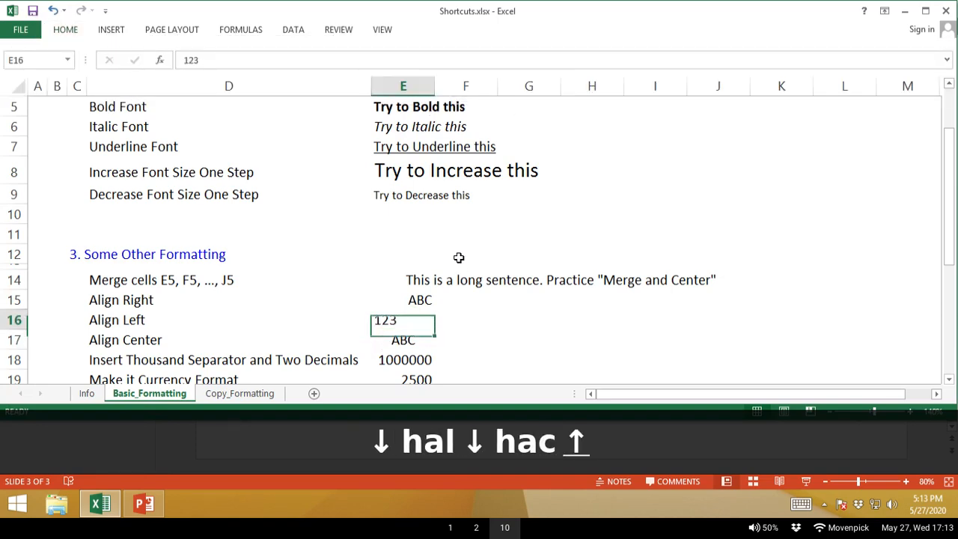
key(Up)
key(ctrl+shift+Down)
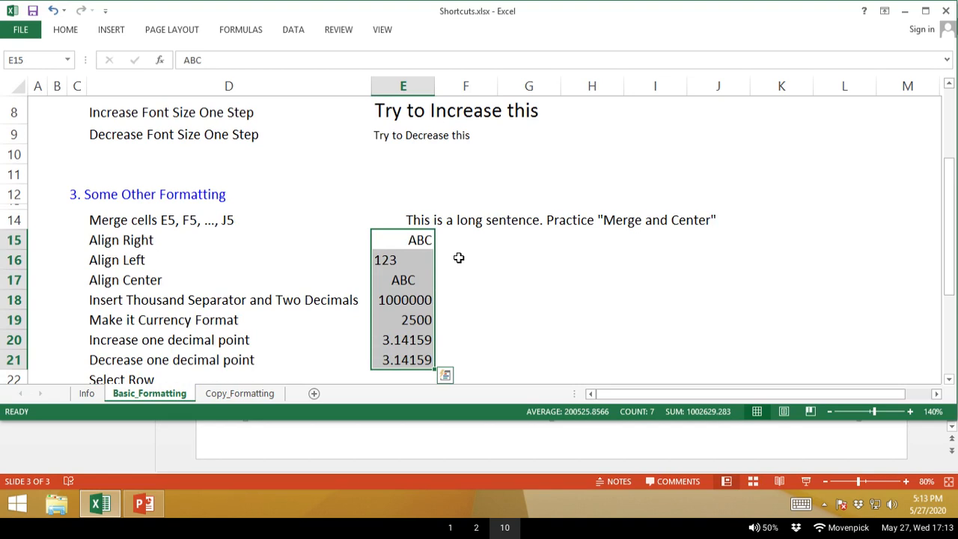
key(alt)
key(h)
key(a)
key(c)
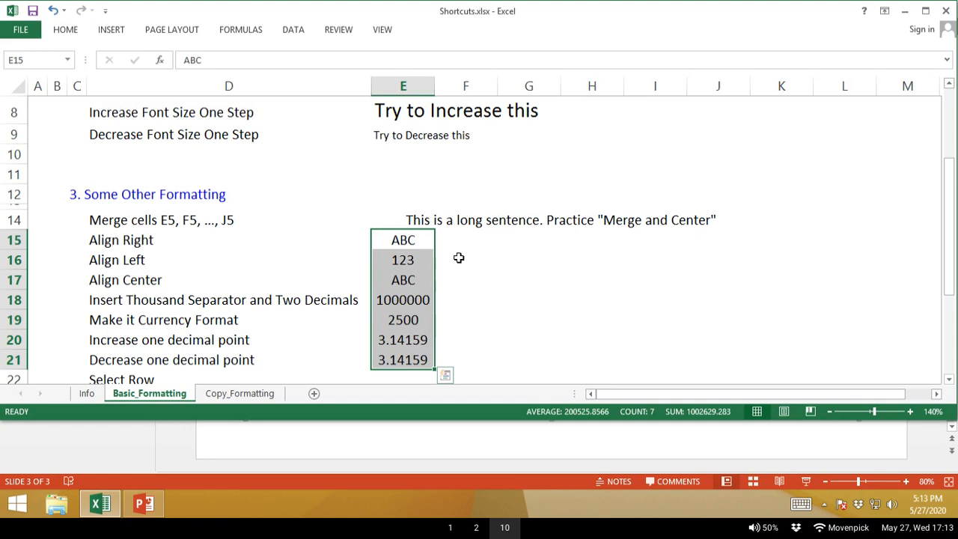
key(ctrl+z)
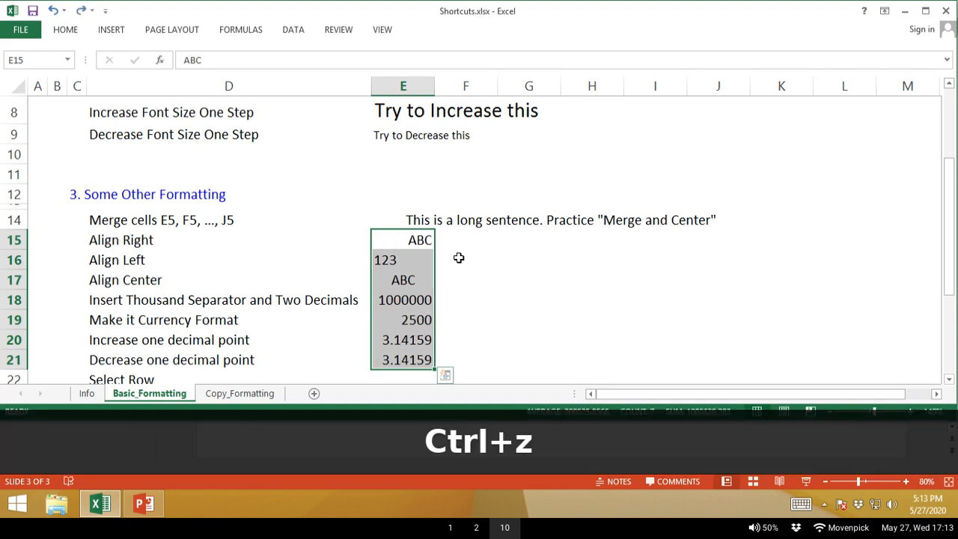
Format cell E18 with a thousand separator and two decimals, and cell E19 as currency.
key(Down)
key(Down)
key(Down)
key(Down)
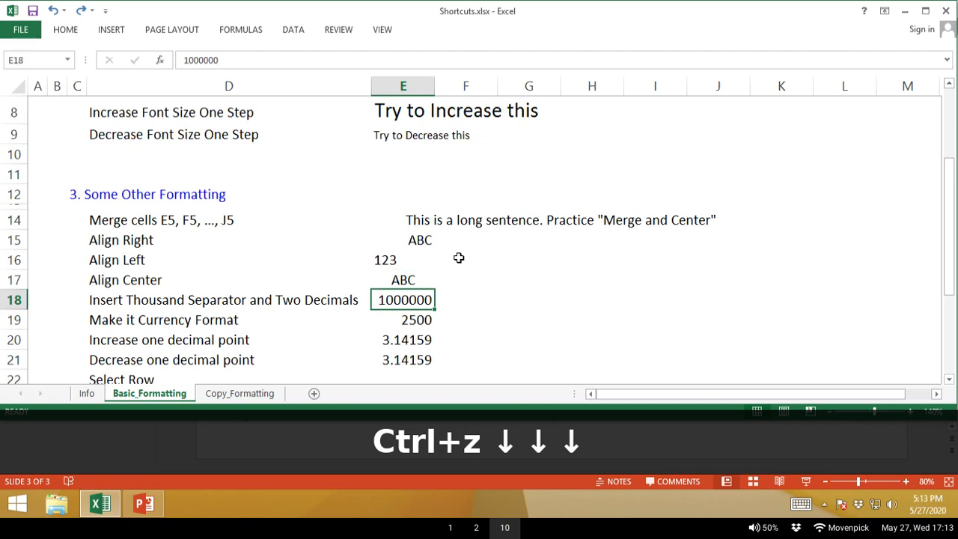
key(Left)
key(Left)
key(Right)
key(shift+Down)
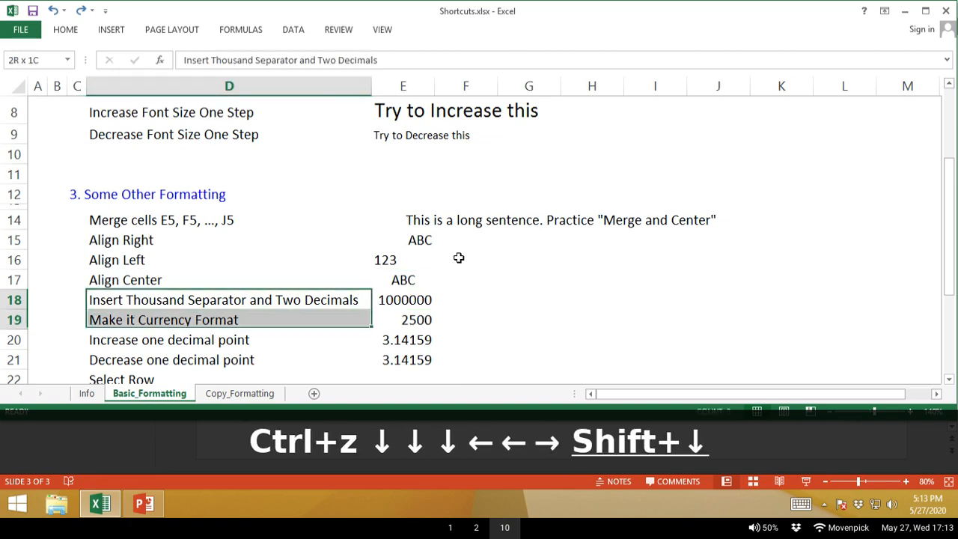
key(shift+Right)
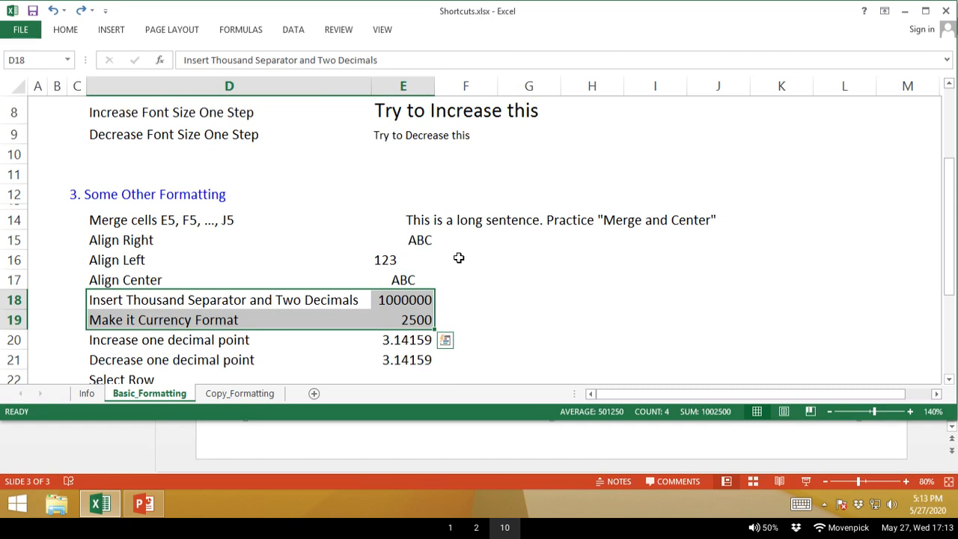
key(Right)
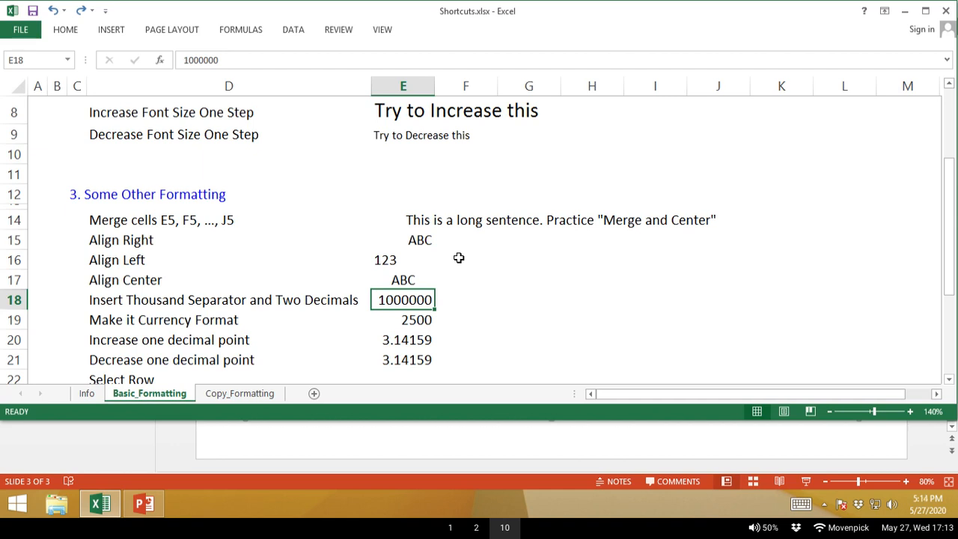
key(ctrl+shift+1)
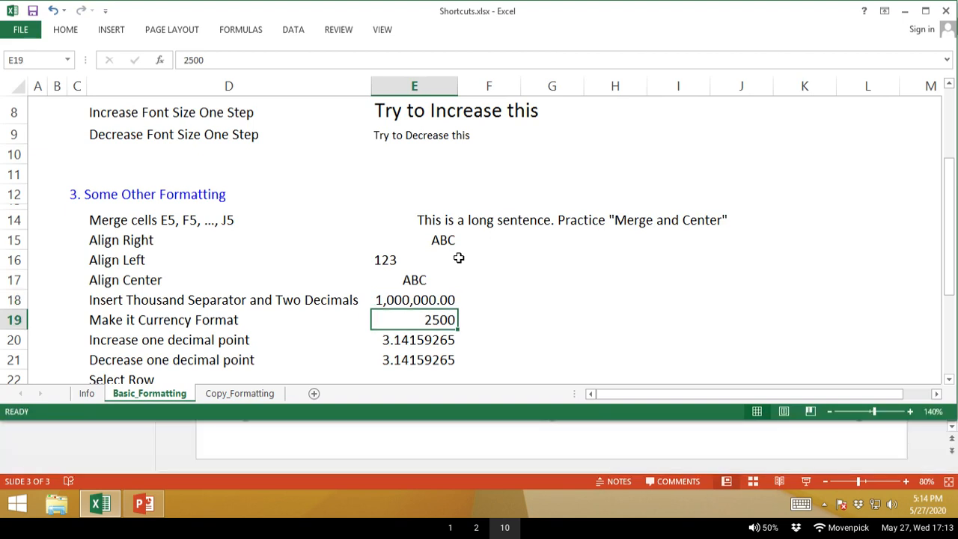
key(ctrl+shift+4)
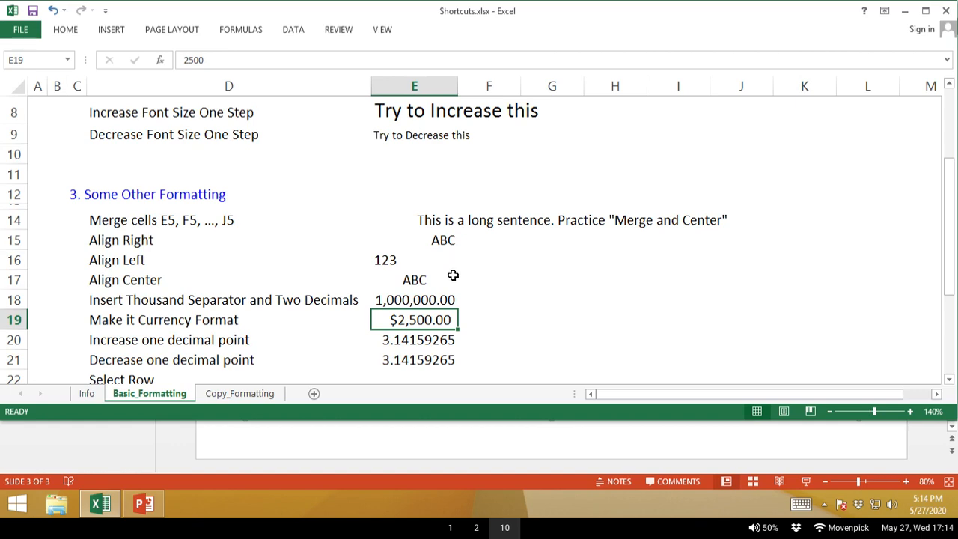
Switch to the PowerPoint notes and review the shortcuts for the thousand separator with 2 decimals and the currency format.
key(alt+Tab)
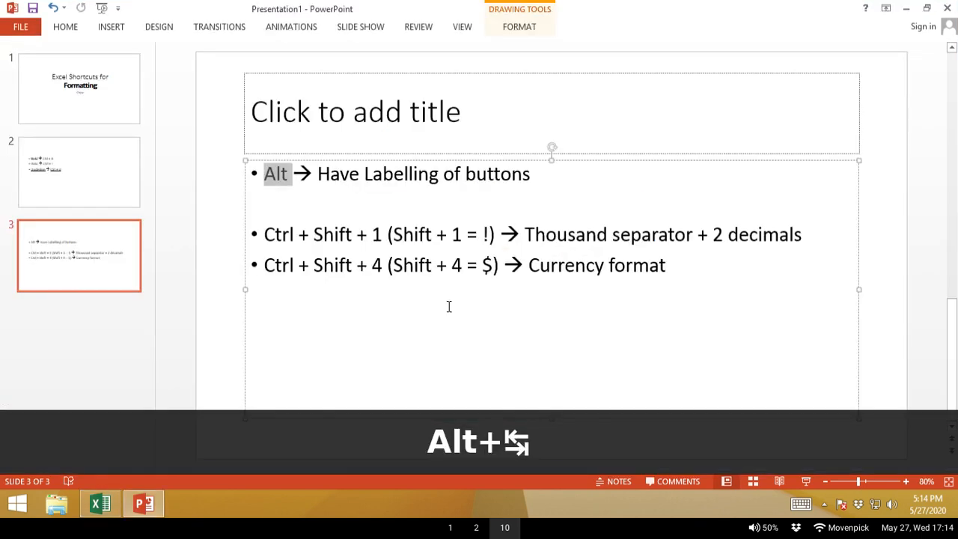
click(449, 307)
drag(314, 234, 385, 235)
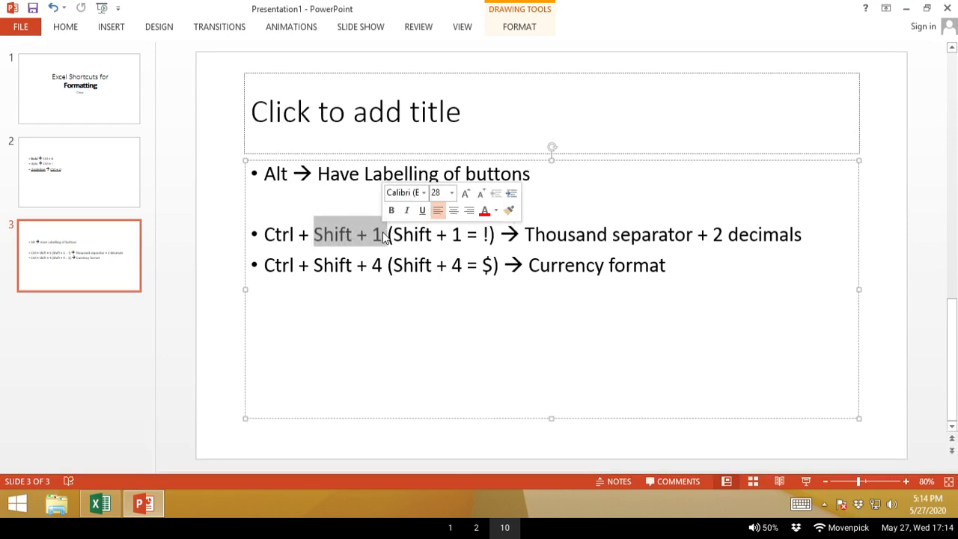
click(485, 238)
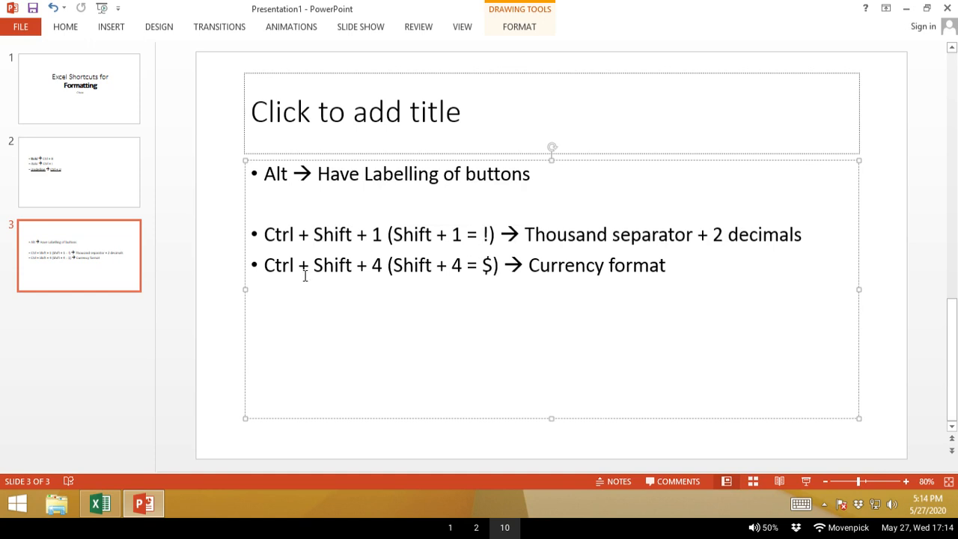
drag(392, 269, 491, 267)
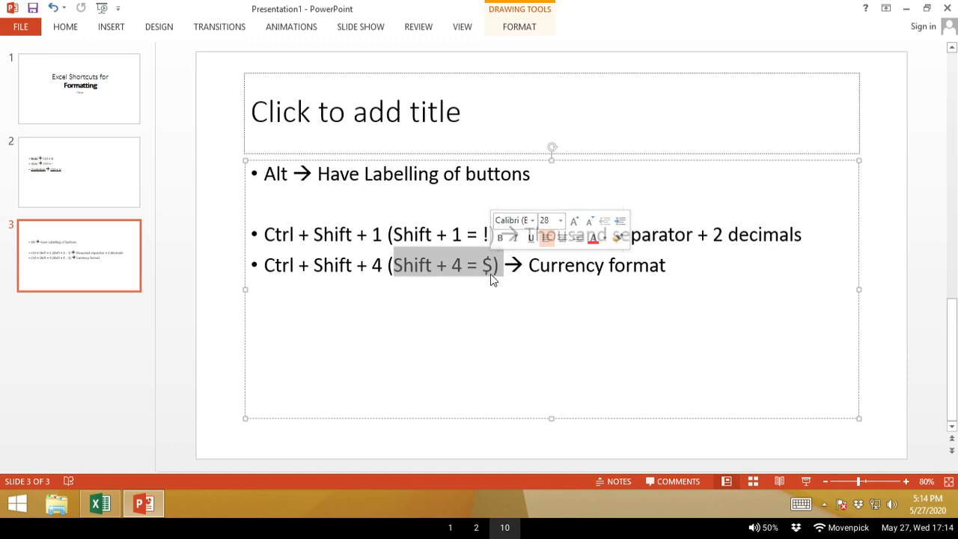
click(491, 271)
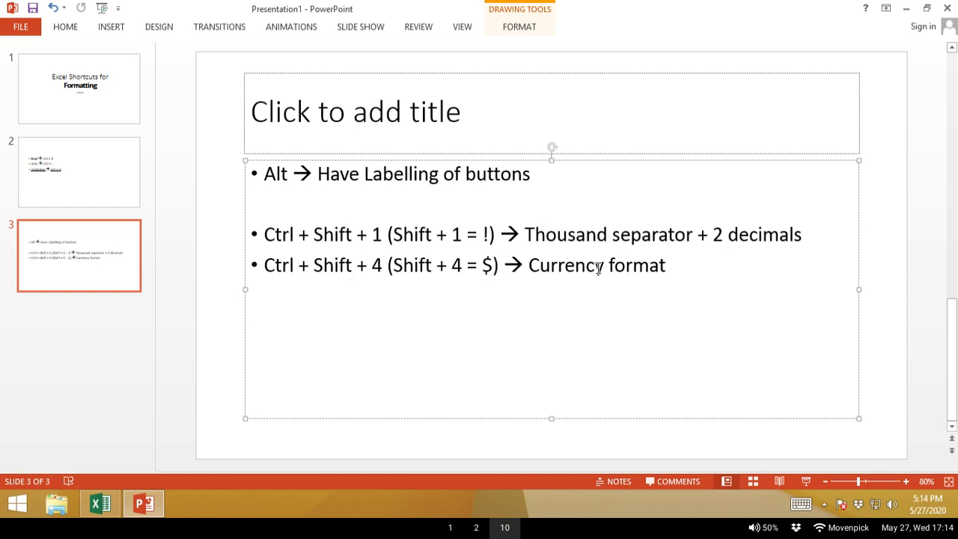
Return to Excel and compare the number formats applied to cells E18 and E19.
key(alt+Tab)
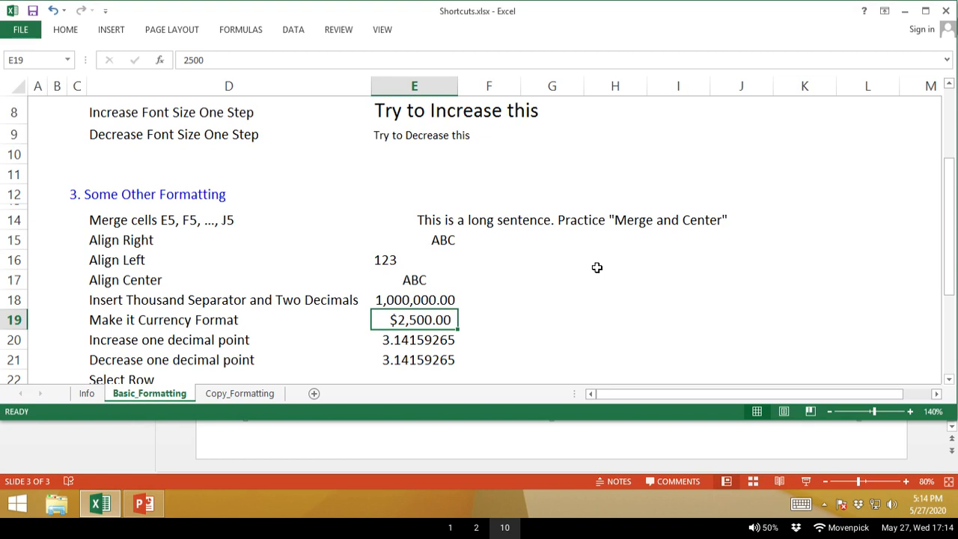
key(ctrl+shift+4)
key(shift+Up)
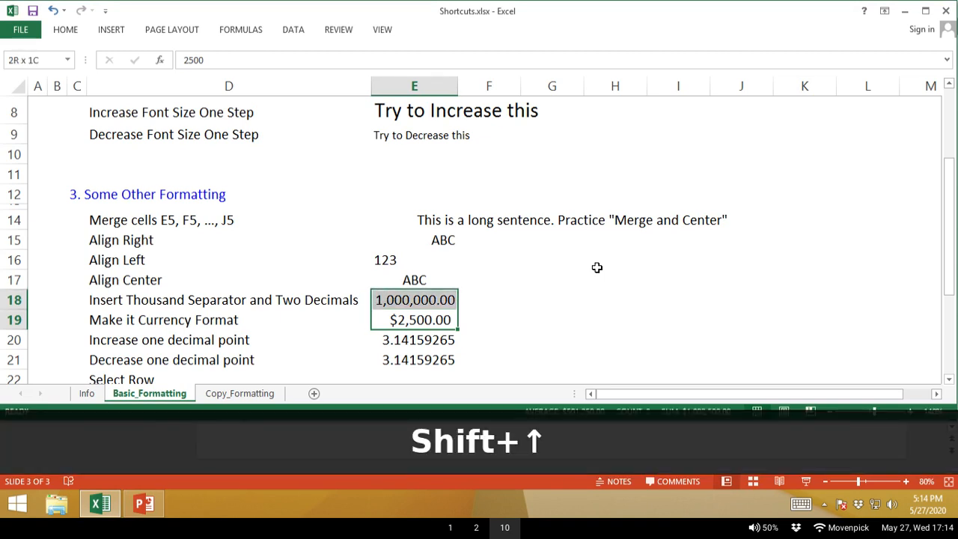
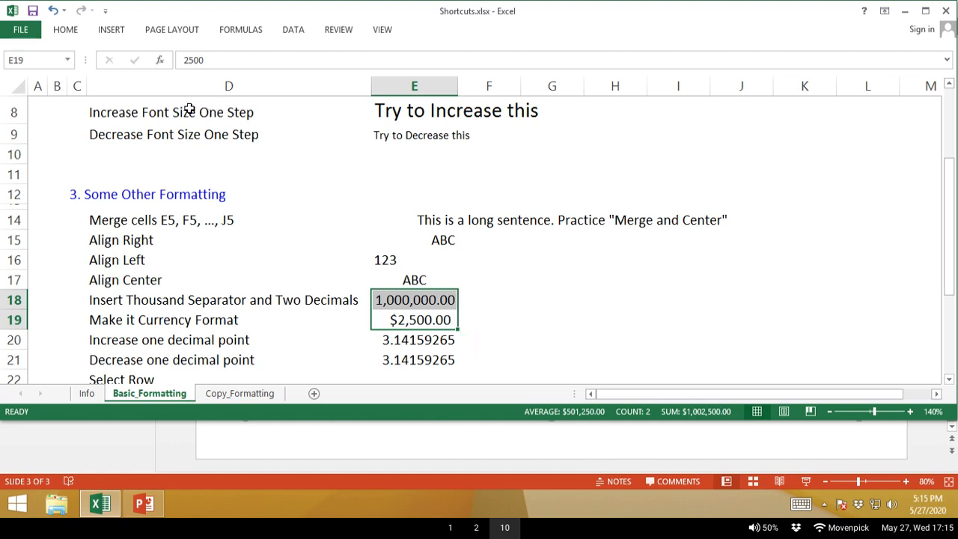
click(68, 33)
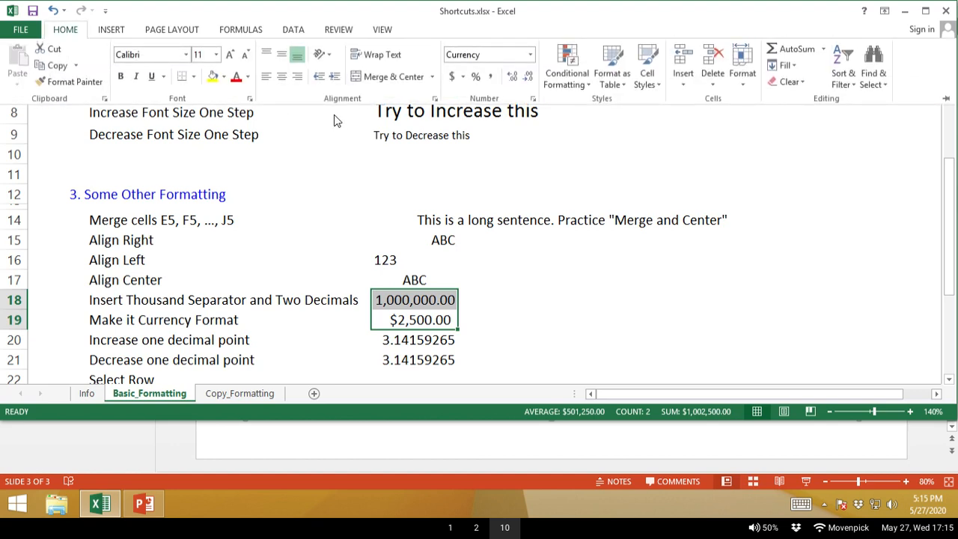
key(Return)
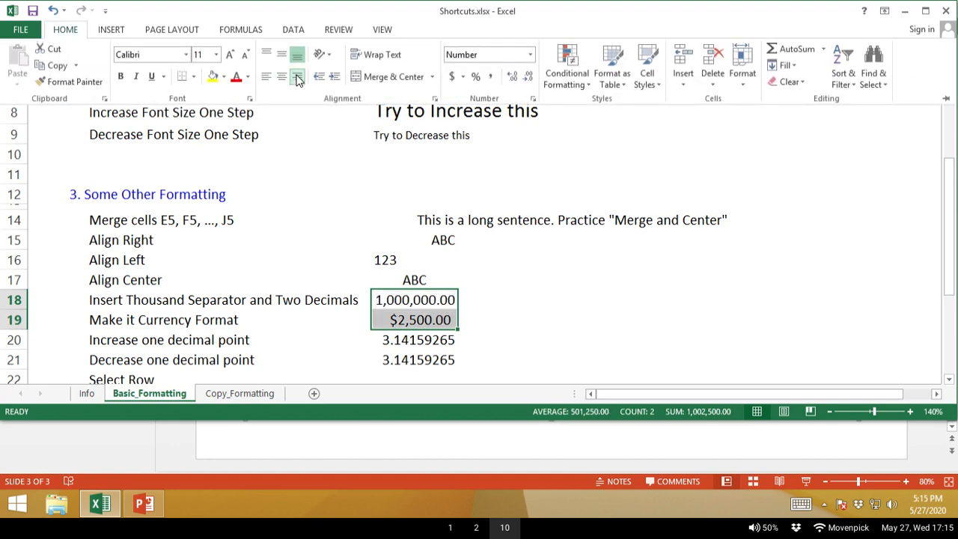
click(449, 313)
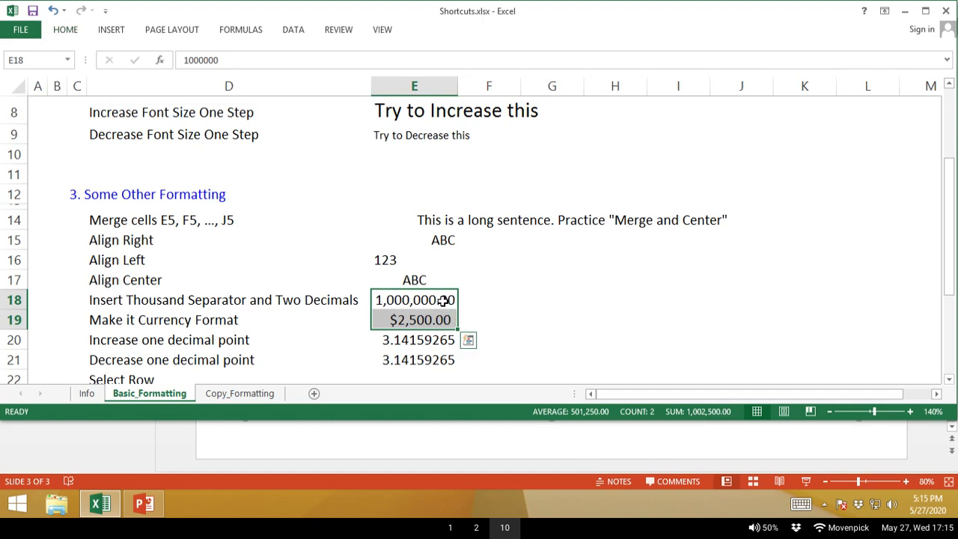
click(439, 300)
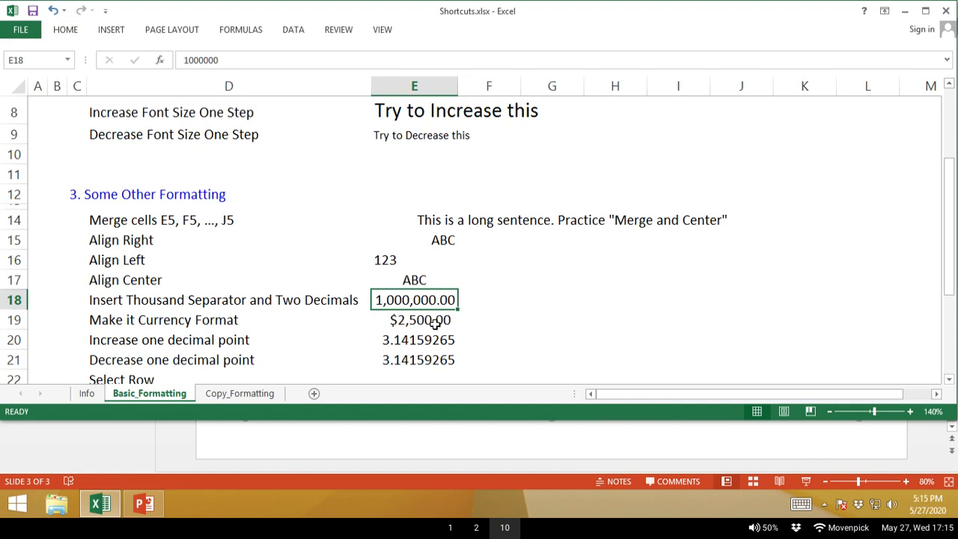
click(434, 323)
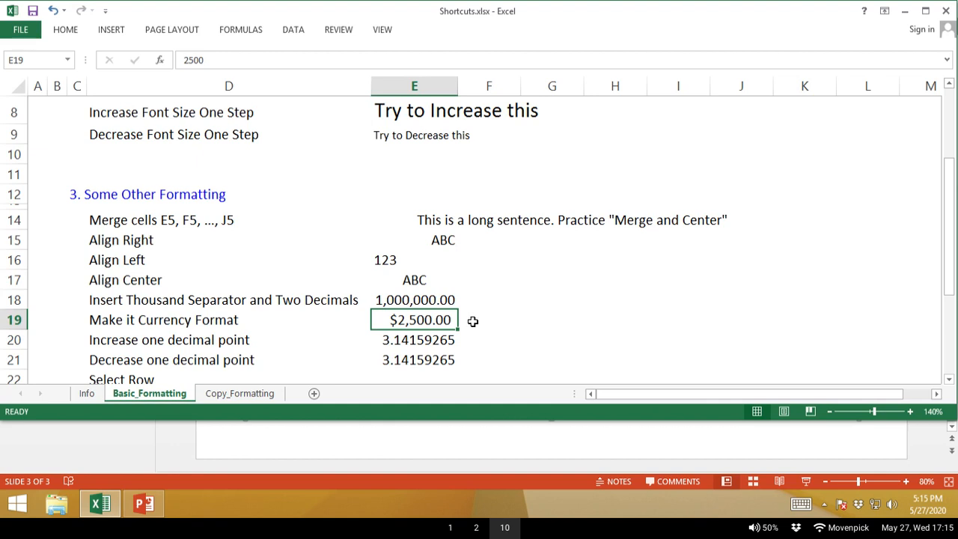
Increase the pi value in cell E20 by one decimal place.
click(441, 339)
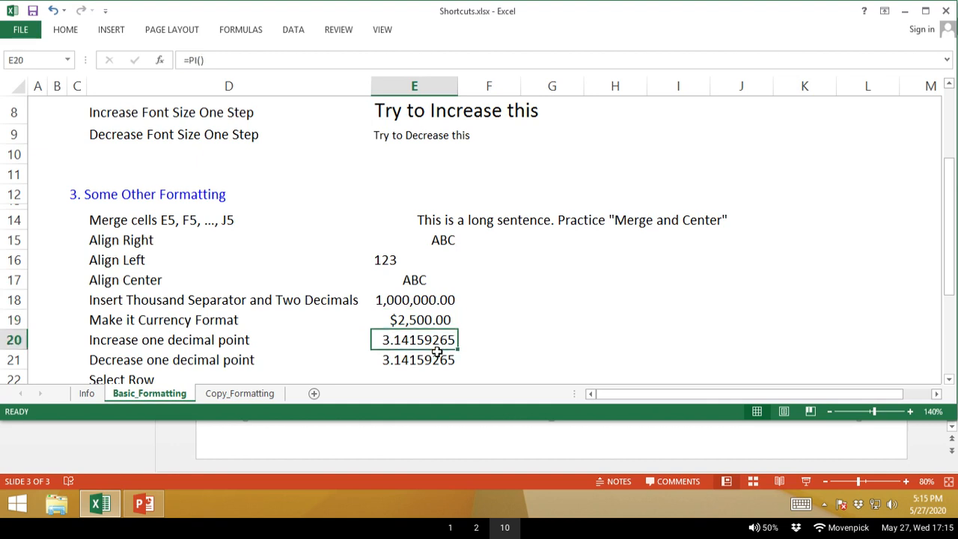
drag(437, 352, 436, 357)
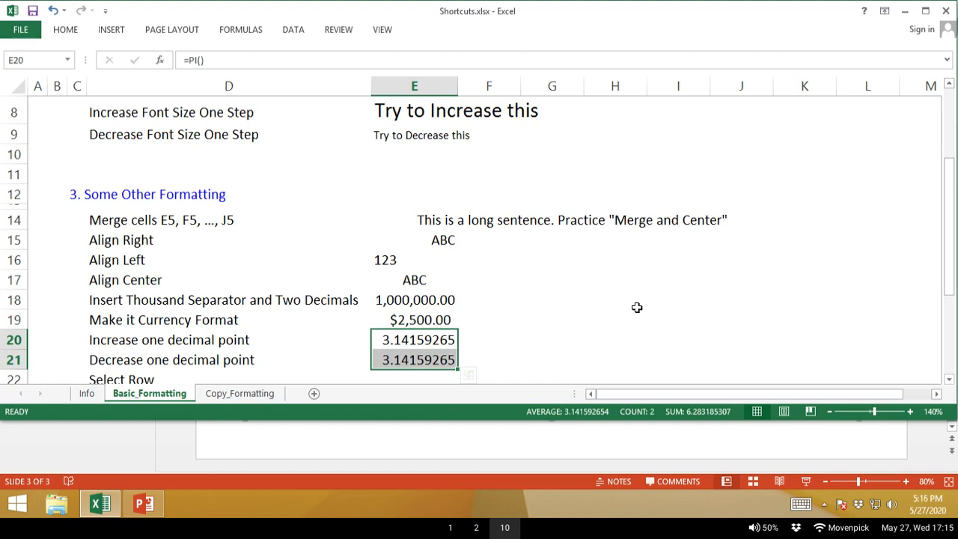
key(Right)
key(Left)
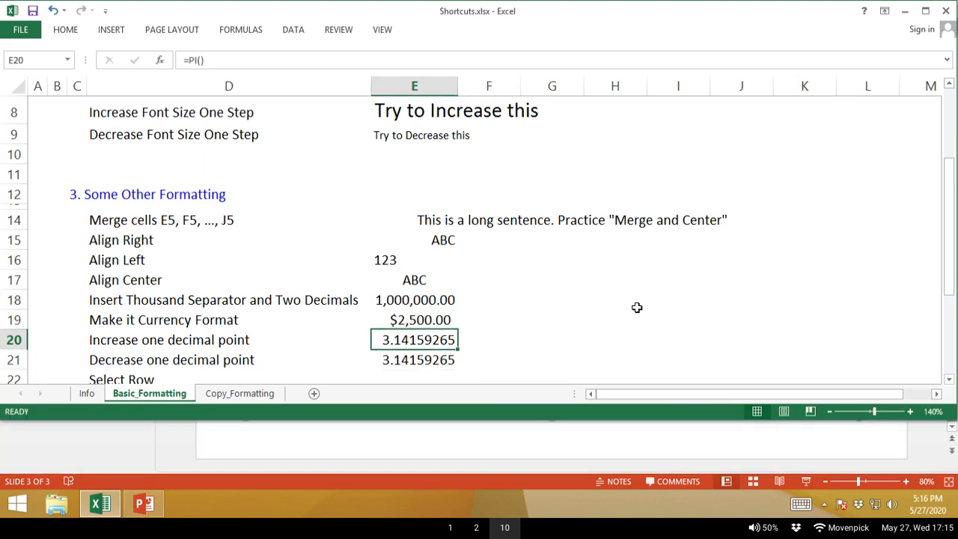
key(alt+h)
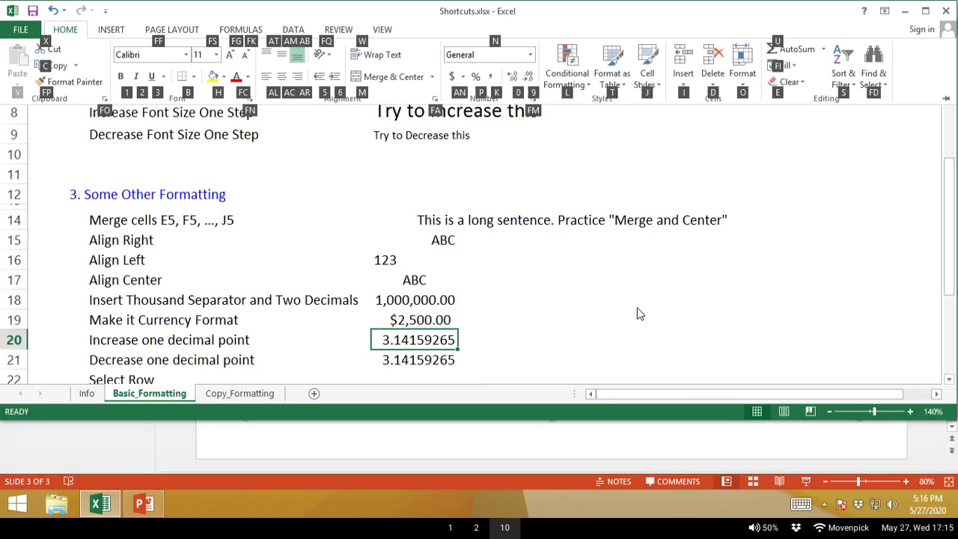
key(0)
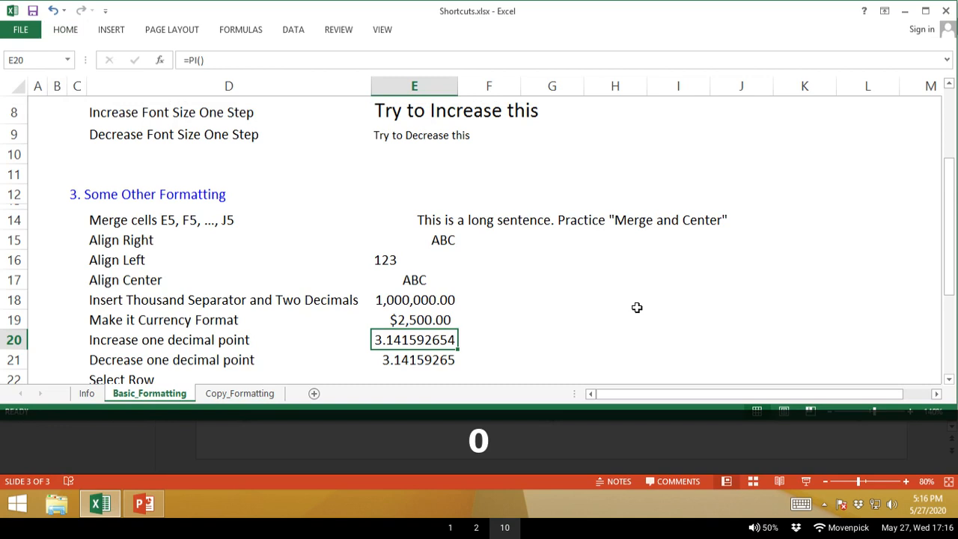
Add another decimal place to cell E20 and widen column E so the longer number fits.
key(Down)
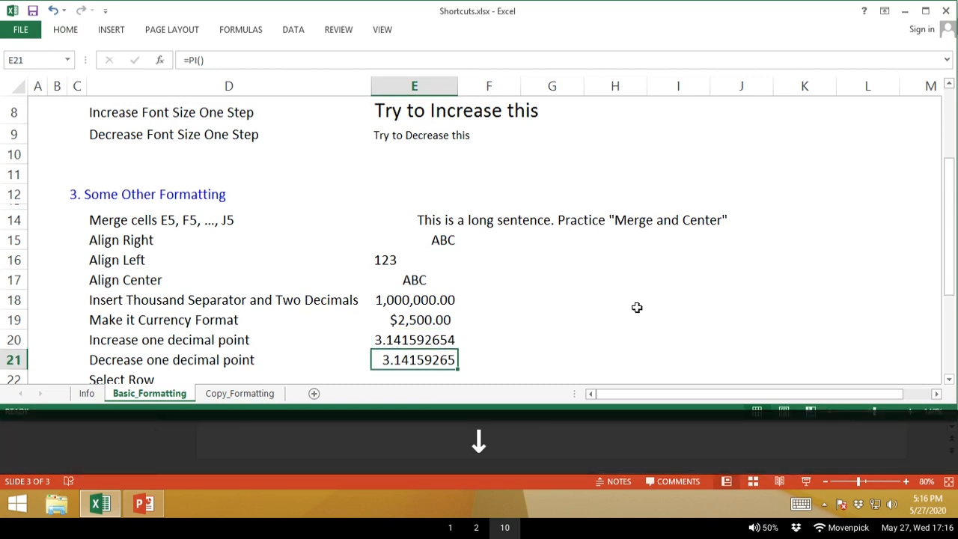
key(Up)
key(alt)
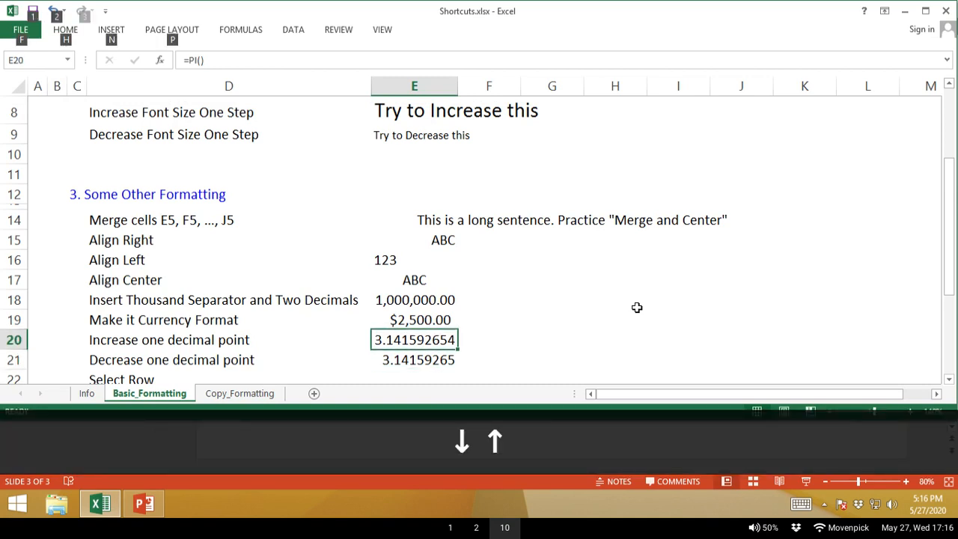
key(Escape)
key(Escape)
key(alt)
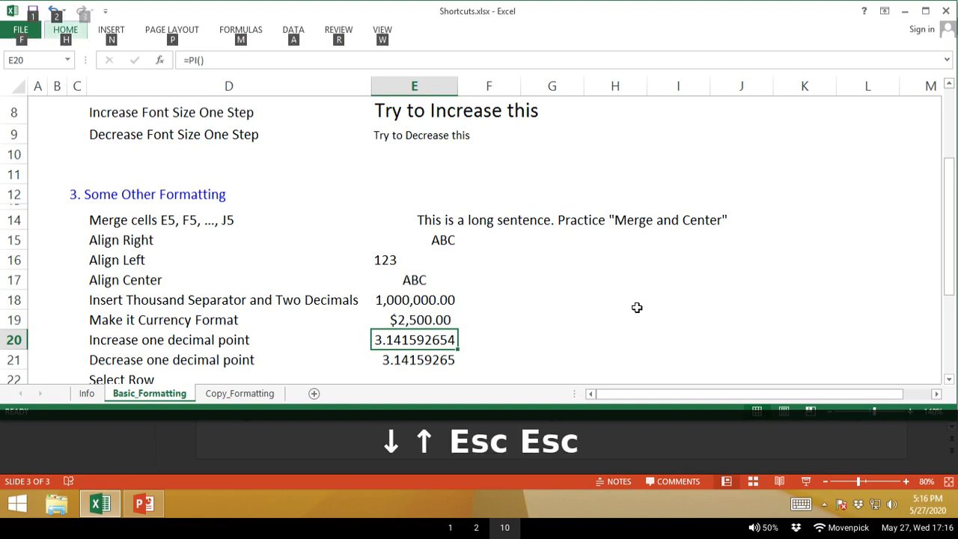
key(h)
key(0)
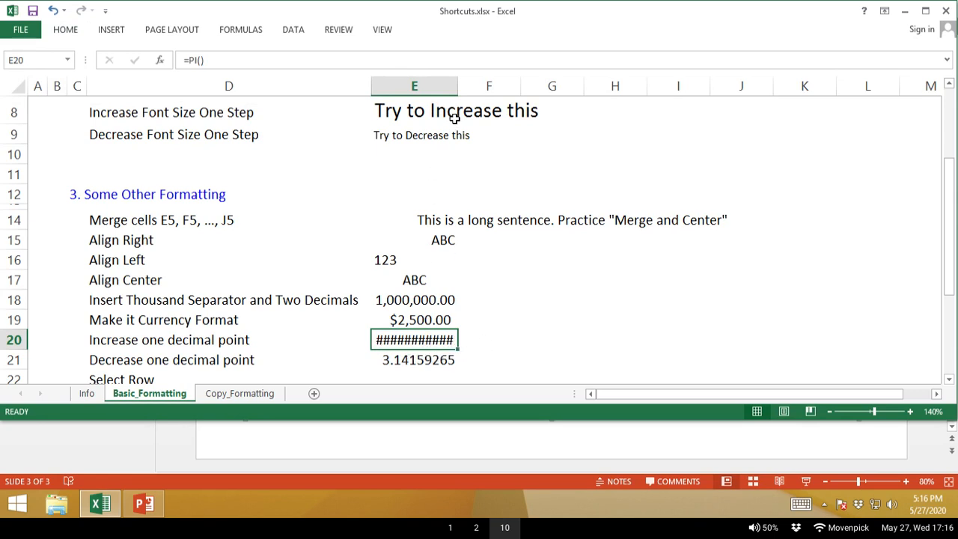
drag(457, 89, 480, 88)
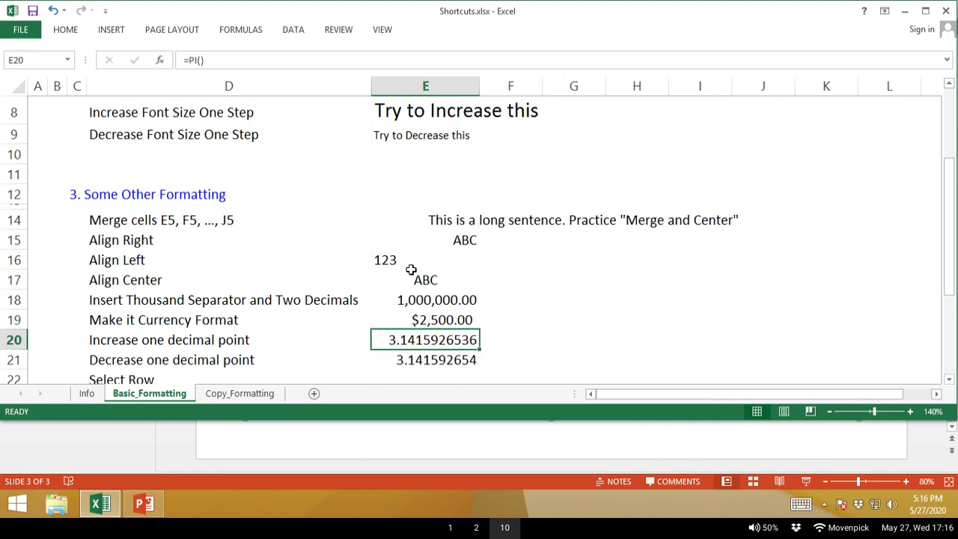
Decrease the pi value in cell E21 by two decimal places.
click(423, 360)
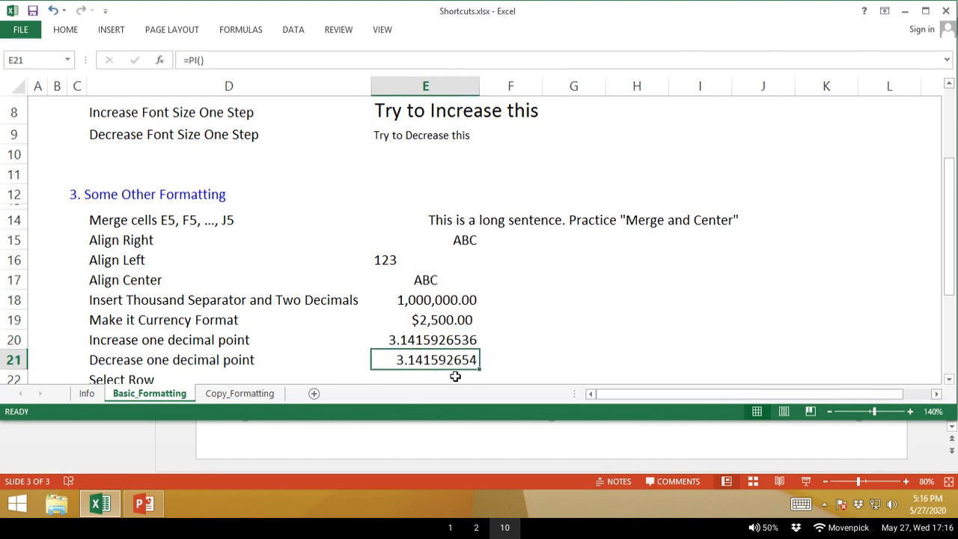
key(alt)
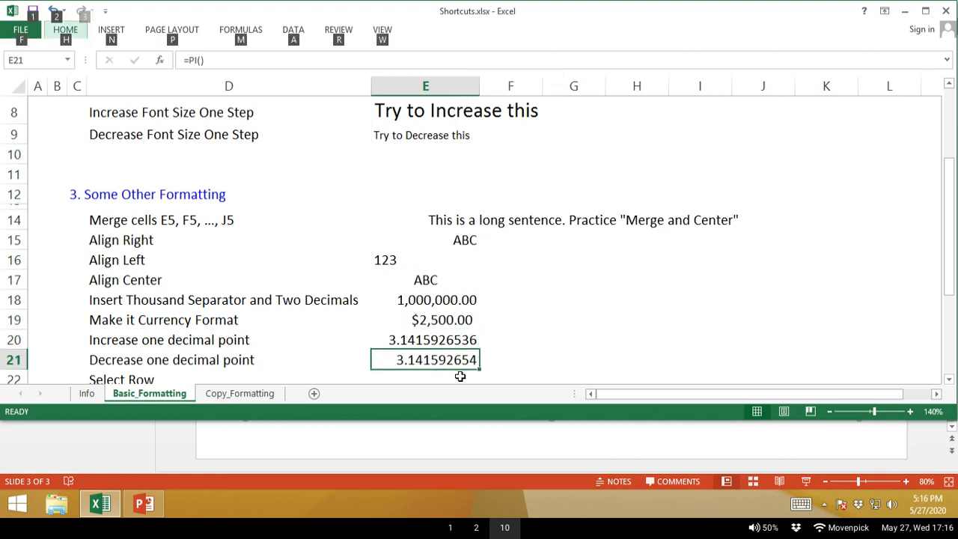
key(h)
key(9)
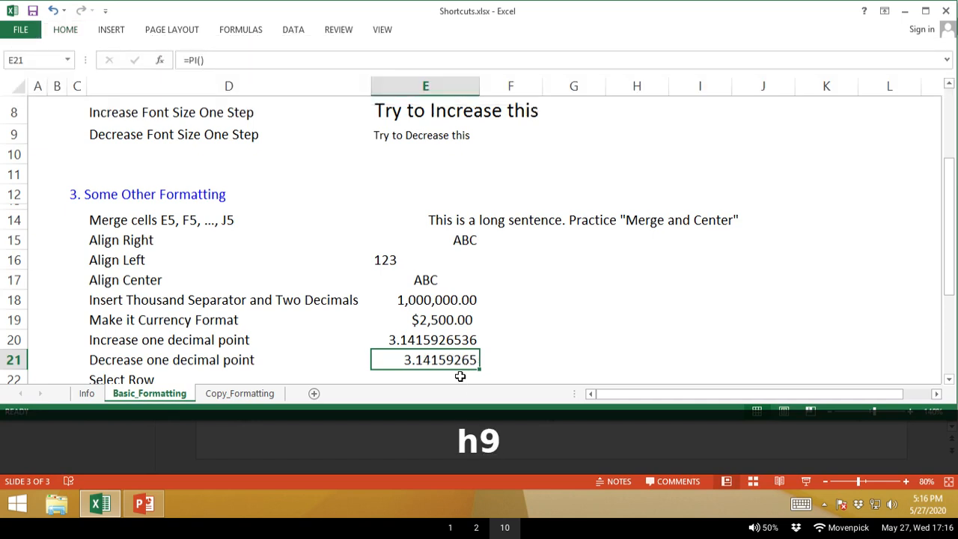
key(alt)
key(h)
key(9)
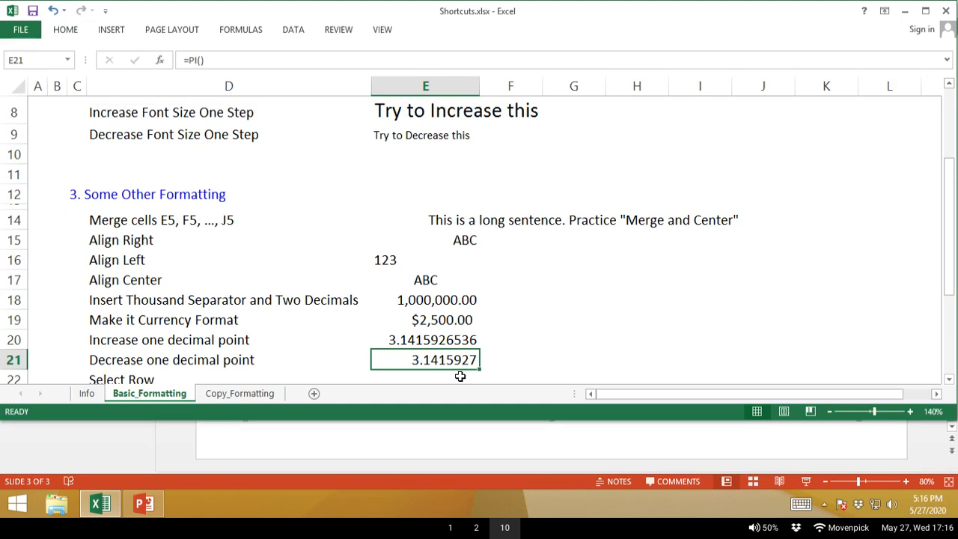
Go to cell E22 beside the Select Row label and select the entire row 22.
key(Down)
key(Down)
key(Up)
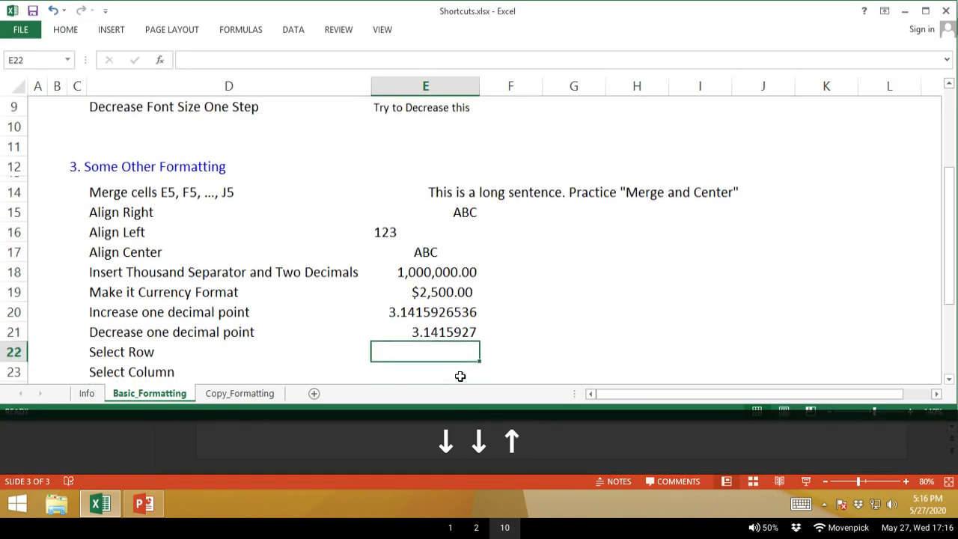
key(Down)
key(Left)
key(Up)
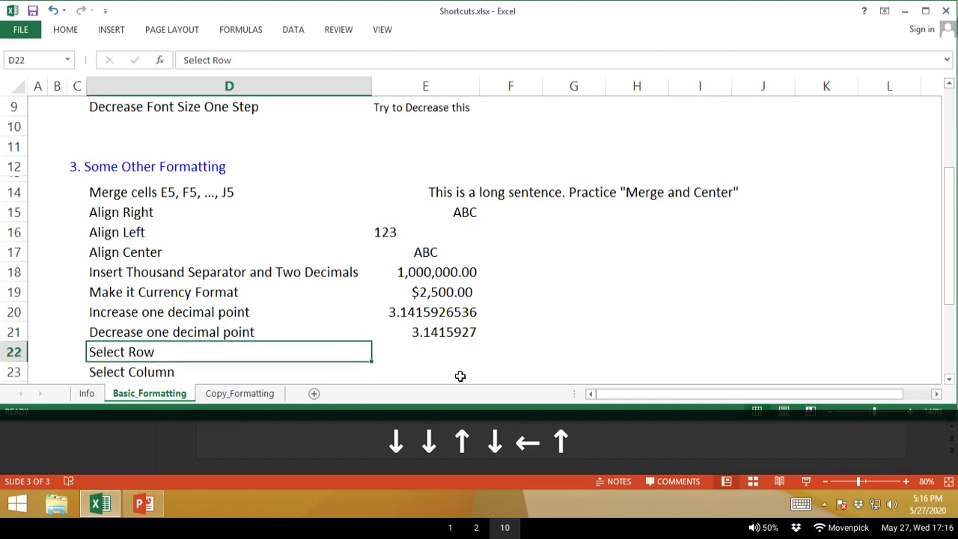
key(Right)
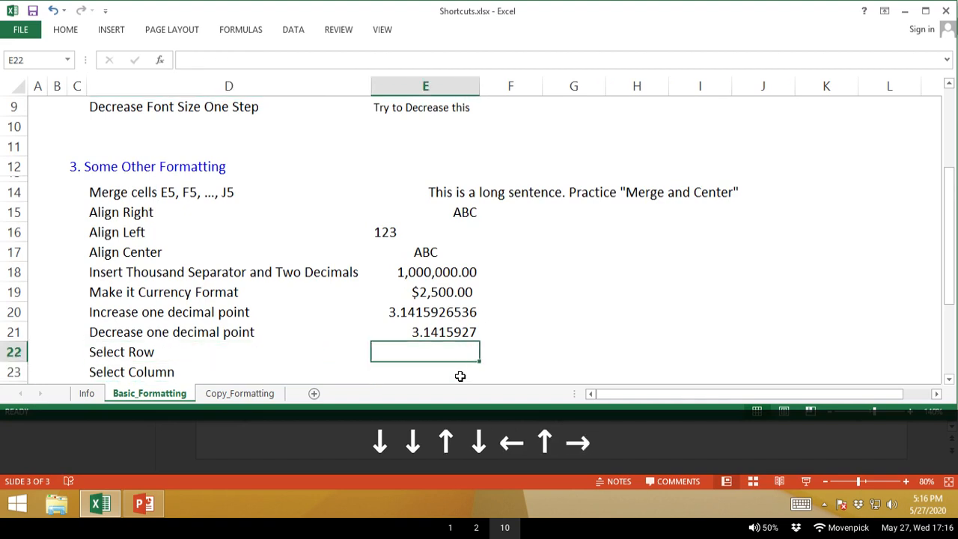
key(shift+space)
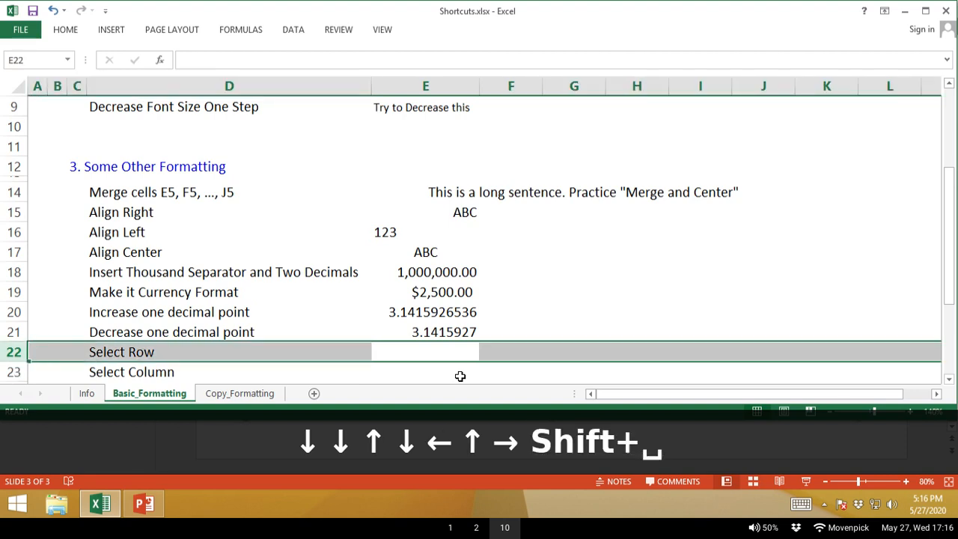
key(Escape)
text(Shift)
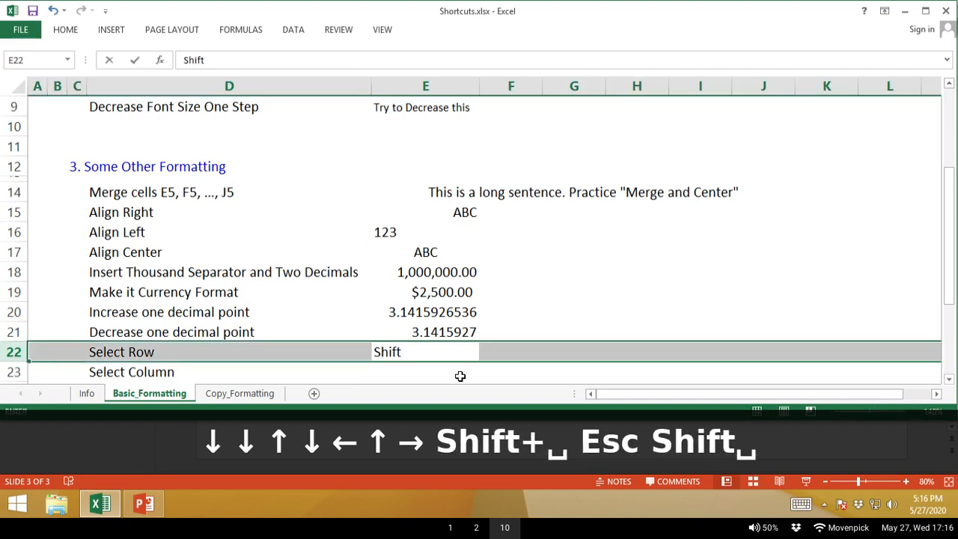
key(Escape)
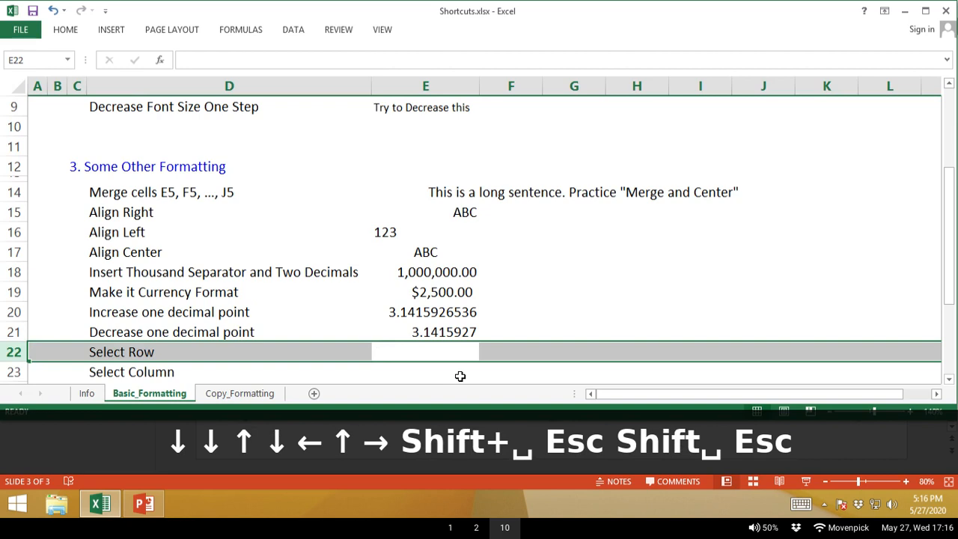
Switch to the PowerPoint notes and, after a blank line below the currency format note, add the bullet "Shift + Space = Select Row".
key(alt+Tab)
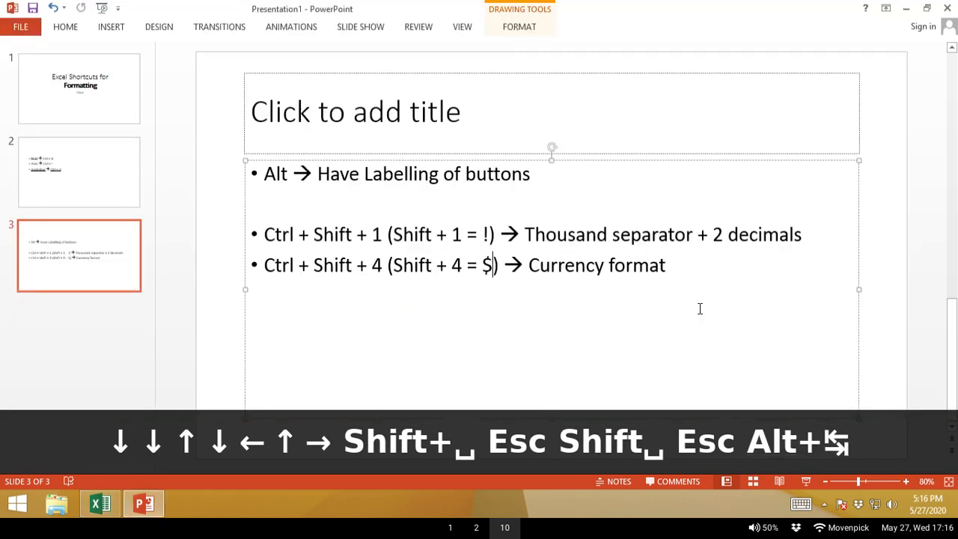
click(703, 278)
key(Return)
key(Return)
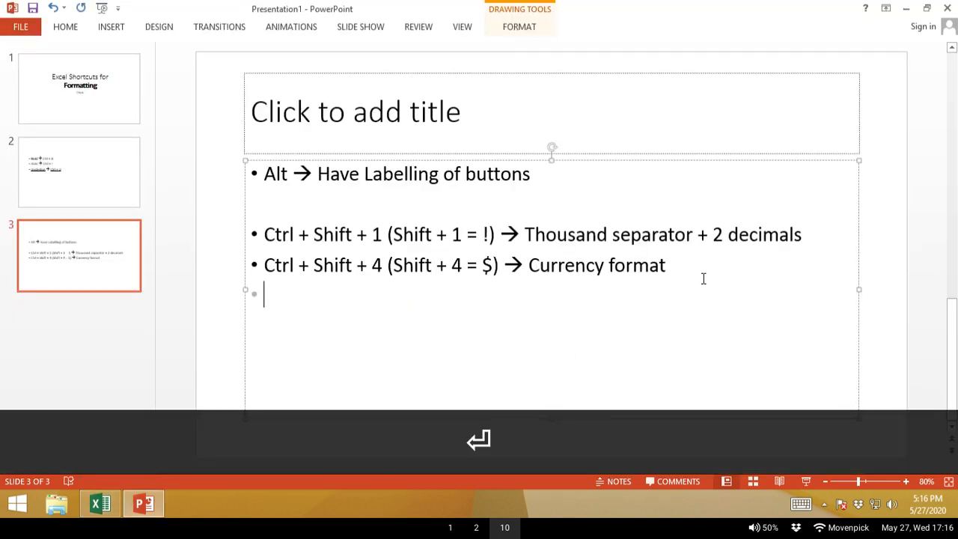
text(Shift +)
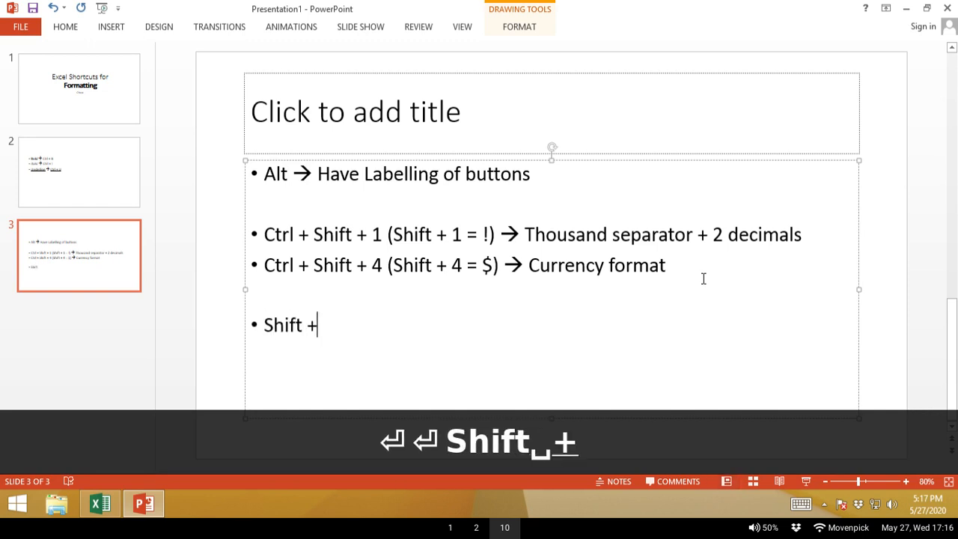
key(Left)
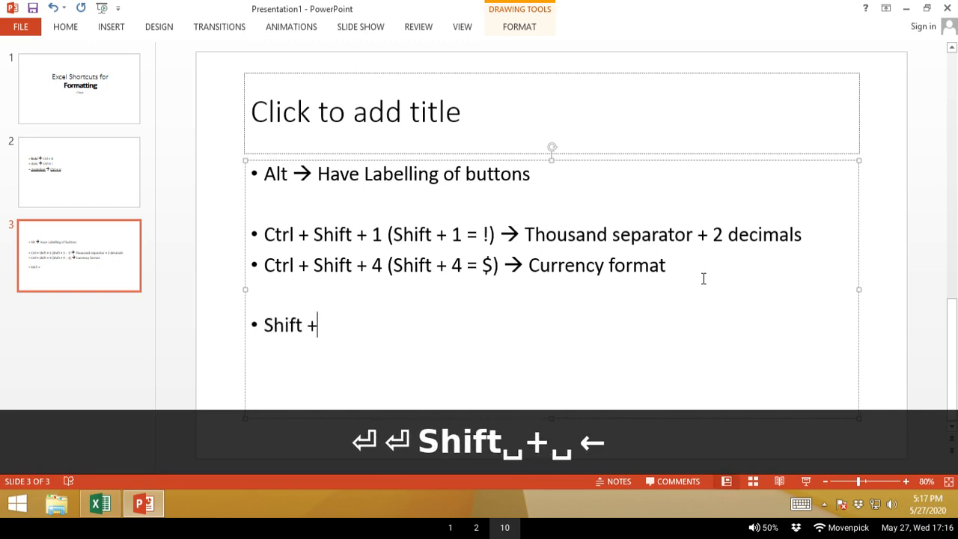
key(Right)
text($pace = Se)
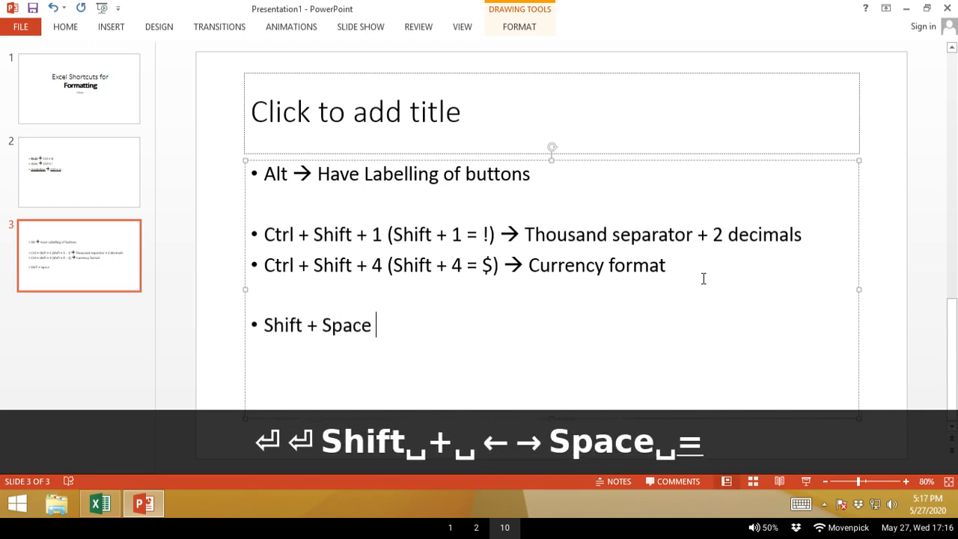
text(lect Row)
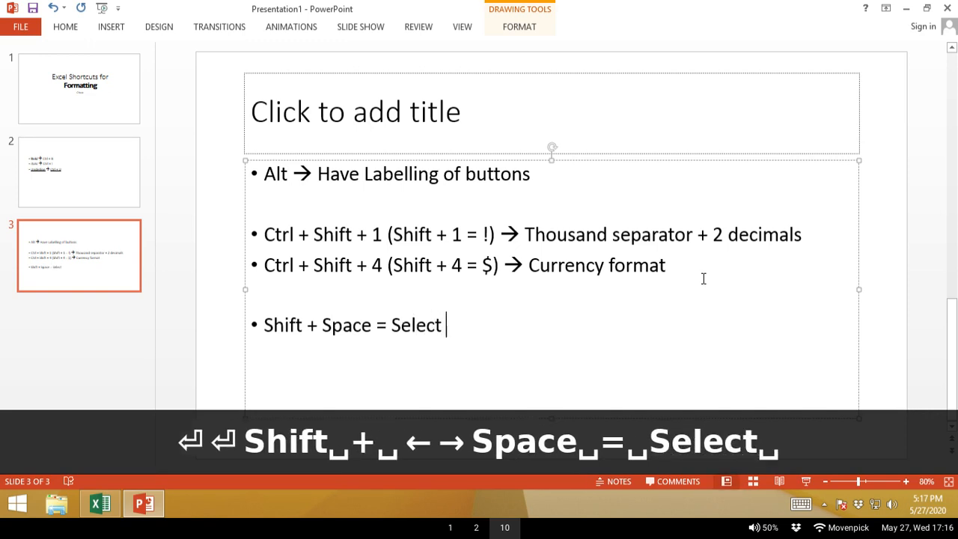
key(Return)
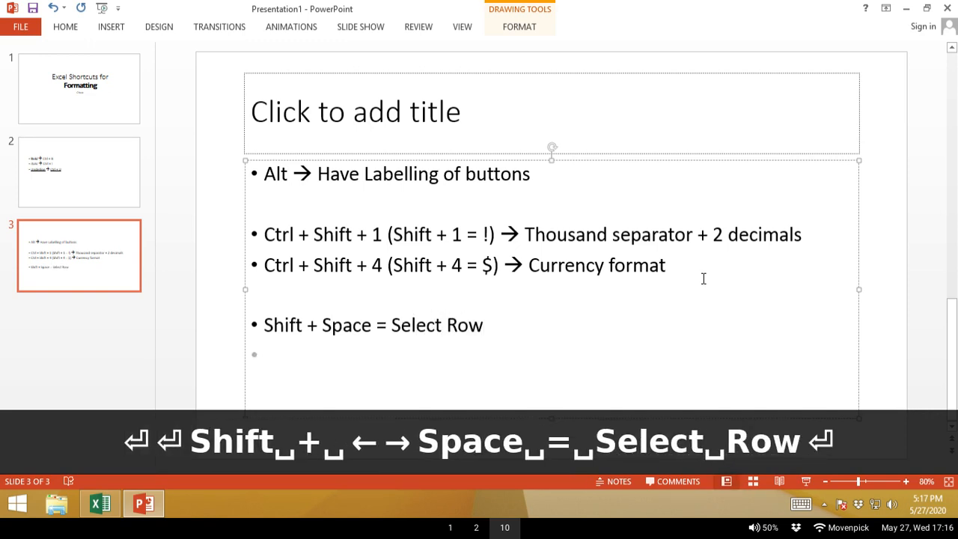
Add the bullet "Ctrl + Space = Select Column" below the row selection note.
text(= Sel)
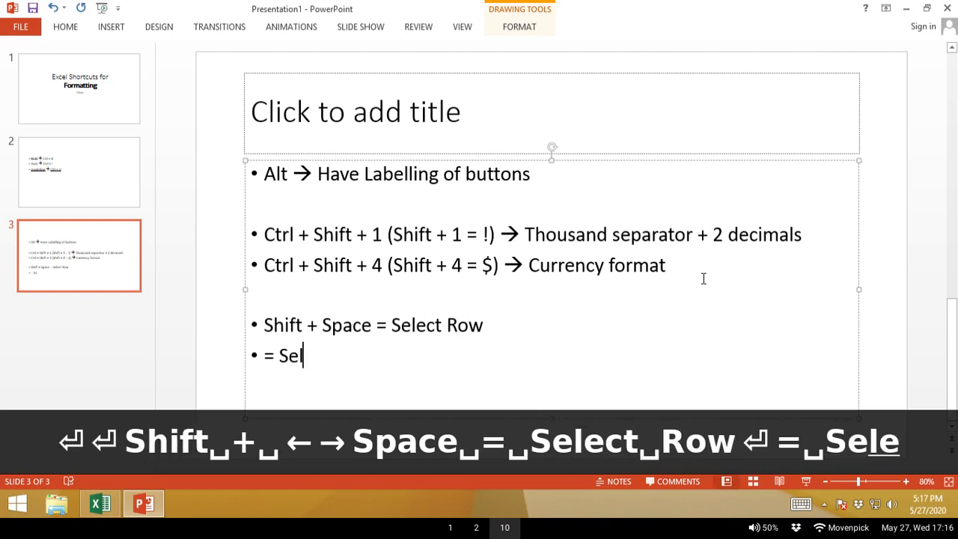
text(ect Column)
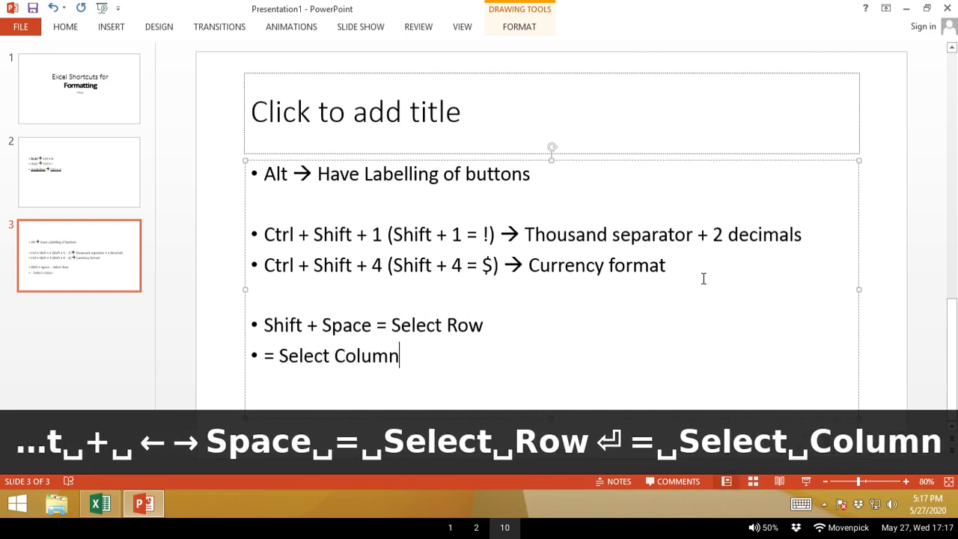
key(Home)
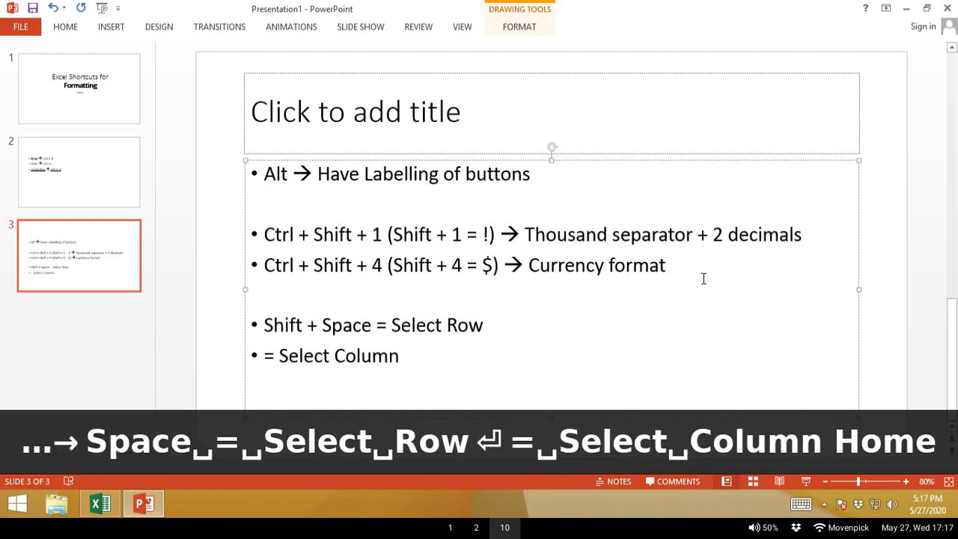
text(Ctrl )
text(+ Space)
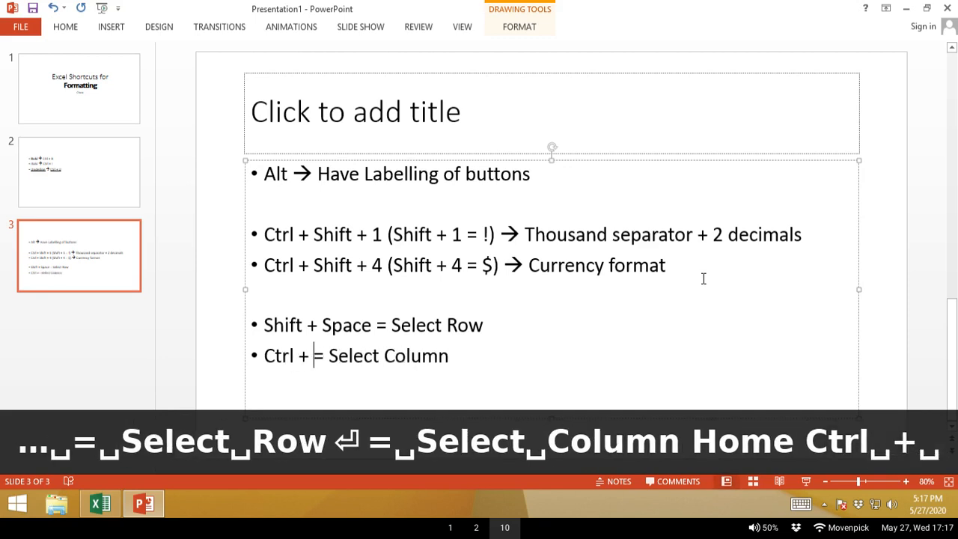
Return to Excel and extend the selection from cell E22 to its entire column.
key(alt+Tab)
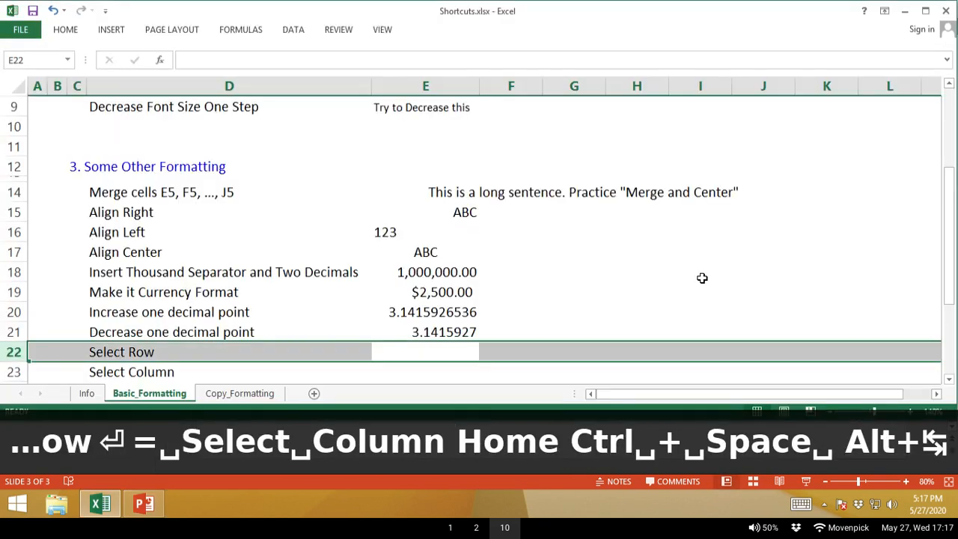
key(Left)
key(Right)
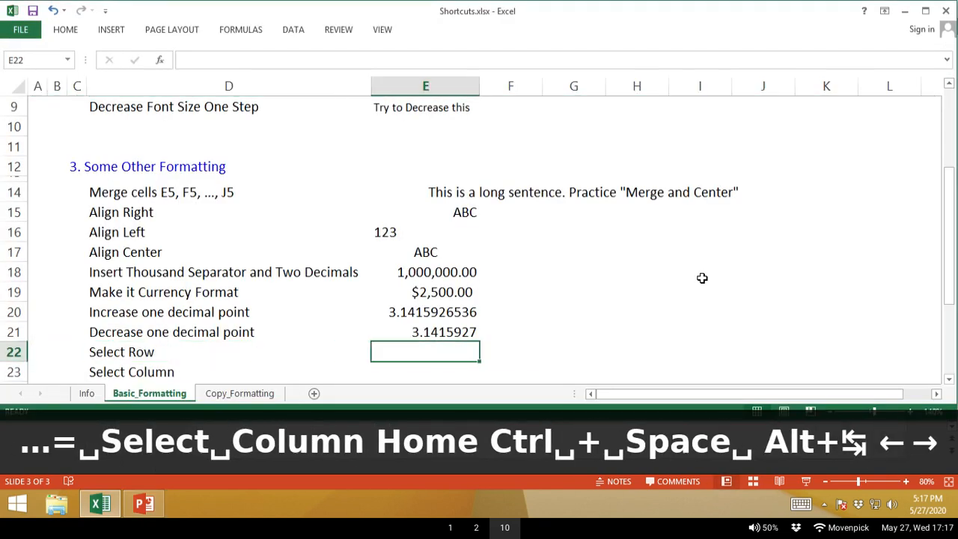
key(ctrl+space)
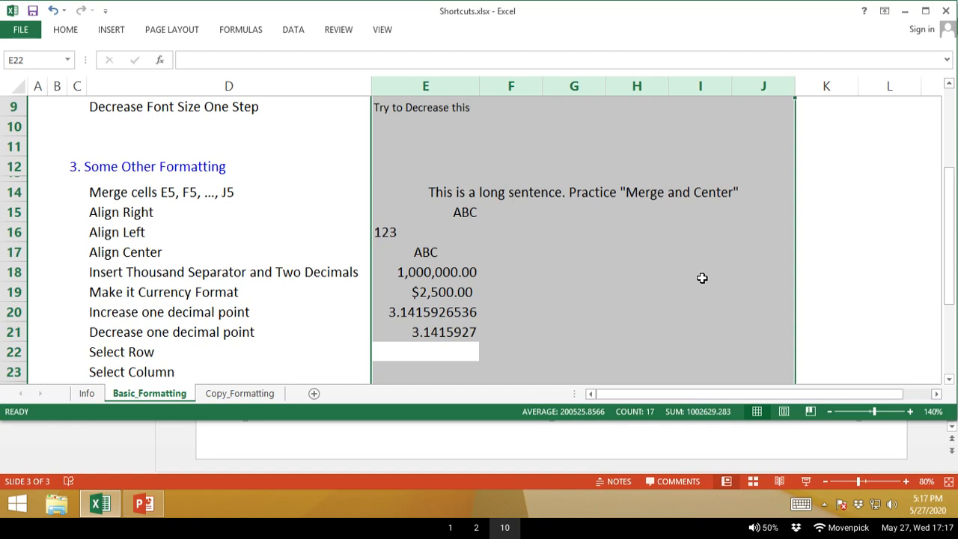
Go up to the merged cell in row 14, then select only column E as a whole.
key(Up)
key(Up)
key(Up)
key(Up)
key(Up)
key(Up)
key(Up)
key(Up)
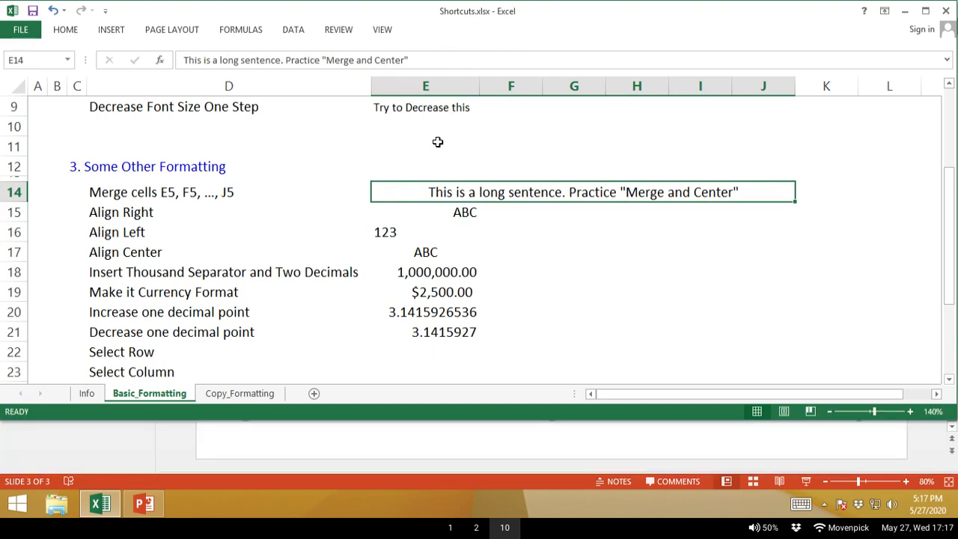
click(437, 90)
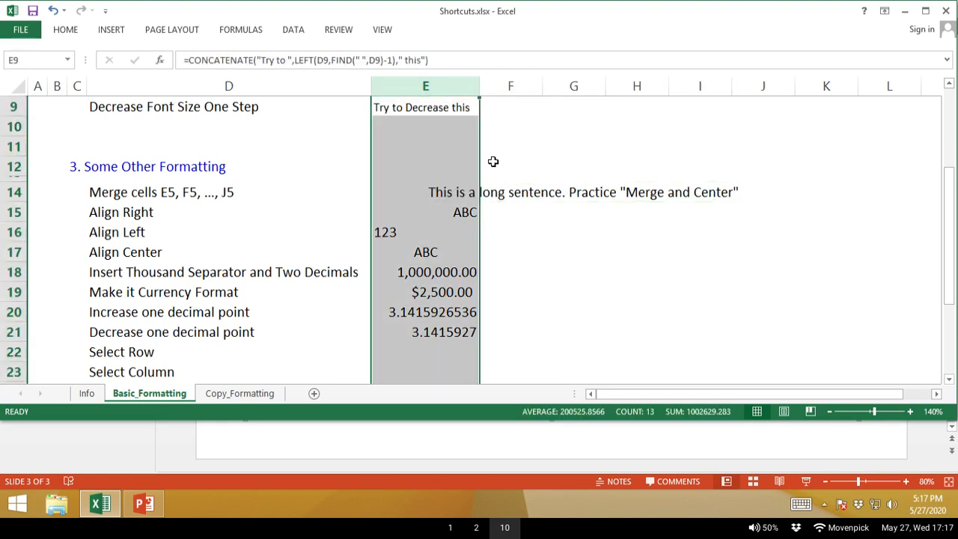
Extend the selection from cell F18 to its whole column, then select the merged cell in row 14.
click(493, 265)
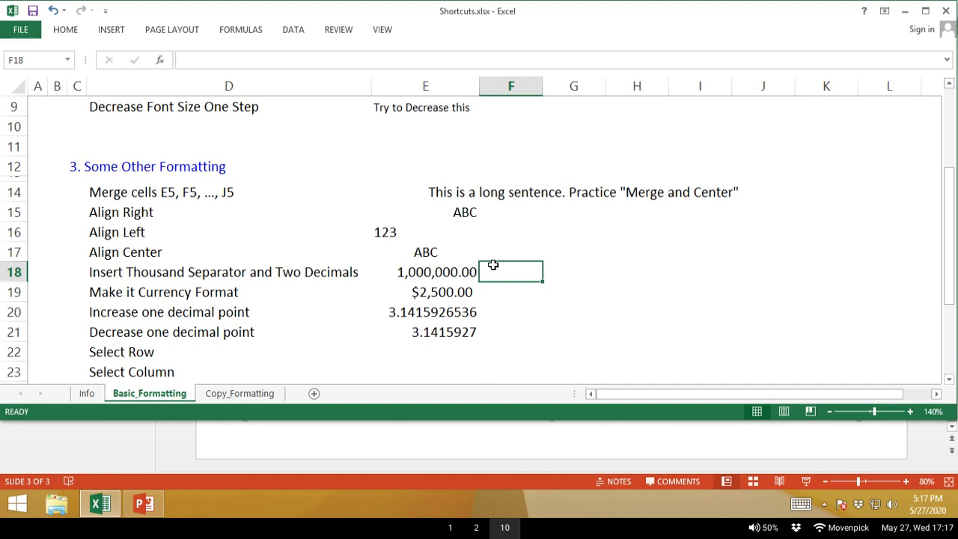
key(ctrl+space)
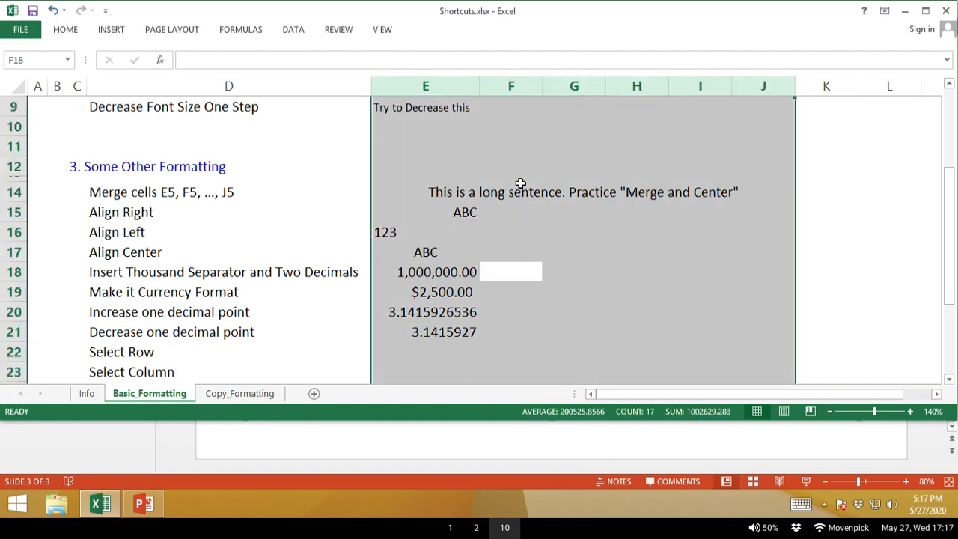
click(520, 186)
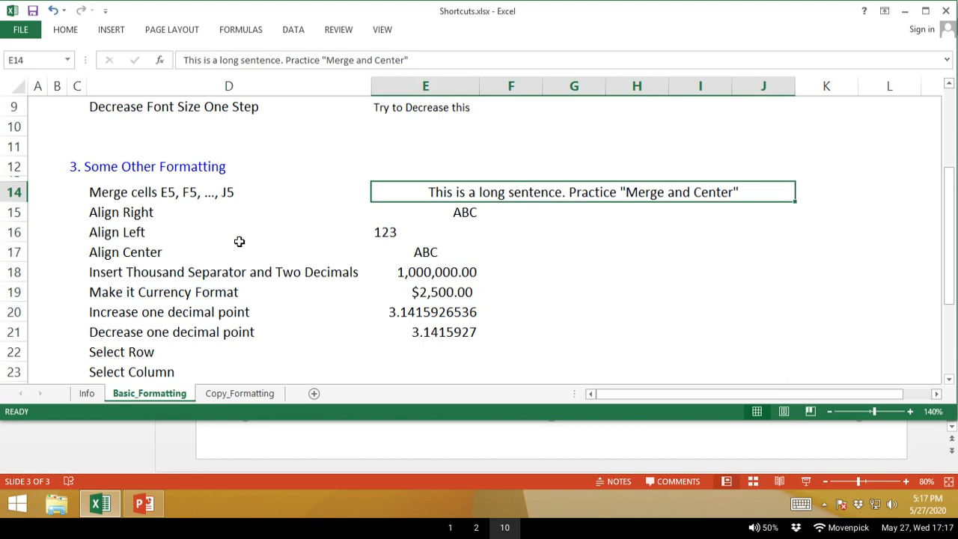
From cell D19, select the whole of column D and then the entire row 19.
click(230, 289)
key(ctrl+space)
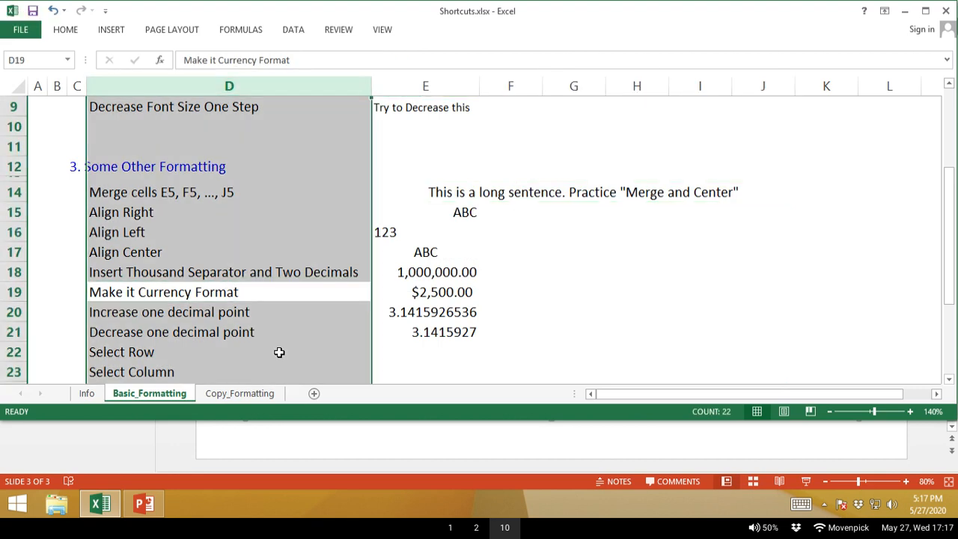
key(shift+space)
key(Right)
key(Left)
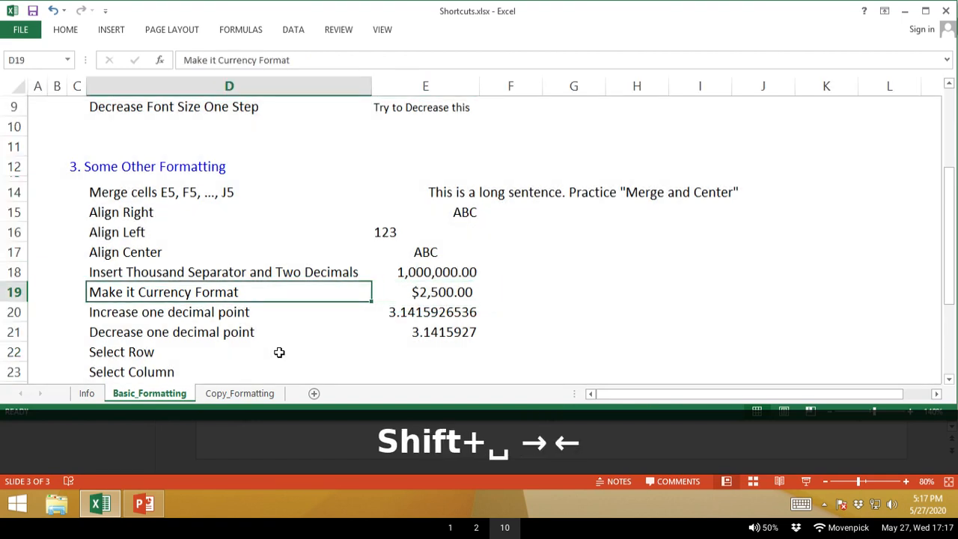
key(shift+space)
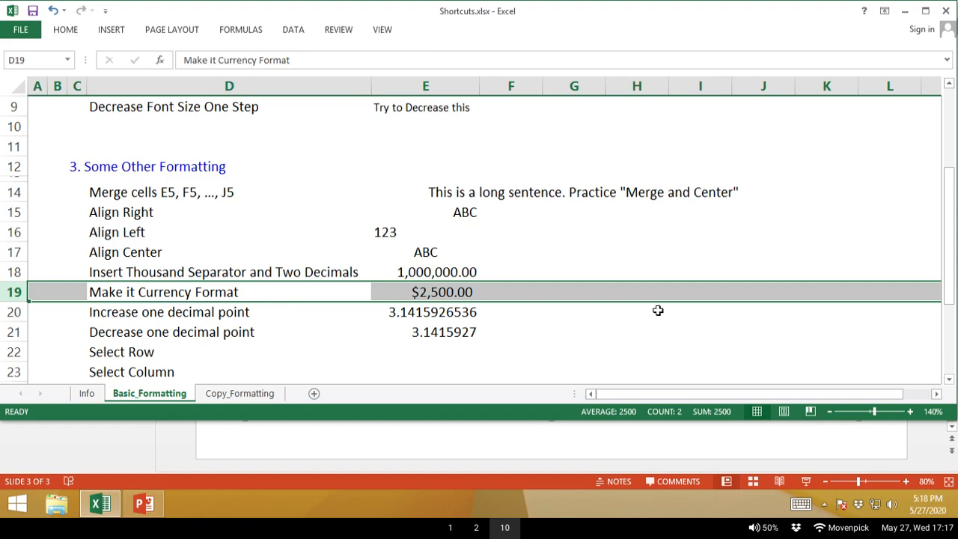
Select all cells of the sheet, then return to the Select Row label in cell D22.
key(ctrl+a)
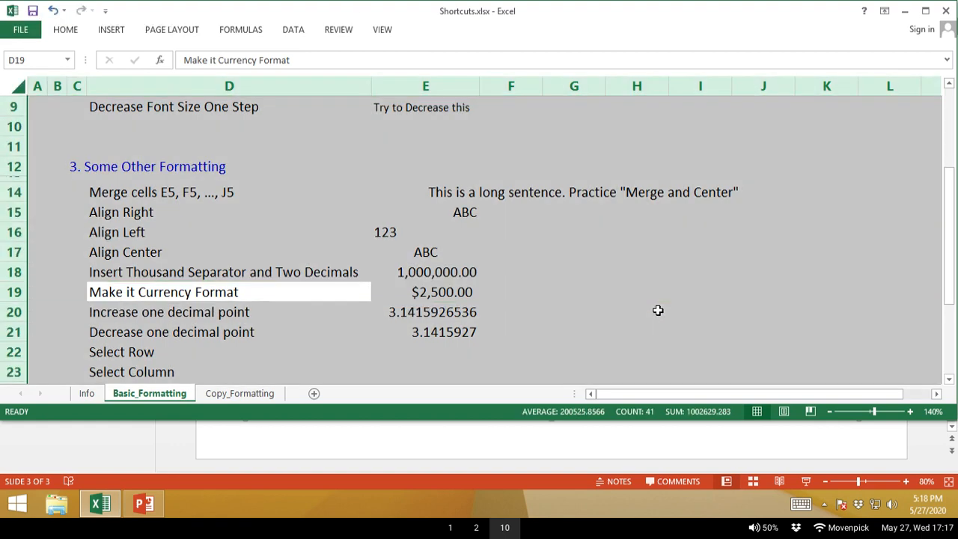
click(436, 307)
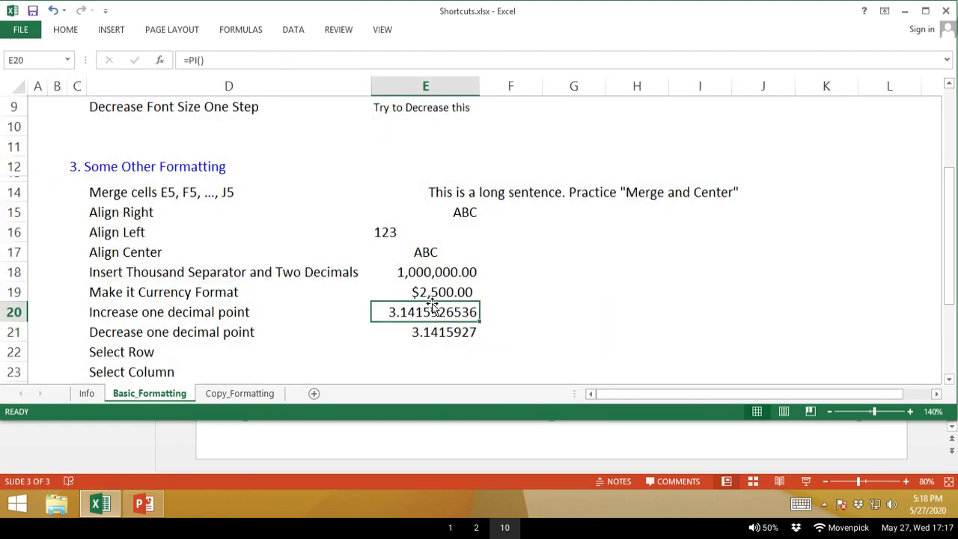
click(357, 360)
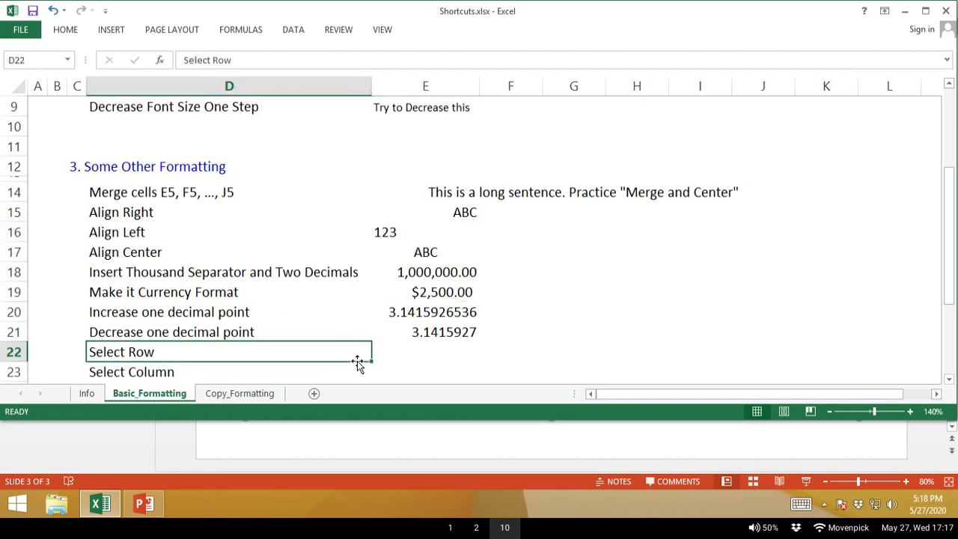
Insert an entire row above row 24, the "Insert New Row Above" row.
key(Down)
key(Down)
key(Down)
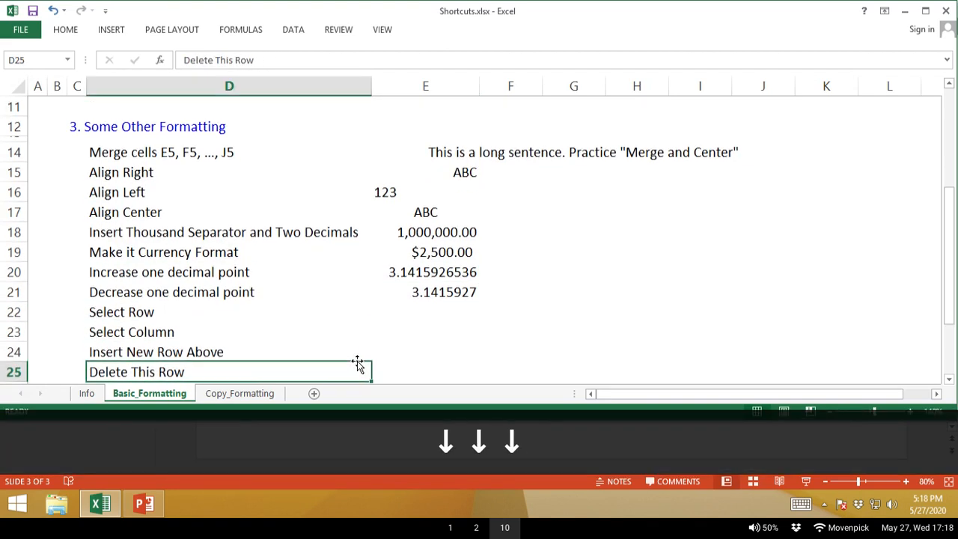
key(Right)
key(Left)
key(Down)
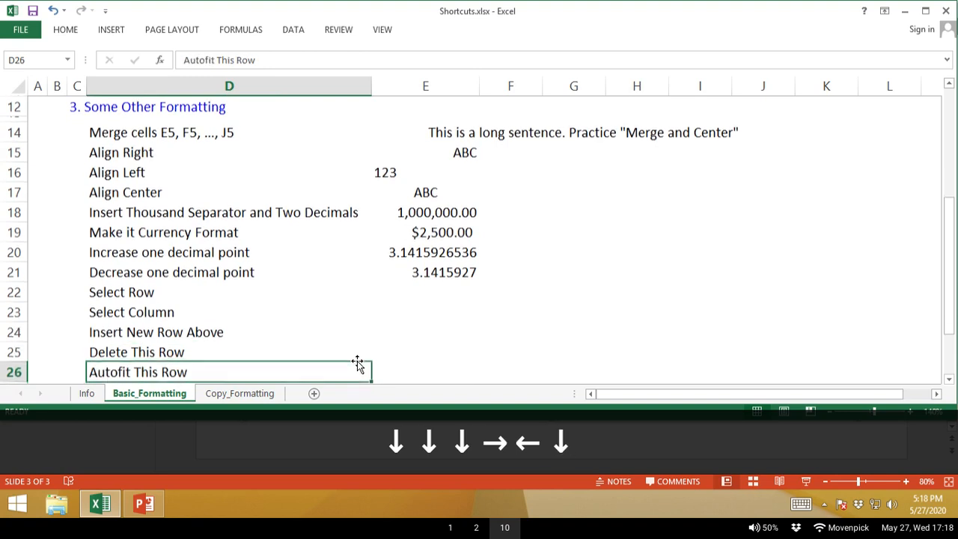
key(Up)
key(Up)
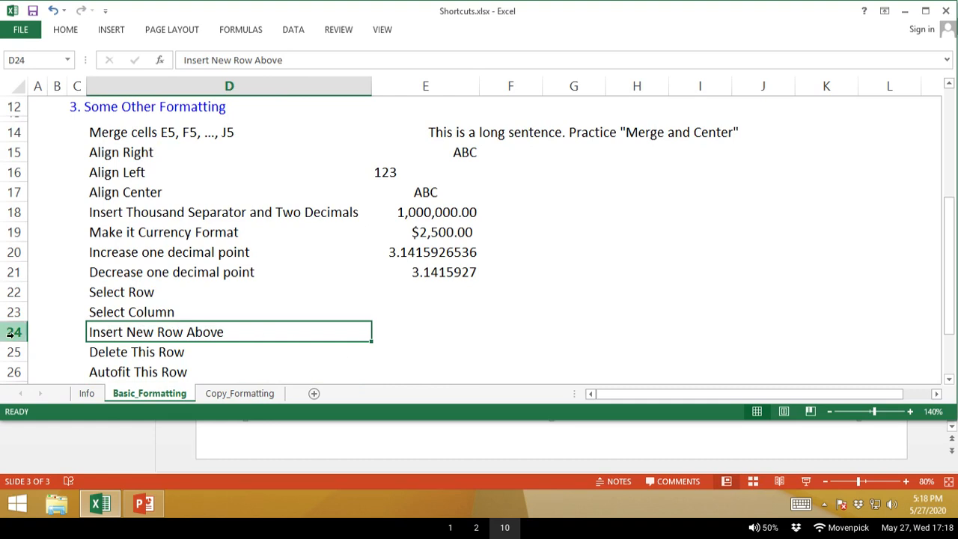
key(ctrl+plus)
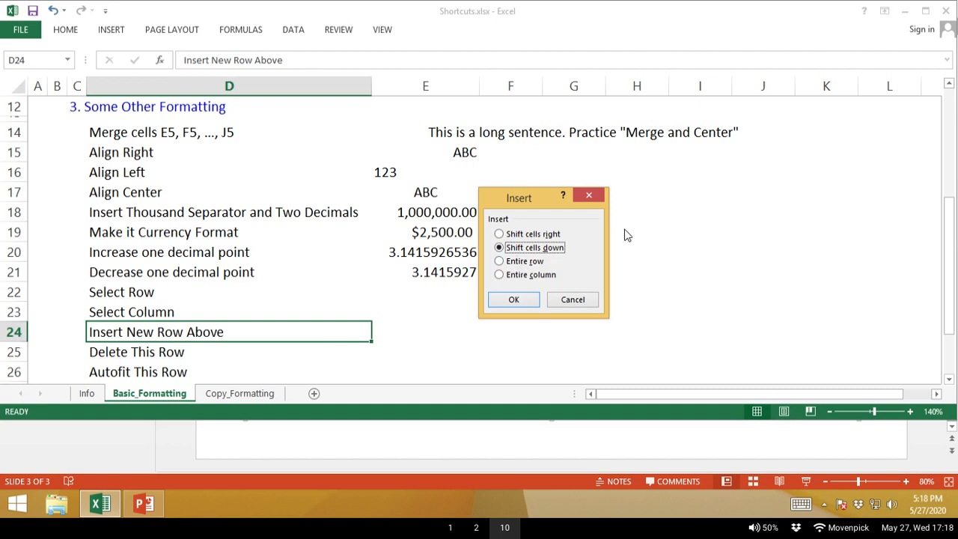
key(Down)
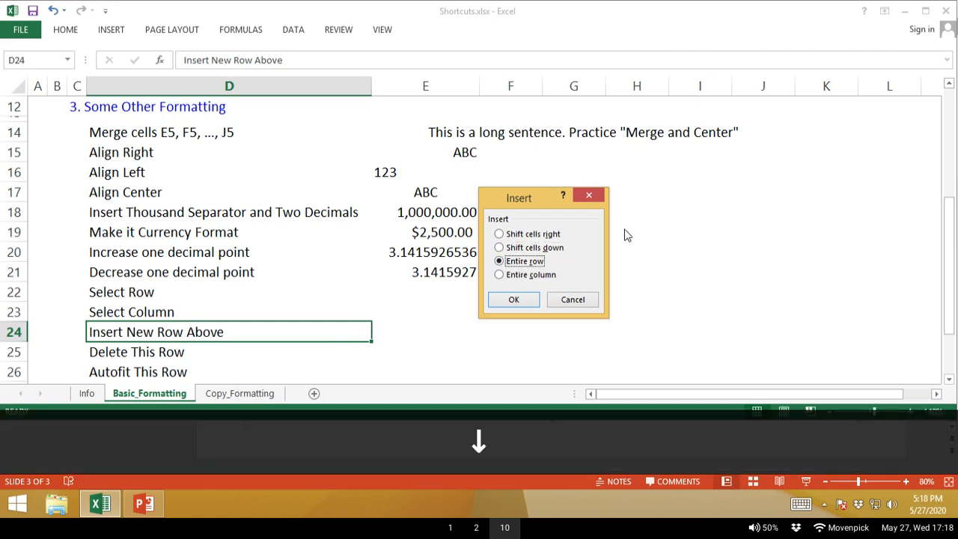
key(Return)
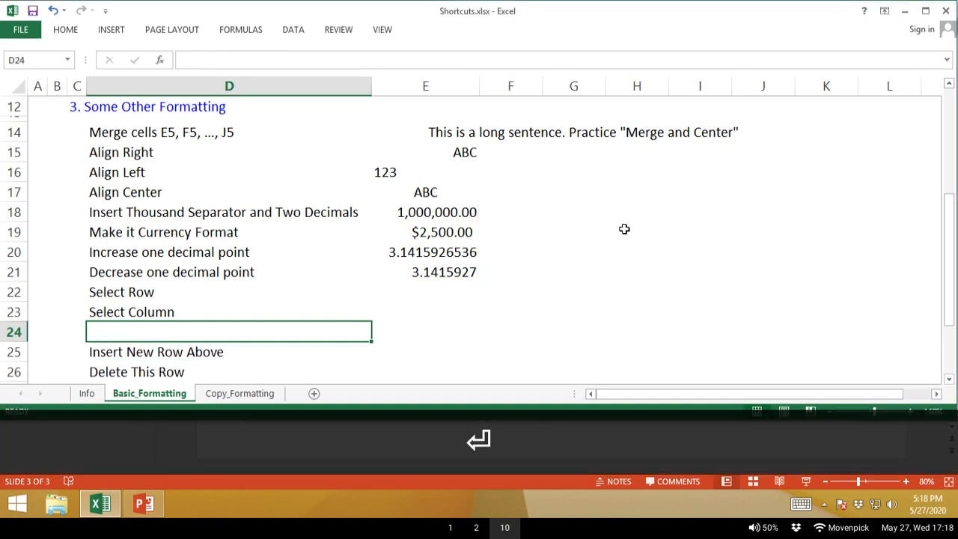
Insert a second entire row at row 24 and undo that insertion.
key(ctrl+plus)
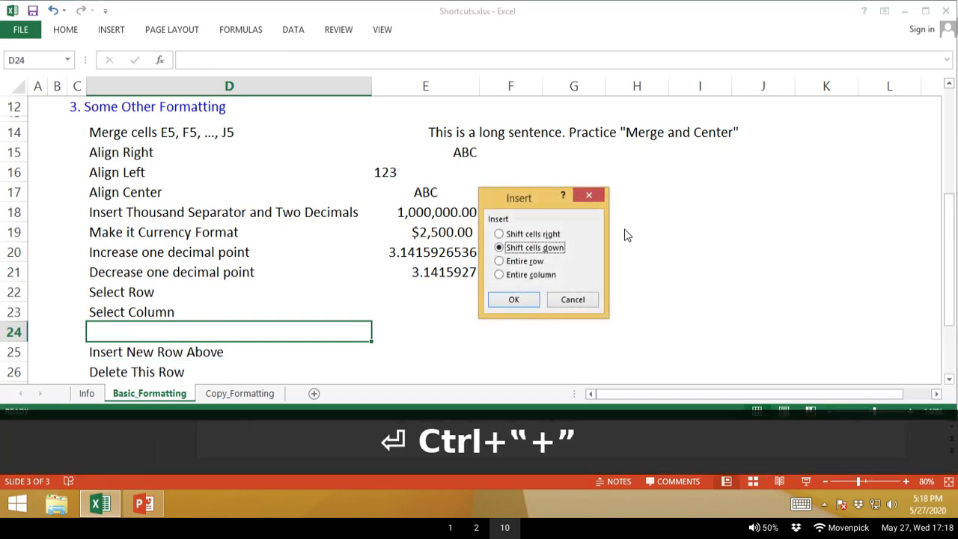
key(Down)
key(Return)
key(Escape)
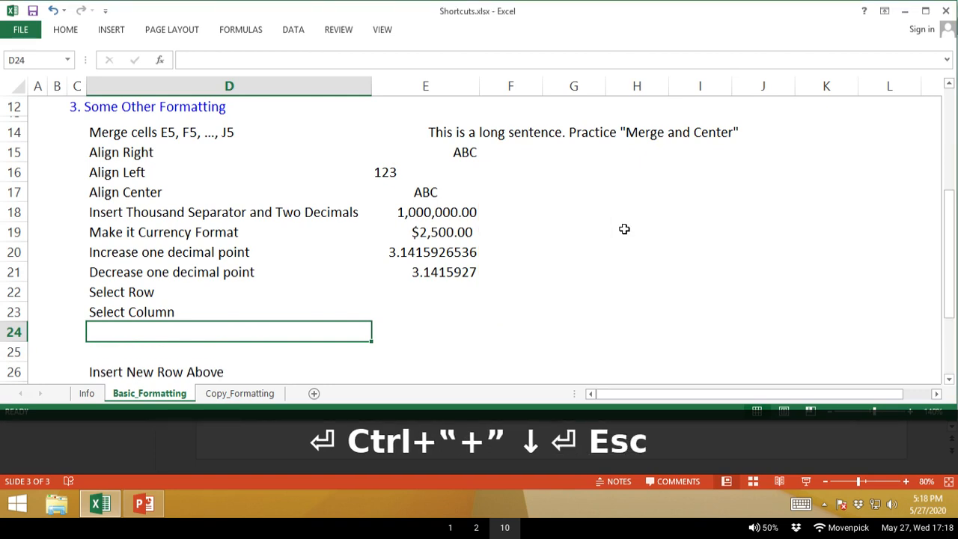
key(ctrl+z)
Delete the entire "Delete This Row" row, row 26, and undo the deletion.
key(Down)
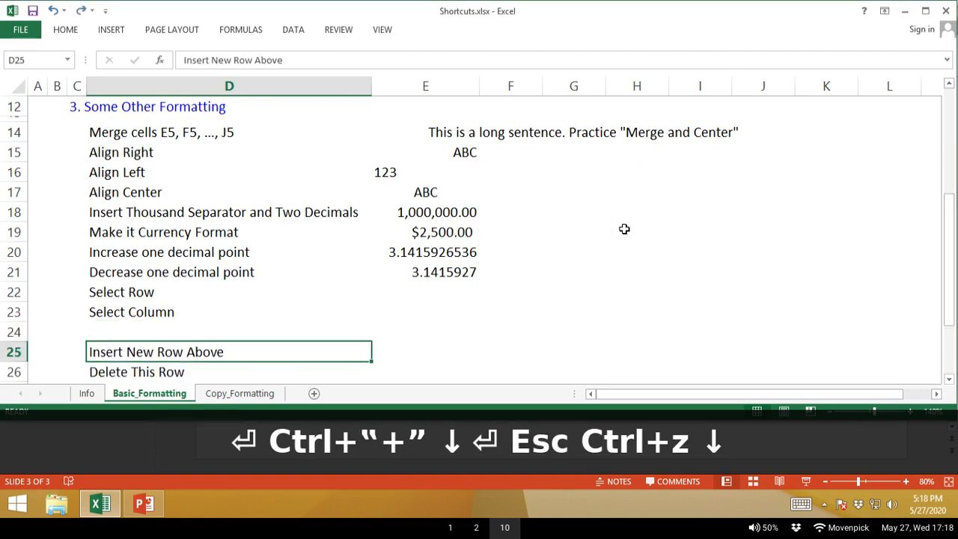
key(Down)
key(Down)
key(Down)
key(Up)
key(Up)
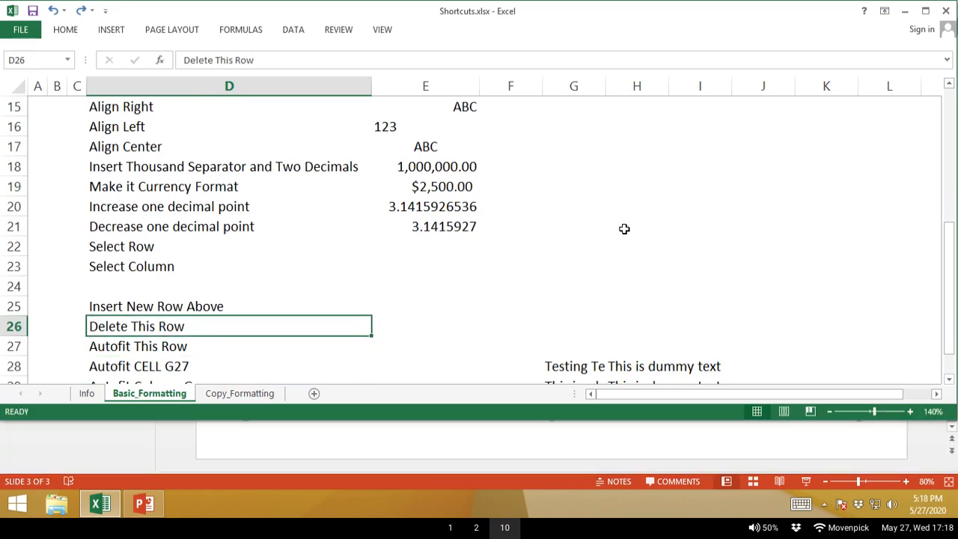
key(ctrl+plus)
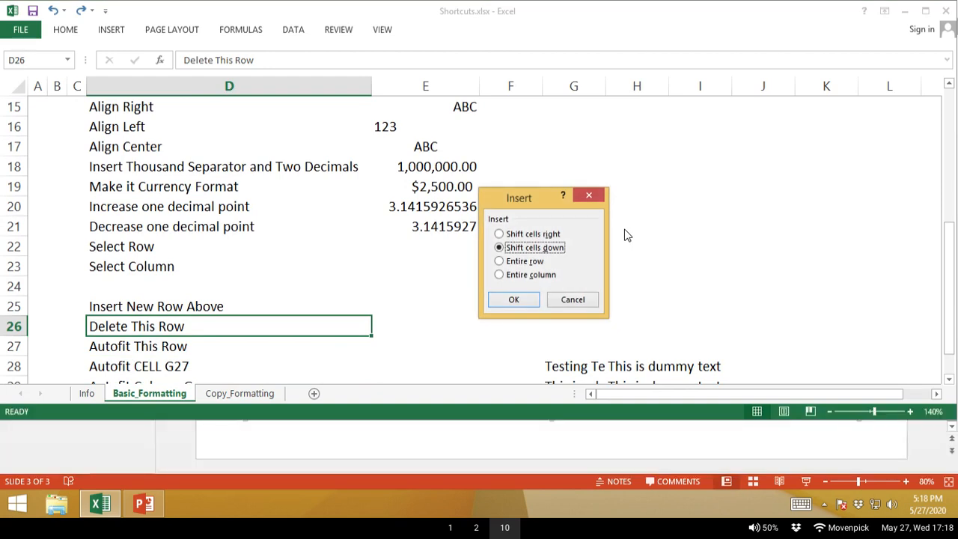
key(Escape)
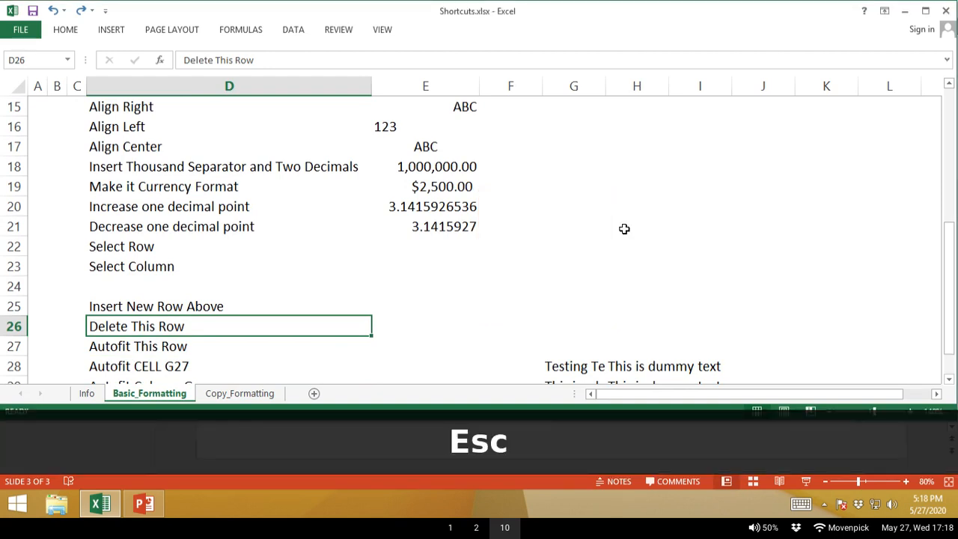
key(ctrl+minus)
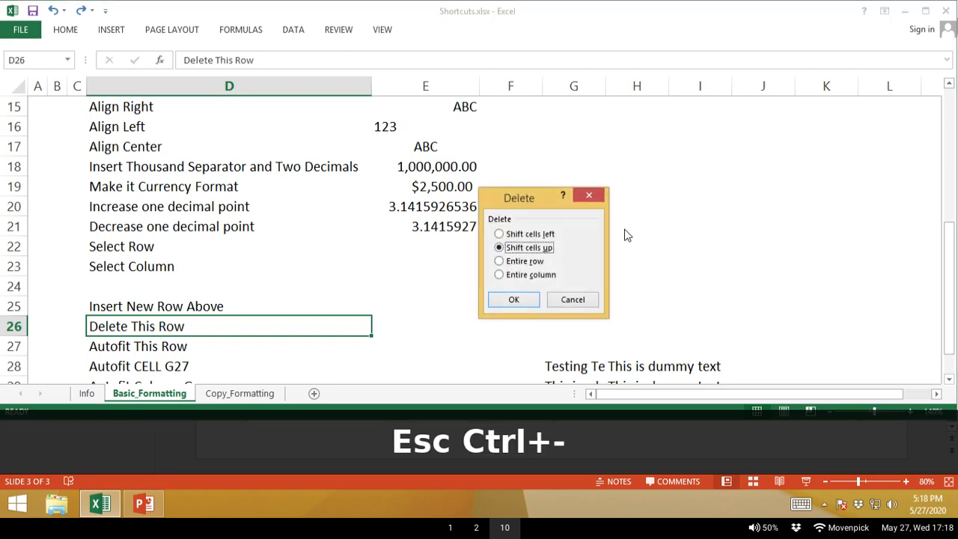
key(Down)
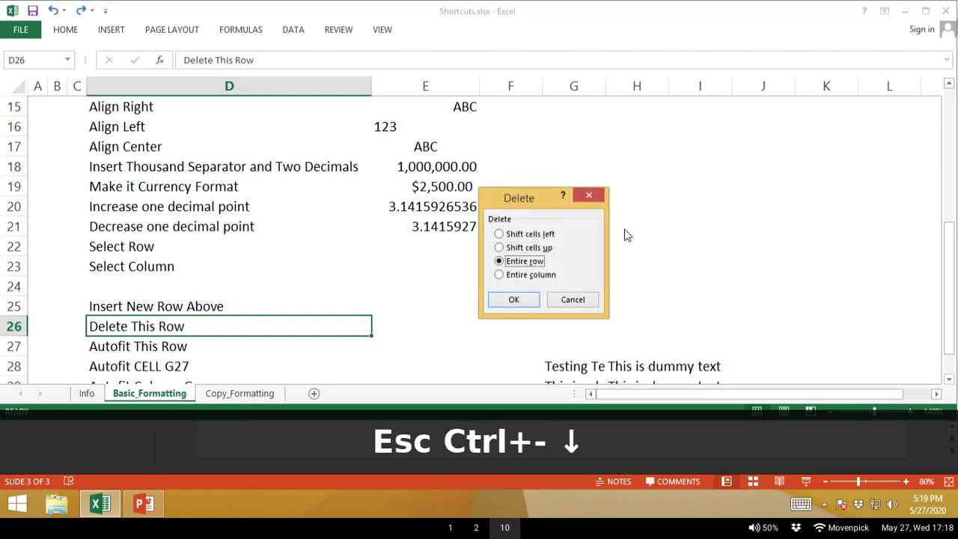
key(Down)
key(Up)
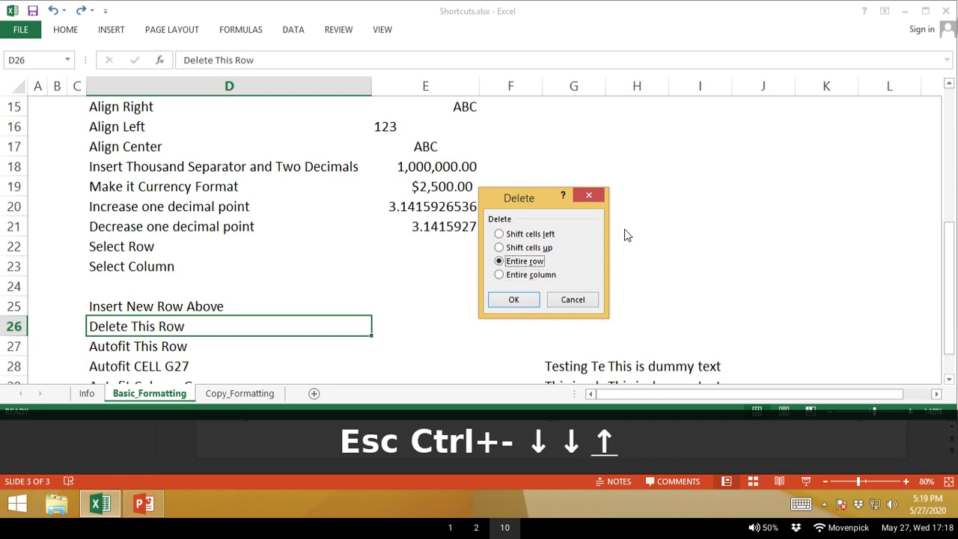
key(Return)
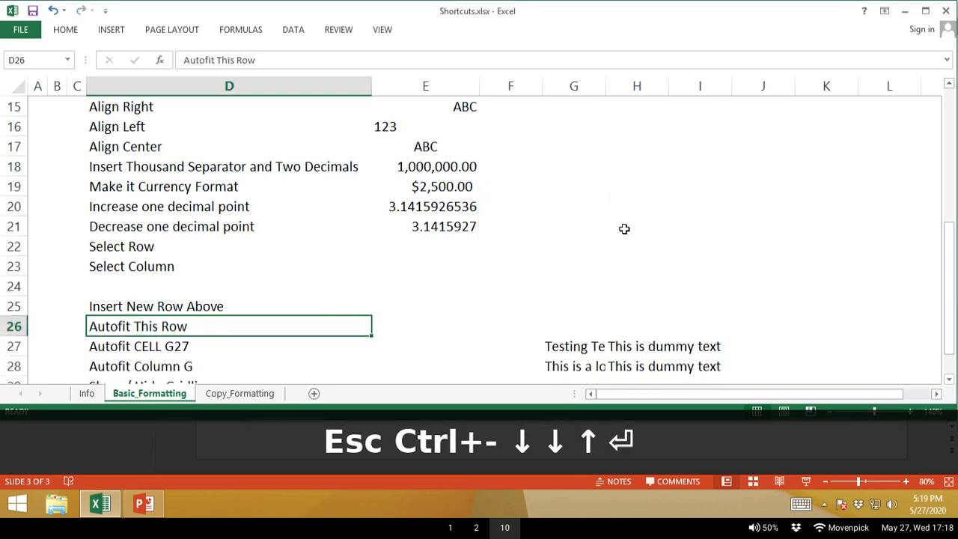
key(ctrl+z)
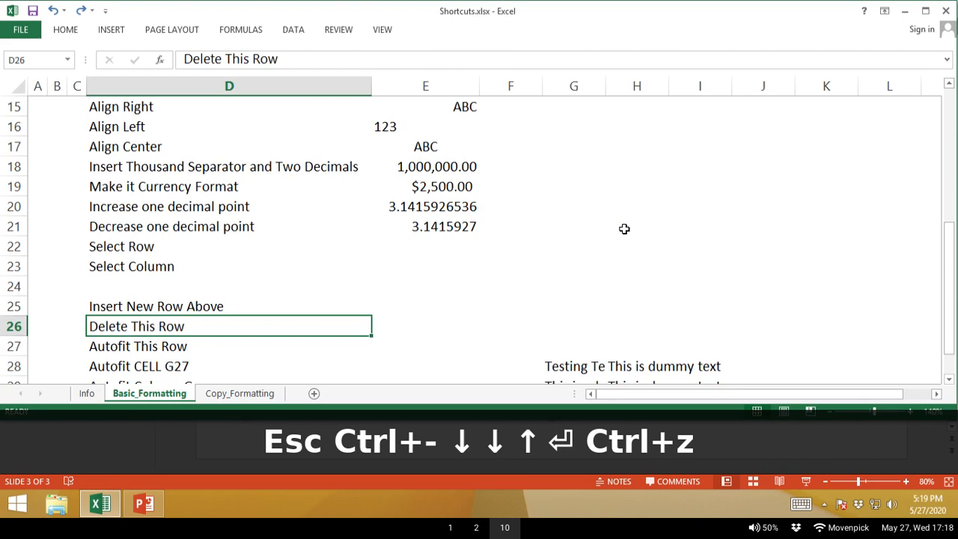
Delete the entire row containing "Delete This Row".
key(ctrl+minus)
key(Down)
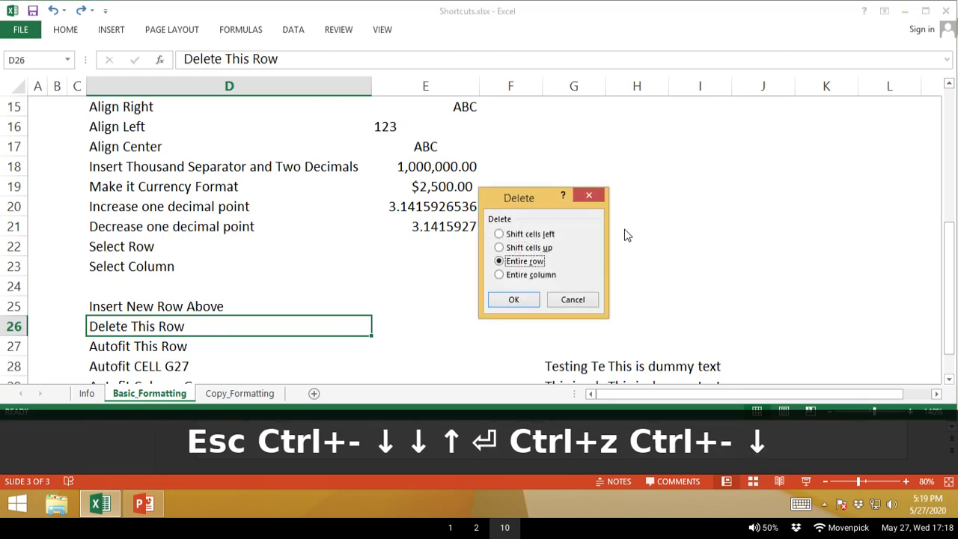
key(Return)
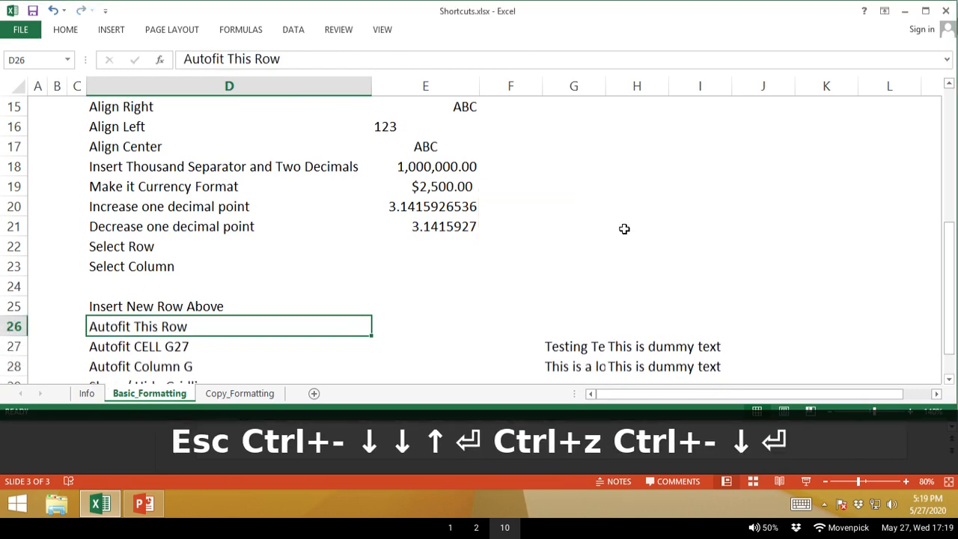
Switch to the PowerPoint notes and add a bullet starting "Ctrl + Shift +", one blank line below the Select Column bullet.
key(alt+Tab)
key(Down)
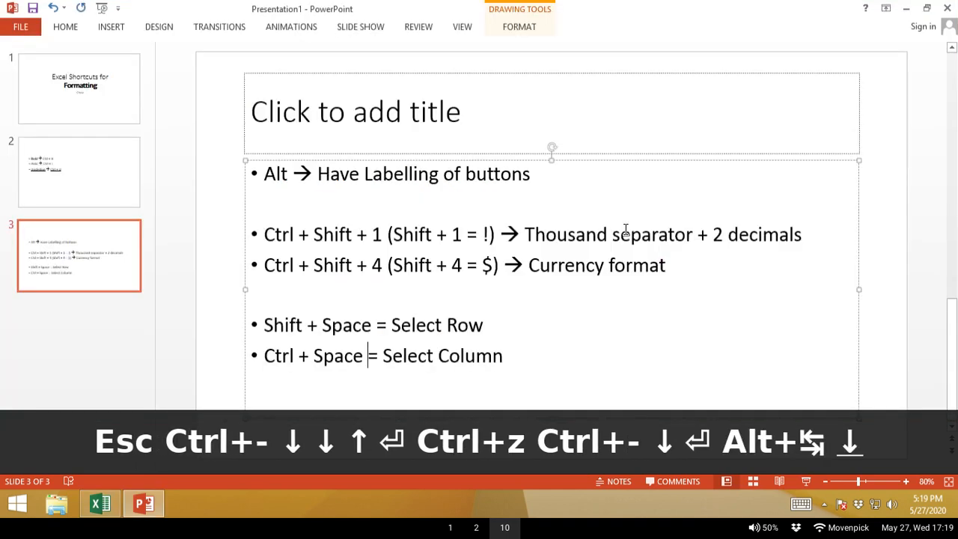
key(End)
key(Return)
key(Return)
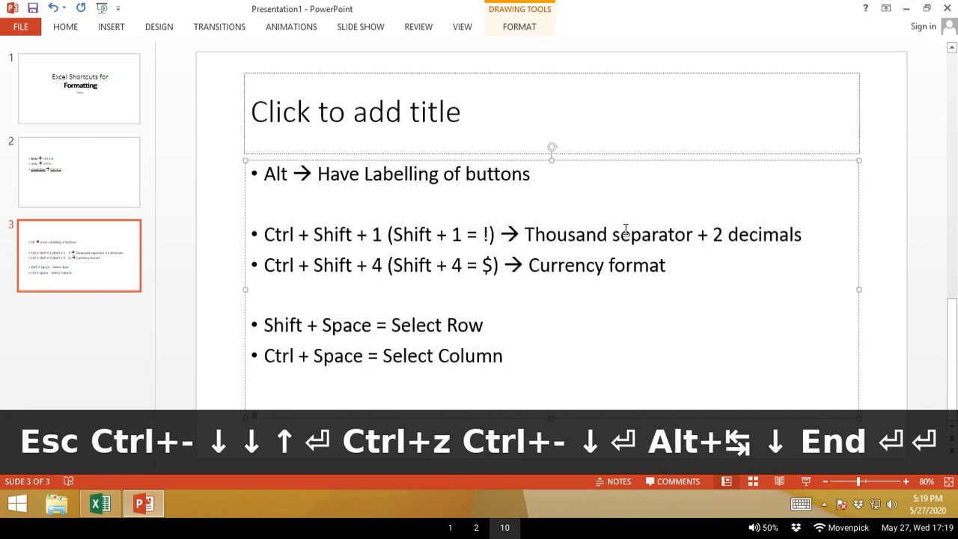
text(Ctrl )
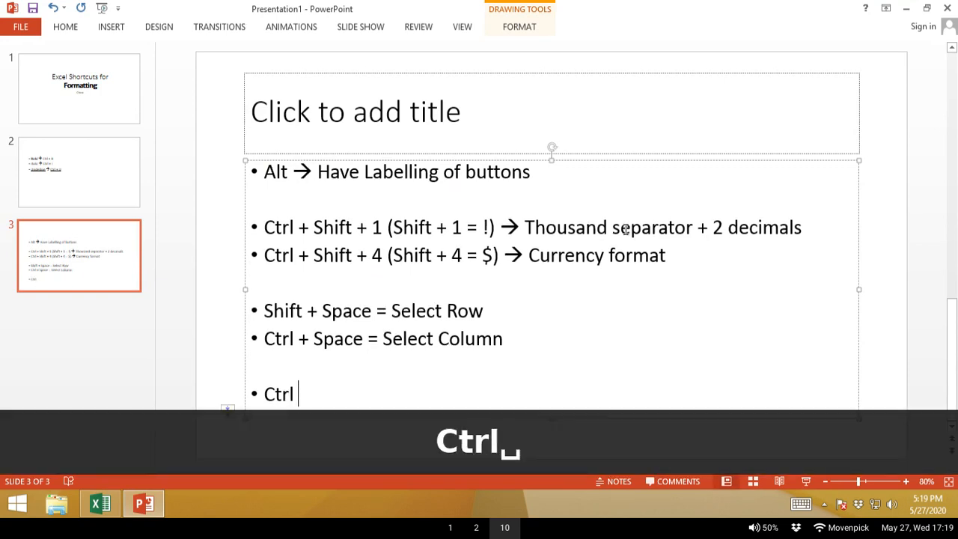
text(+ Sho)
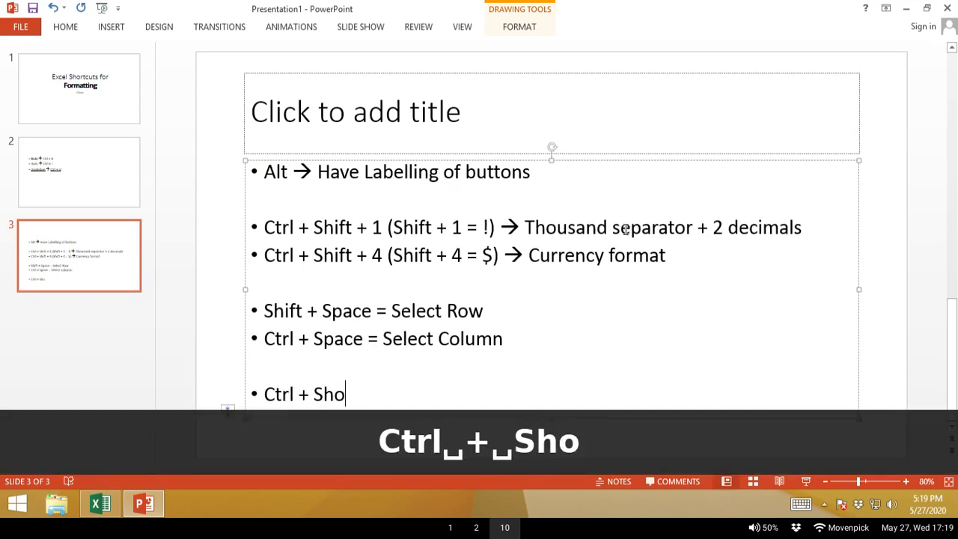
key(BackSpace)
text(ift +)
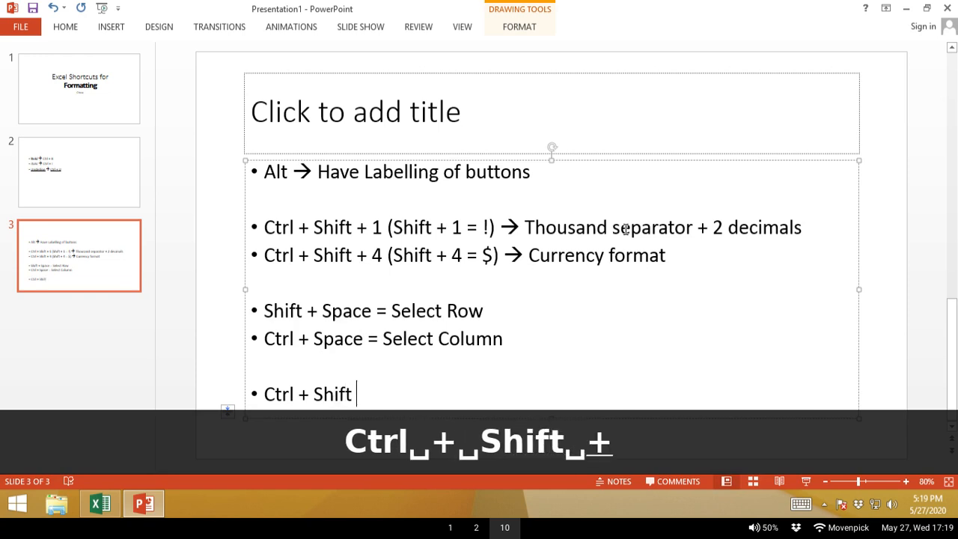
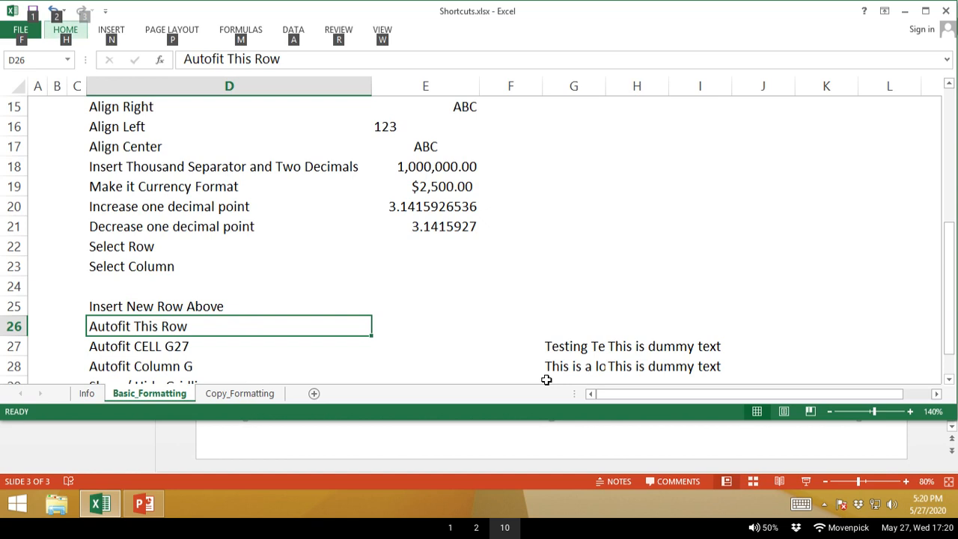
Apply AutoFit Row Height to the "Autofit This Row" row in the Excel sheet and undo it.
key(Escape)
key(Escape)
key(alt)
key(h)
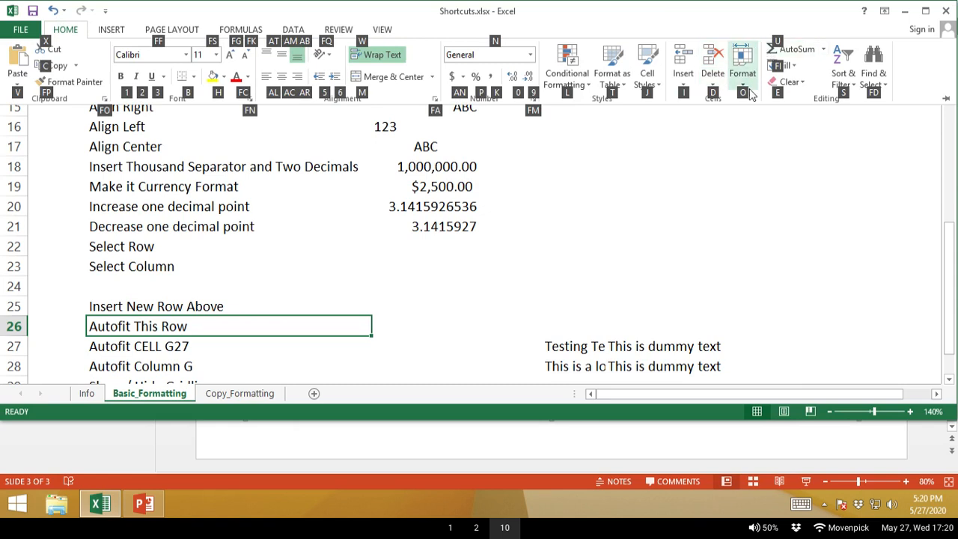
key(o)
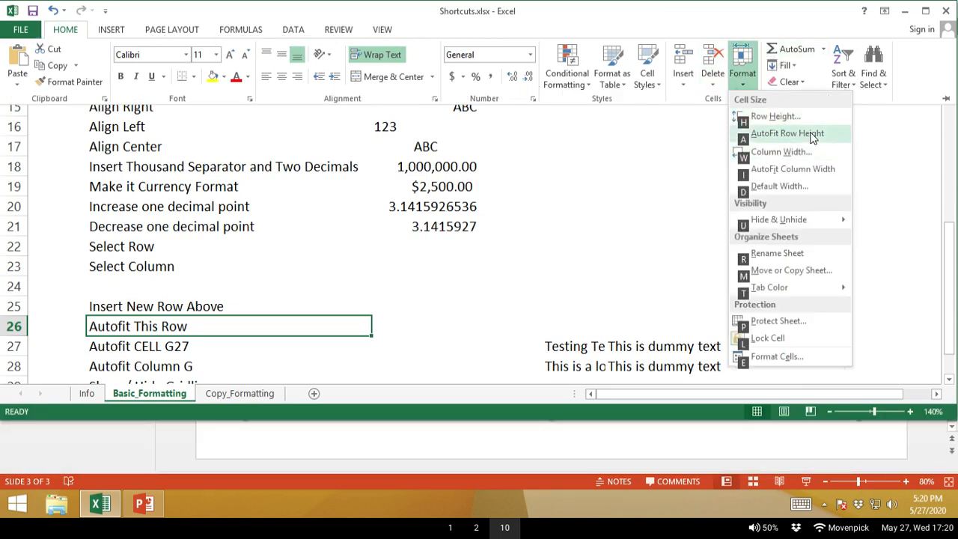
key(a)
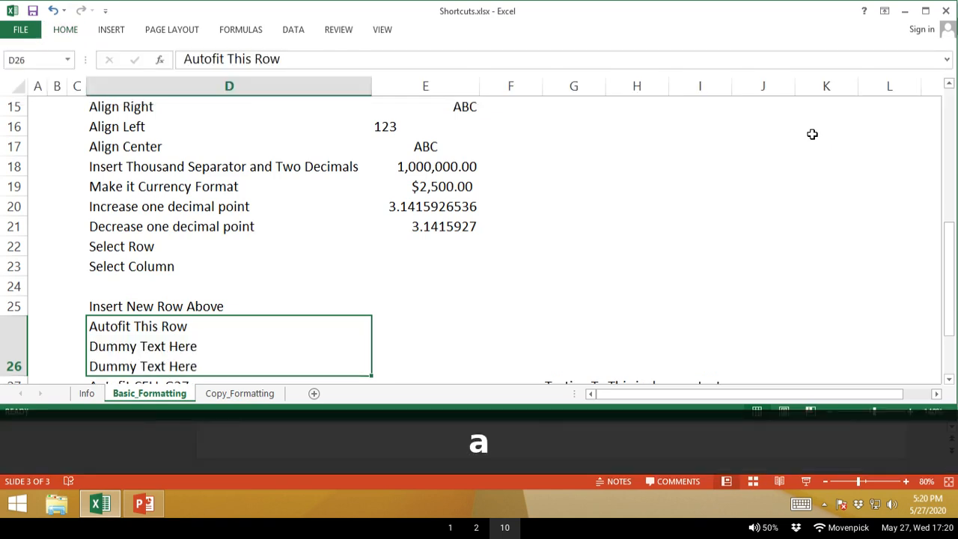
key(Down)
key(Down)
key(Up)
key(Up)
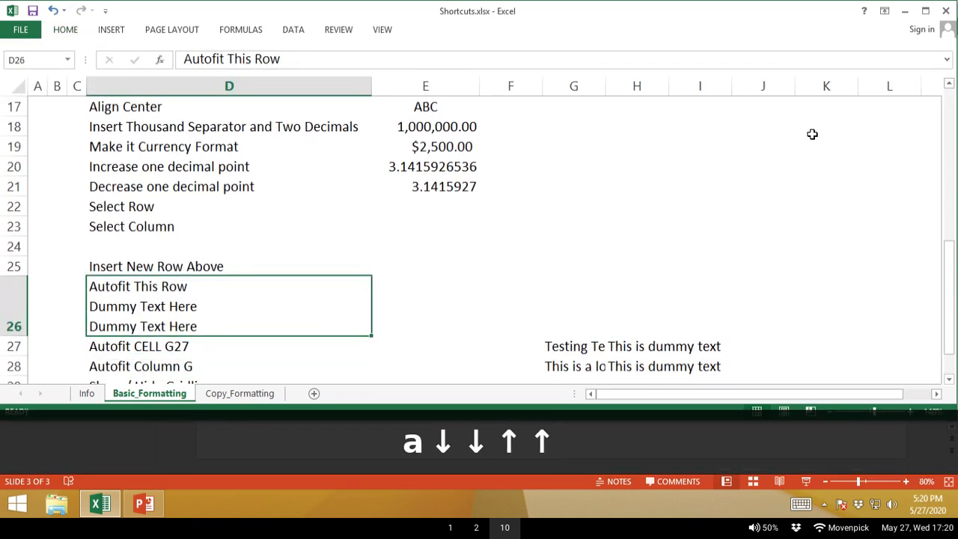
key(ctrl+z)
AutoFit the row height of row 26, the "Autofit This Row" row.
key(alt)
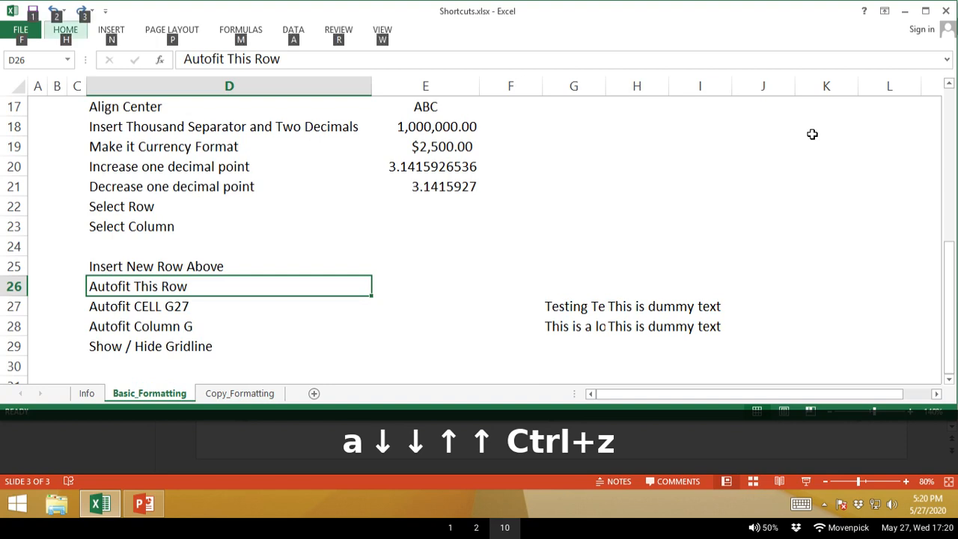
key(h)
key(o)
key(a)
key(Down)
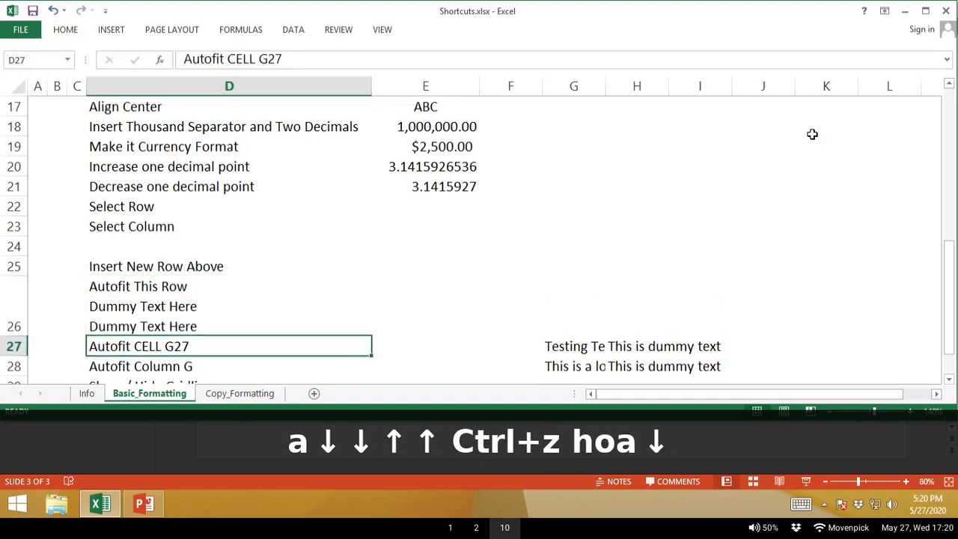
key(Up)
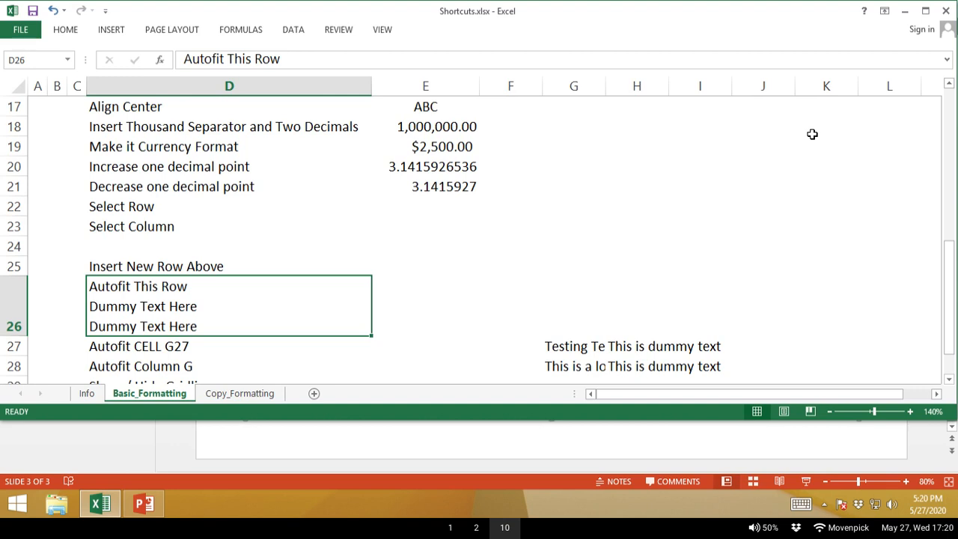
Examine the cut-off texts in cells G27 and G28 that the autofit tasks refer to.
key(Down)
key(Right)
key(Right)
key(Right)
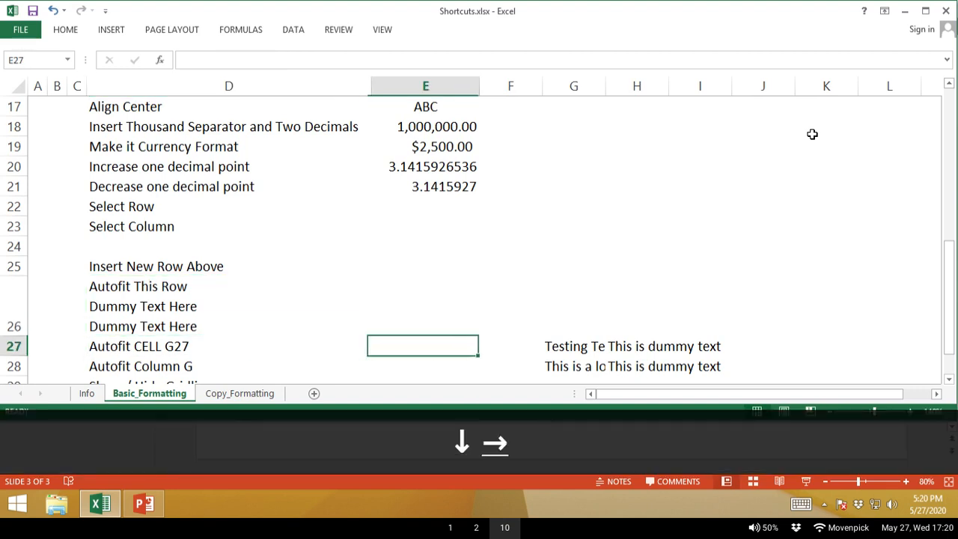
key(Down)
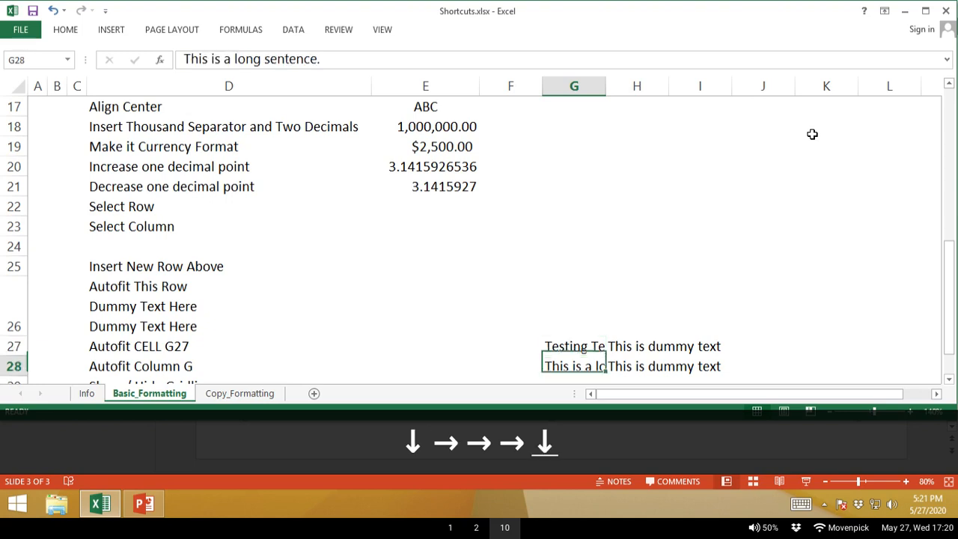
key(Up)
key(Down)
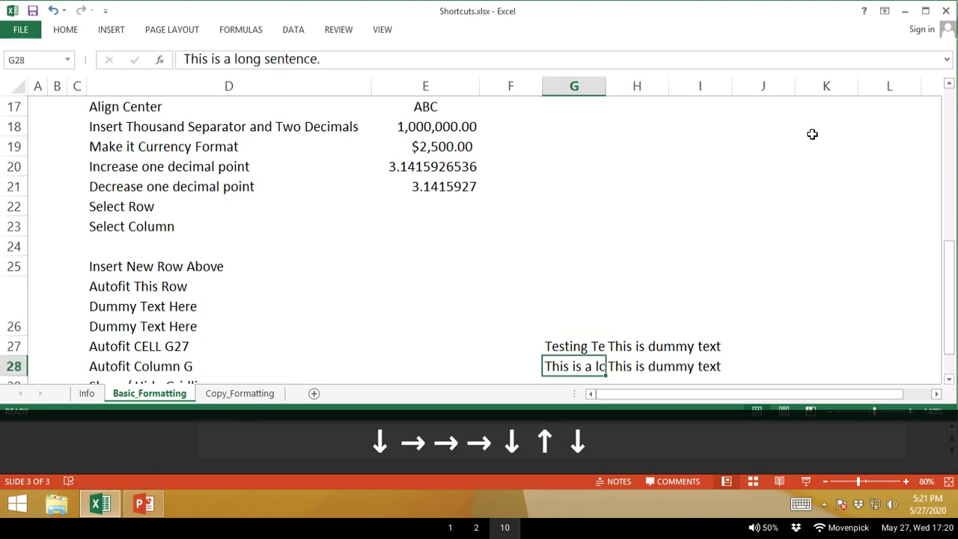
Clear the dummy text in H27, undo the deletion and return to cell G27.
key(Up)
key(Right)
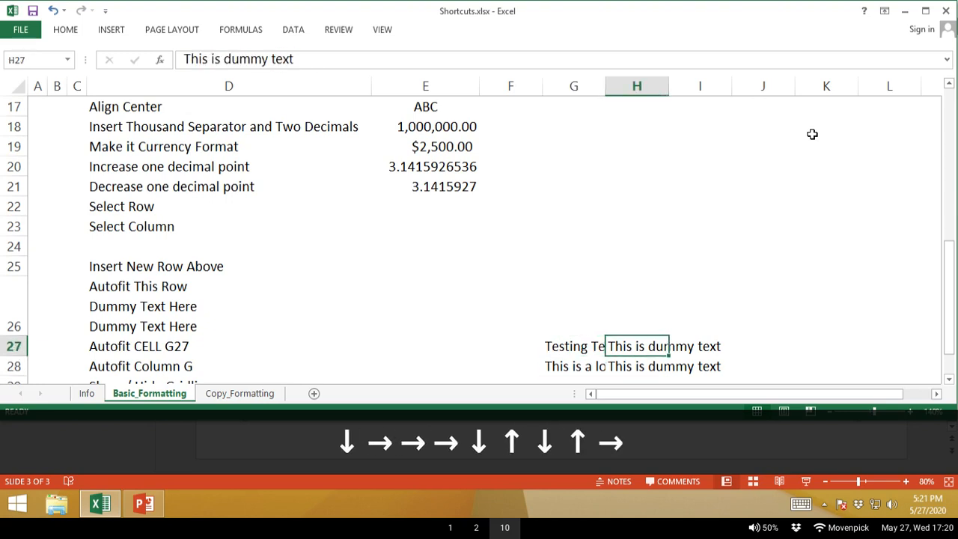
key(Delete)
key(Left)
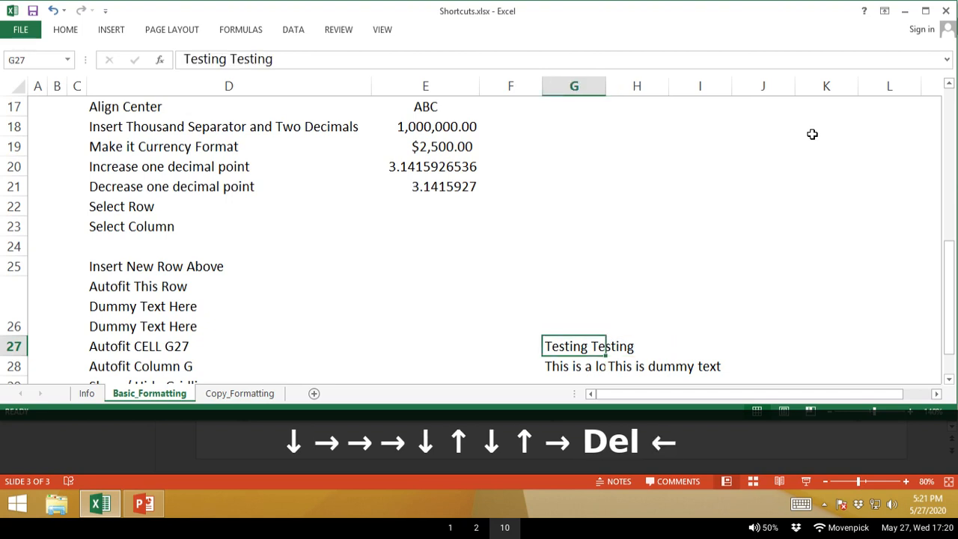
key(ctrl+z)
key(Down)
key(Left)
key(Up)
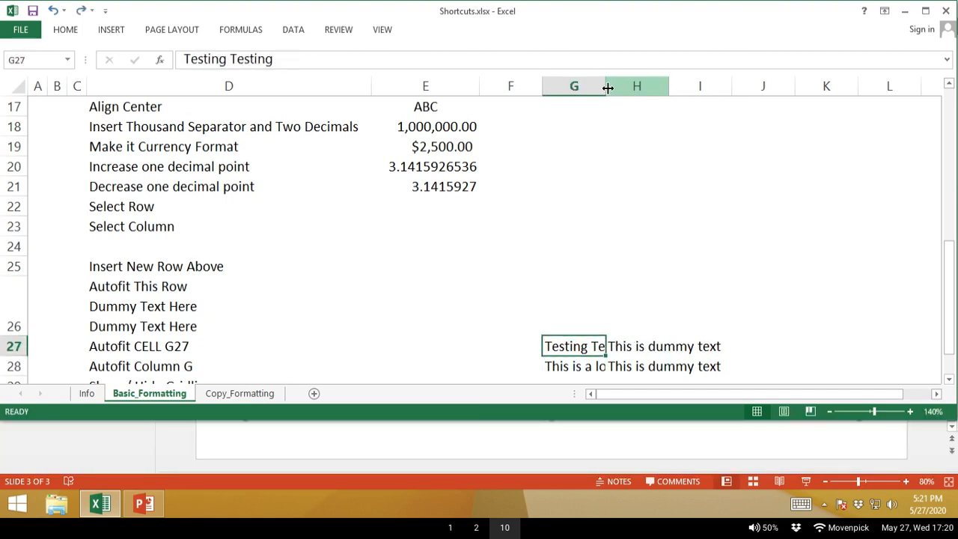
Narrow column G slightly, and AutoFit the column width to the text in cell G27 only.
mouse_move(604, 88)
mouse_down()
mouse_move(641, 86)
mouse_move(598, 88)
mouse_up()
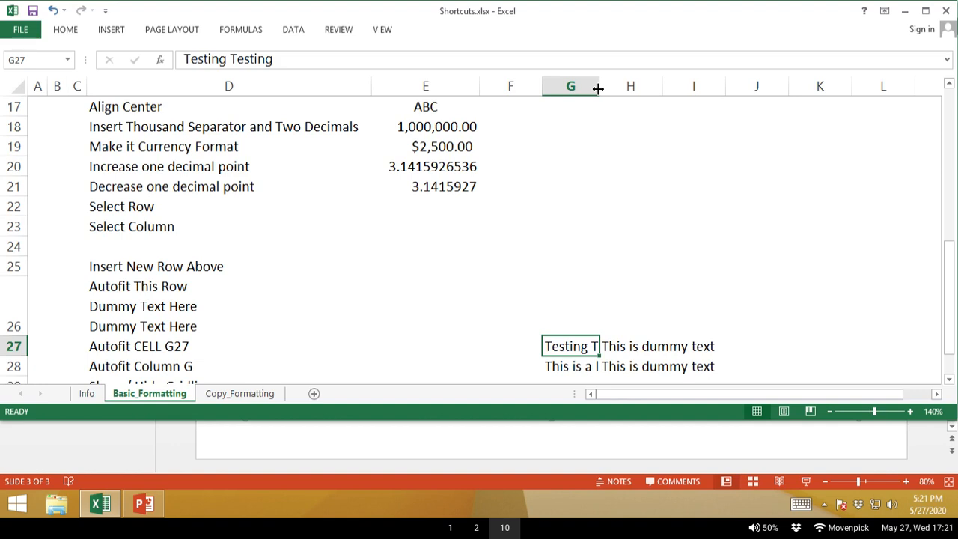
key(Left)
key(Left)
key(Left)
key(Left)
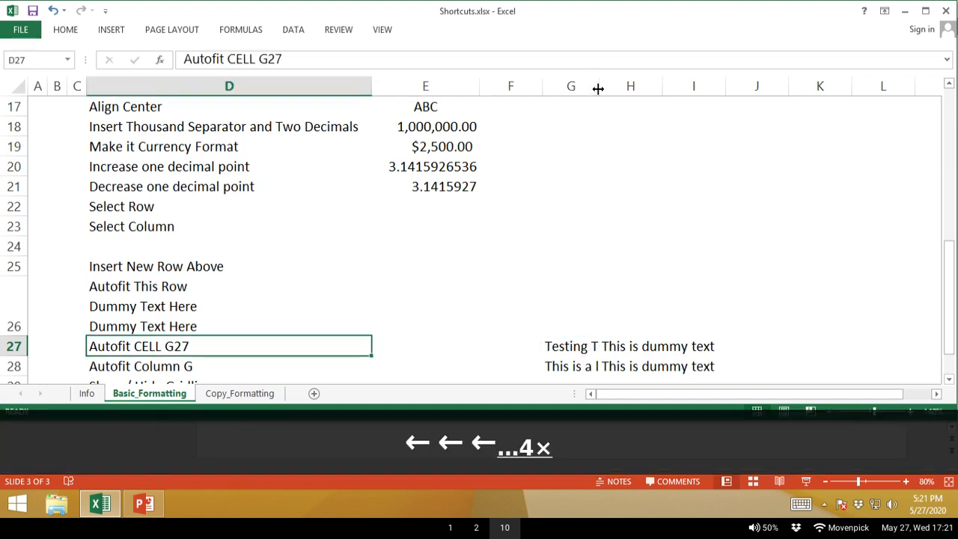
key(Right)
key(ctrl+Right)
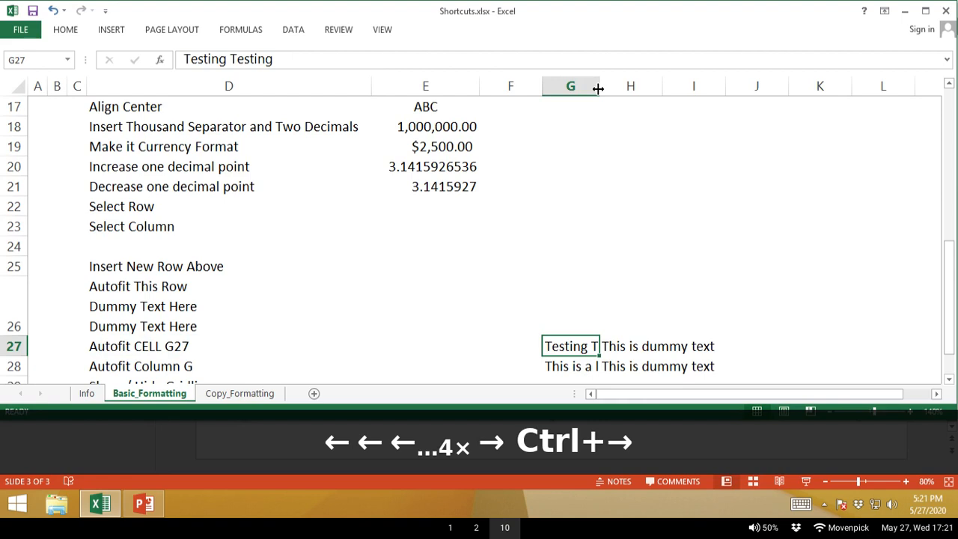
key(alt)
key(h)
key(o)
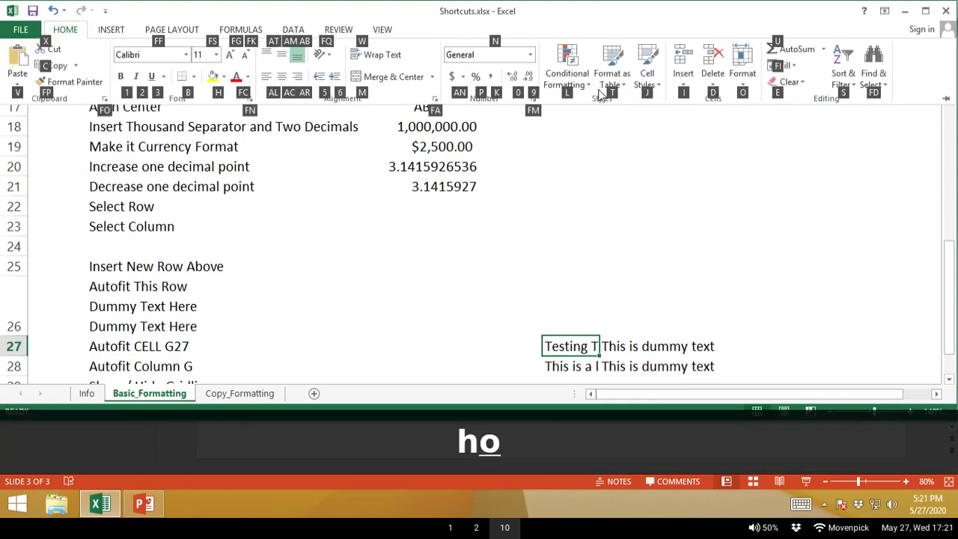
key(i)
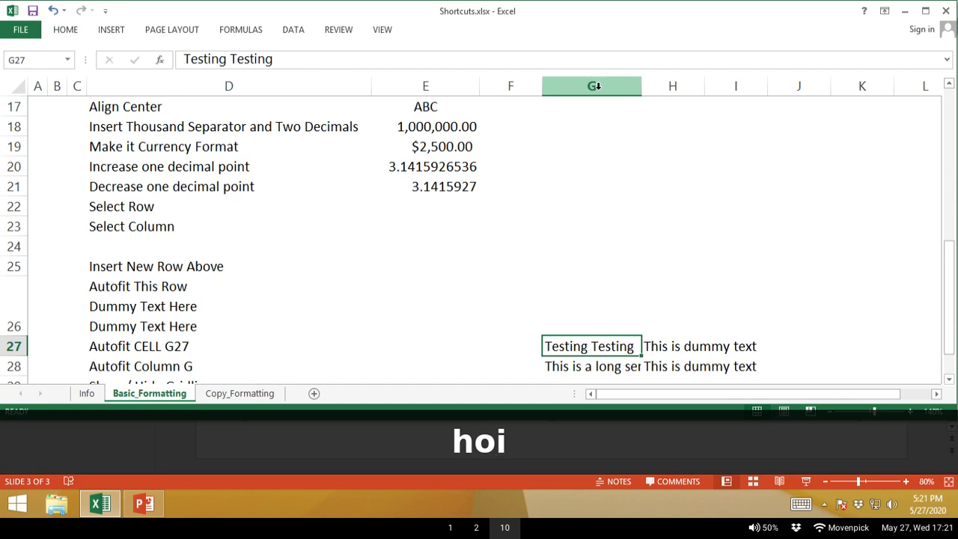
View the AutoFit Column Width option among the cell format commands without applying it.
key(alt)
key(h)
key(o)
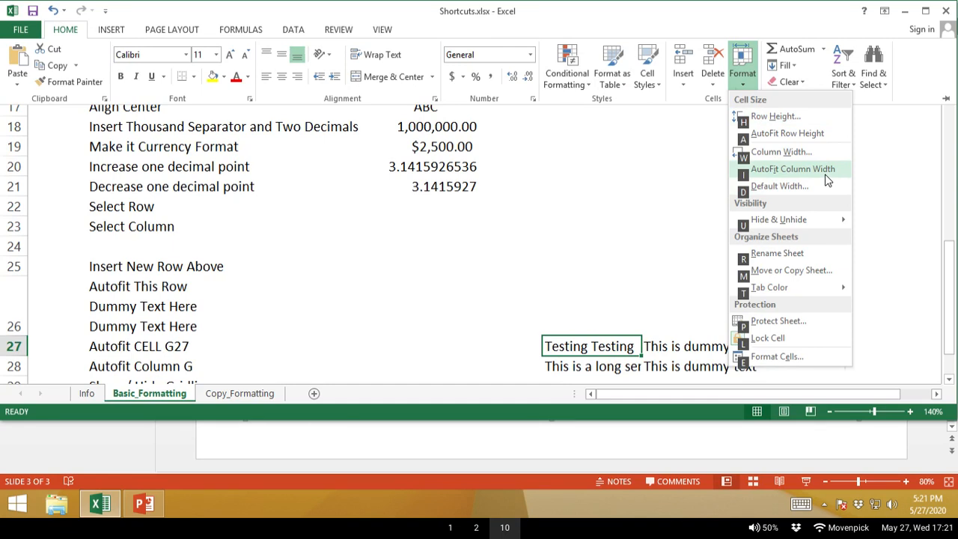
key(Escape)
key(Escape)
key(Escape)
key(Escape)
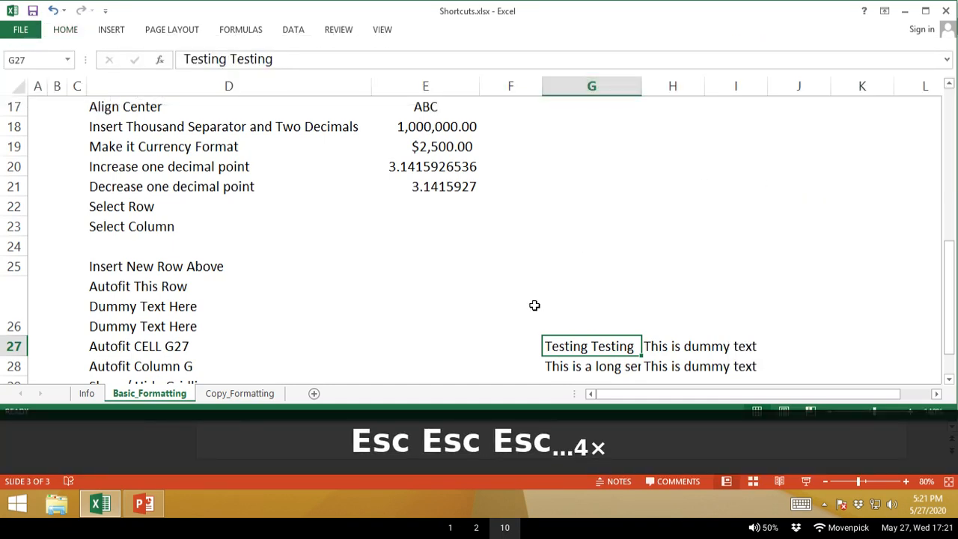
Review the "Autofit Column G" and "Select Column" tasks together with the long sentence in G28.
key(Down)
key(Up)
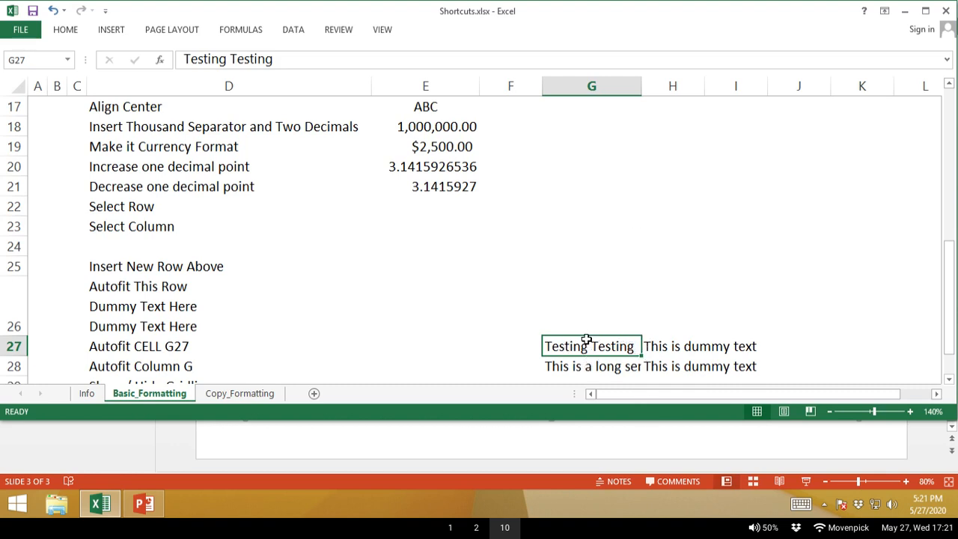
click(613, 367)
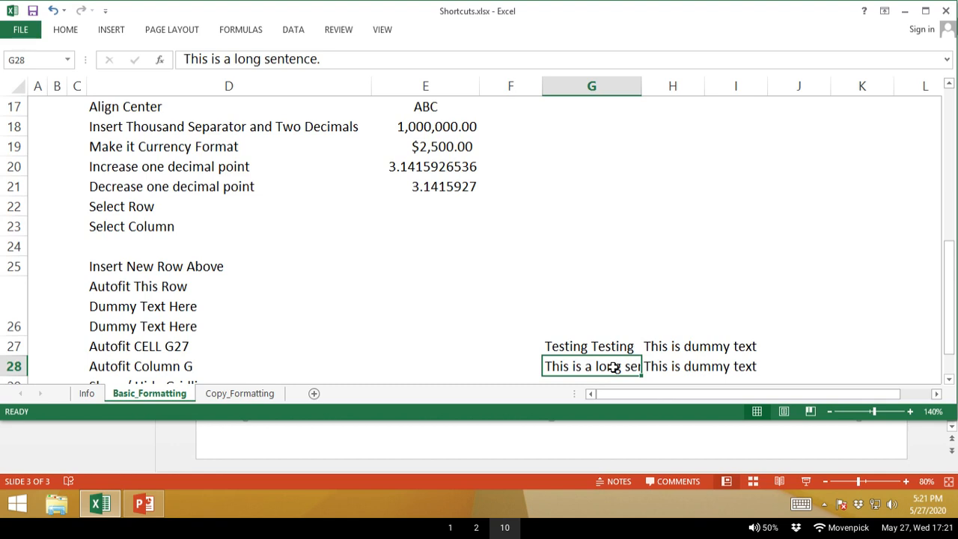
key(ctrl+Left)
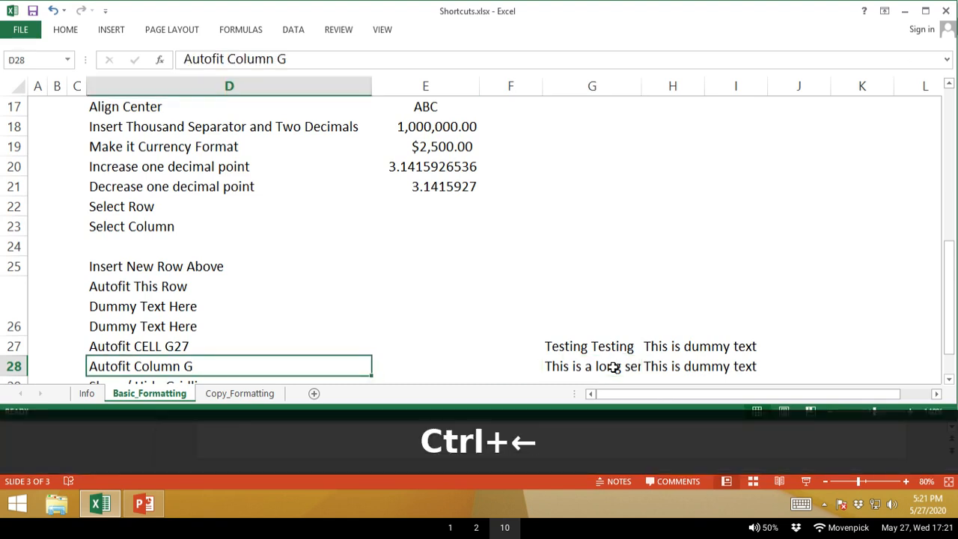
key(ctrl+Right)
key(Left)
key(Left)
key(Left)
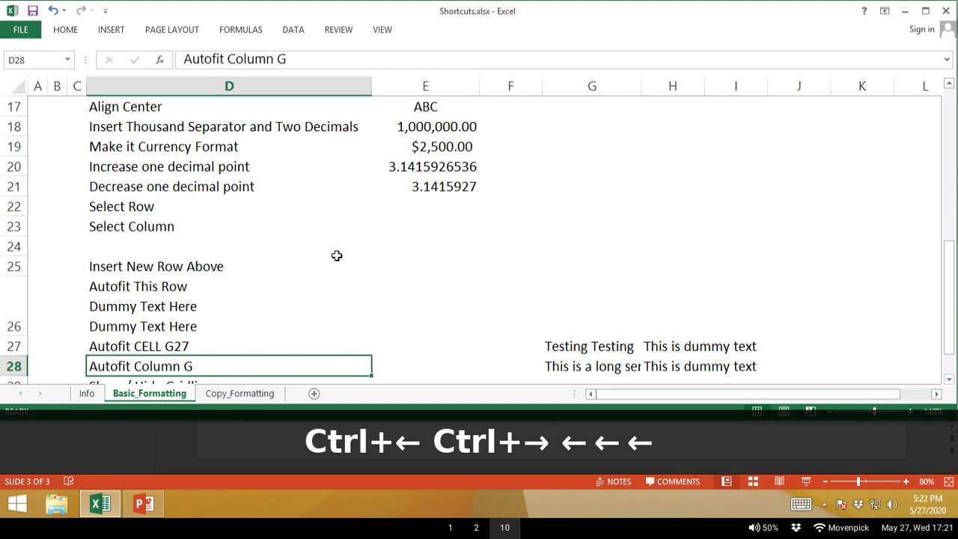
ctrl+click(208, 223)
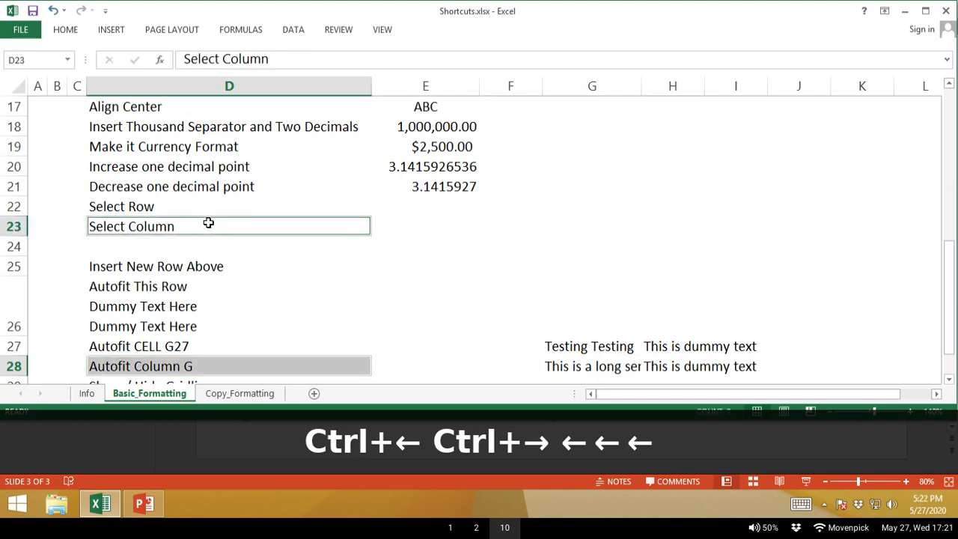
Try to select the whole of column G from cell G28.
click(618, 364)
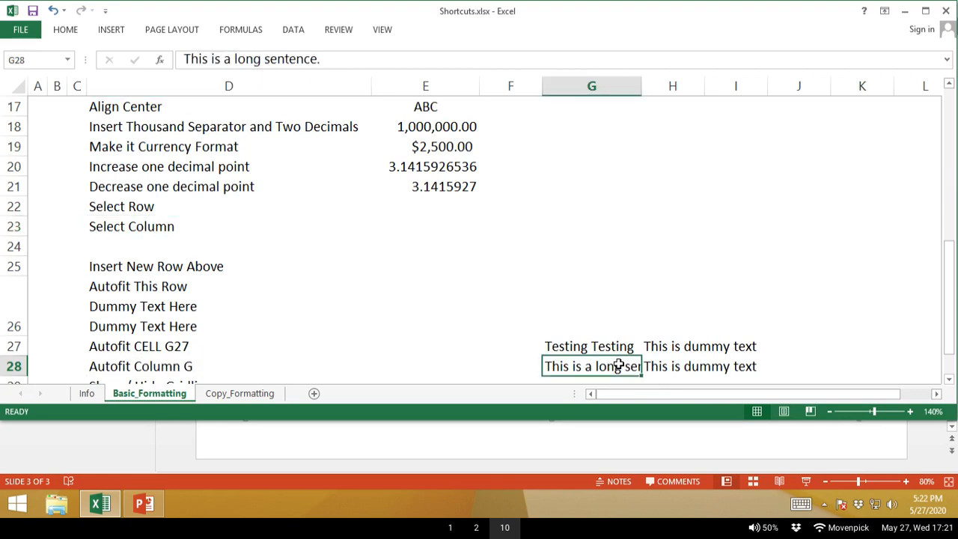
key(ctrl+a)
key(Right)
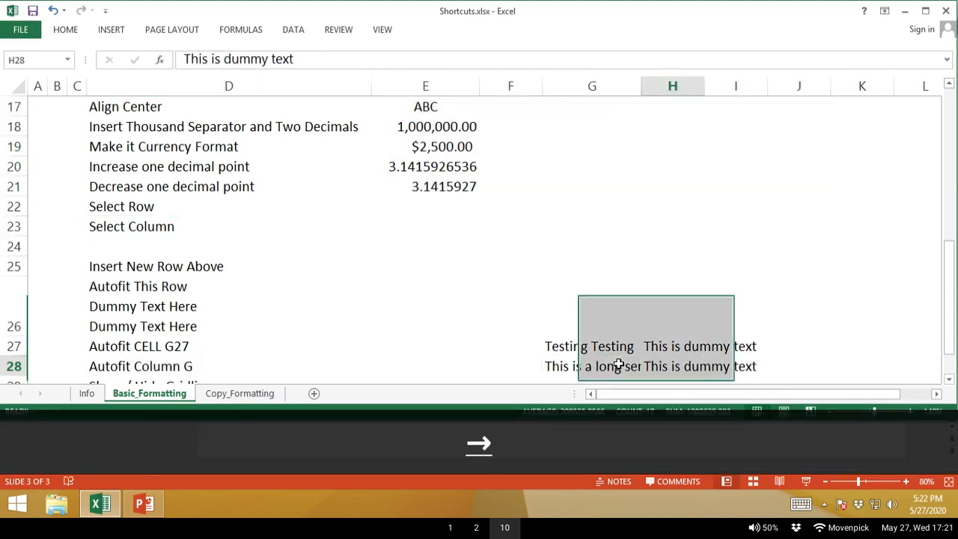
Unmerge cells E14:J14, which hold the "Merge and Center" practice sentence.
key(ctrl+Up)
key(ctrl+Up)
key(Down)
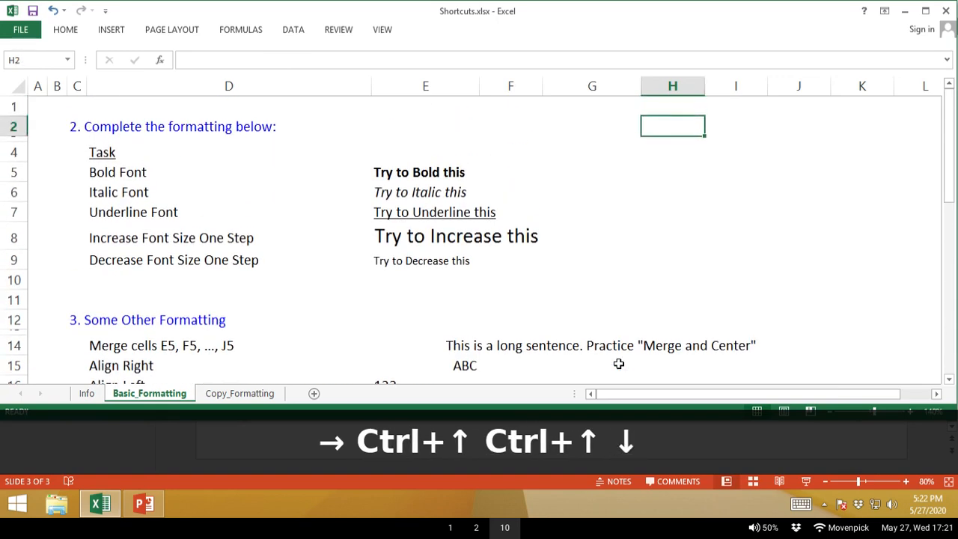
key(ctrl+Down)
key(Left)
key(Left)
key(Left)
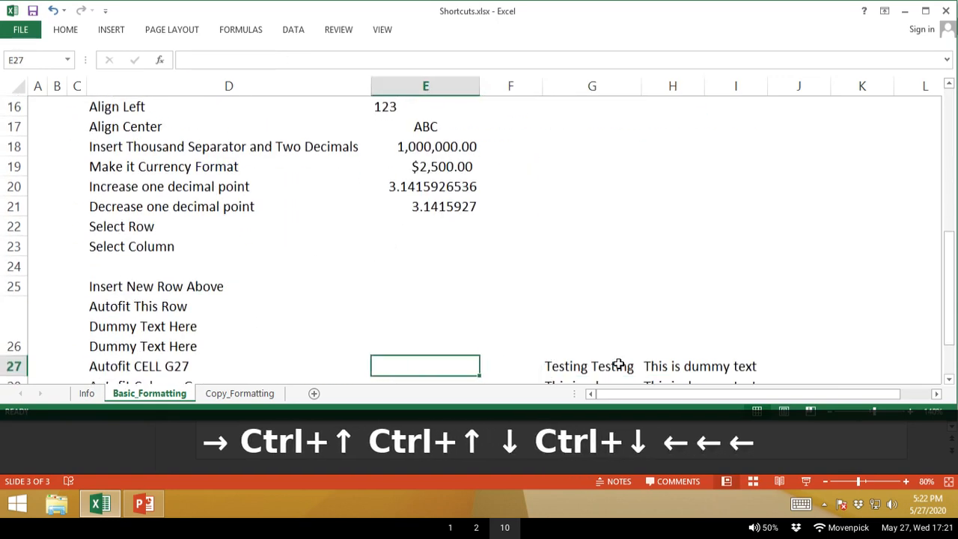
key(ctrl+Up)
key(ctrl+Up)
key(ctrl+Up)
key(ctrl+Down)
key(alt+h)
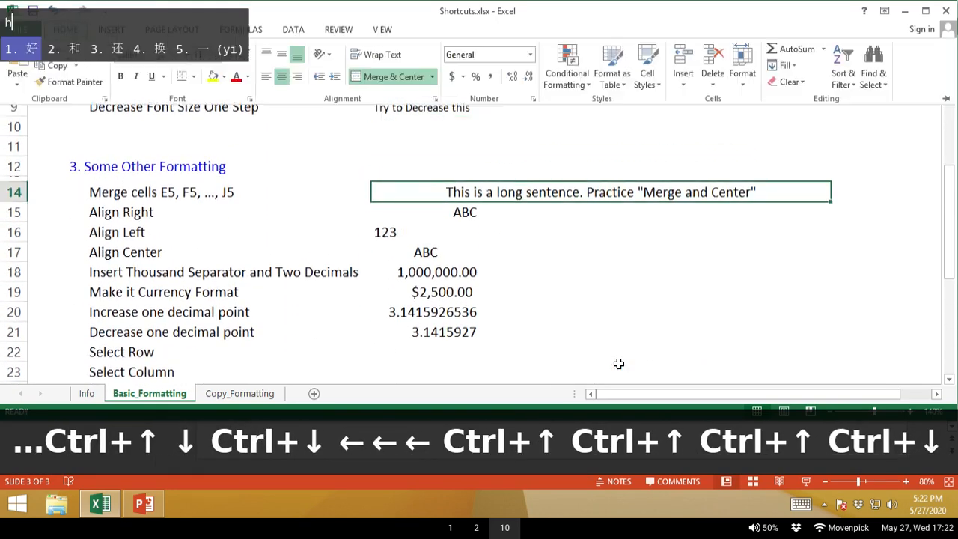
key(a)
key(Escape)
key(Escape)
key(alt+h)
key(m)
key(c)
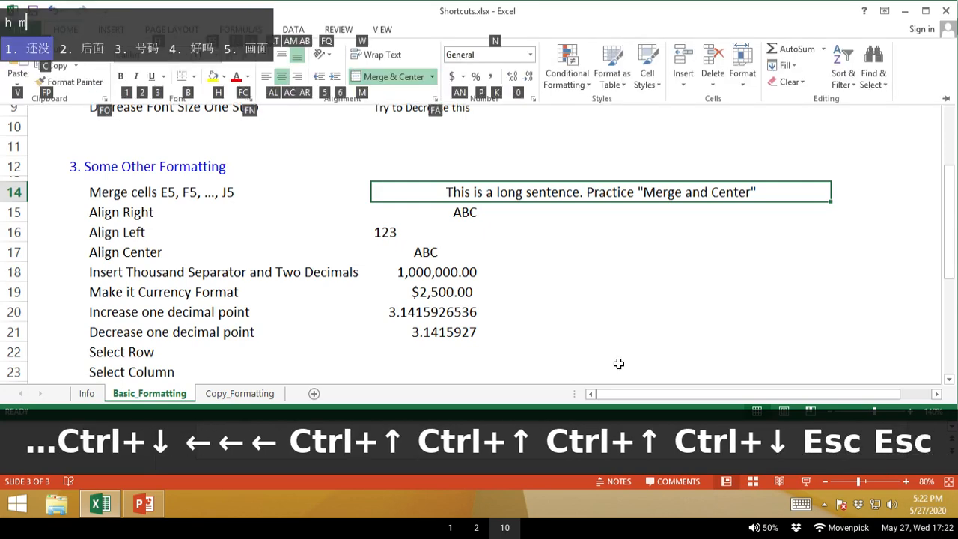
Select the whole of column G from cell G28 and AutoFit its column width.
key(Right)
key(Right)
key(Right)
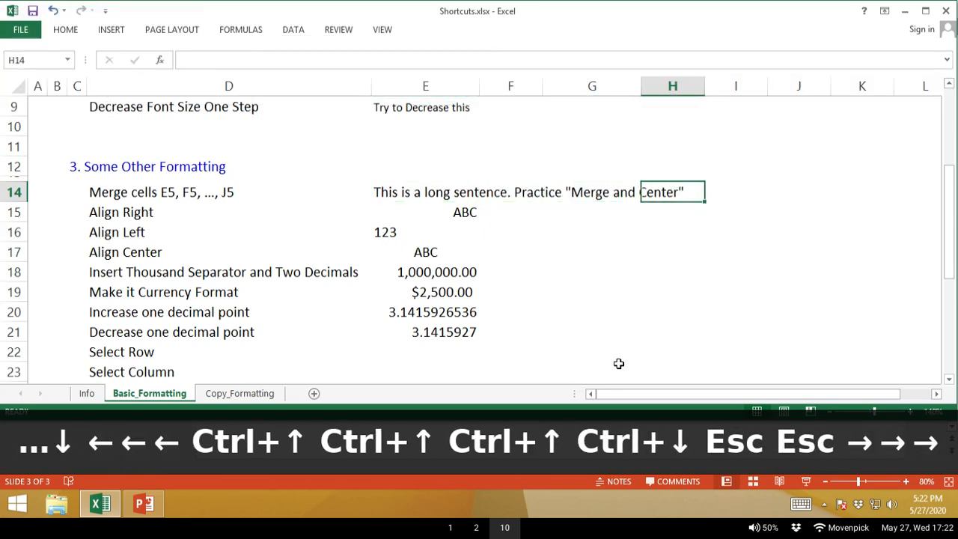
key(Left)
key(ctrl+Down)
key(Down)
key(Down)
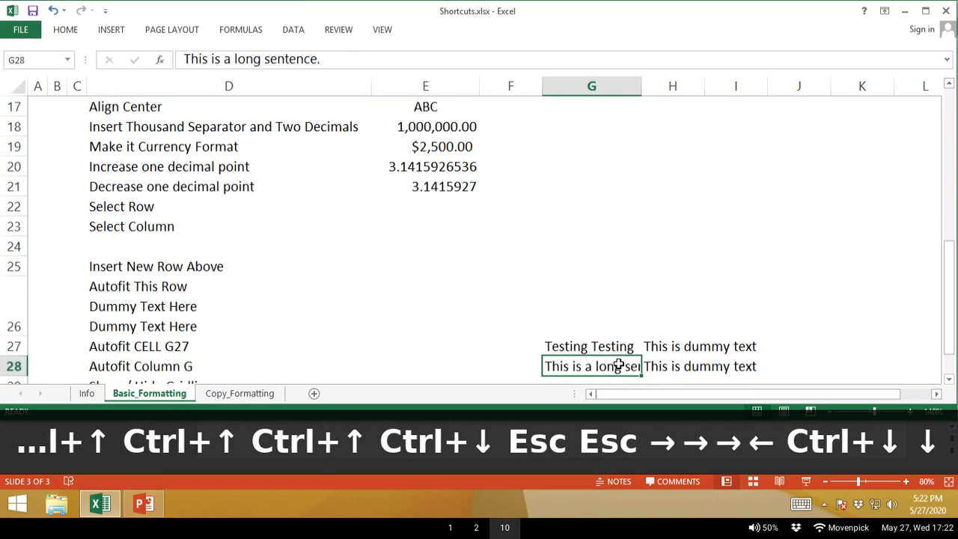
key(Up)
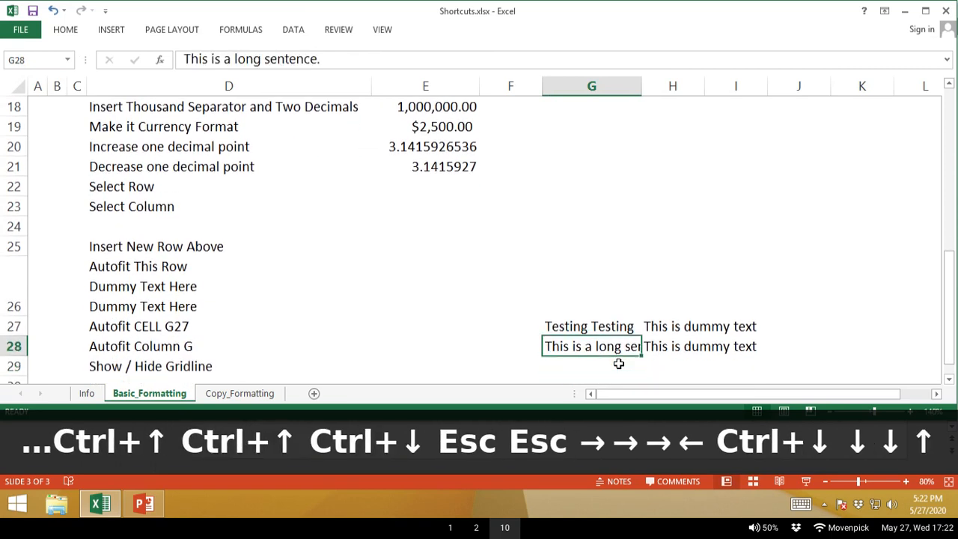
key(ctrl+space)
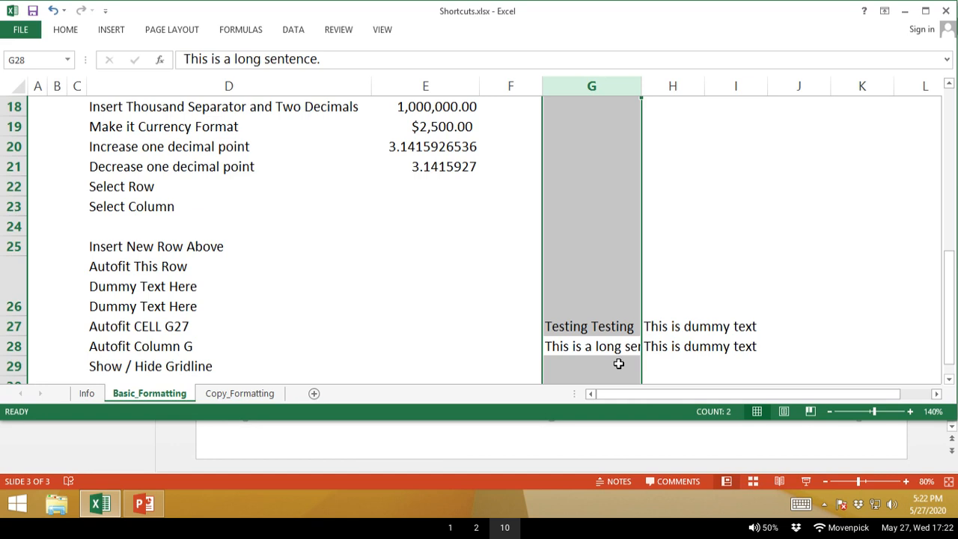
key(alt)
key(h)
key(o)
key(i)
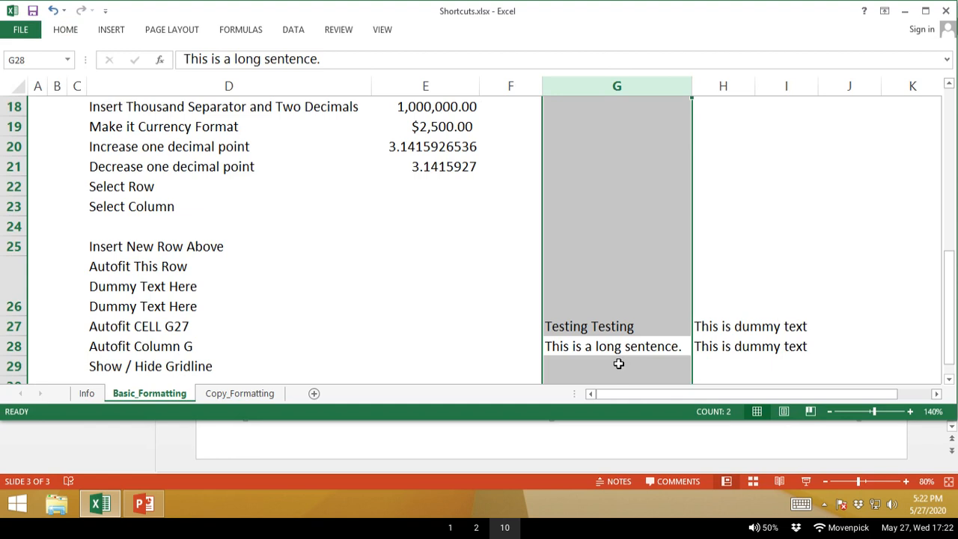
Deselect column G and go to the "Show / Hide Gridline" task in cell D29.
key(Escape)
key(Down)
key(Up)
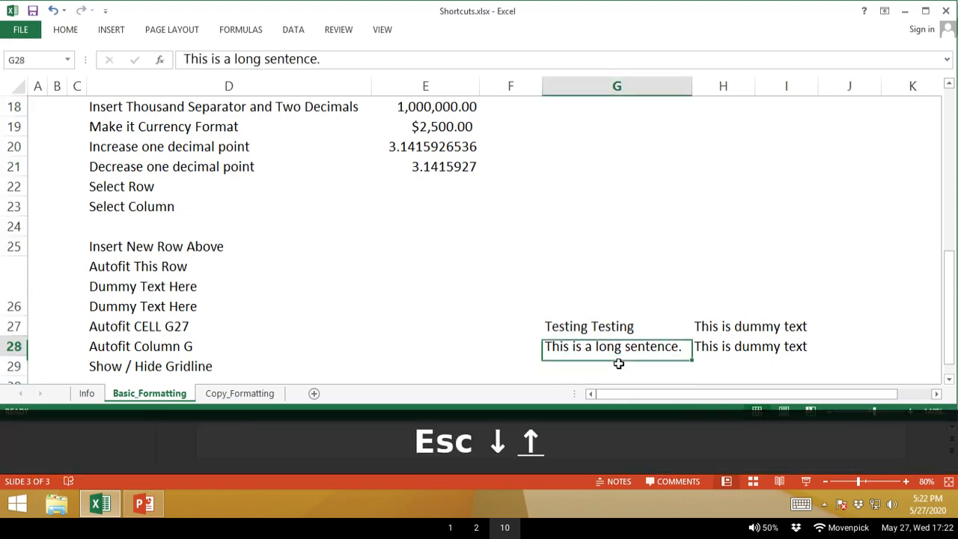
key(Left)
key(Left)
key(Left)
key(Left)
key(Down)
key(Right)
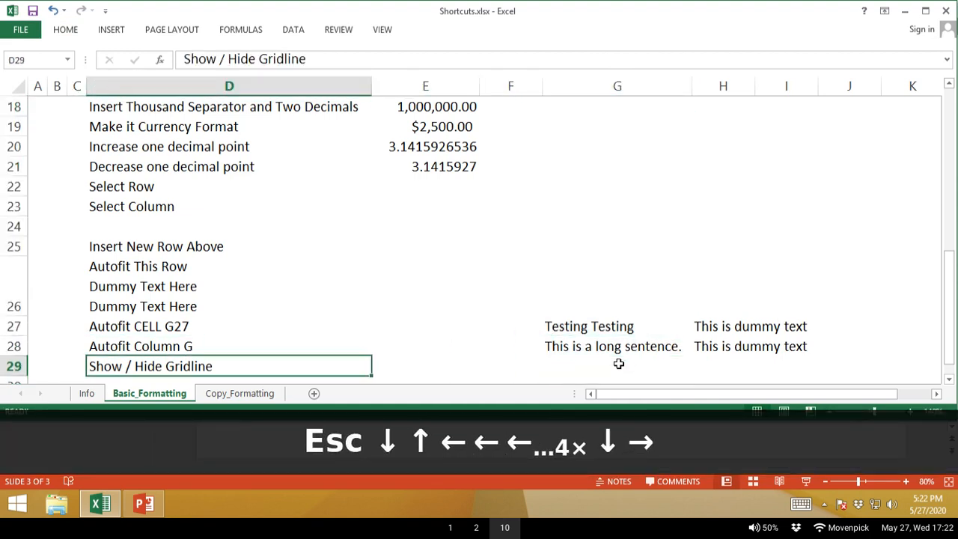
key(Down)
key(Down)
key(Down)
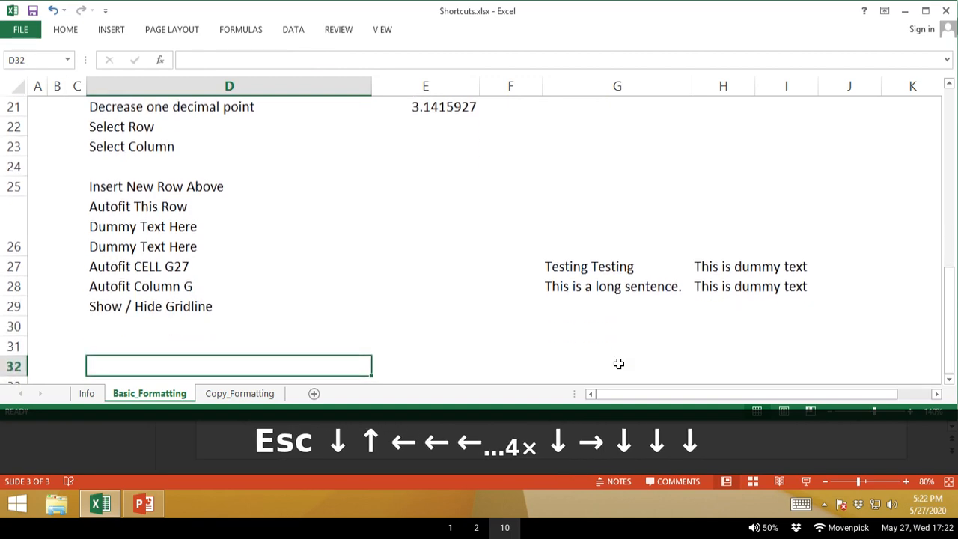
key(Up)
key(Up)
key(Up)
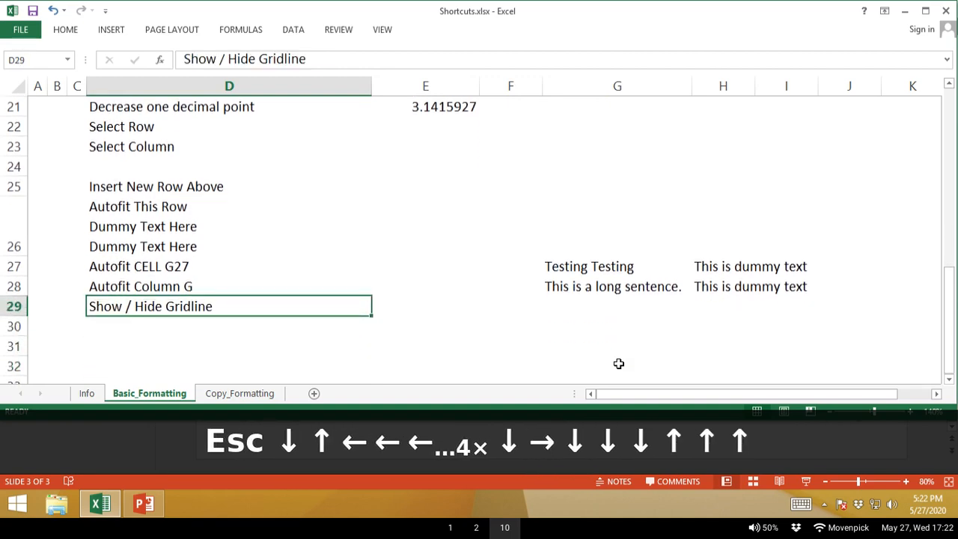
Open a new blank workbook to view its default gridlines, and close it again.
key(ctrl+n)
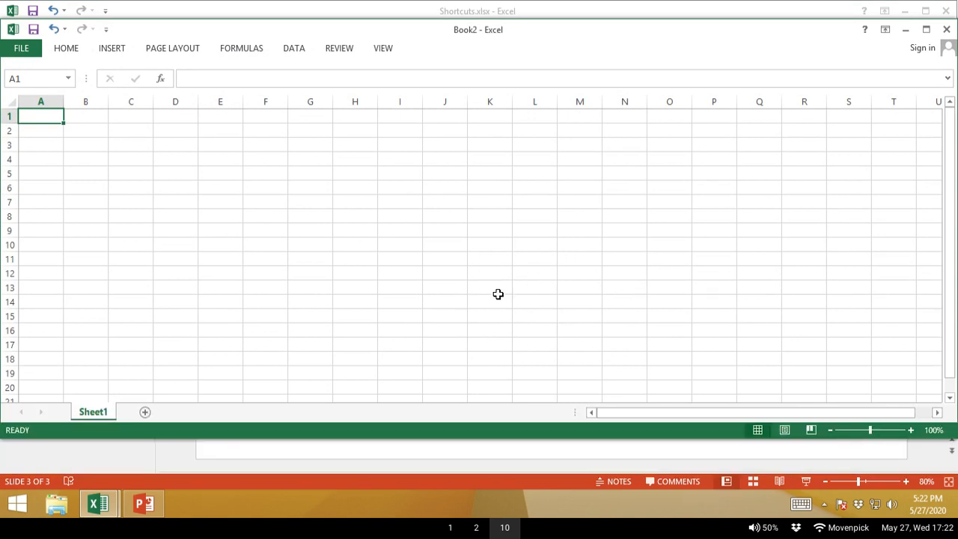
key(ctrl+w)
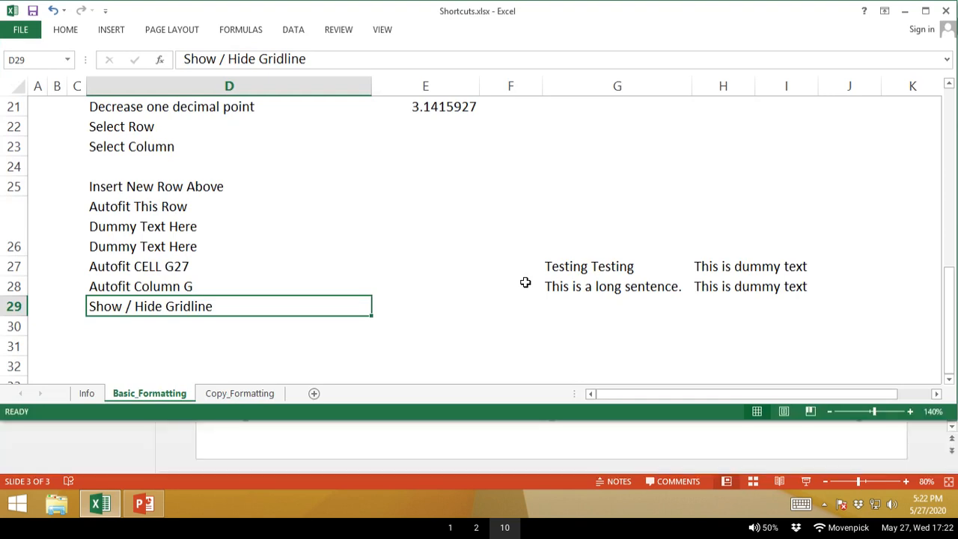
Show the gridlines on the Basic_Formatting sheet, and hide them again.
key(alt)
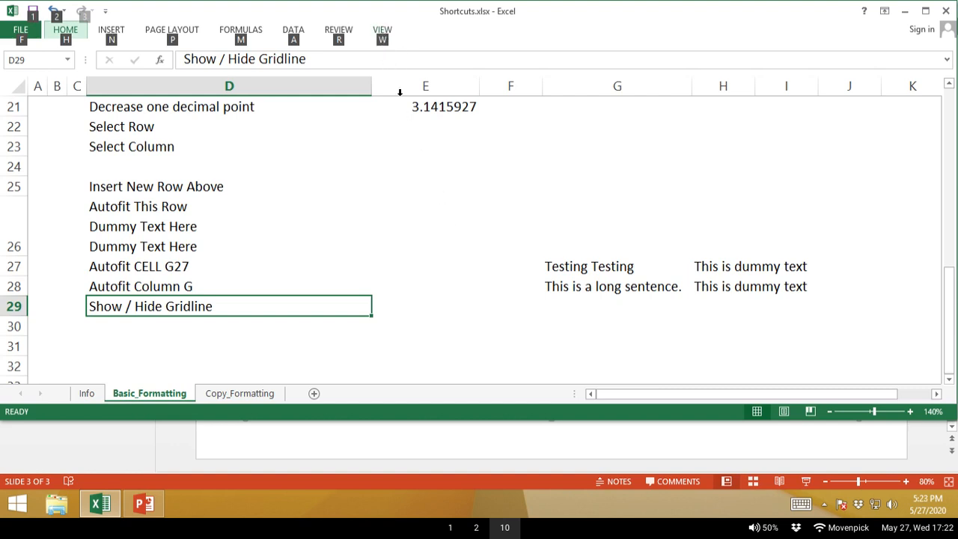
key(w)
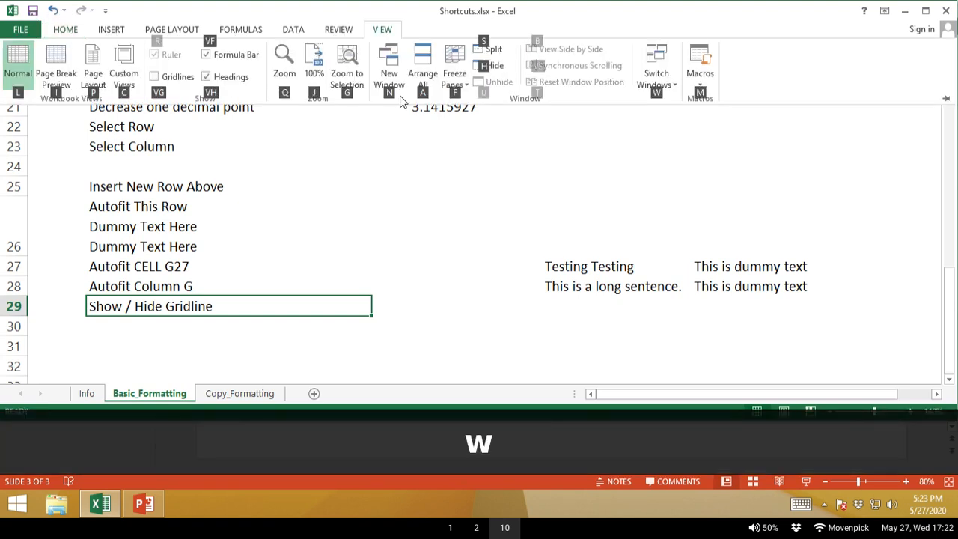
key(v)
key(g)
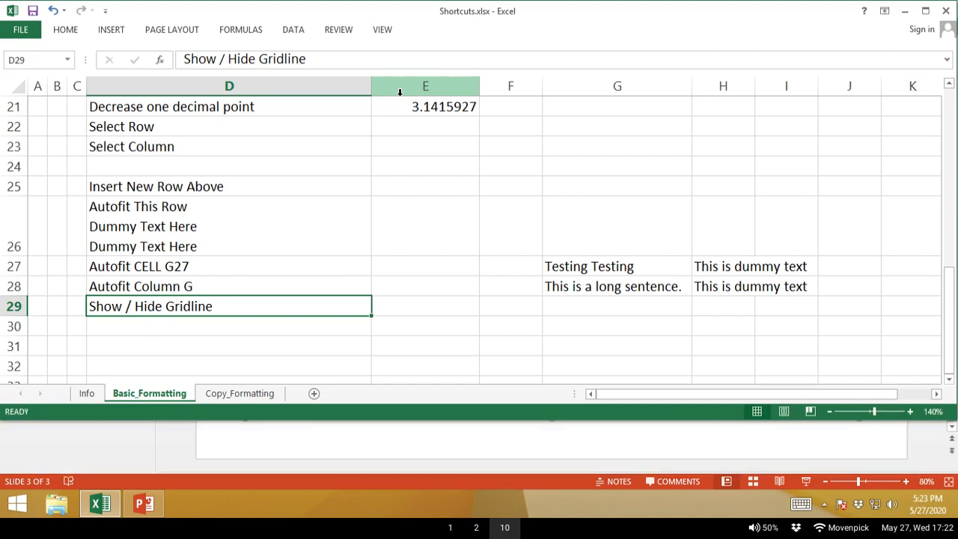
key(alt)
key(w)
key(v)
key(g)
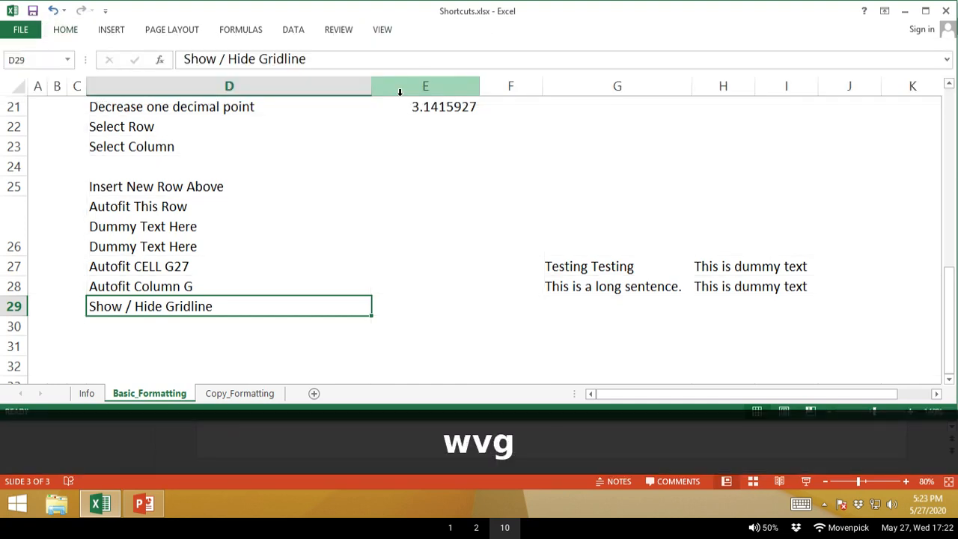
Toggle the sheet's gridlines on and back off once more.
key(alt)
key(w)
key(v)
key(g)
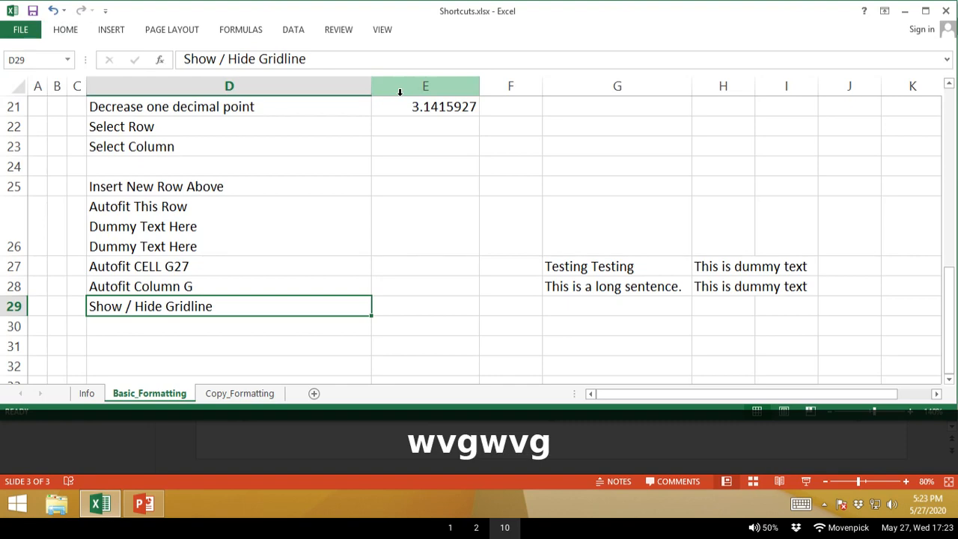
key(alt)
key(w)
key(v)
key(g)
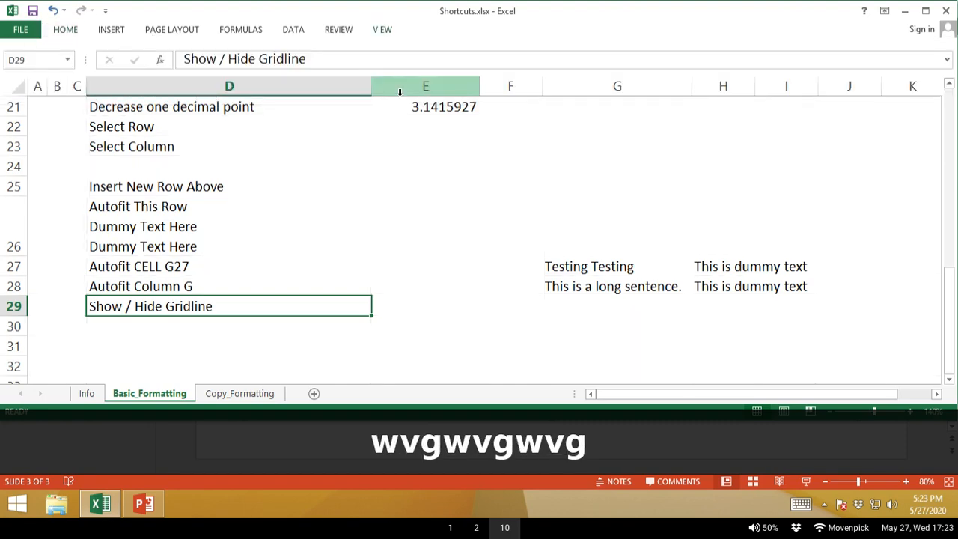
Go to cell A1, switch to the Copy_Formatting sheet, and move to the "Bold Font" cell D5 in the task 4 data.
key(ctrl+Home)
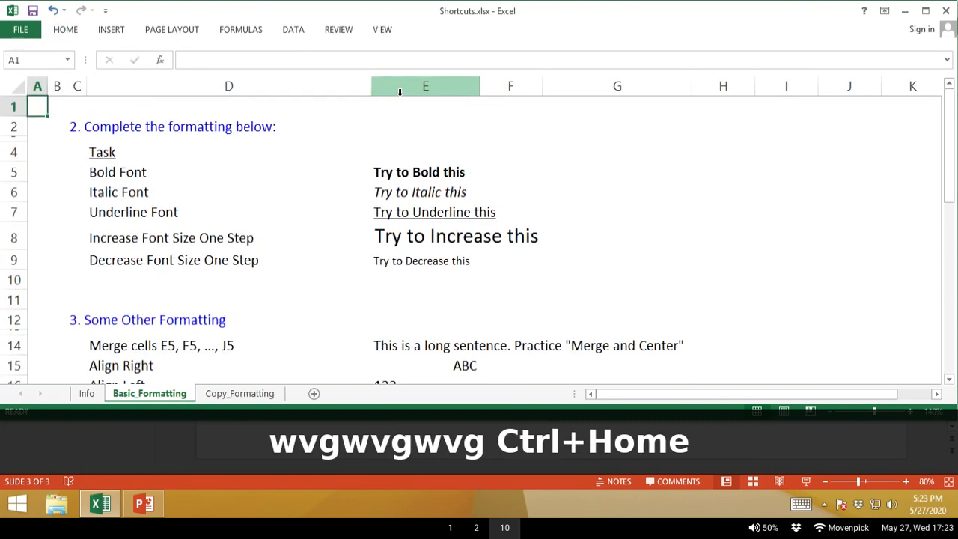
key(ctrl+Page_Down)
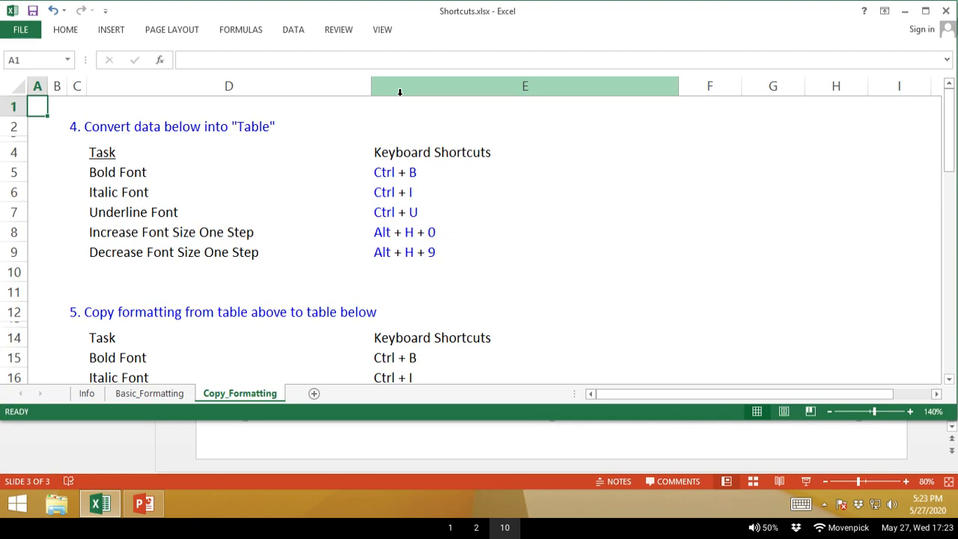
key(Down)
key(Down)
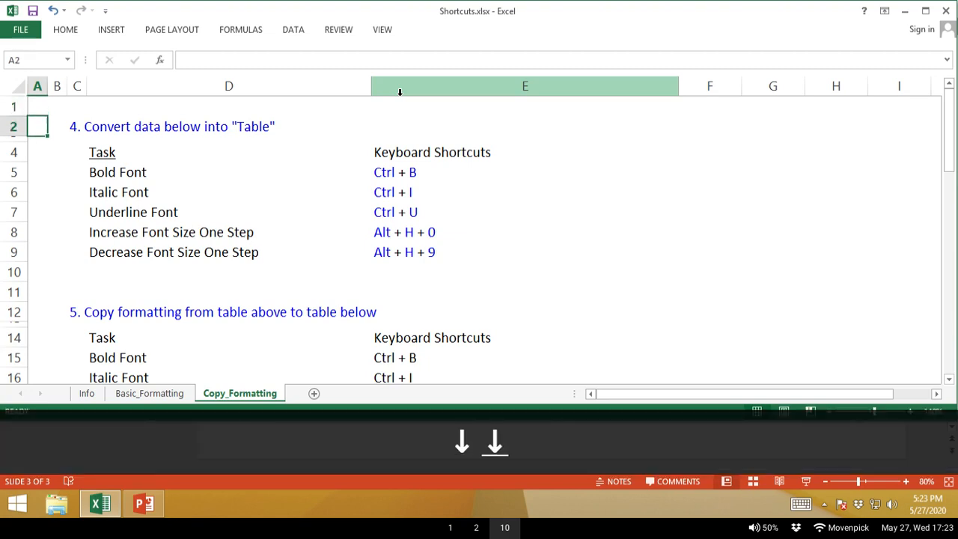
key(Right)
key(Right)
key(Down)
key(Down)
key(Right)
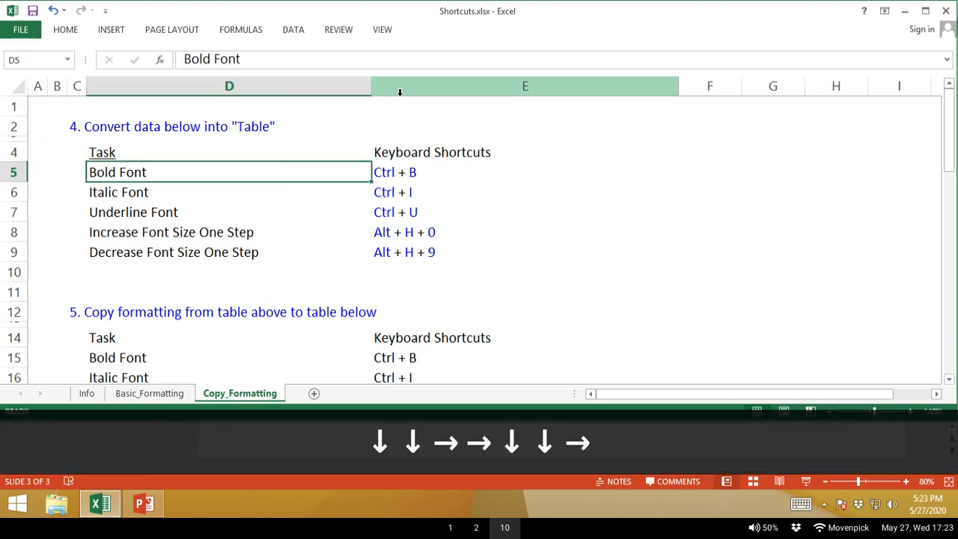
Select the task 4 data range D4:E9, and select its rows 5, 6 and 7 one at a time.
key(Up)
key(ctrl+shift+Right)
key(ctrl+shift+Down)
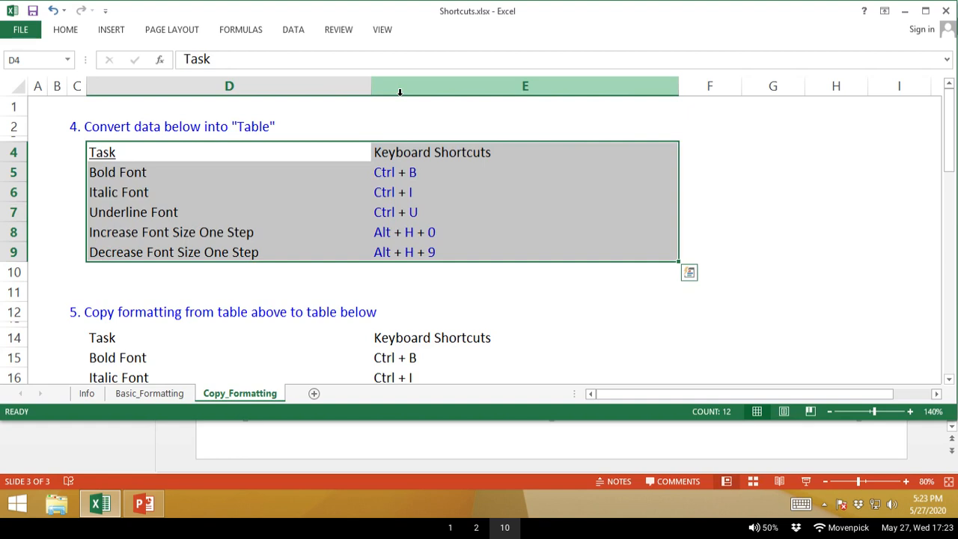
key(Down)
key(ctrl+shift+Right)
key(Down)
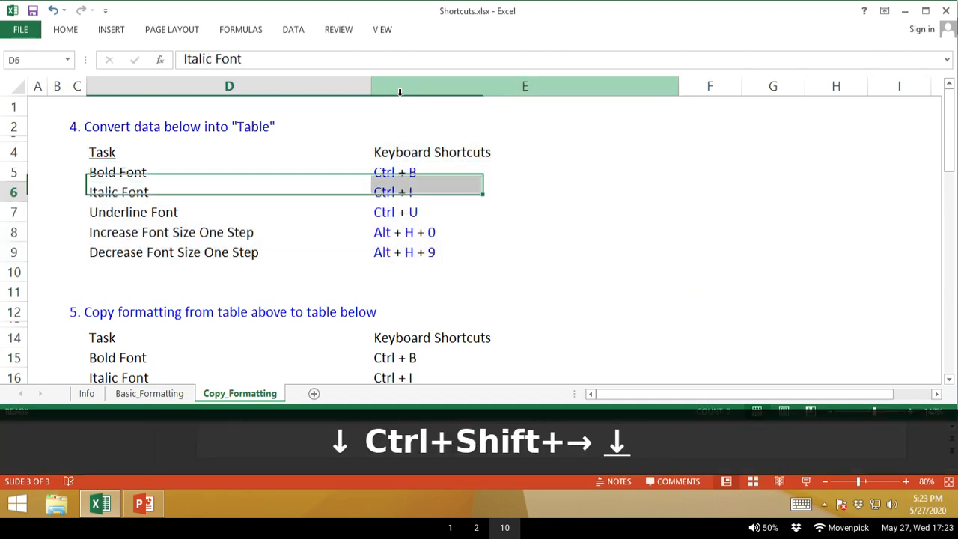
key(ctrl+shift+Right)
key(Down)
key(ctrl+shift+Right)
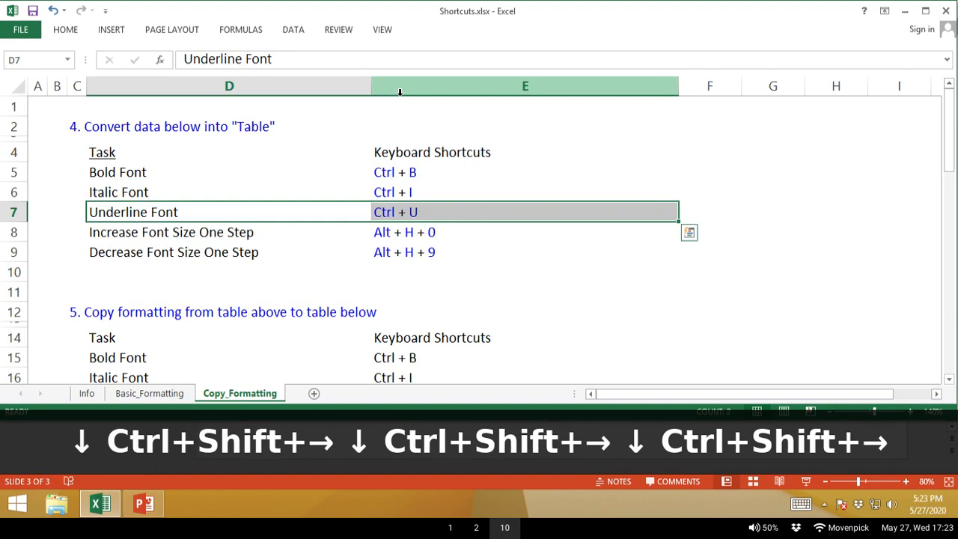
From cell D7, convert the range D4:E9 into a table with headers, and move to cell D6.
key(Right)
key(Left)
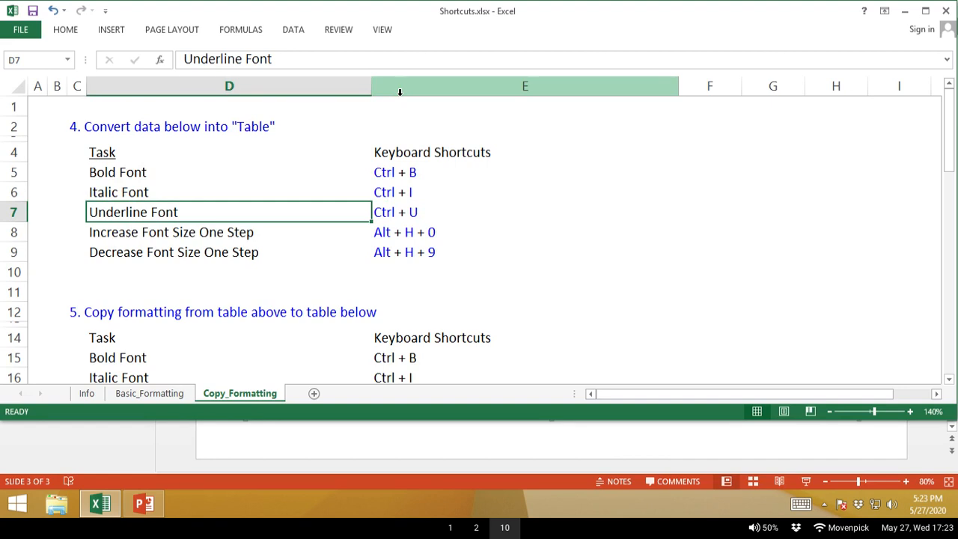
key(ctrl+t)
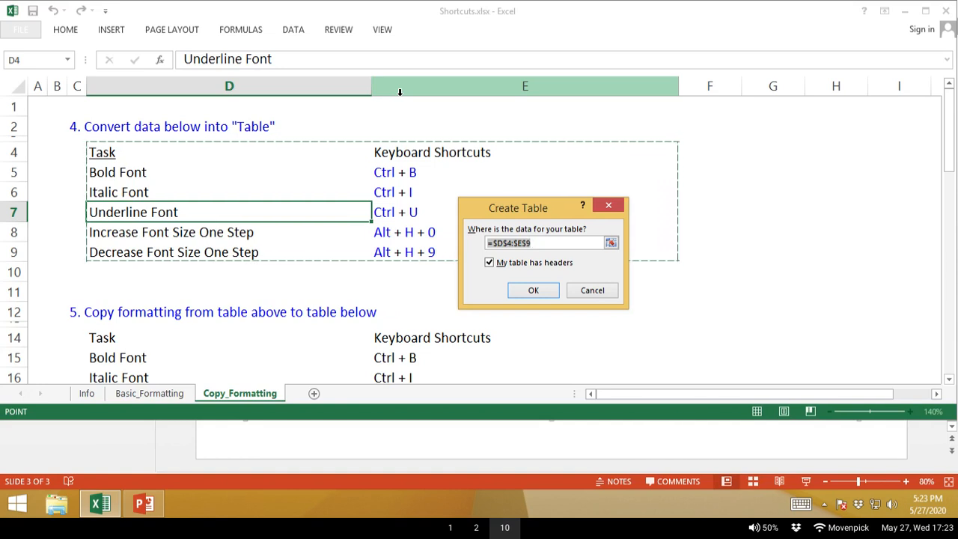
key(Return)
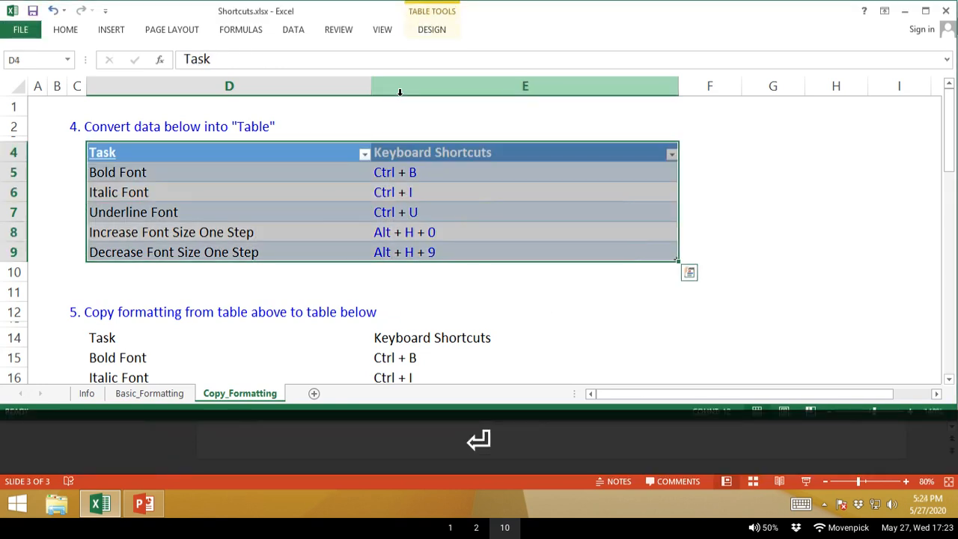
key(Down)
key(Down)
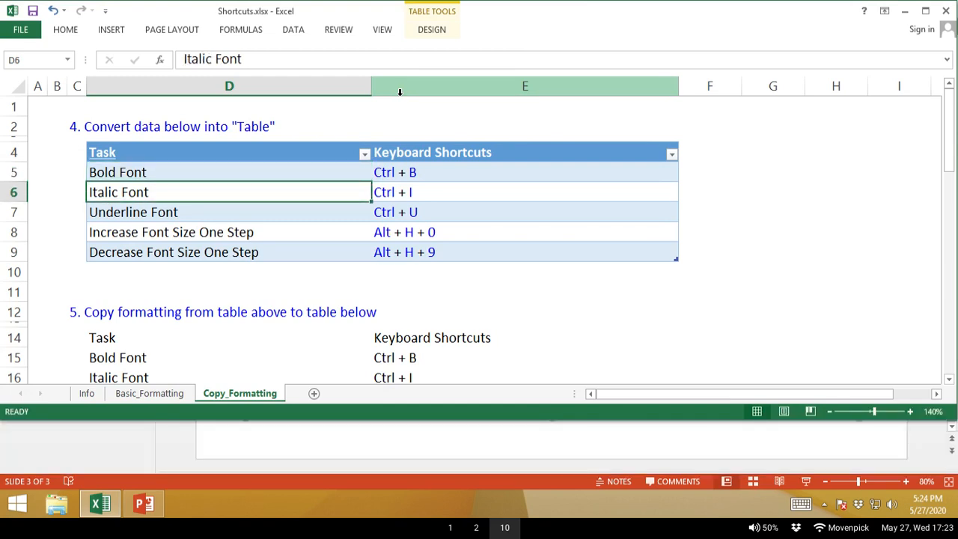
Preview a yellow table style on the new table without applying it.
click(432, 32)
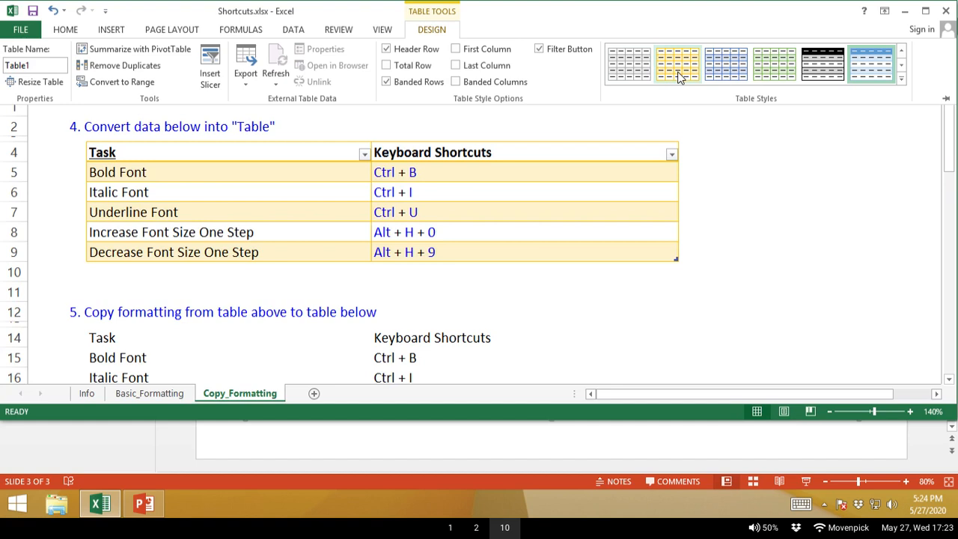
key(Escape)
key(alt)
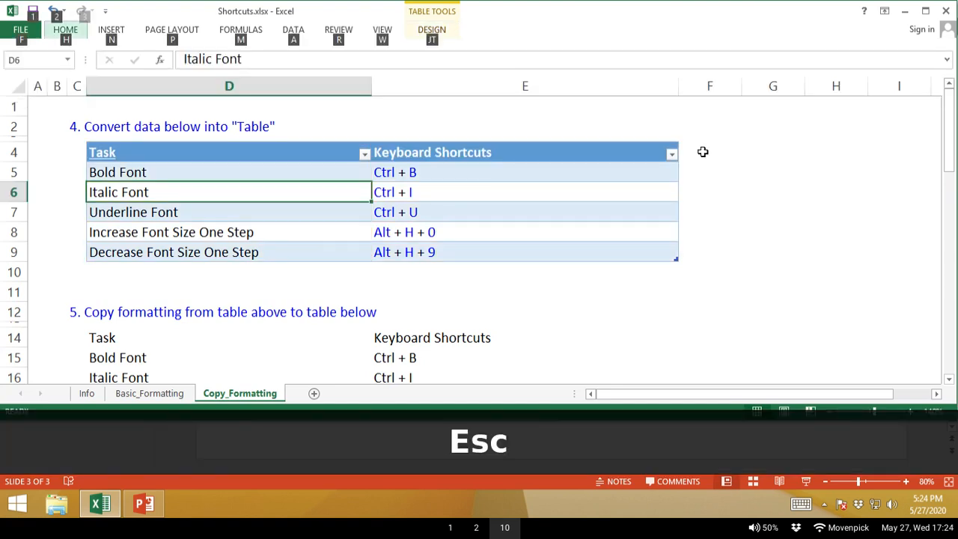
key(Escape)
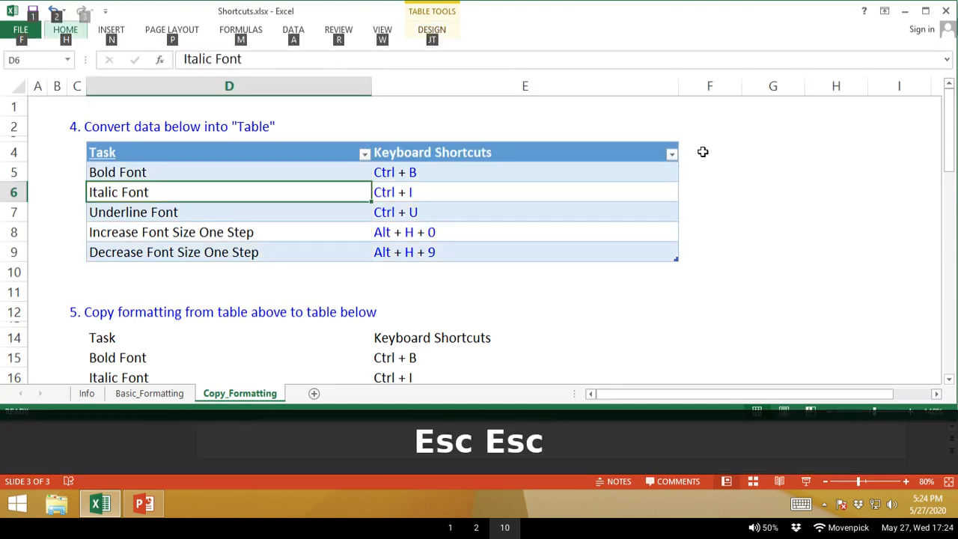
Browse the medium styles in the table styles gallery as previews, and close the gallery without choosing one.
key(j)
key(t)
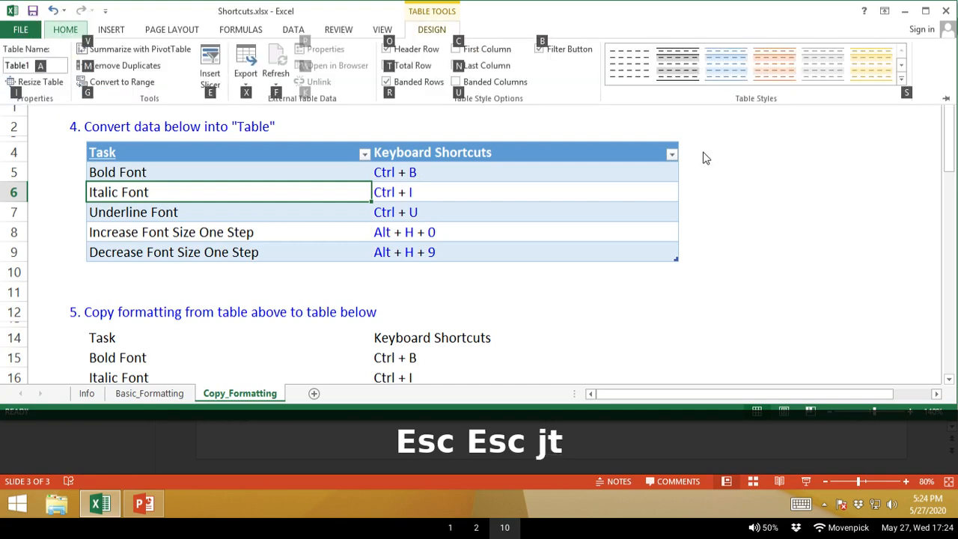
key(s)
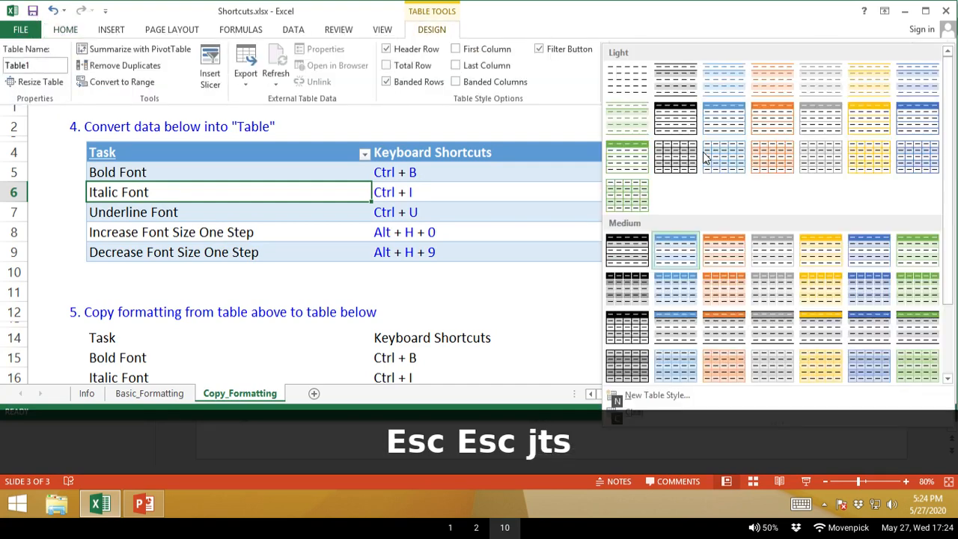
key(Down)
key(Down)
key(Up)
key(Right)
key(Right)
key(Right)
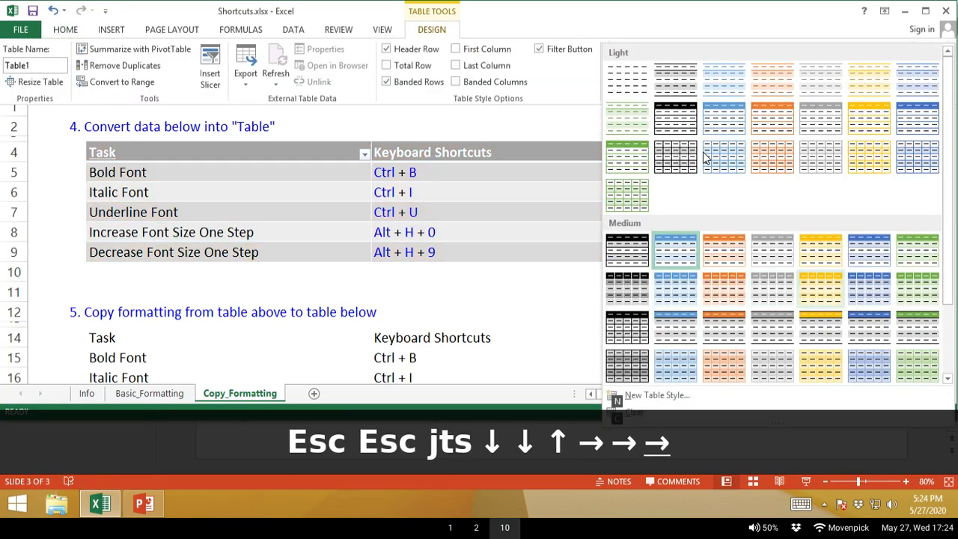
key(Right)
key(Left)
key(Up)
key(Down)
key(Escape)
key(Escape)
key(Escape)
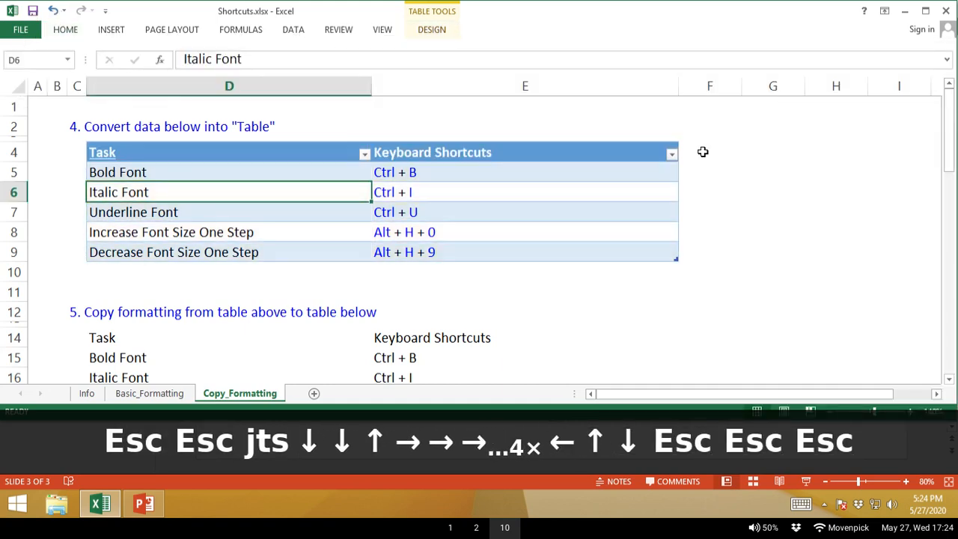
Go down column D to the task 5 data and examine its unformatted rows from D14 to D19.
key(Down)
key(Down)
key(Down)
key(Down)
key(Down)
key(Down)
key(Down)
key(Down)
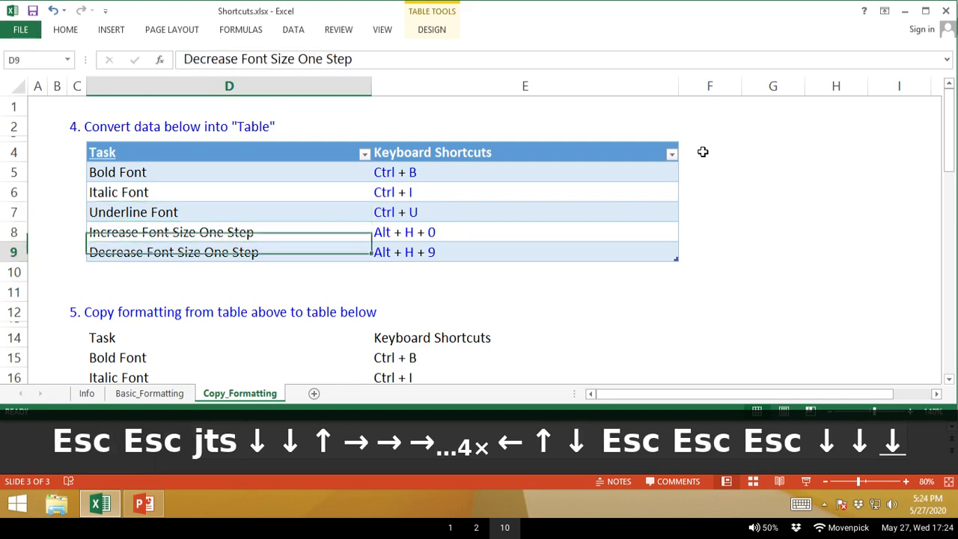
key(Down)
key(Down)
key(Down)
key(Down)
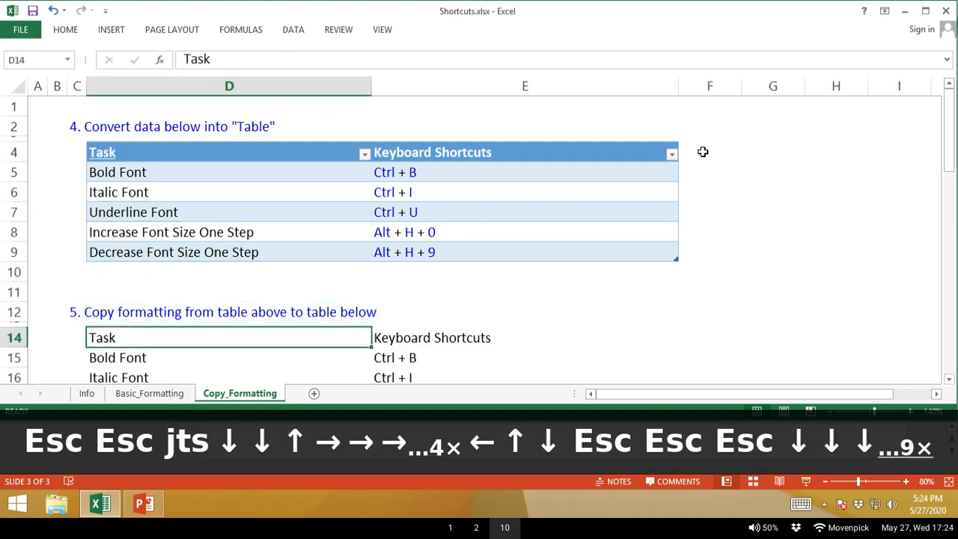
key(Down)
key(Down)
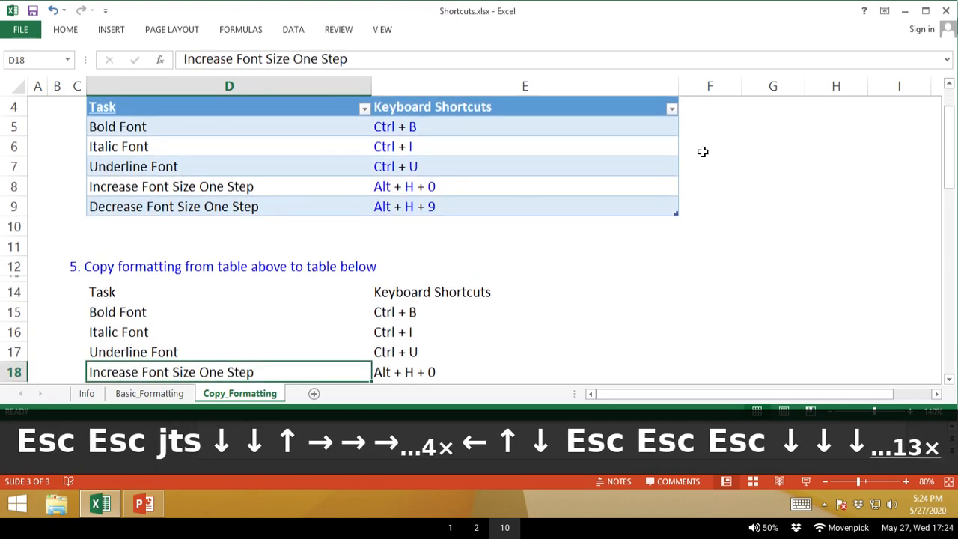
key(Up)
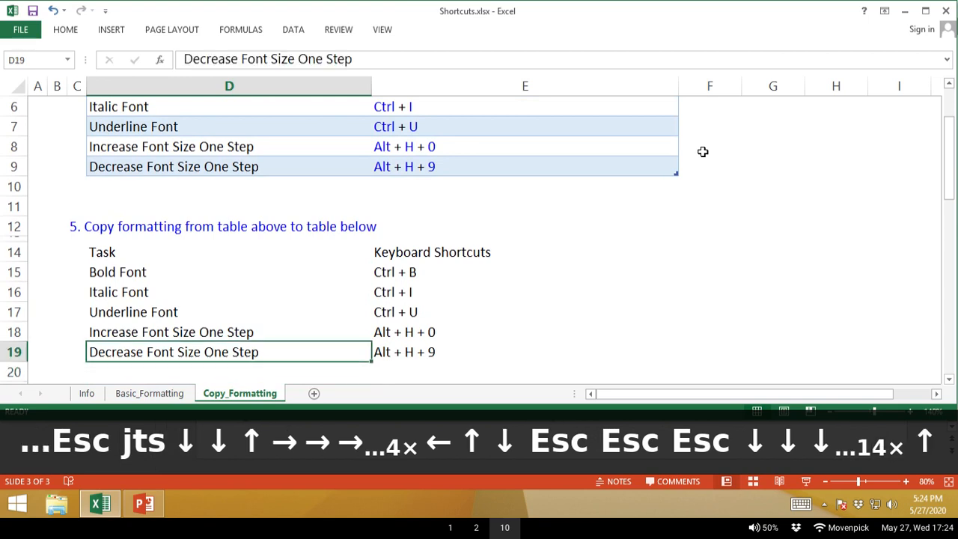
Compare the formatted table starting at D4 with the unformatted task 5 data starting at D14.
key(ctrl+Up)
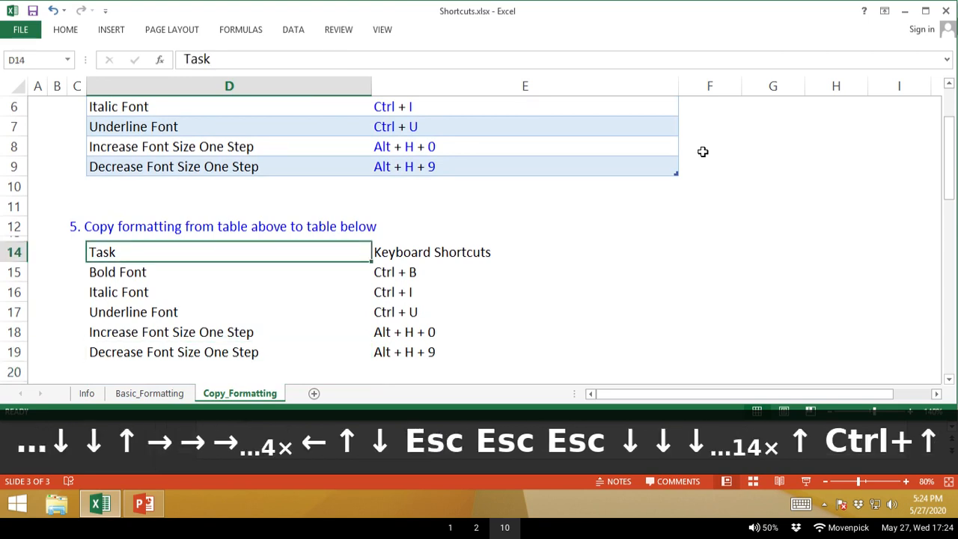
key(ctrl+Up)
key(ctrl+Up)
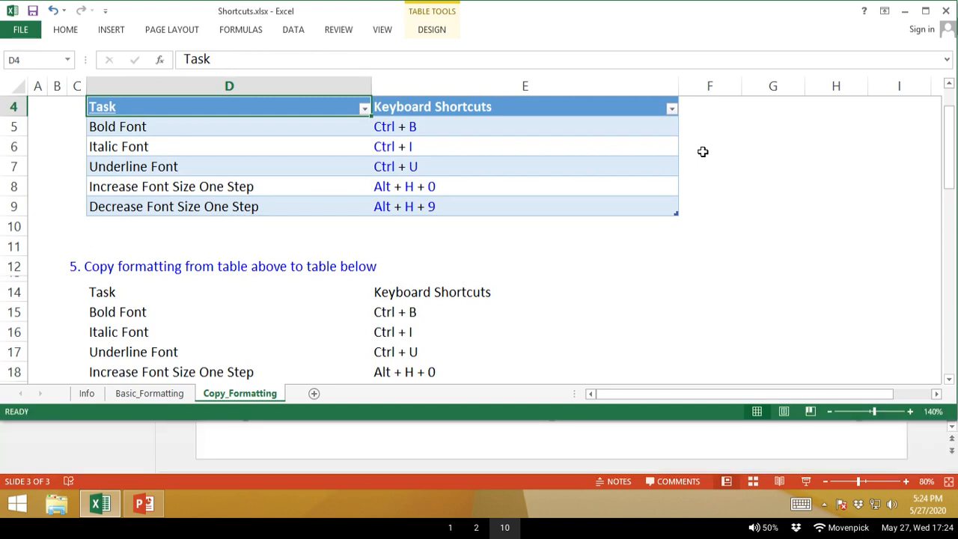
key(Down)
key(Down)
key(Down)
key(Down)
key(Down)
key(Down)
key(Down)
key(Down)
key(Down)
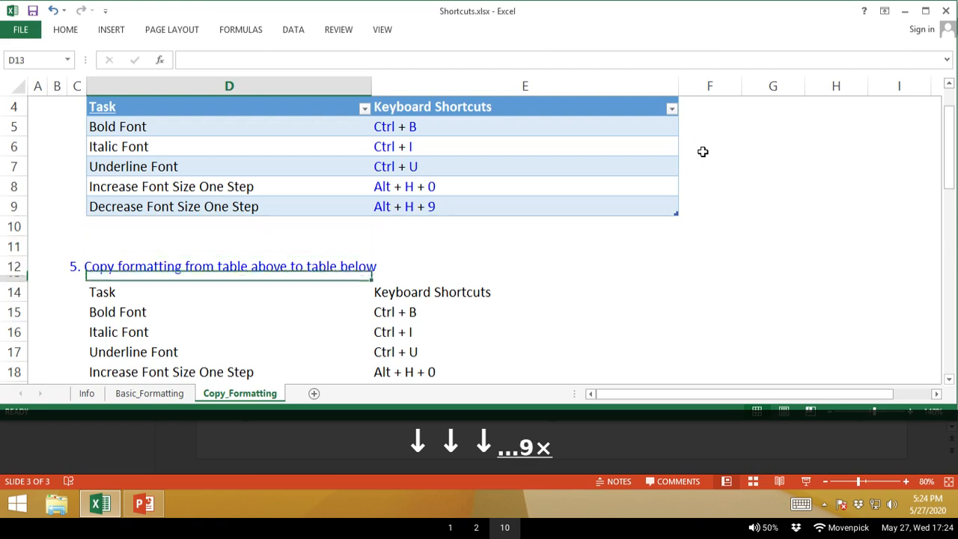
key(Down)
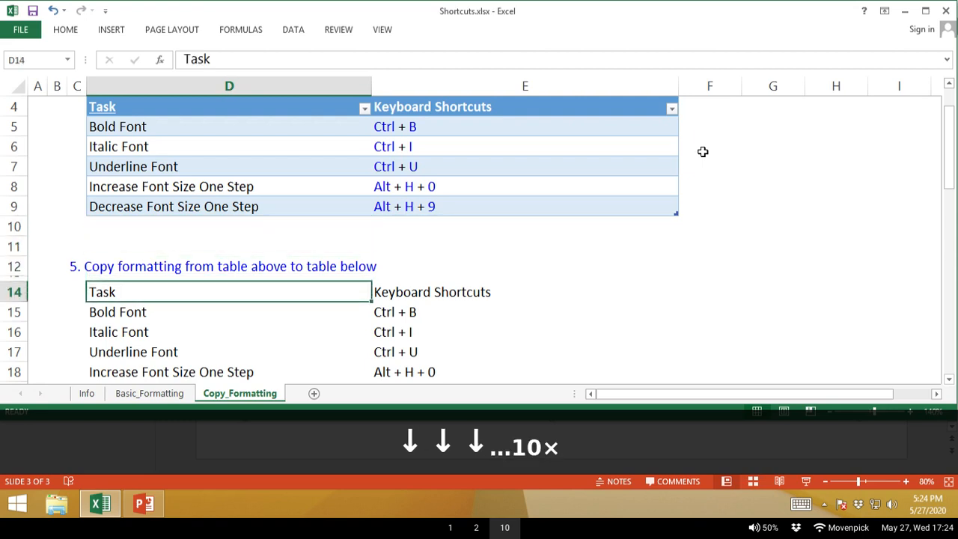
key(Up)
key(Down)
key(Up)
key(Down)
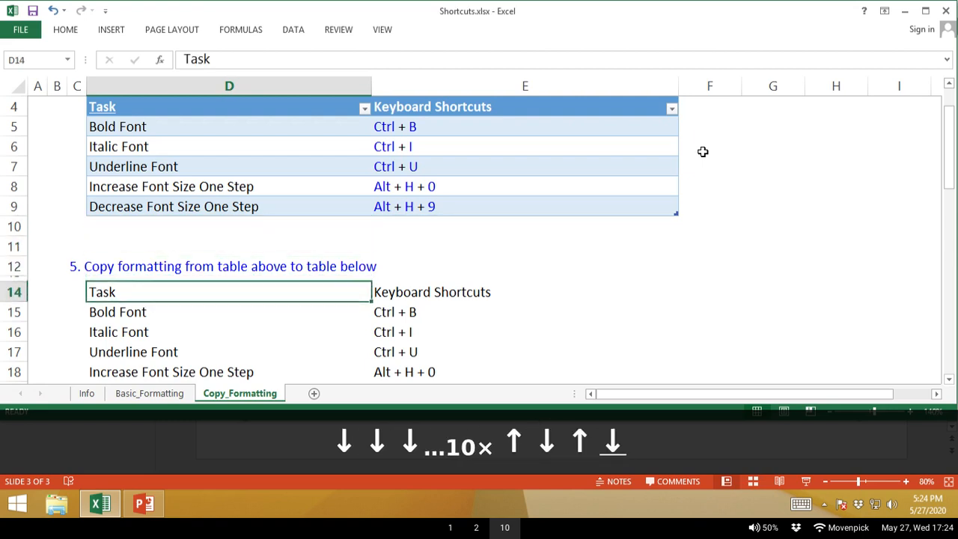
Return to the "Task" header cell D4 of the formatted table under task 4.
key(ctrl+Up)
key(ctrl+Up)
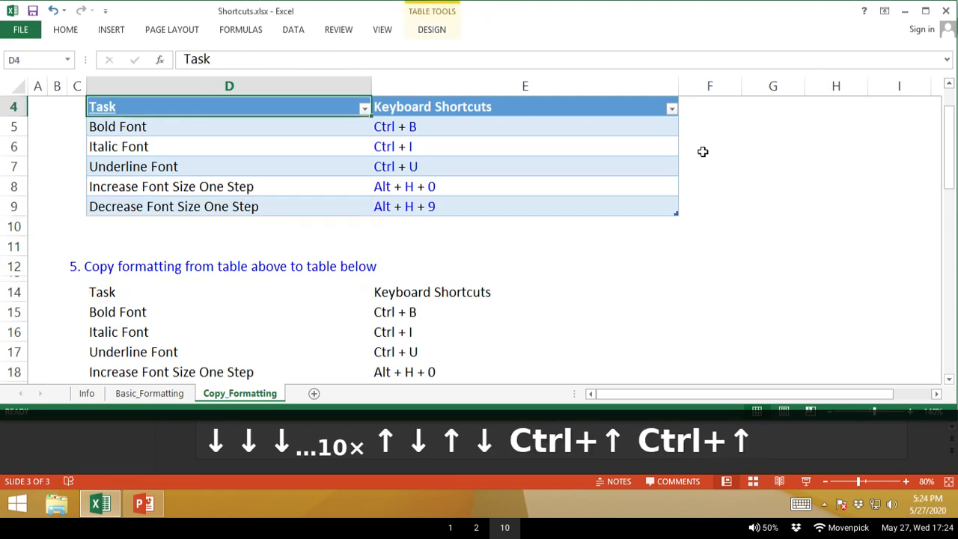
key(ctrl+Up)
key(Down)
key(Down)
key(Down)
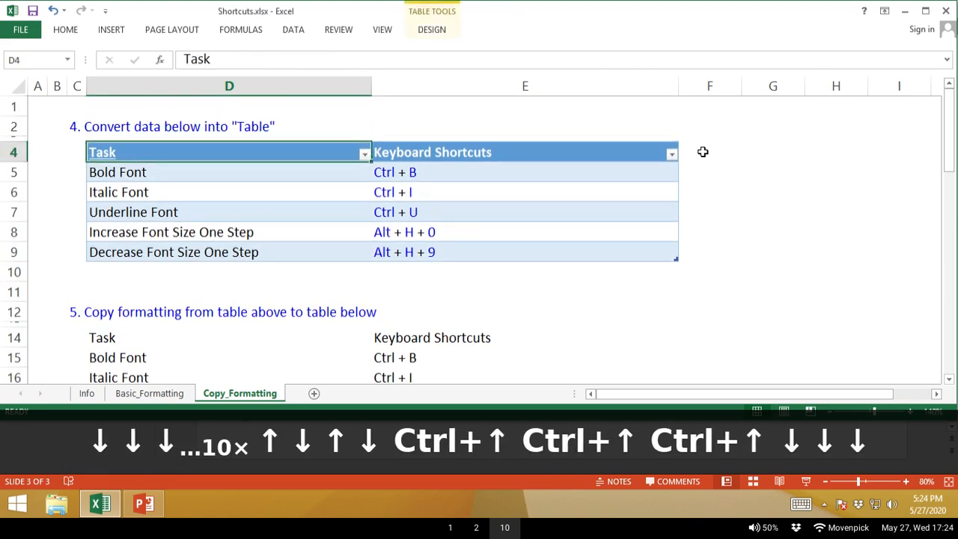
Try selecting the formatted table with its header, D4:E9, and only its data rows, D5:E9, and clear the selection.
key(ctrl+shift+Right)
key(ctrl+shift+Down)
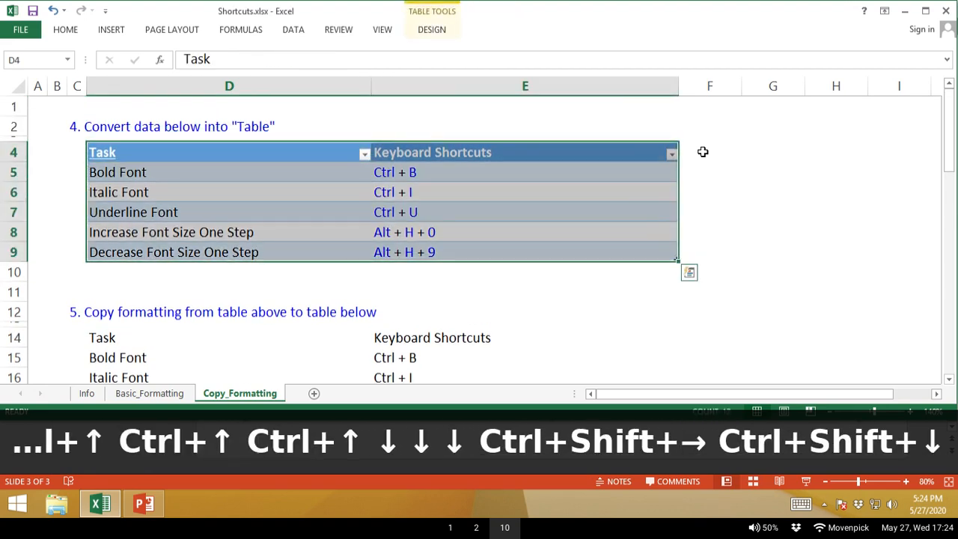
key(Down)
key(ctrl+a)
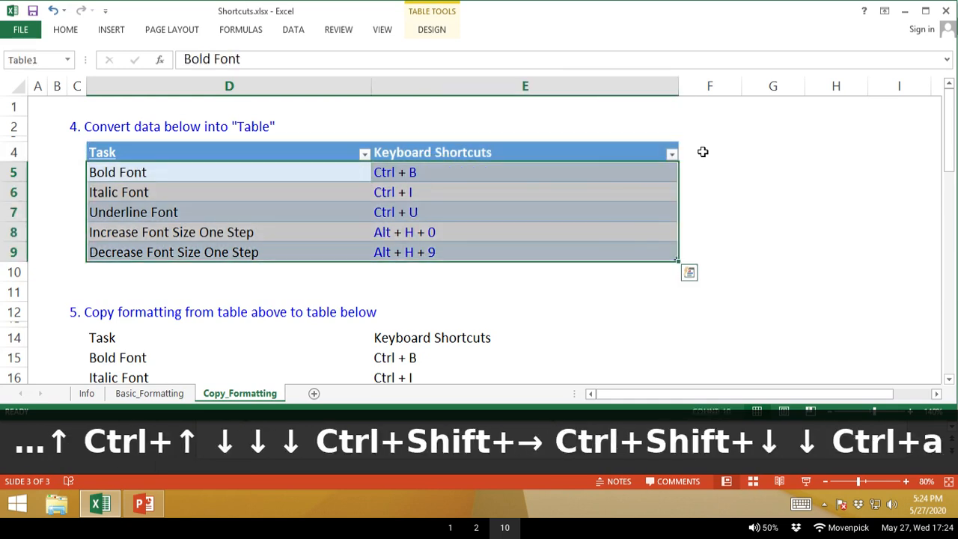
key(Up)
key(ctrl+shift+Right)
key(ctrl+shift+Down)
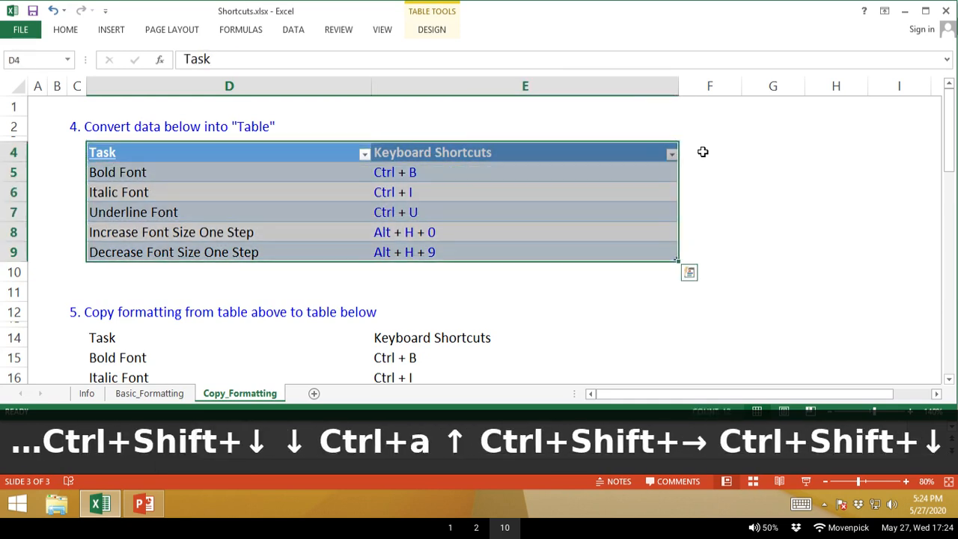
key(Left)
key(Right)
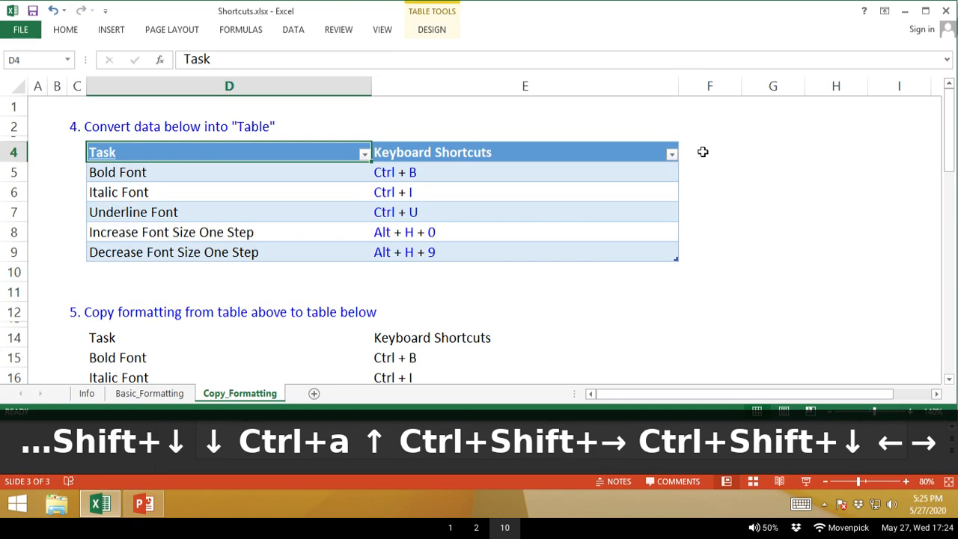
Copy the formatted table D4:E9 and go to the "Task" cell D14 of the task 5 data.
key(ctrl+shift+Right)
key(ctrl+shift+Down)
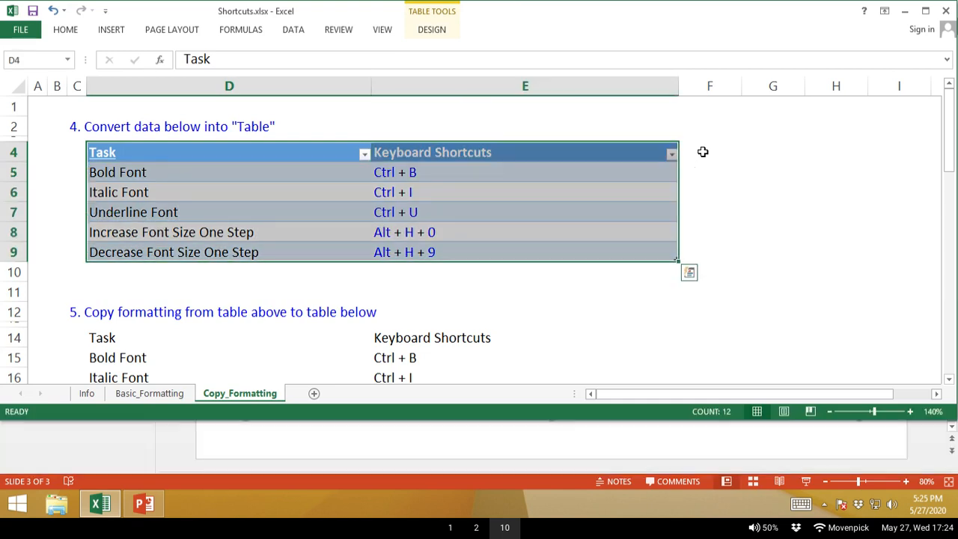
key(ctrl+c)
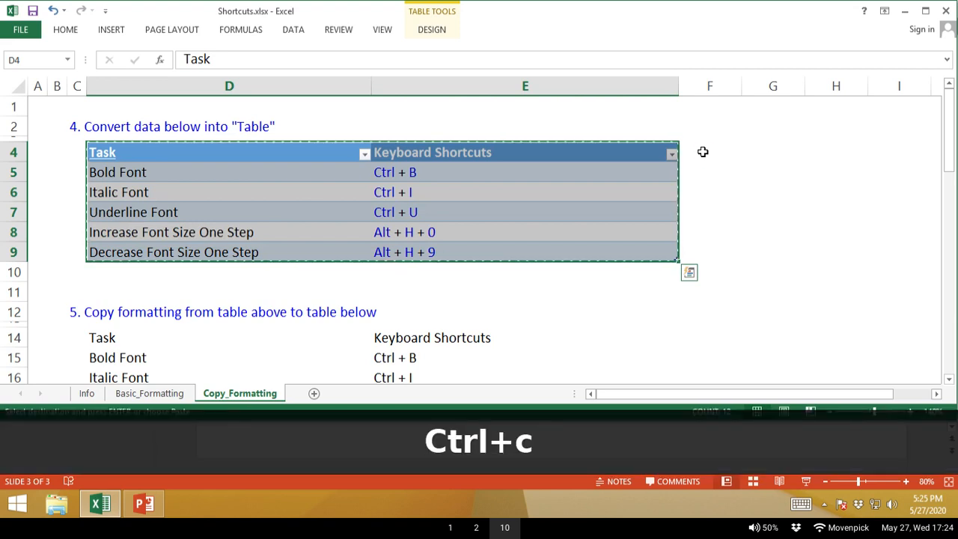
key(Down)
key(Down)
key(Down)
key(Down)
key(Down)
key(Down)
key(Down)
key(Down)
key(Down)
key(Down)
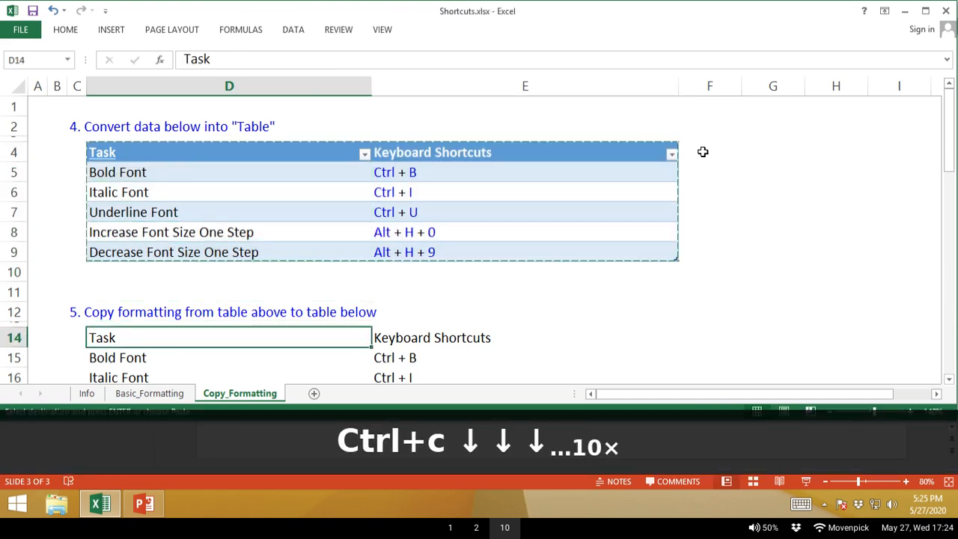
key(ctrl+Down)
key(ctrl+Up)
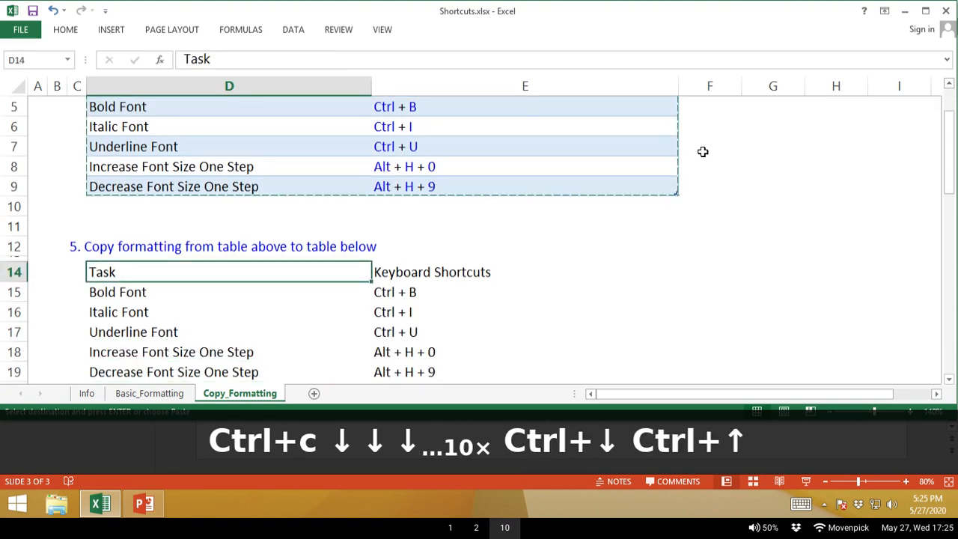
Preview the Formatting paste option on the task 5 data at D14, and cancel the copy without pasting.
click(66, 29)
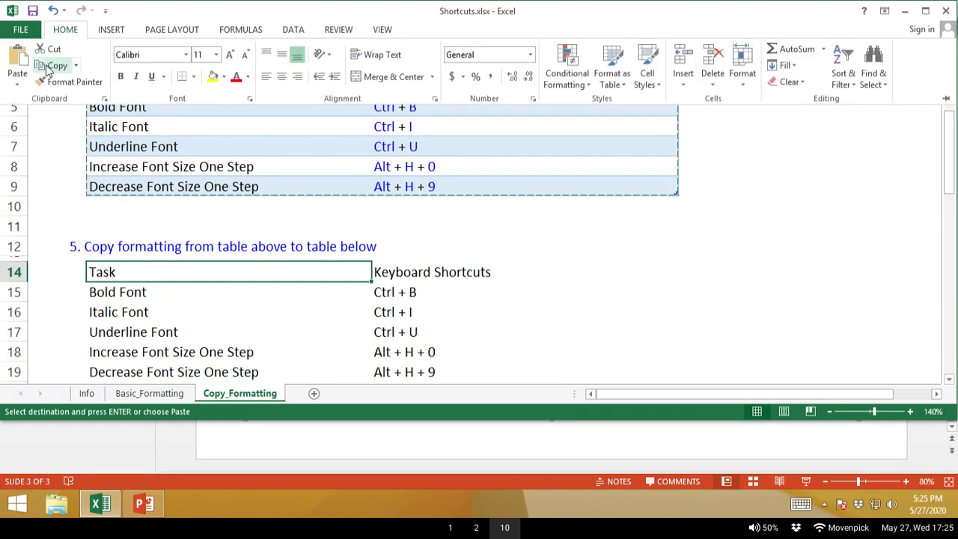
click(17, 86)
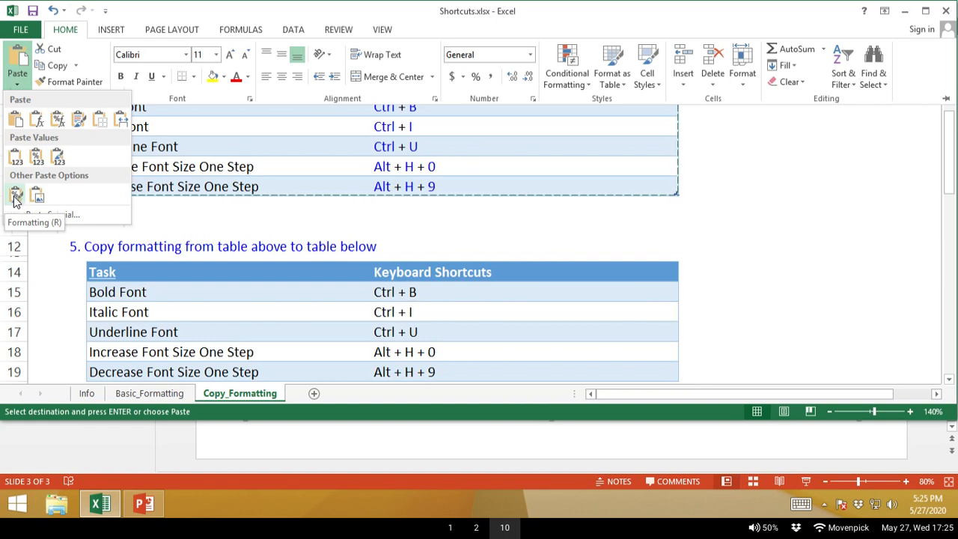
click(152, 273)
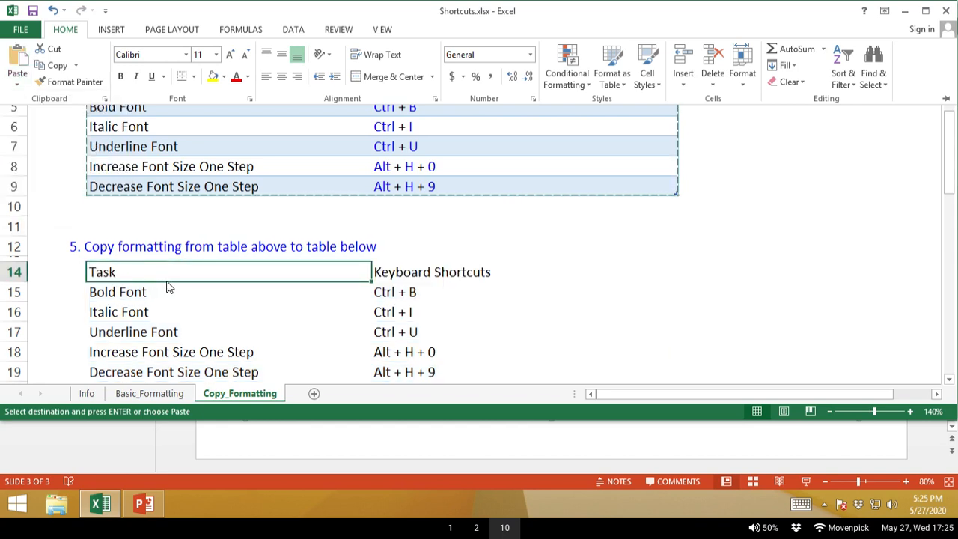
key(Down)
key(Escape)
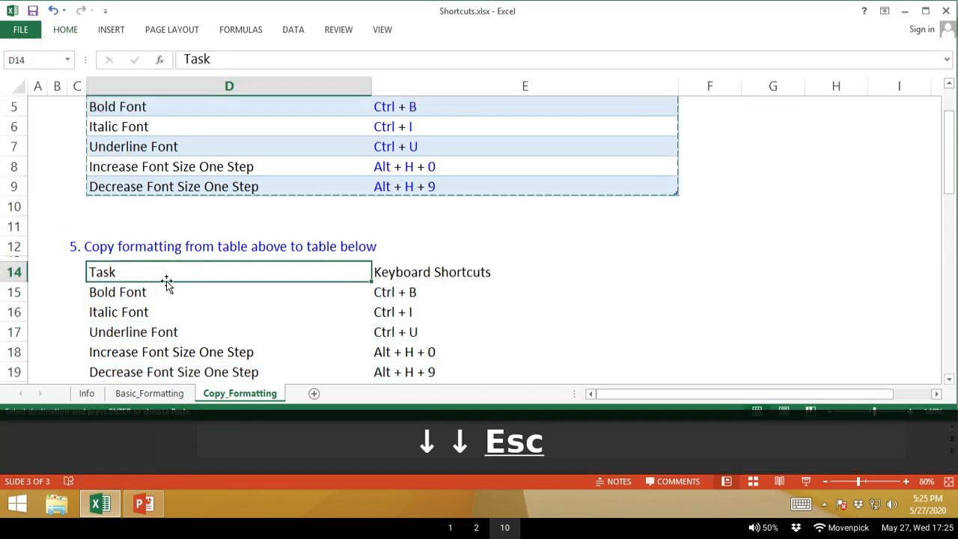
key(Escape)
Replace the last row of the task 5 data with "ABC" in D19 and "DEF" in E19.
key(Down)
key(Right)
key(Left)
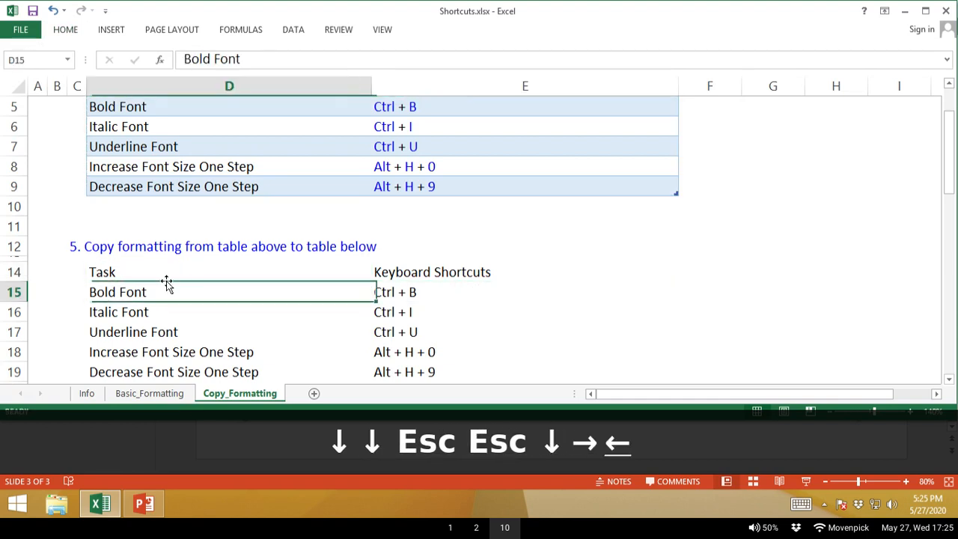
key(Down)
key(Down)
key(Down)
key(Down)
key(Down)
key(Down)
key(Up)
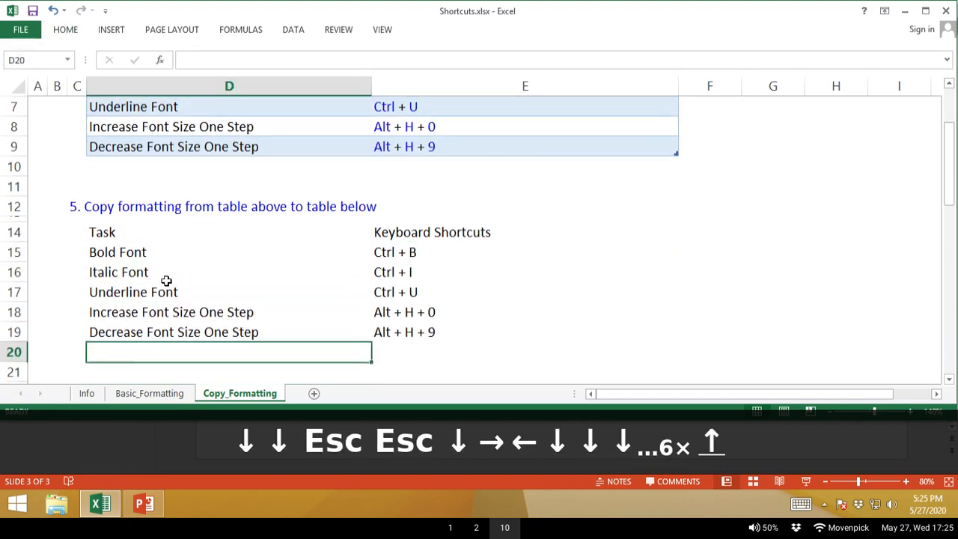
key(Up)
key(shift+Right)
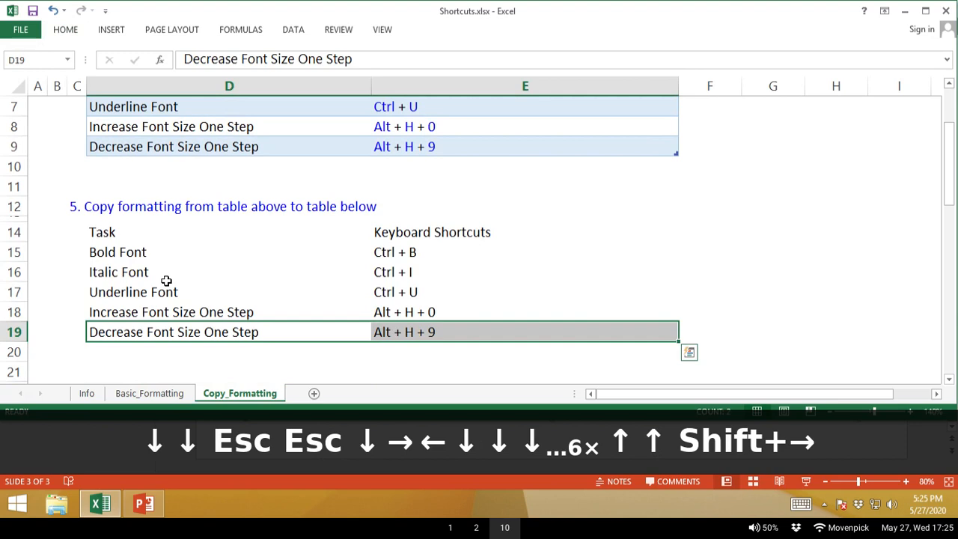
text(ABC)
key(Right)
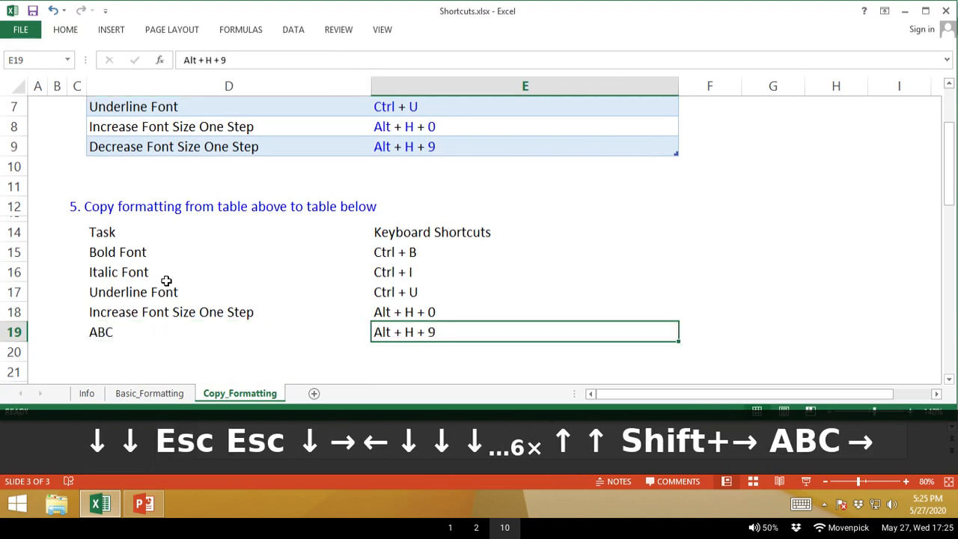
text(DEF)
key(Right)
key(Left)
key(Left)
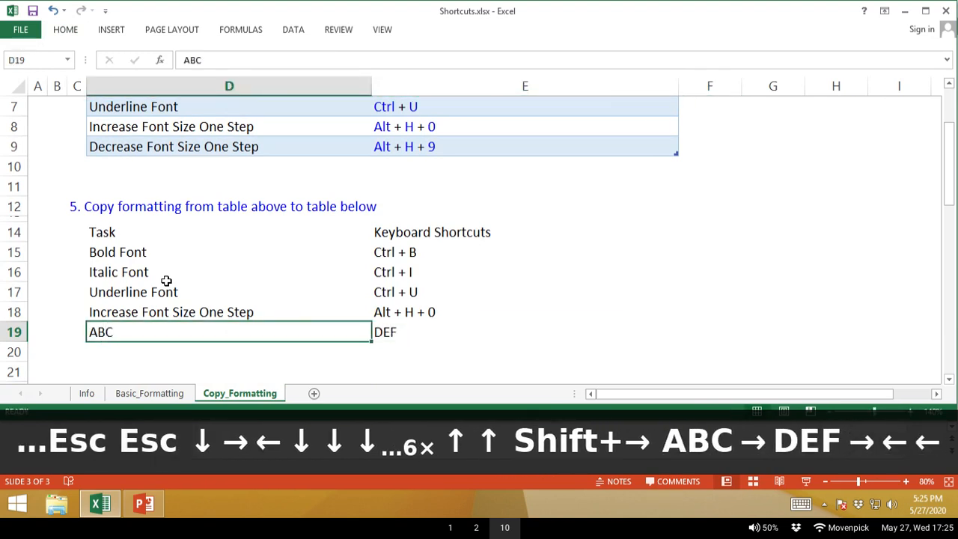
Select the whole formatted table D4:E9 under task 4, including its header, and copy it.
key(ctrl+Up)
key(ctrl+Up)
key(ctrl+Up)
key(ctrl+shift+Right)
key(ctrl+shift+Down)
key(ctrl+c)
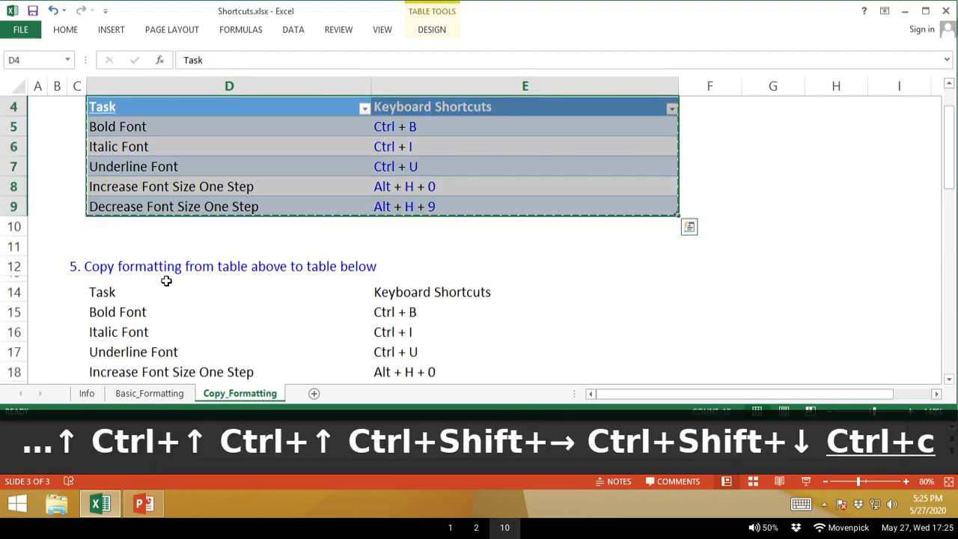
Paste the copied table normally, with contents and formatting, over the task 5 data starting at D14.
key(Down)
key(Down)
key(Down)
key(Down)
key(Down)
key(Down)
key(Down)
key(Down)
key(Down)
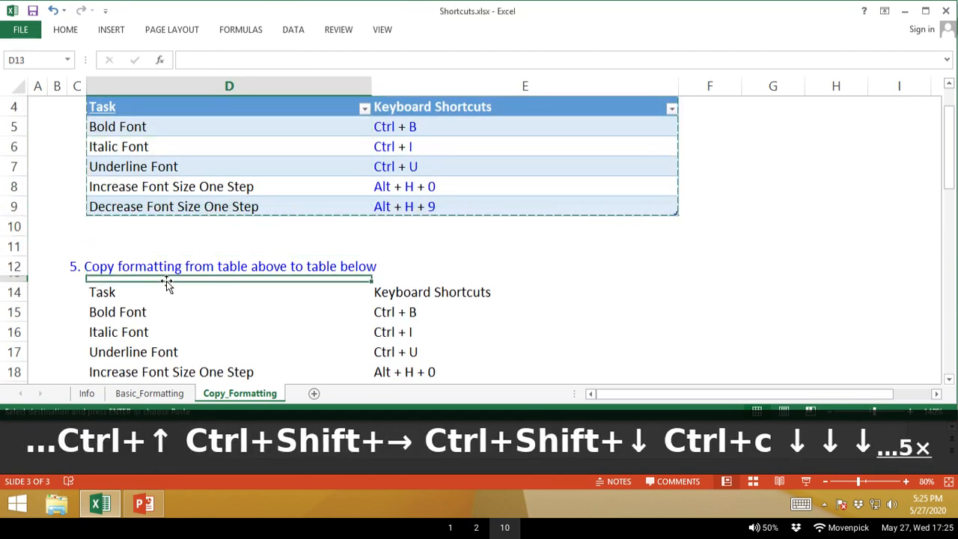
key(Down)
key(ctrl+v)
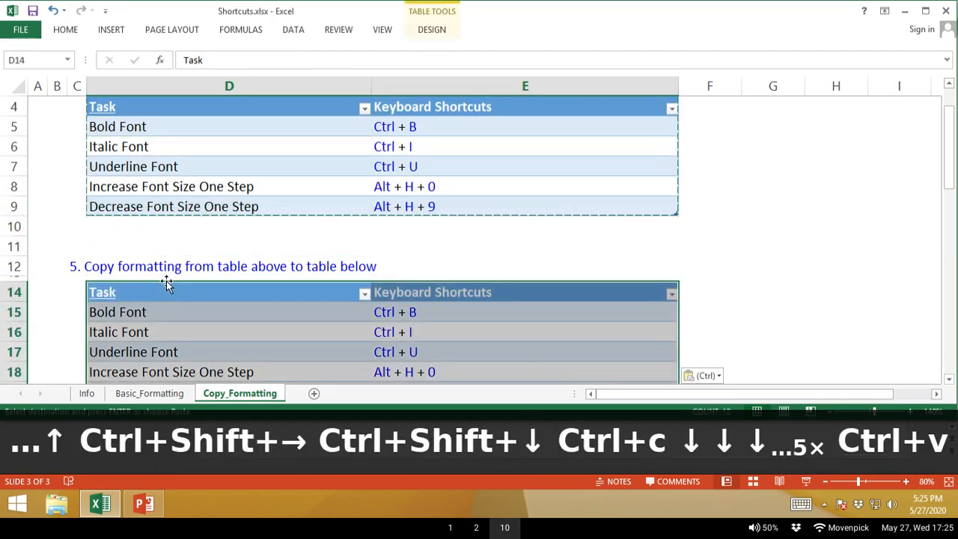
Undo the full paste over the task 5 data and cancel the pending copy.
key(ctrl+z)
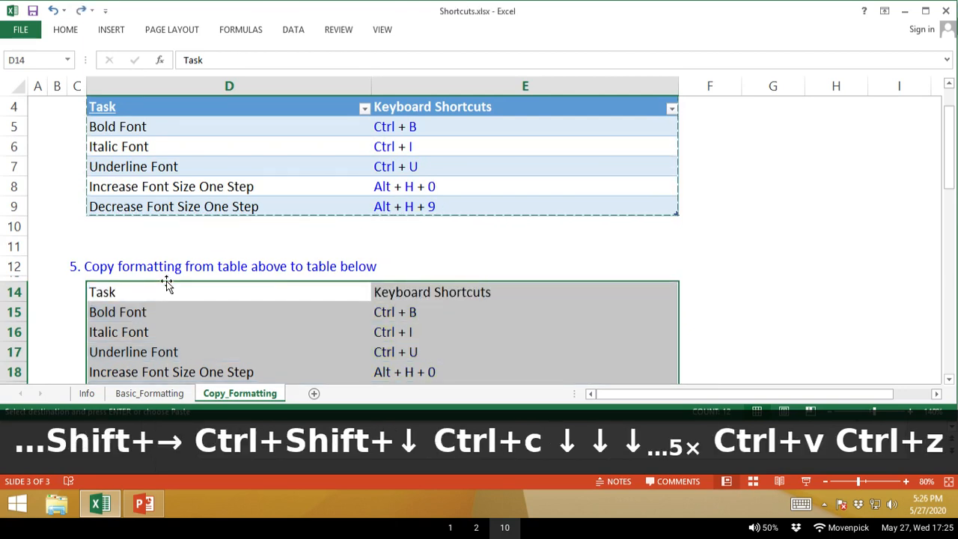
key(Up)
key(Escape)
key(Escape)
key(Up)
key(Up)
key(Up)
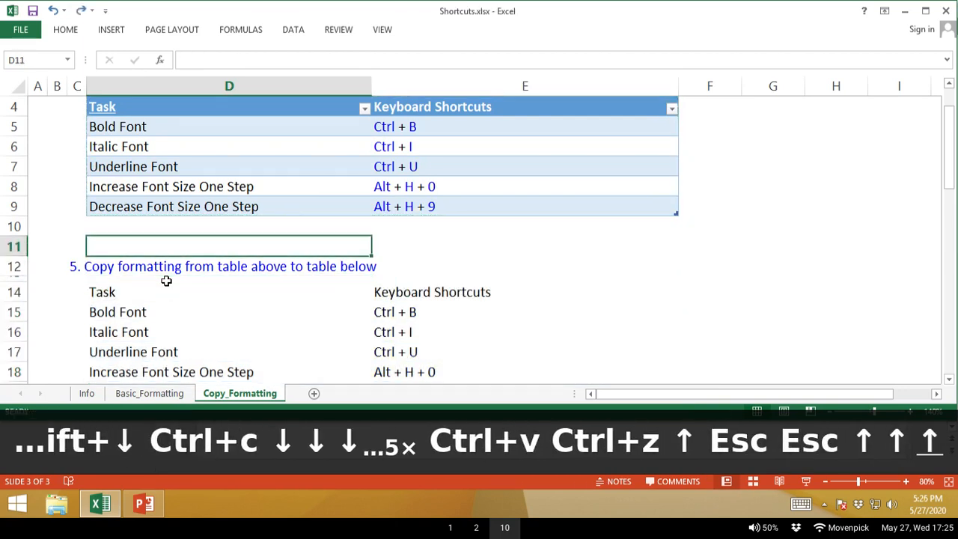
Copy the formatted table D4:E9 and paste only its formatting onto the task 5 data starting at D14.
key(ctrl+Up)
key(ctrl+Up)
key(ctrl+shift+Right)
key(ctrl+shift+Down)
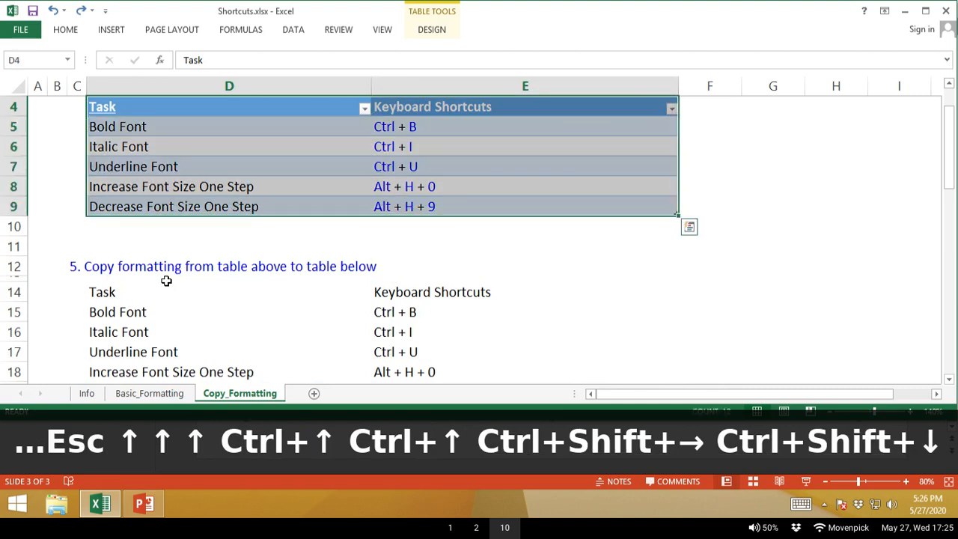
key(ctrl+c)
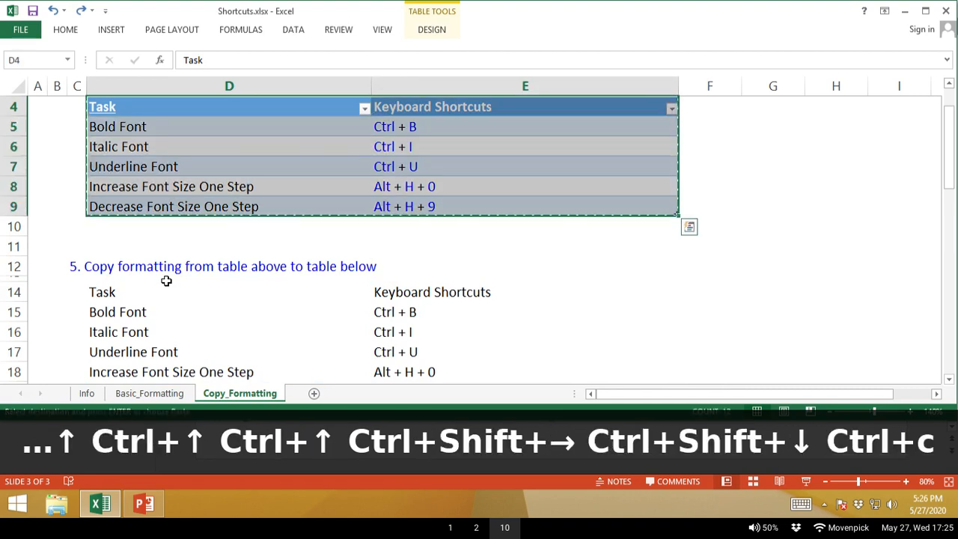
click(160, 293)
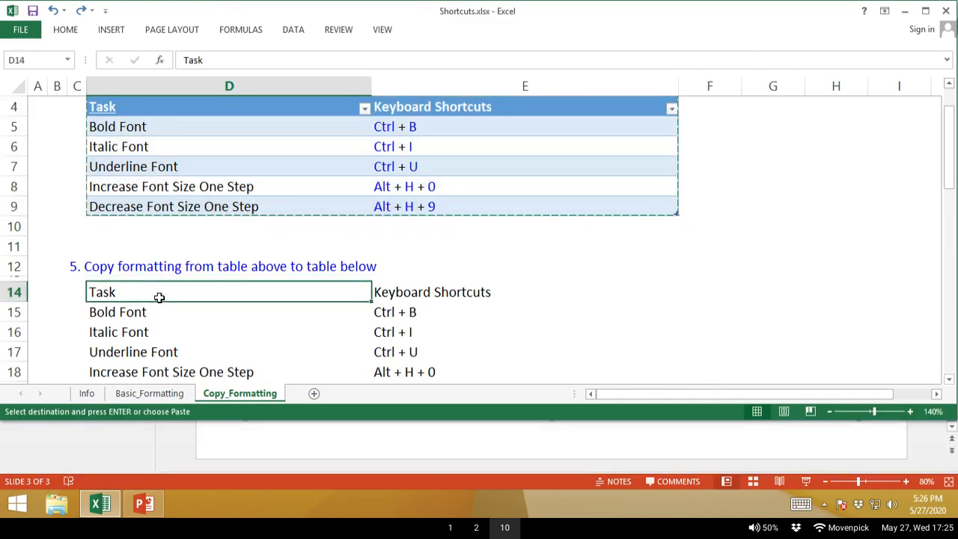
click(65, 29)
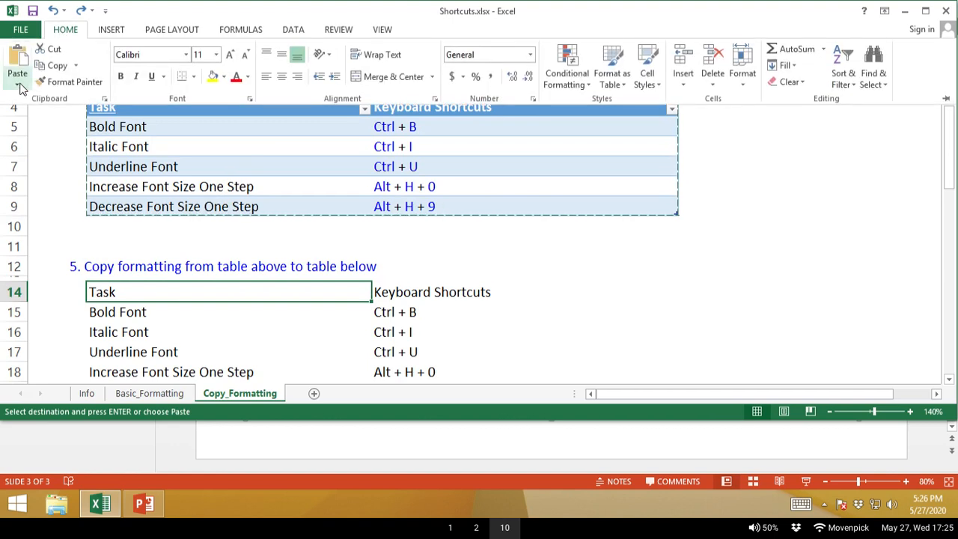
click(18, 79)
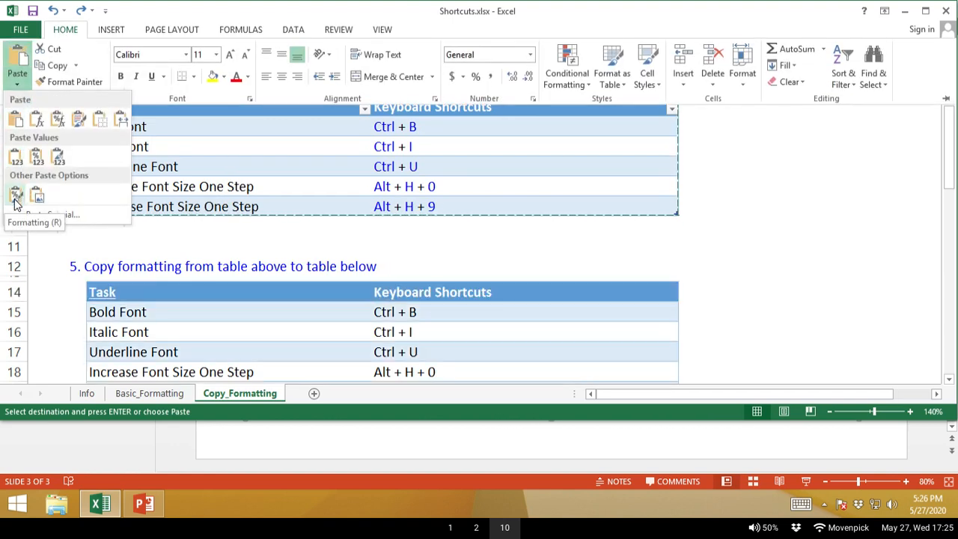
click(15, 197)
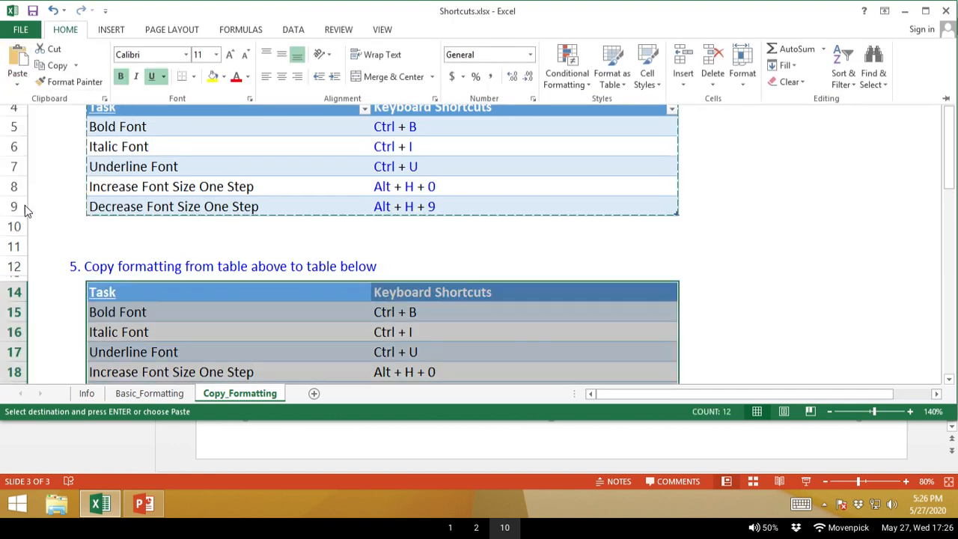
click(62, 218)
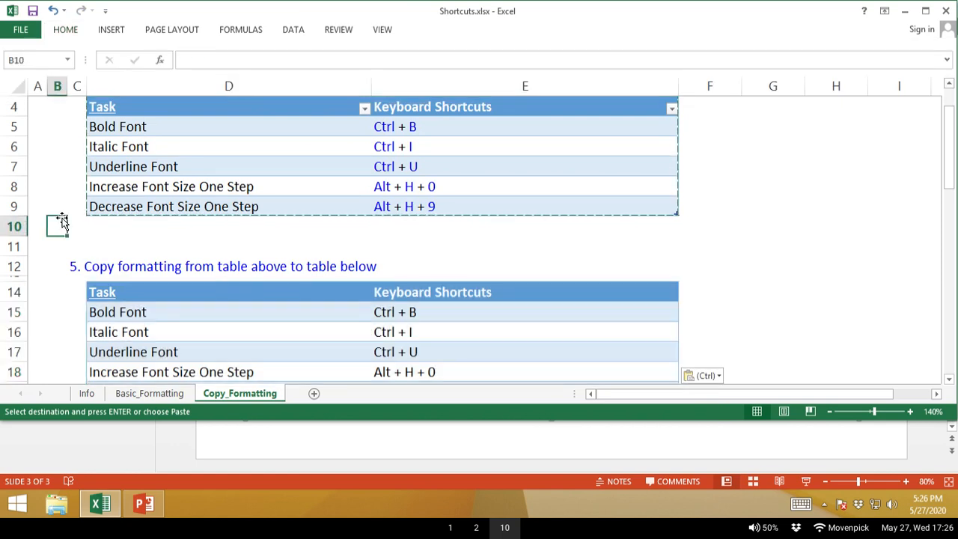
Examine the ABC and DEF cells in row 19 of the task 5 table and the row above them.
key(Down)
key(Down)
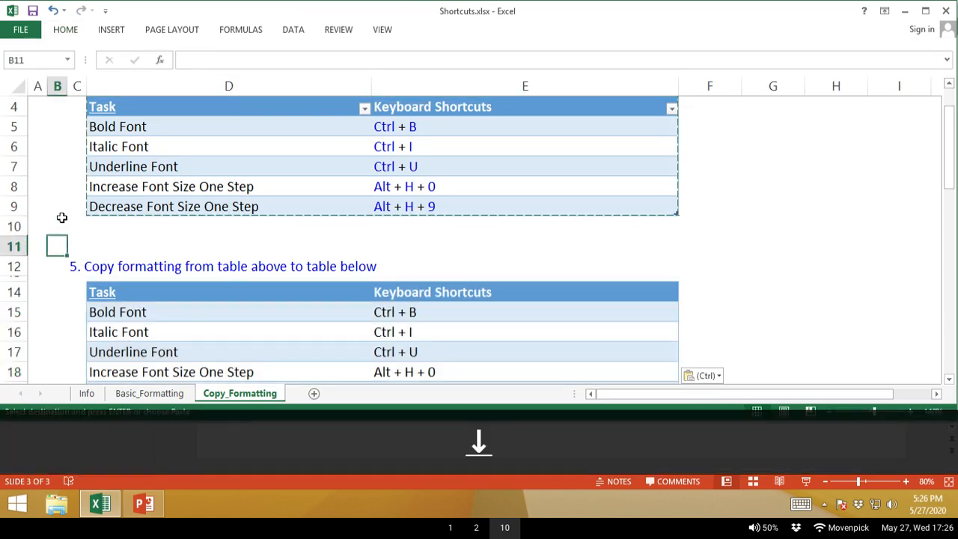
scroll(62, 218, down, 2)
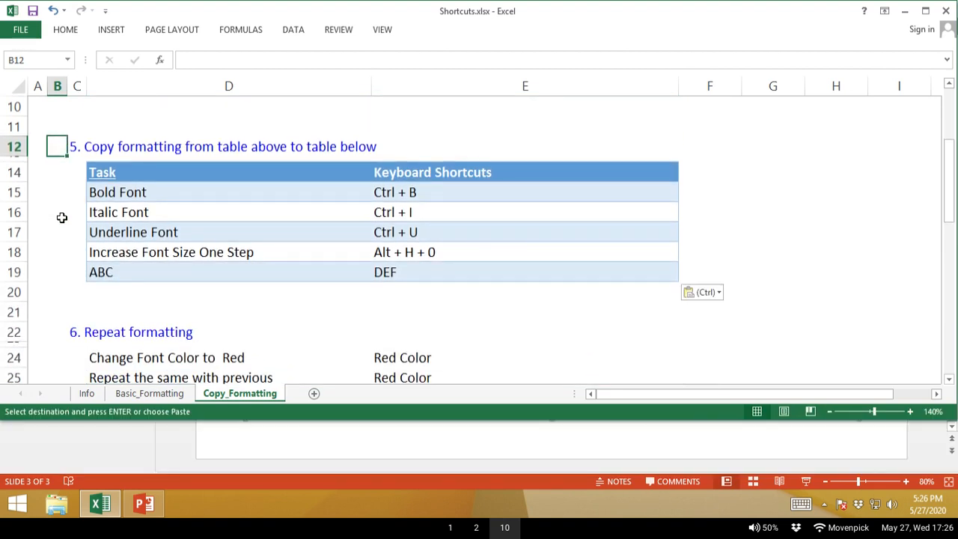
click(131, 268)
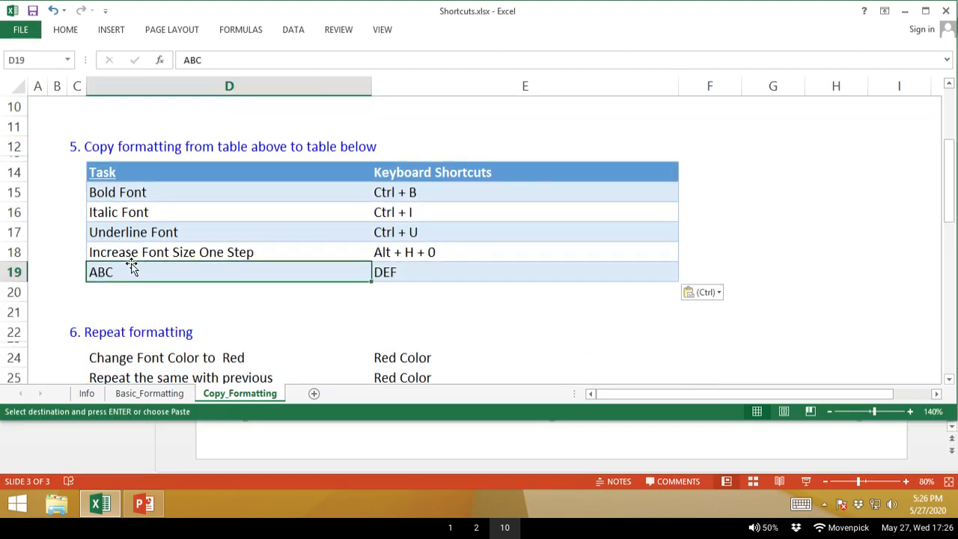
key(Up)
key(Down)
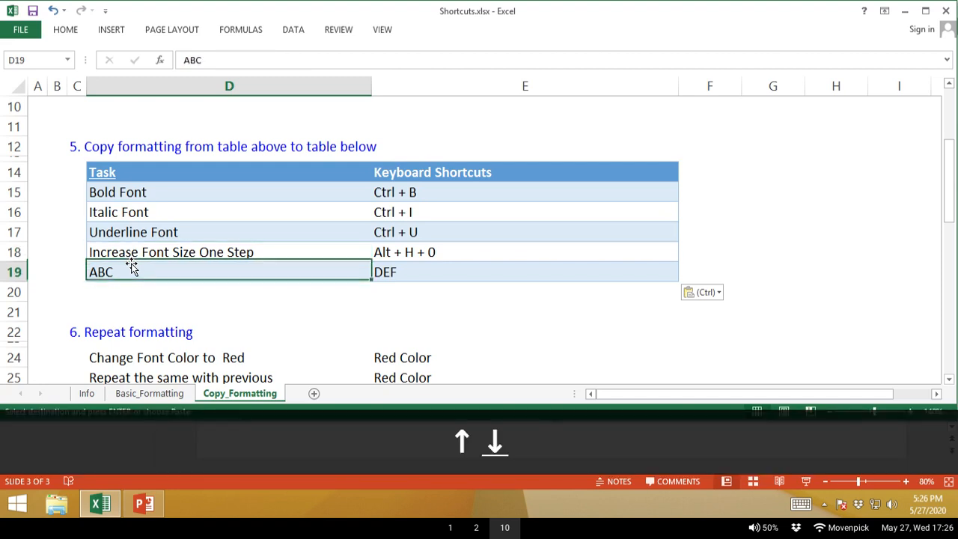
key(Right)
key(Left)
key(Up)
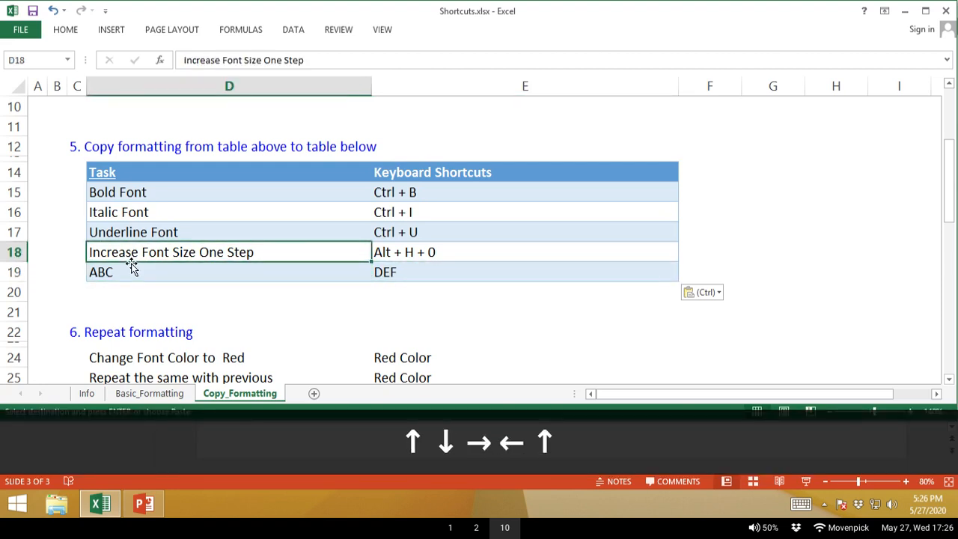
key(ctrl)
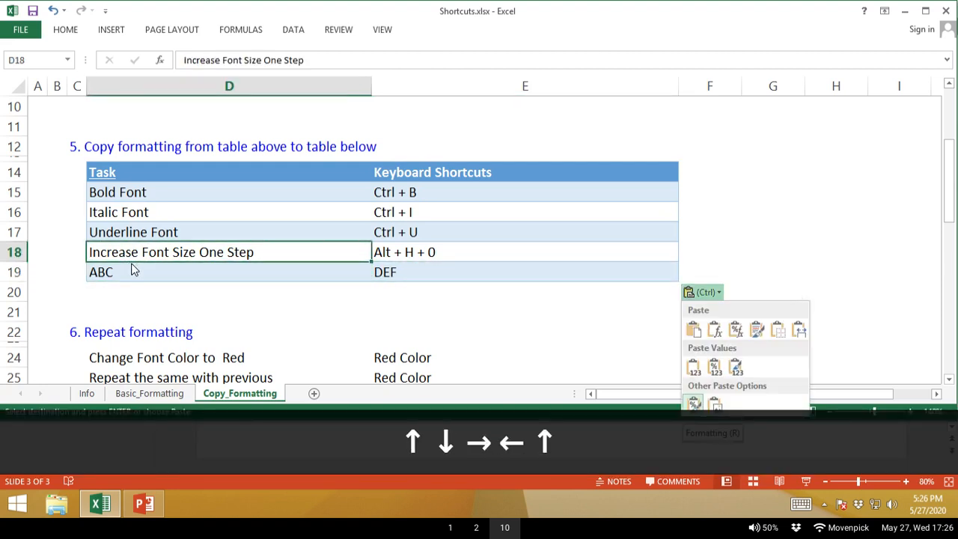
Close the paste options and undo the formatting-only paste on the task 5 data.
key(Escape)
key(Escape)
key(ctrl+z)
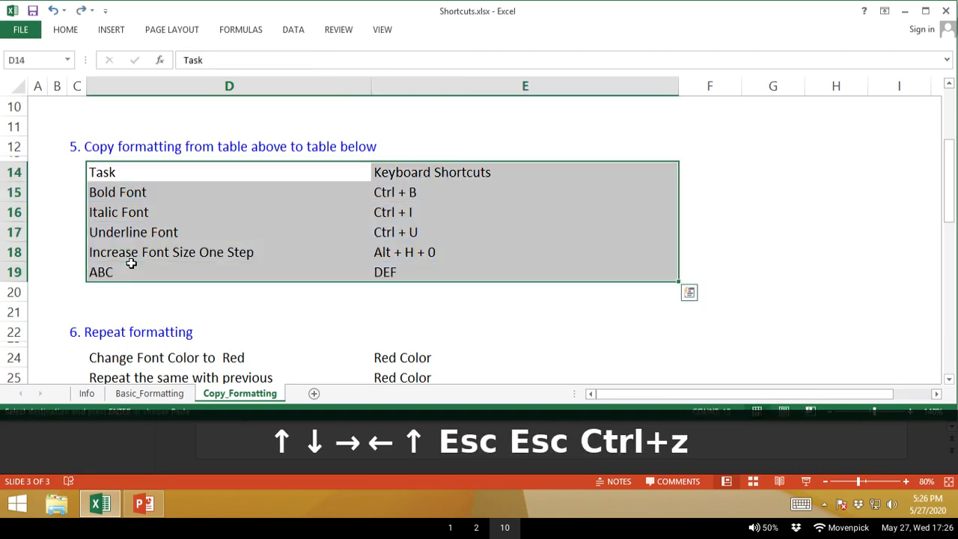
Cancel the pending copy and copy the whole formatted table D4:E9 of task 4 again.
key(Left)
key(Up)
key(ctrl+Up)
key(ctrl+Up)
key(Down)
key(Right)
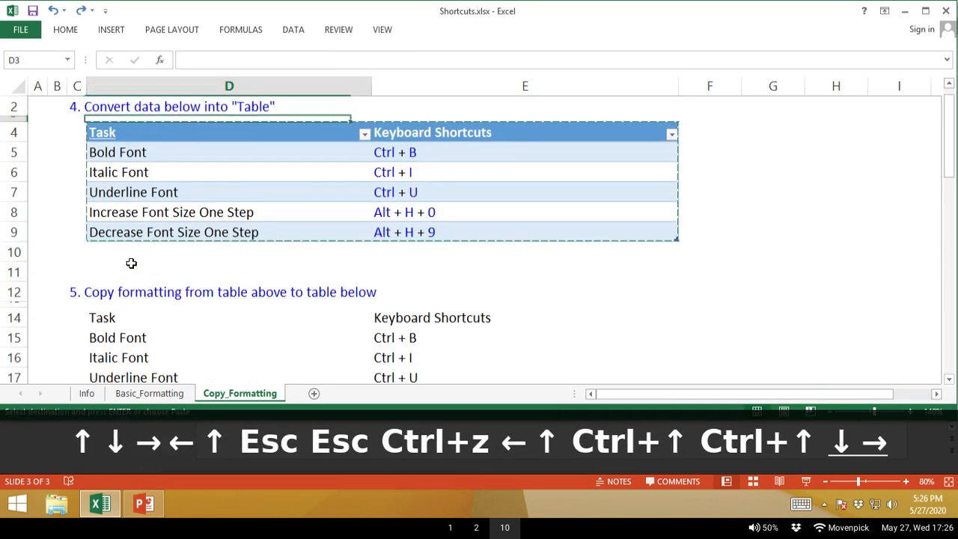
key(Escape)
key(Down)
key(ctrl+shift+Right)
key(ctrl+shift+Down)
key(ctrl+c)
Paste the copied table over the task 5 data starting at D14 and change the paste option to Formatting.
key(Down)
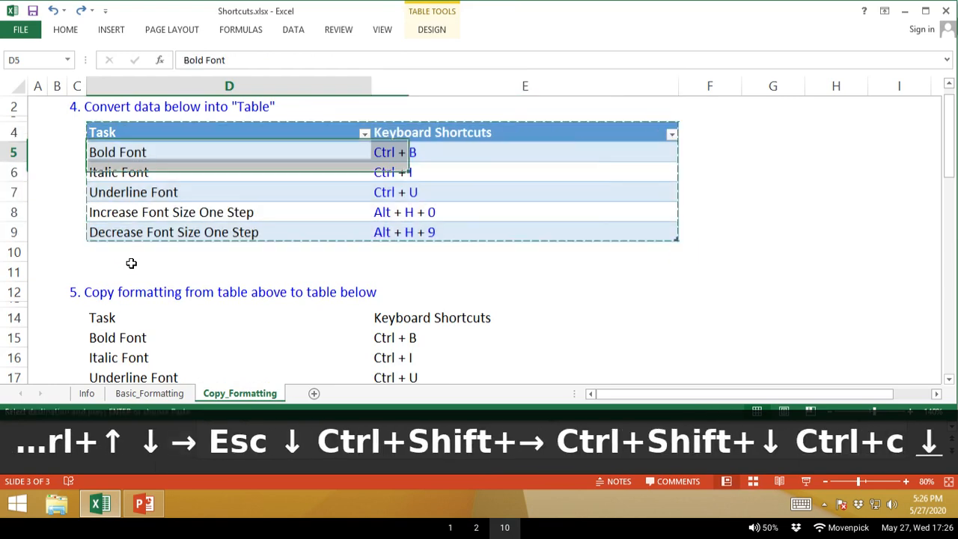
key(Down)
key(ctrl+Down)
key(ctrl+Down)
key(ctrl+v)
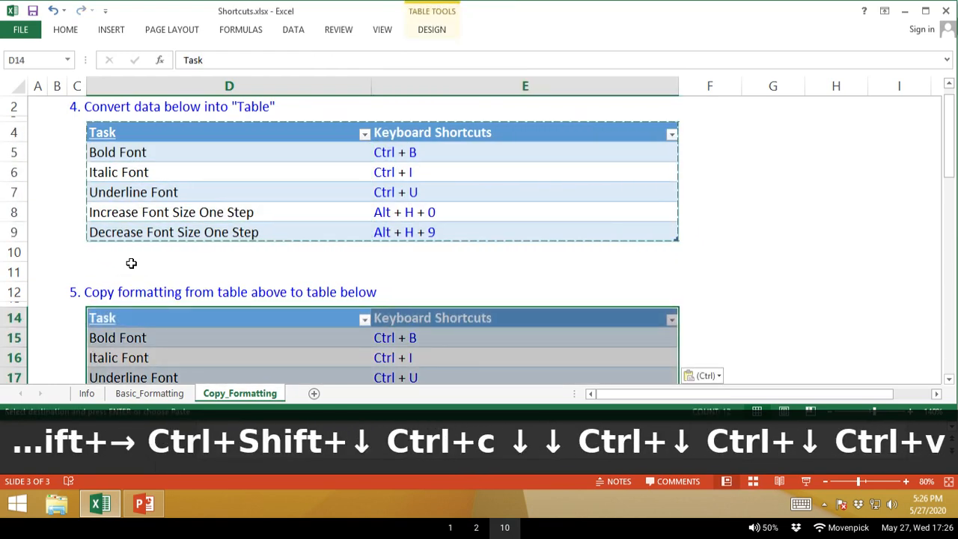
scroll(131, 263, down, 2)
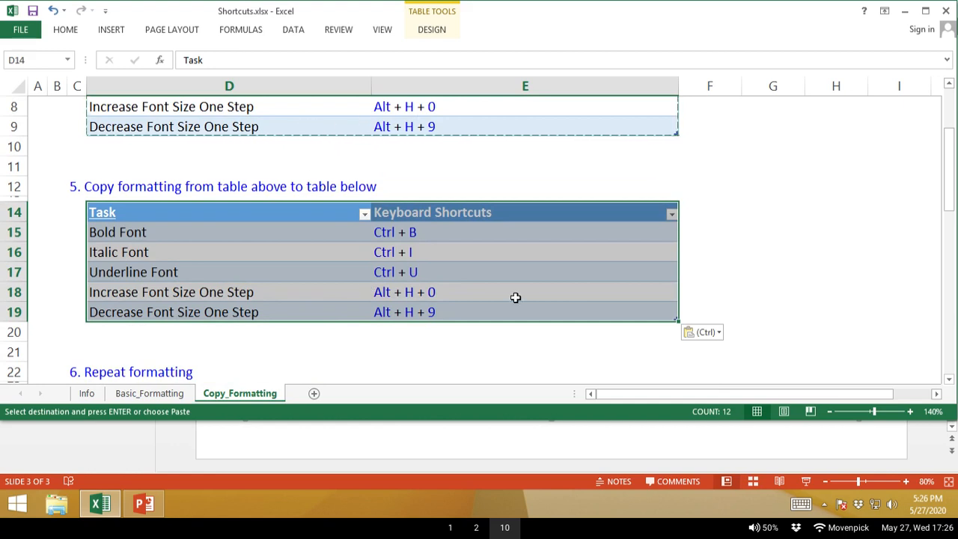
click(704, 337)
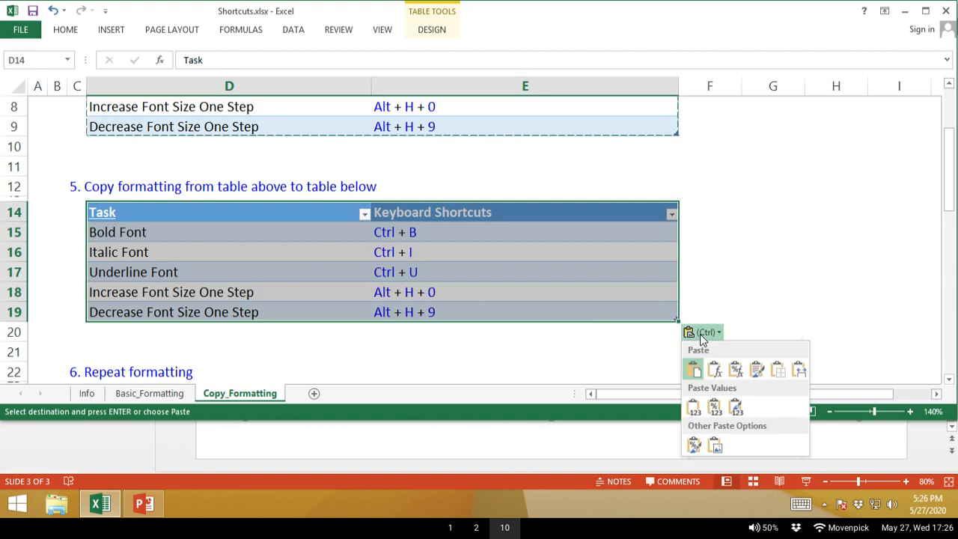
click(694, 446)
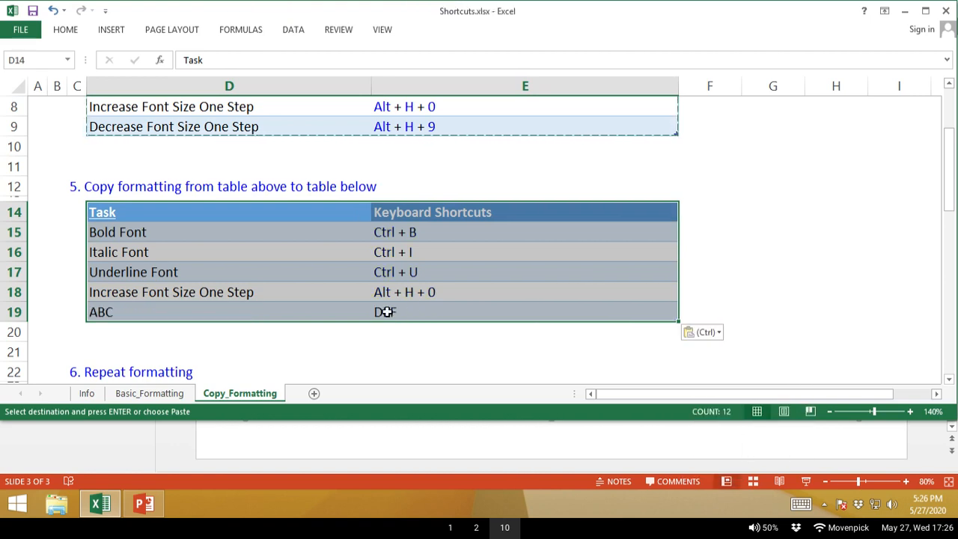
Undo the paste over the task 5 data and cancel the pending copy.
key(Escape)
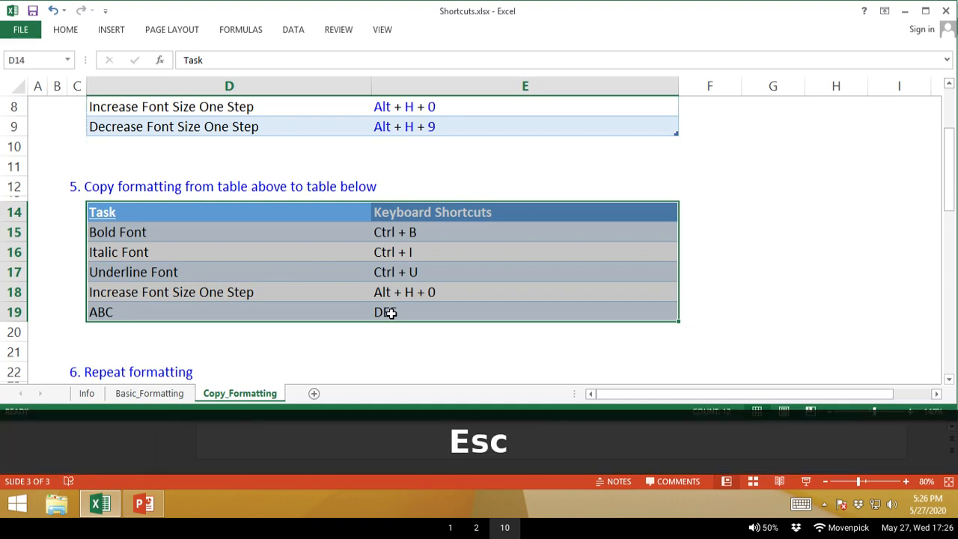
key(ctrl+z)
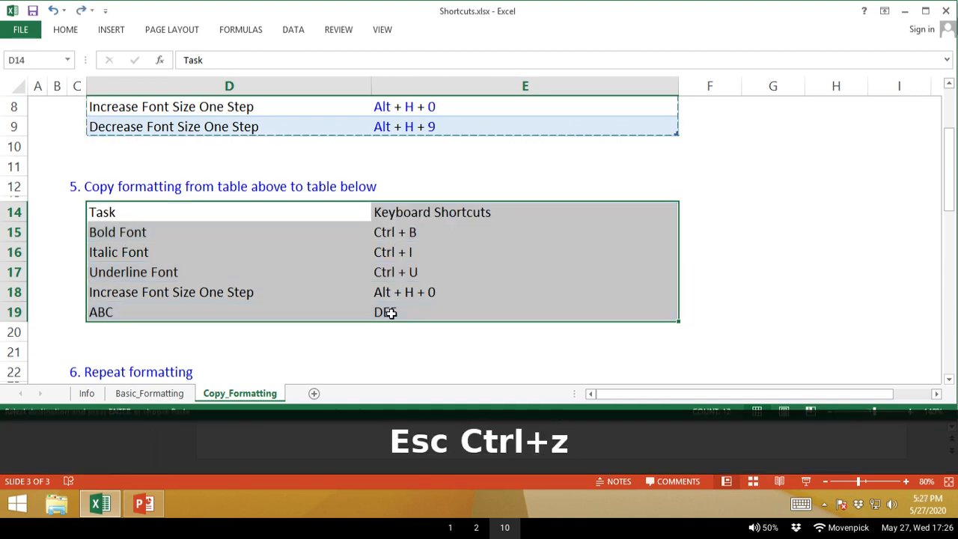
key(Escape)
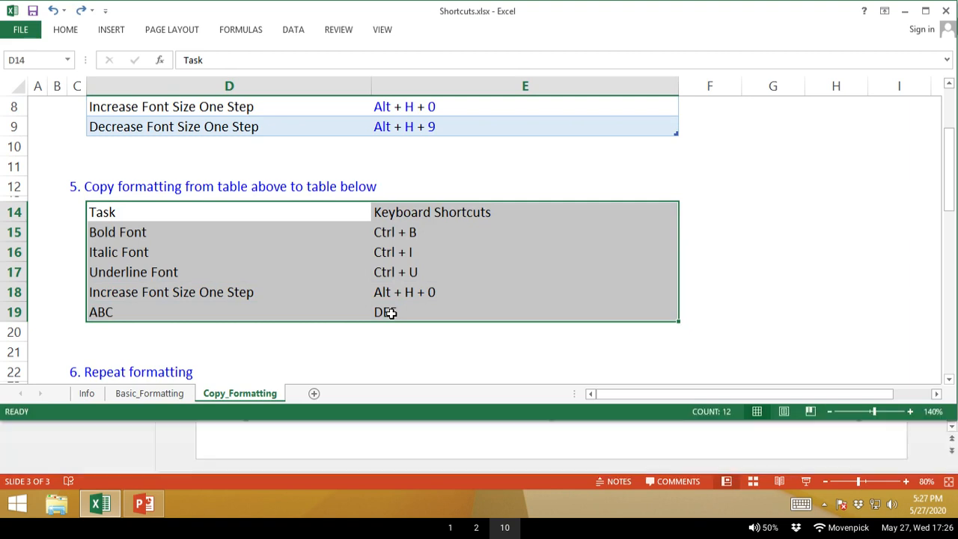
key(Escape)
Copy the formatted task 4 table, range D4:E9, including its header row.
key(ctrl+Up)
key(ctrl+Up)
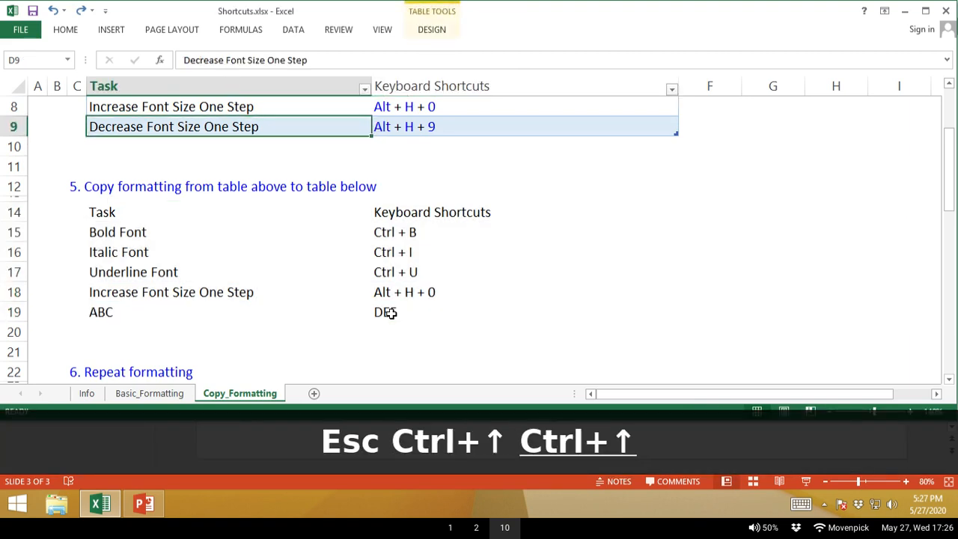
key(Escape)
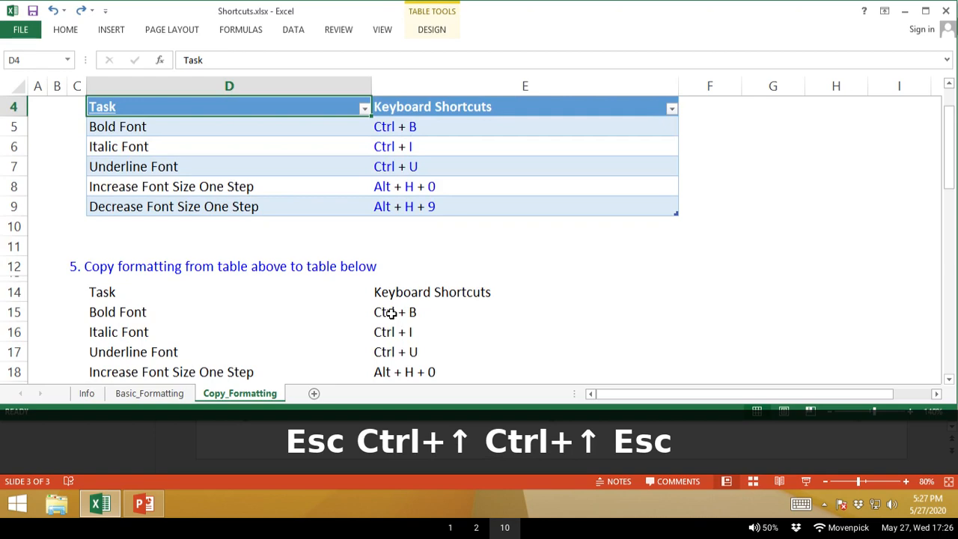
key(ctrl+shift+Right)
key(ctrl+shift+Down)
key(ctrl+c)
Paste only the formats of the copied table onto the task 5 data at D14 using Paste Special.
key(ctrl+Down)
key(ctrl+Down)
key(ctrl+Down)
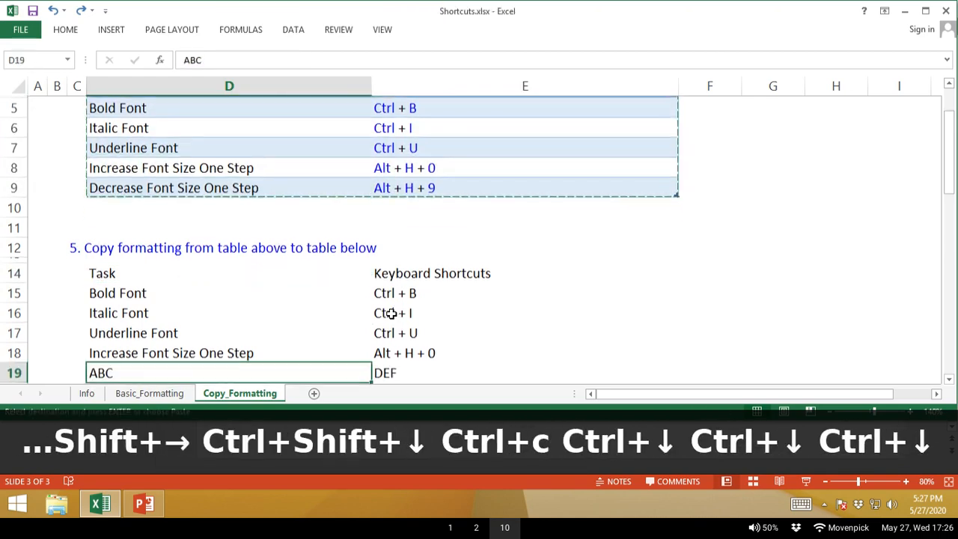
key(ctrl+Up)
key(alt)
key(h)
key(v)
key(s)
key(t)
key(Return)
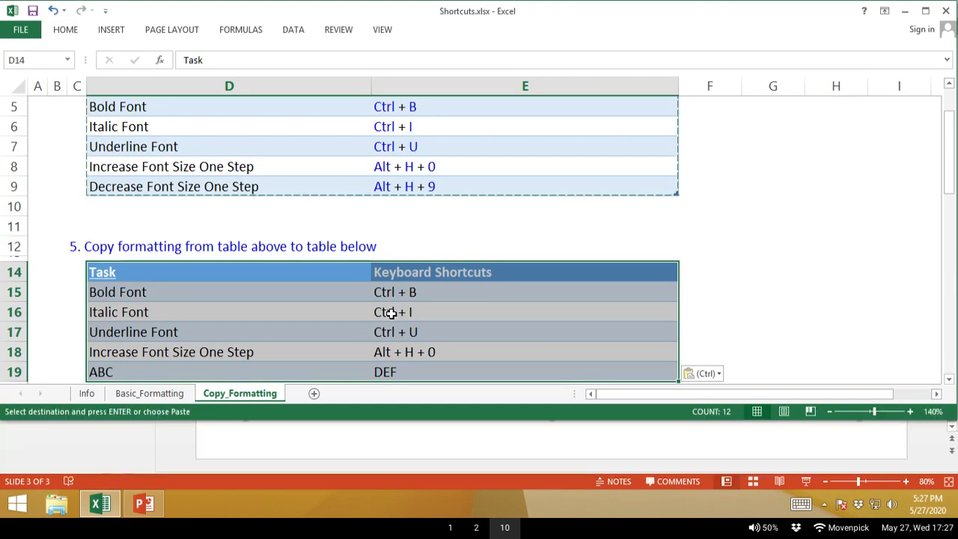
Undo the Paste Special formatting on the task 5 data and reselect cell D14.
key(Escape)
key(ctrl+z)
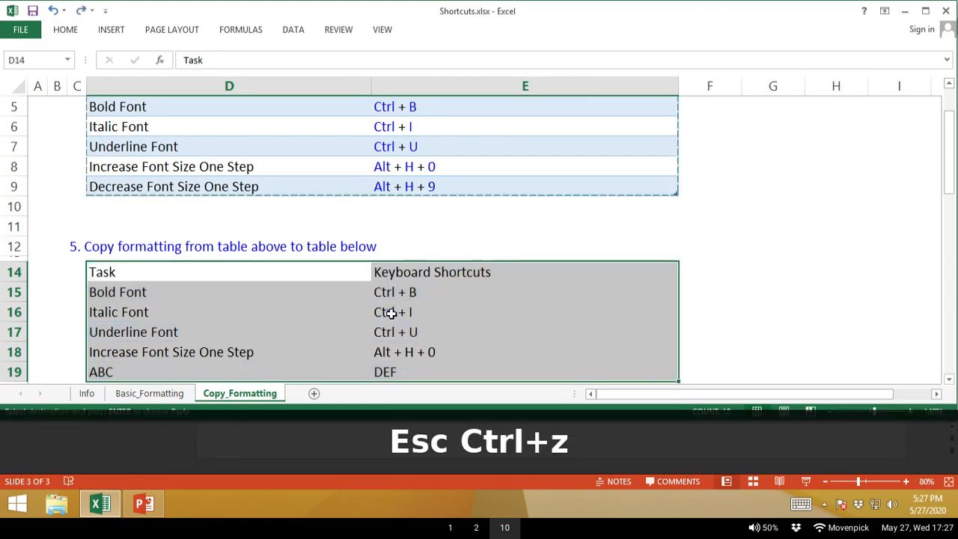
key(Up)
key(Down)
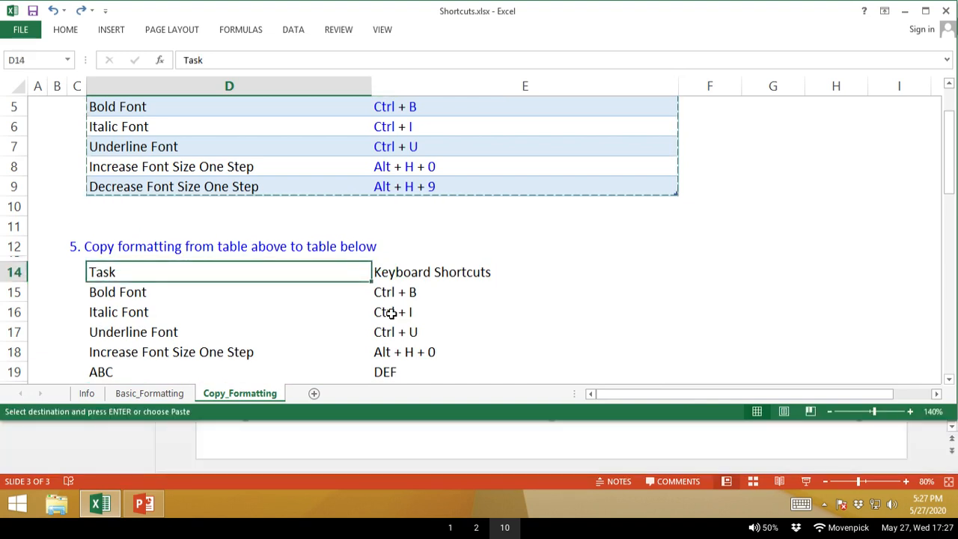
Open Paste Special for cell D14, choose Formats, and apply it to the task 5 data.
key(alt)
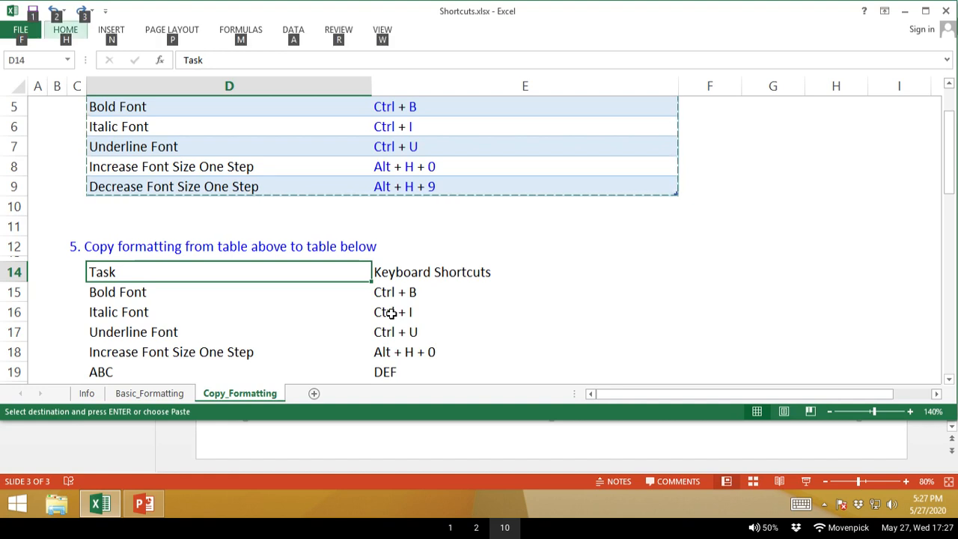
key(h)
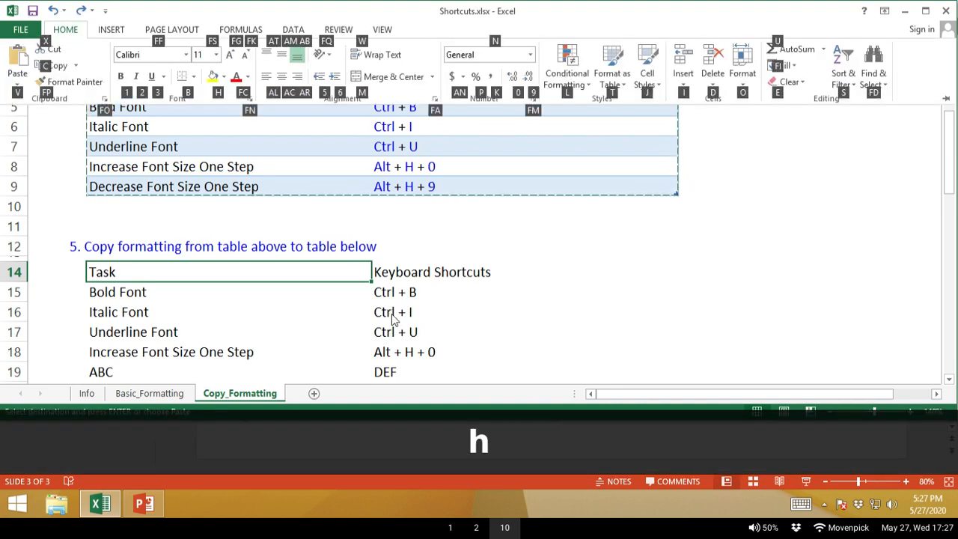
key(v)
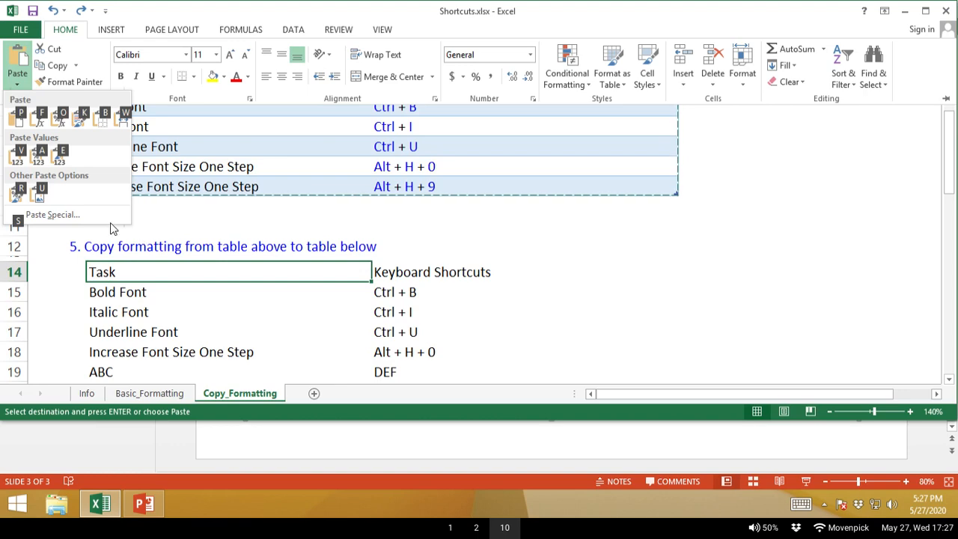
key(s)
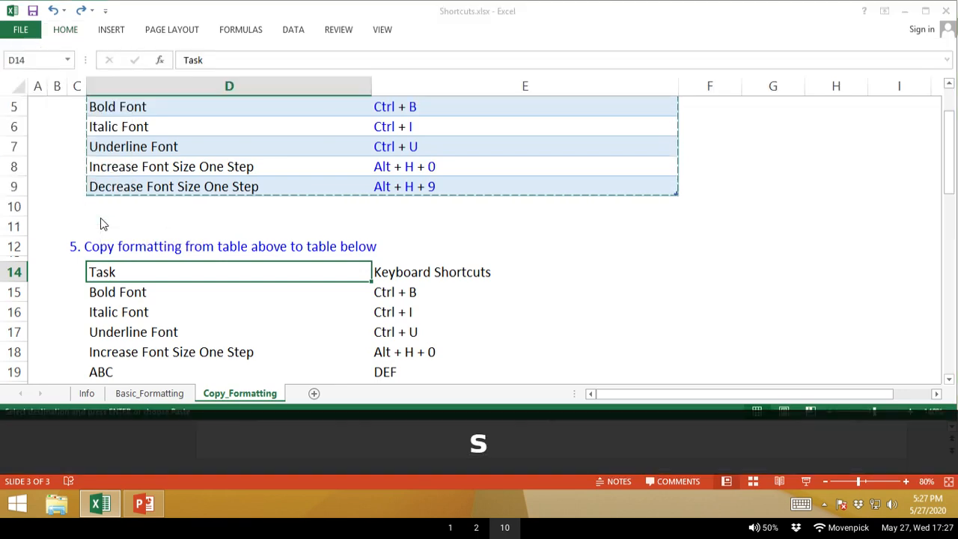
key(t)
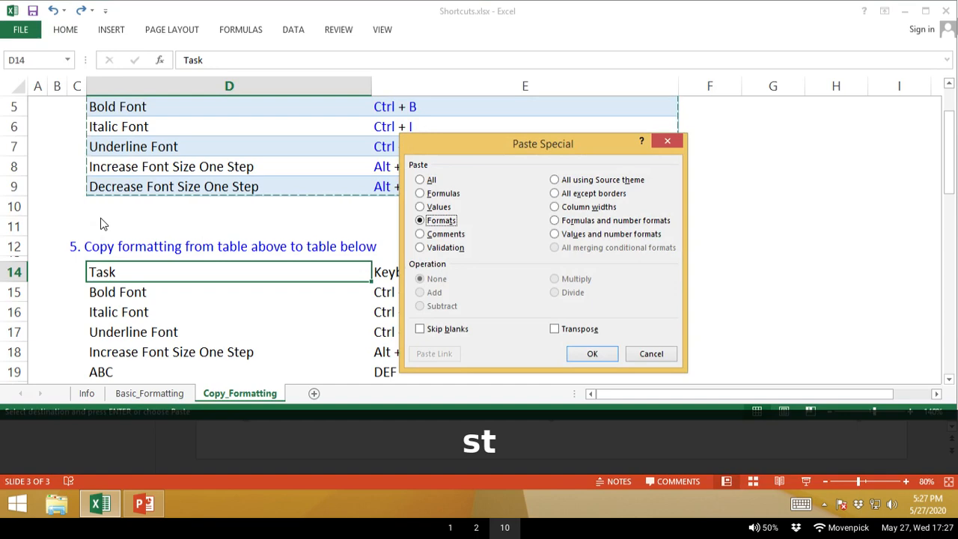
key(Return)
Undo the pasted formats on the task 5 data and select only cell D14.
key(Escape)
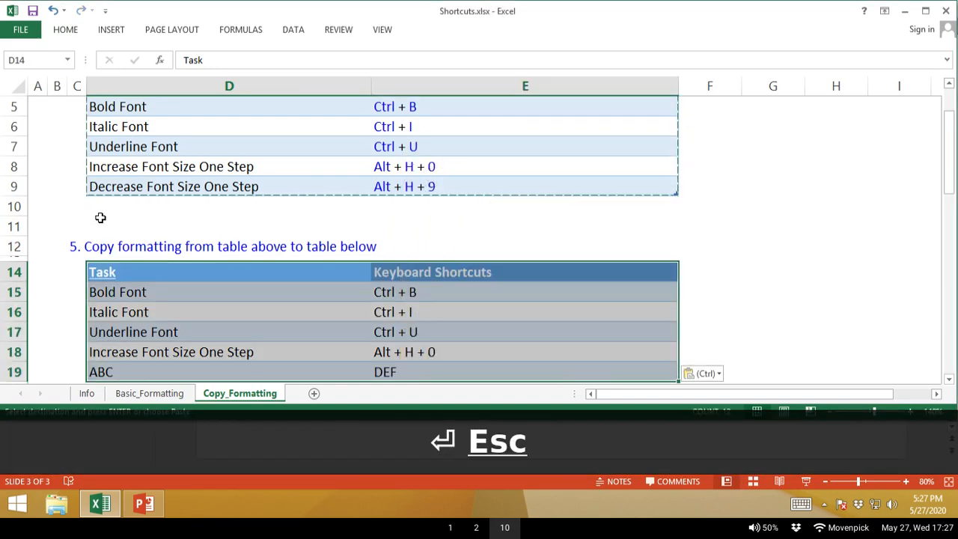
key(ctrl+z)
key(Left)
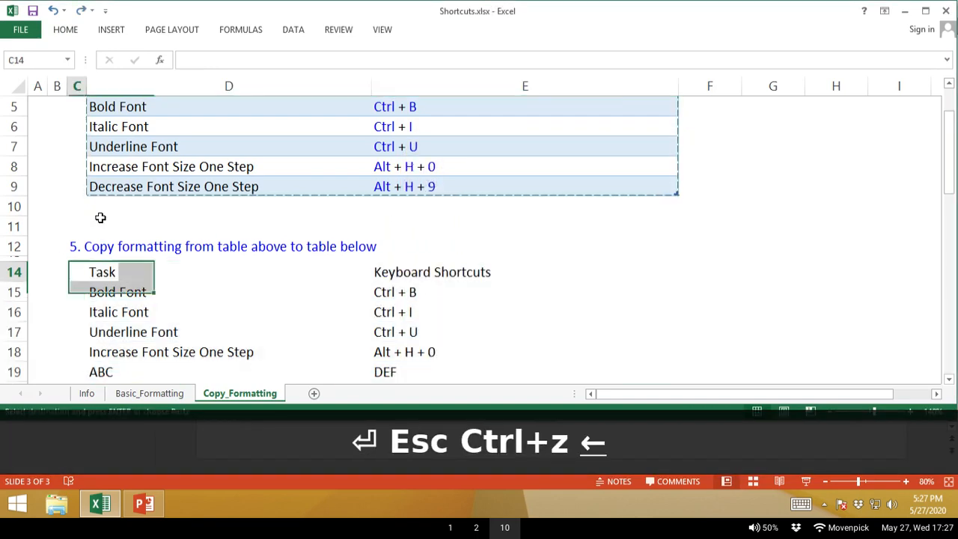
key(Right)
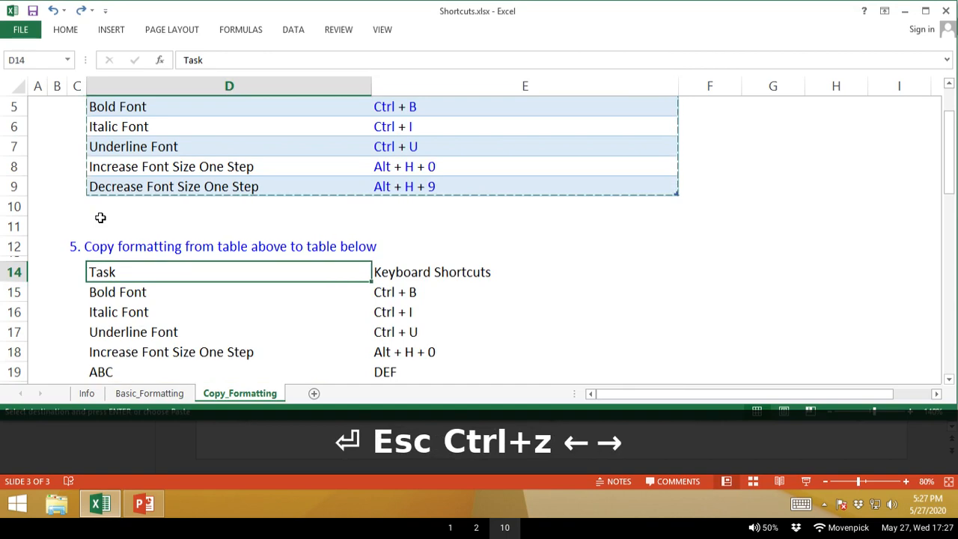
Apply the copied table's formatting at D14 once more through Paste Special with the Formats option.
key(alt+h)
key(v)
key(s)
key(t)
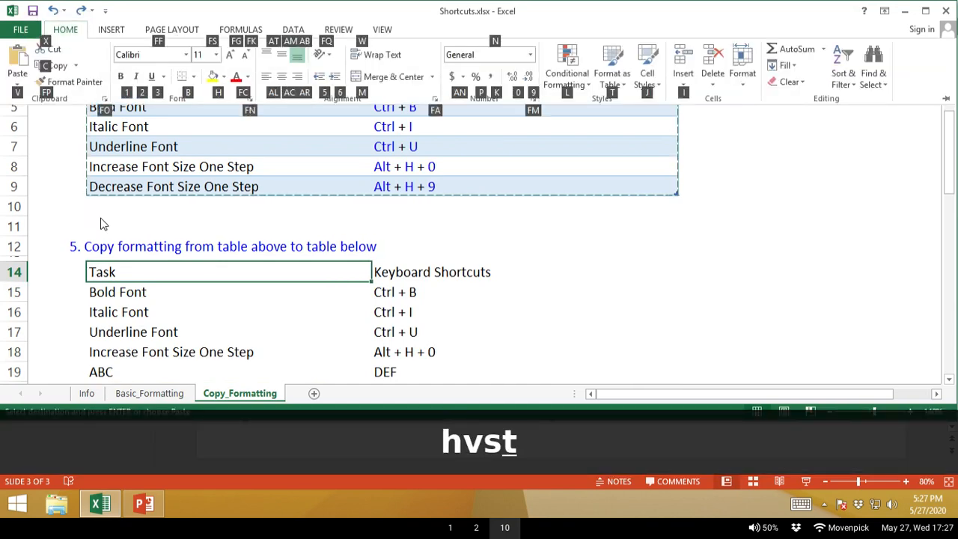
key(Return)
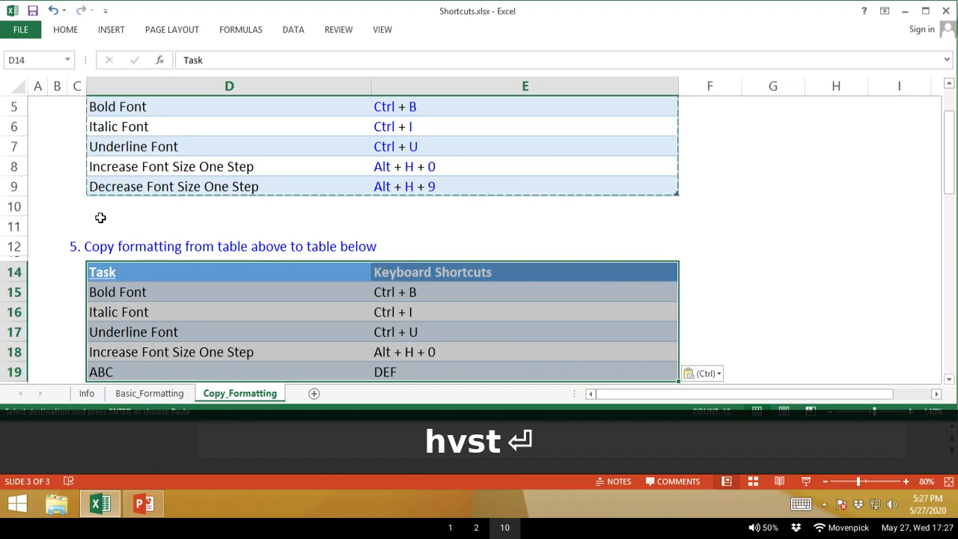
Undo the latest Paste Special on the task 5 data and return to cell D14.
key(Escape)
key(ctrl+z)
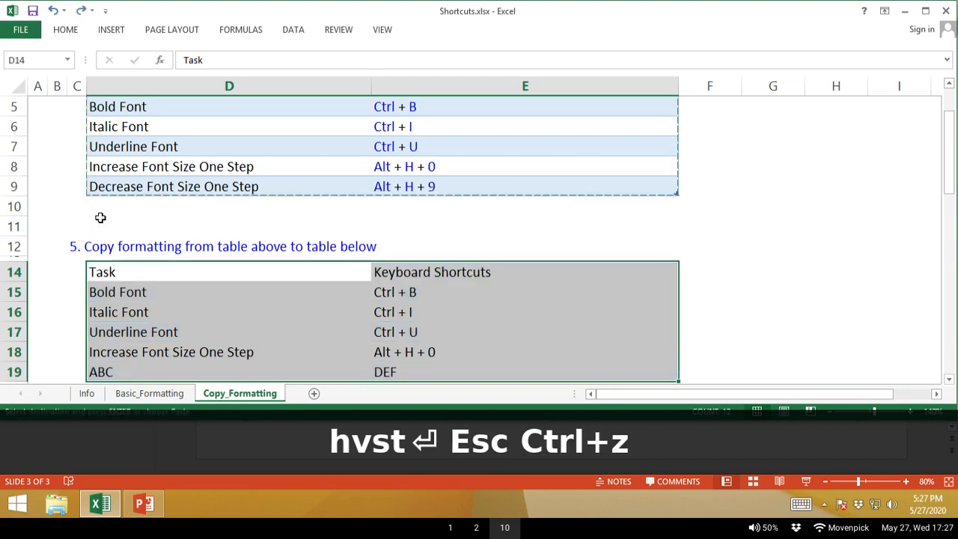
key(Right)
key(Left)
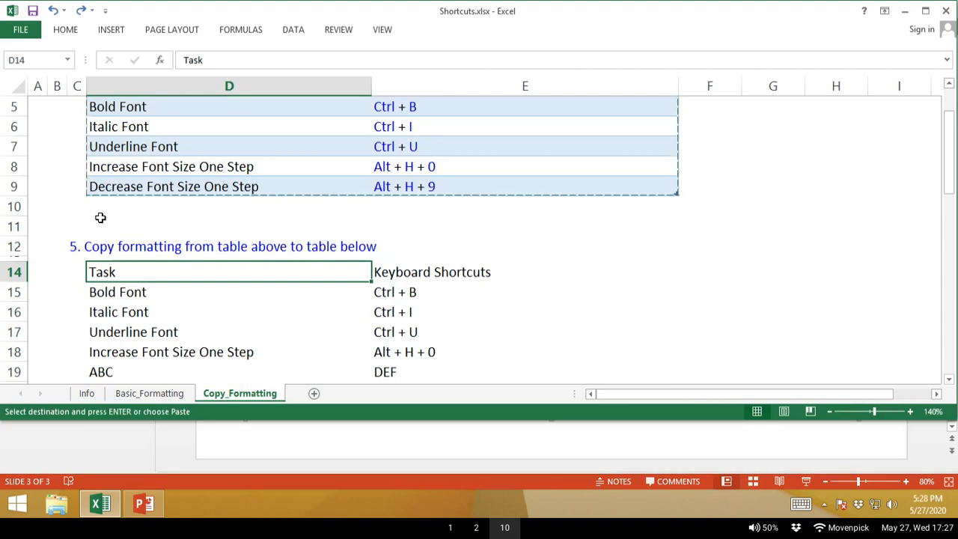
Paste the copied table's formatting onto the task 5 data at D14 with the direct Formatting paste option.
key(alt+h)
key(v)
key(r)
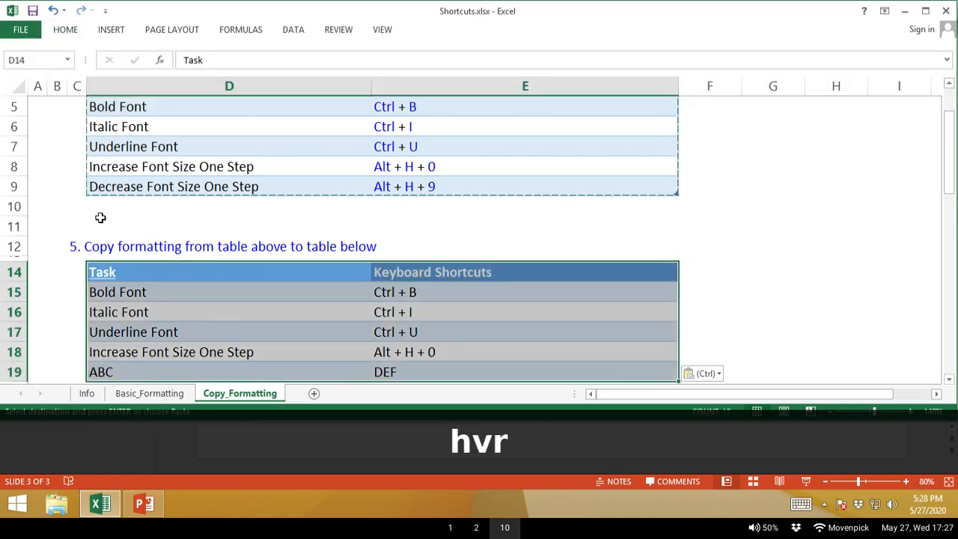
Undo the direct formatting paste on the task 5 data and cancel the pending copy.
key(Right)
key(ctrl+z)
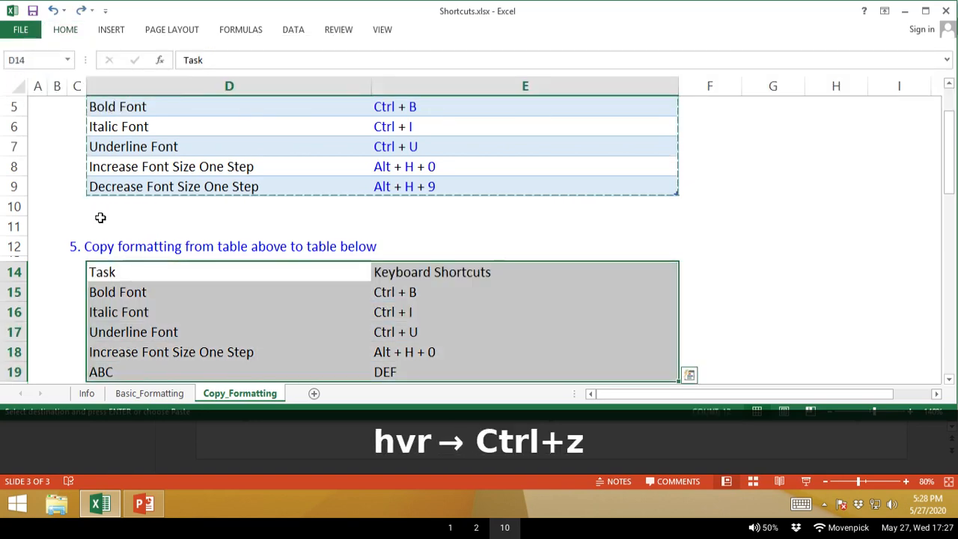
key(Right)
key(Escape)
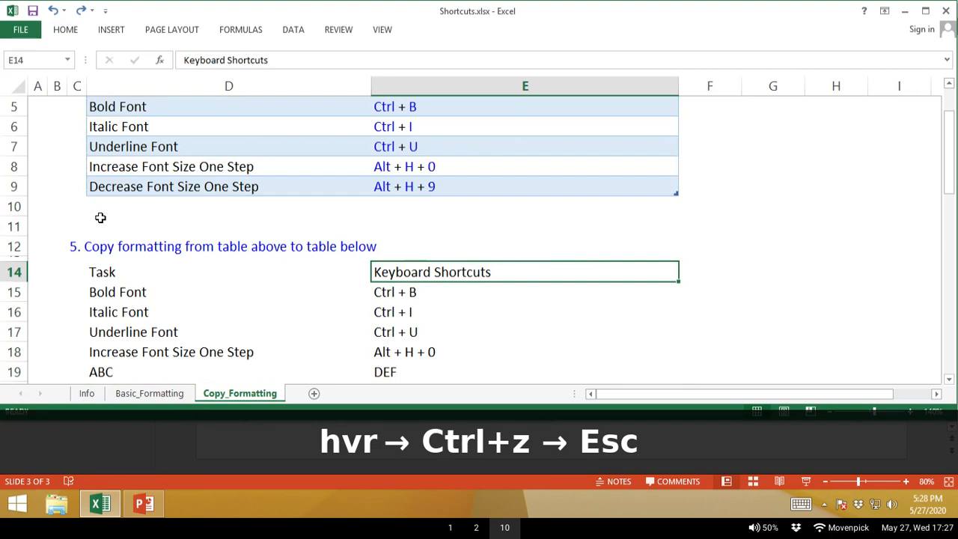
Select the full task 4 table D4:E9 and copy it.
key(Left)
key(ctrl+Up)
key(ctrl+Up)
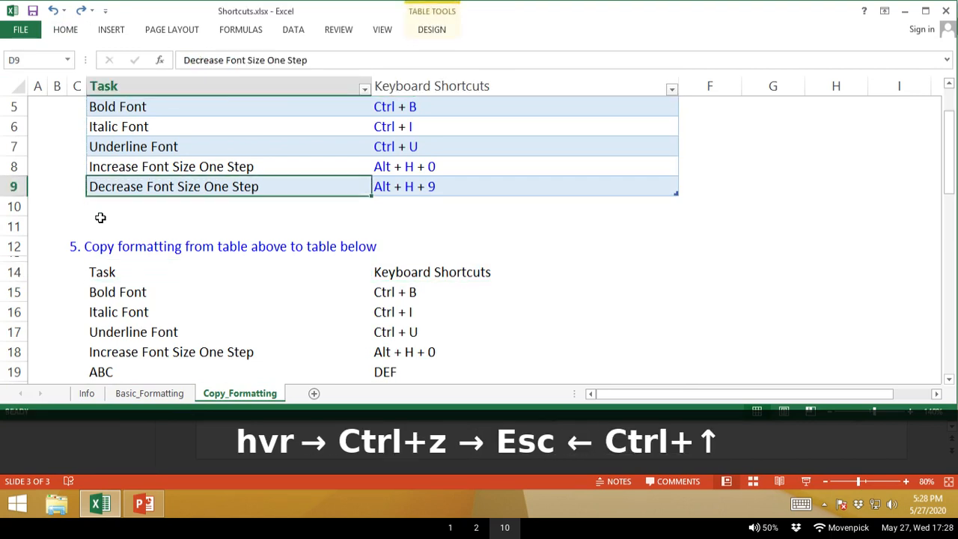
key(ctrl+shift+Right)
key(ctrl+shift+Down)
key(ctrl+c)
Paste only the copied table's formatting onto the task 5 data starting at D14 with the Formatting paste option.
key(ctrl+Down)
key(ctrl+Down)
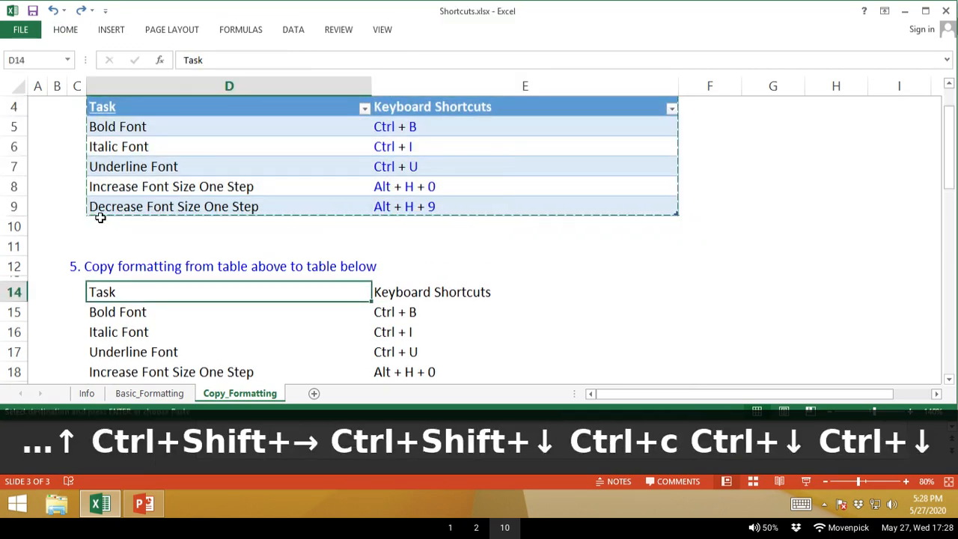
key(alt)
key(h)
key(v)
key(r)
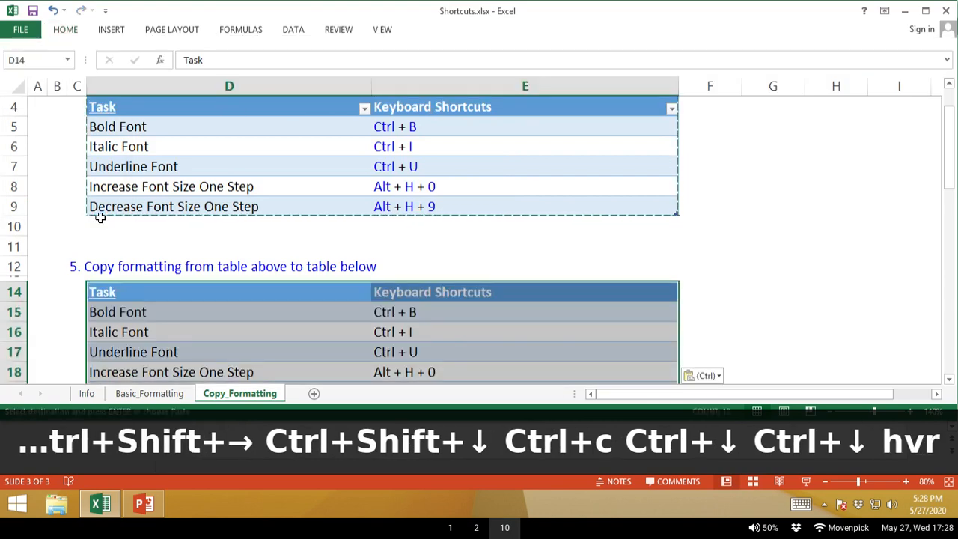
key(Down)
key(Down)
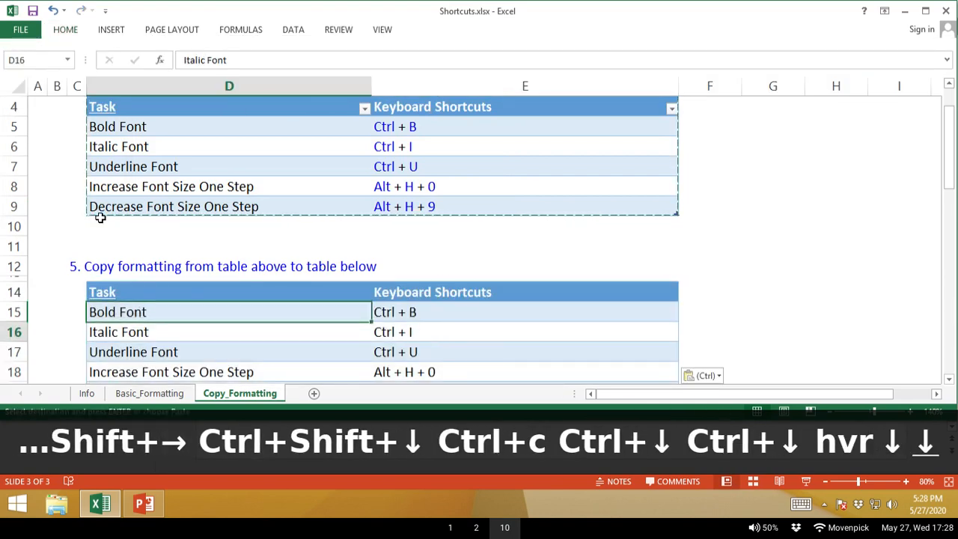
Check the pasted formatting on the task 5 table through its last row and on to task 6.
key(Down)
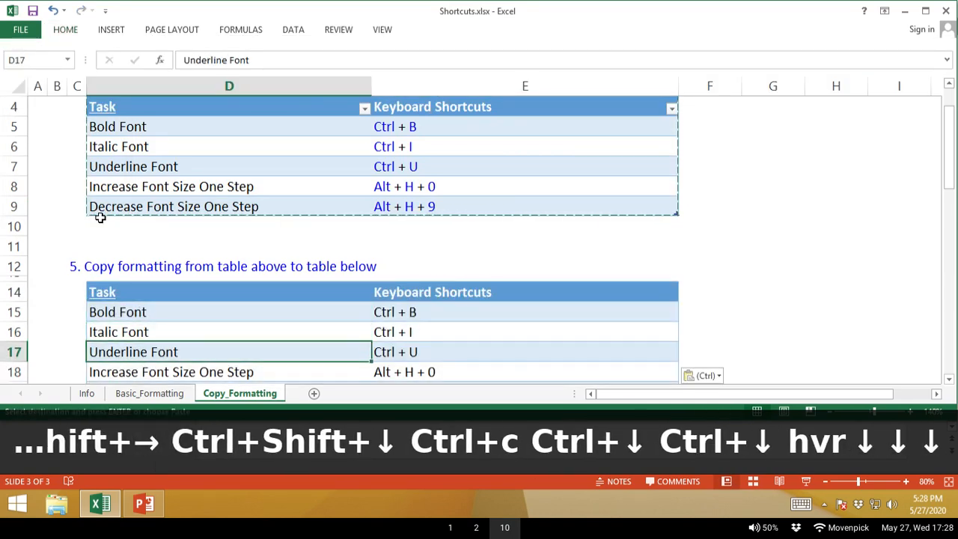
key(Down)
key(Down)
key(Down)
key(Down)
key(Down)
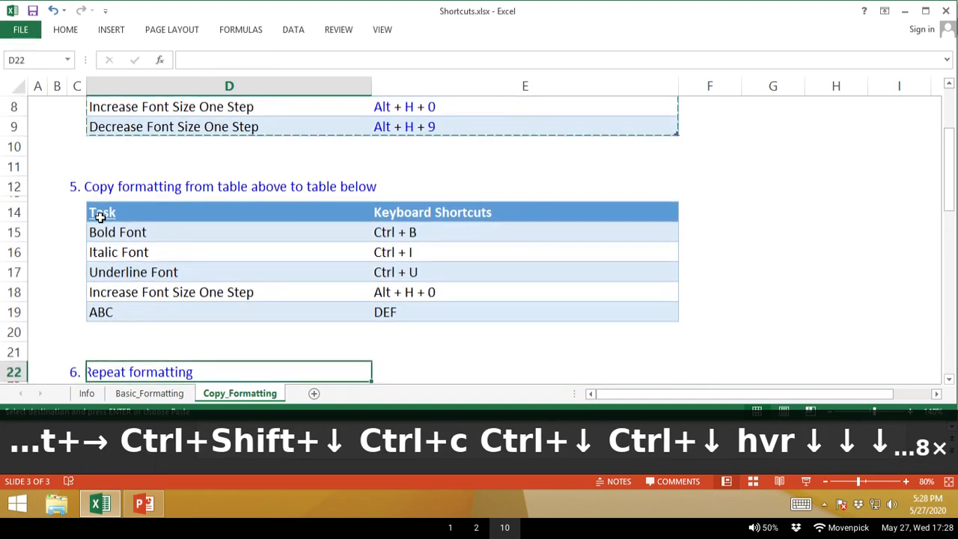
key(Down)
key(Down)
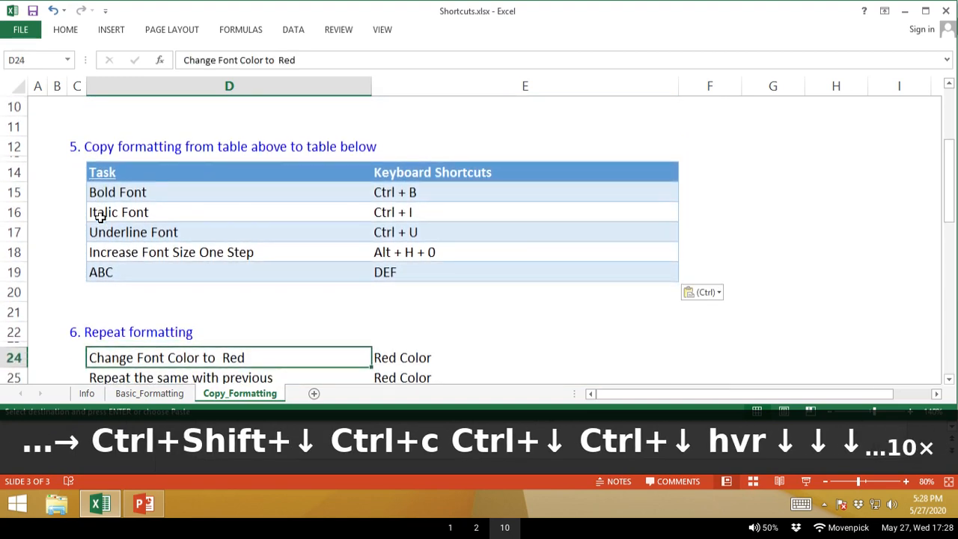
Read through the task 6 Repeat formatting rows 24 to 27 and return to row 24.
key(alt+Tab)
key(alt+Tab)
key(Up)
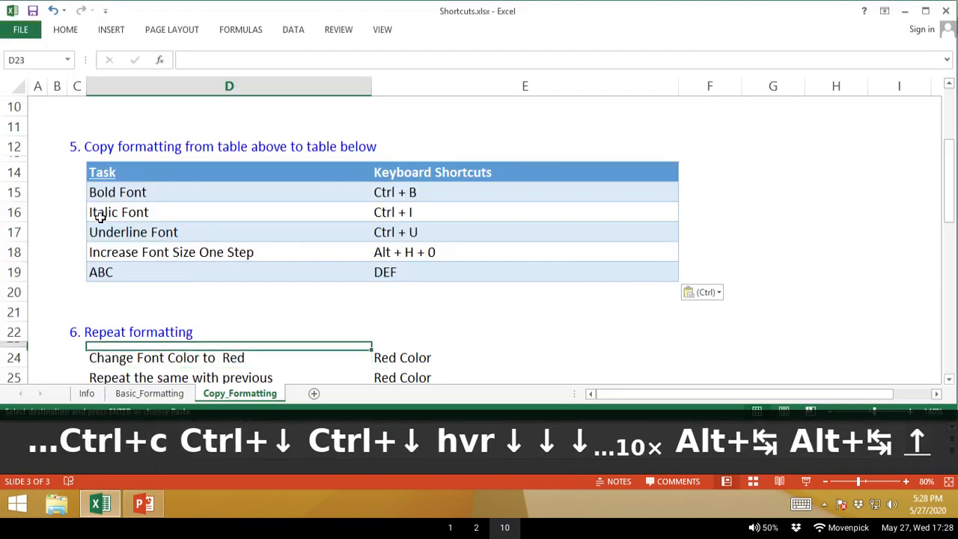
key(Up)
key(Down)
key(Down)
key(Down)
key(Down)
key(Down)
key(Down)
key(Down)
key(Down)
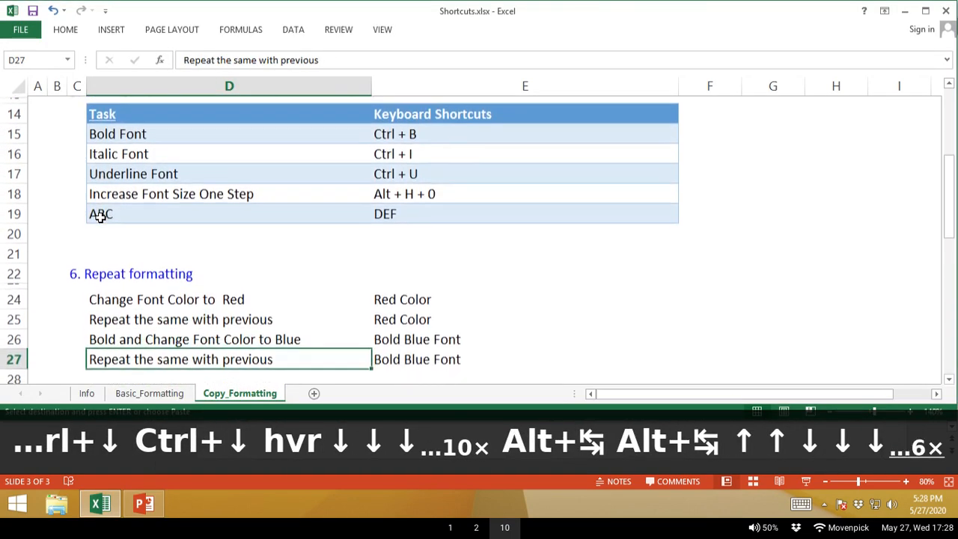
key(Up)
key(Up)
key(Up)
key(Up)
key(Up)
key(Up)
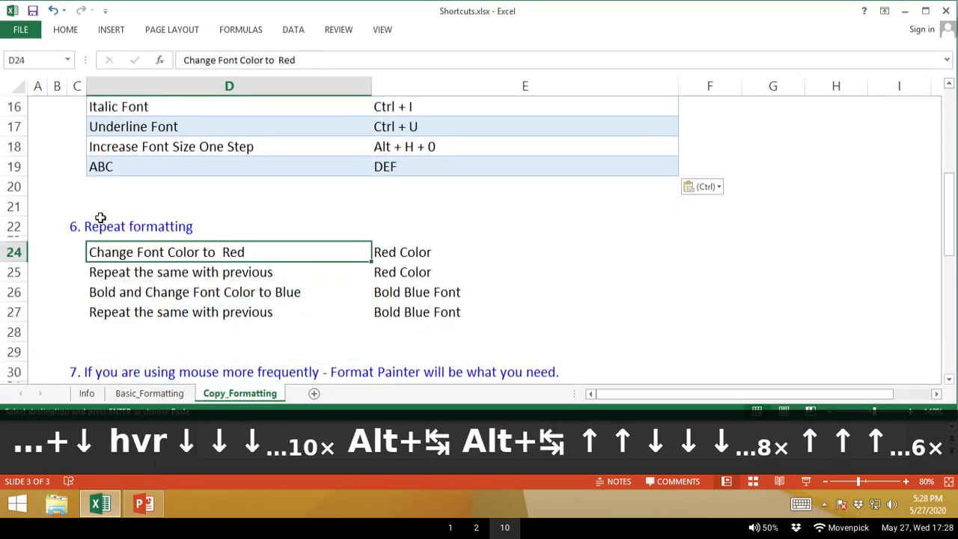
Set the font color of the Red Color text in E24 to standard Red.
key(Right)
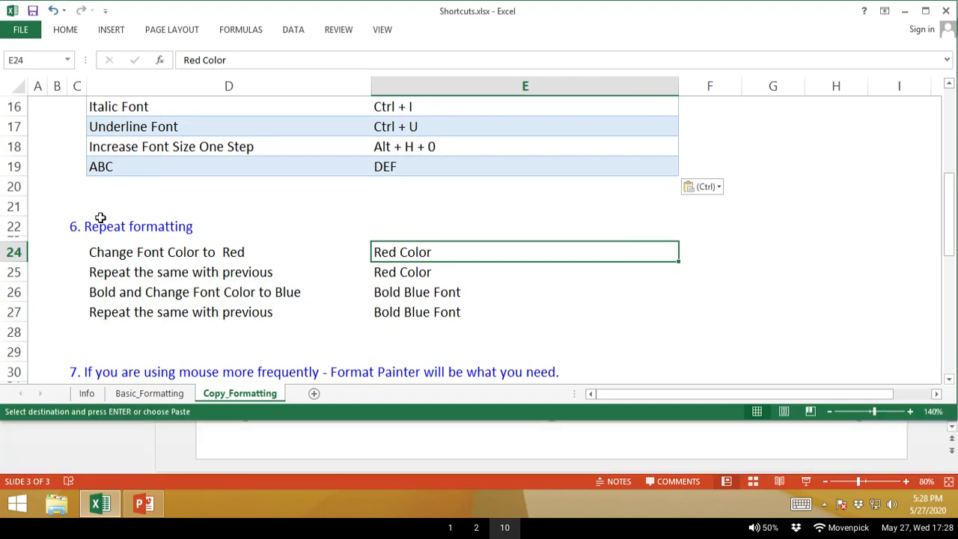
key(alt+h)
key(f)
key(c)
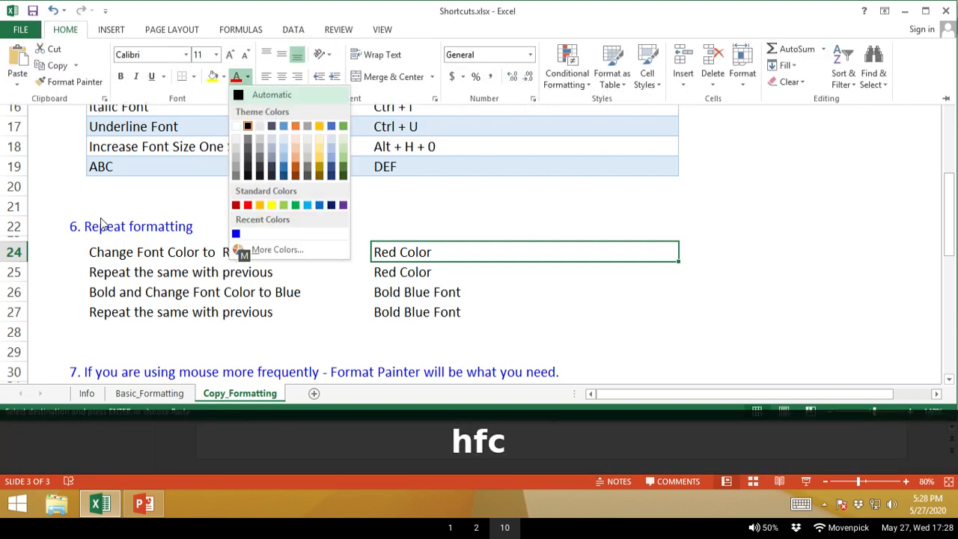
key(Up)
key(Up)
key(Up)
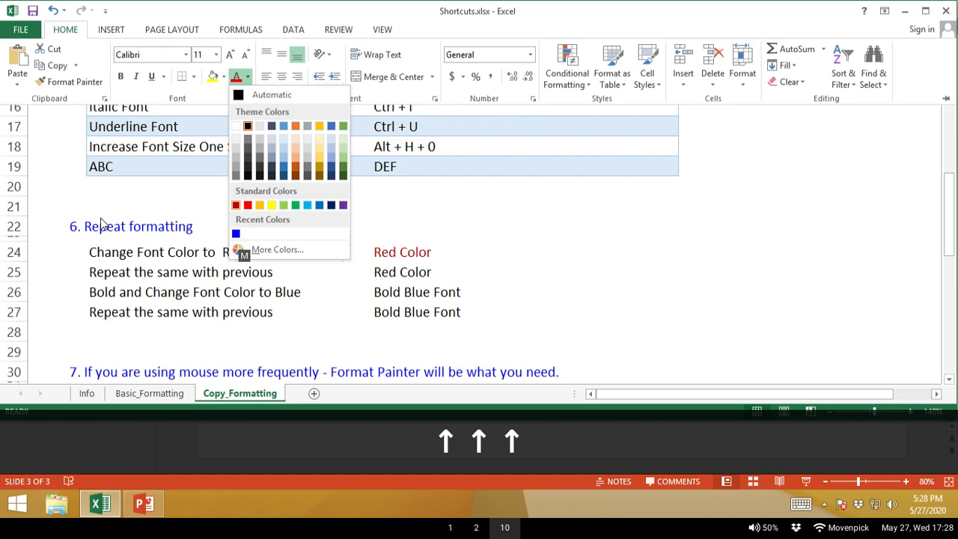
key(Right)
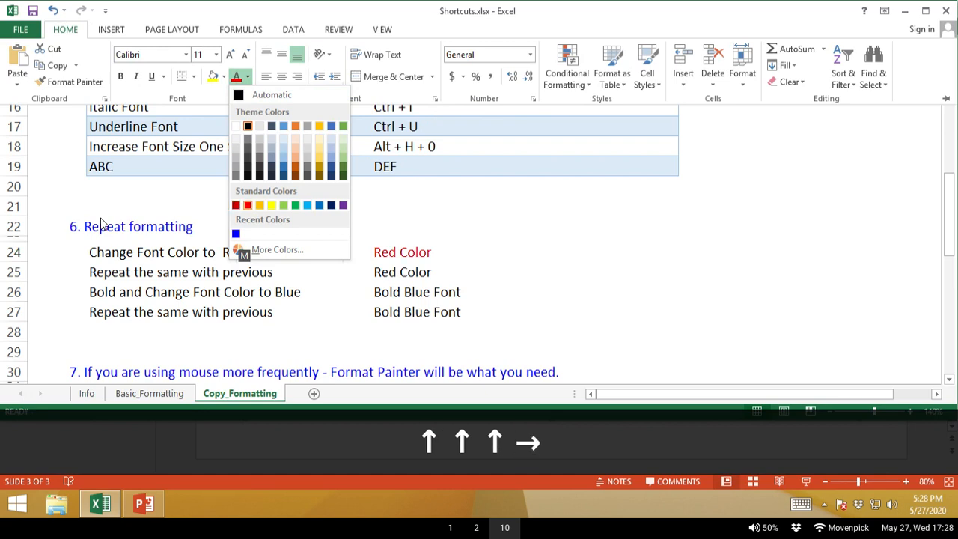
key(Return)
Repeat the last font color change on E25 with the repeat-last-action command.
key(Down)
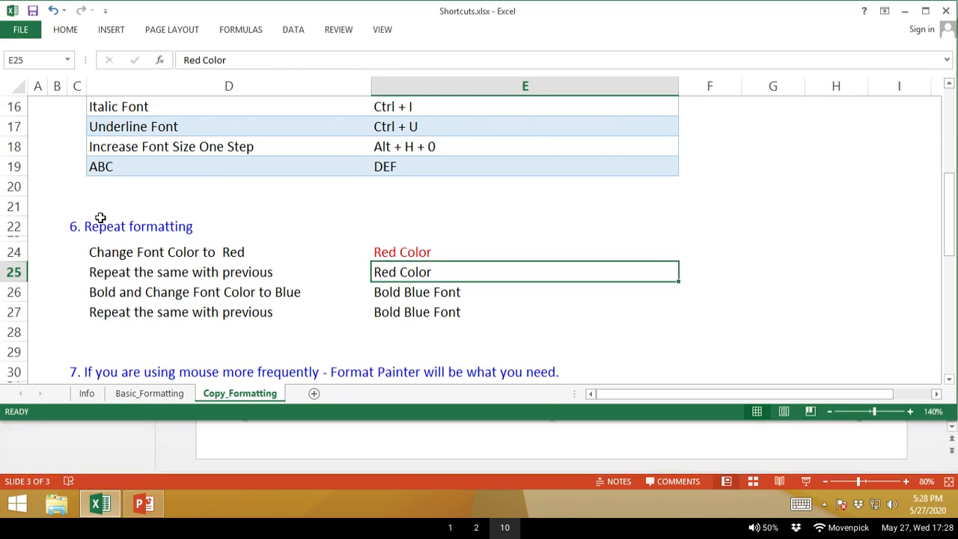
key(F4)
key(Down)
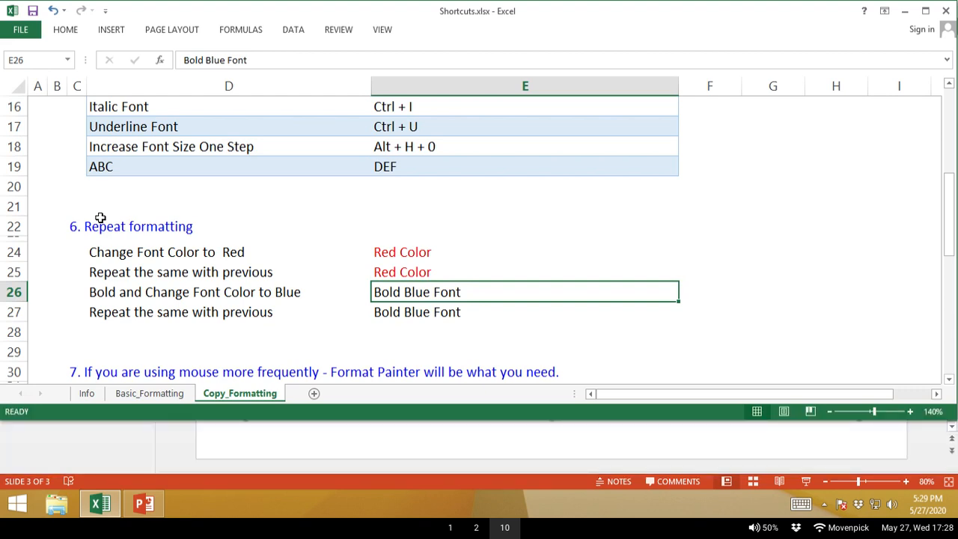
Undo the red font color on both E25 and E24.
key(Up)
key(ctrl+z)
key(Up)
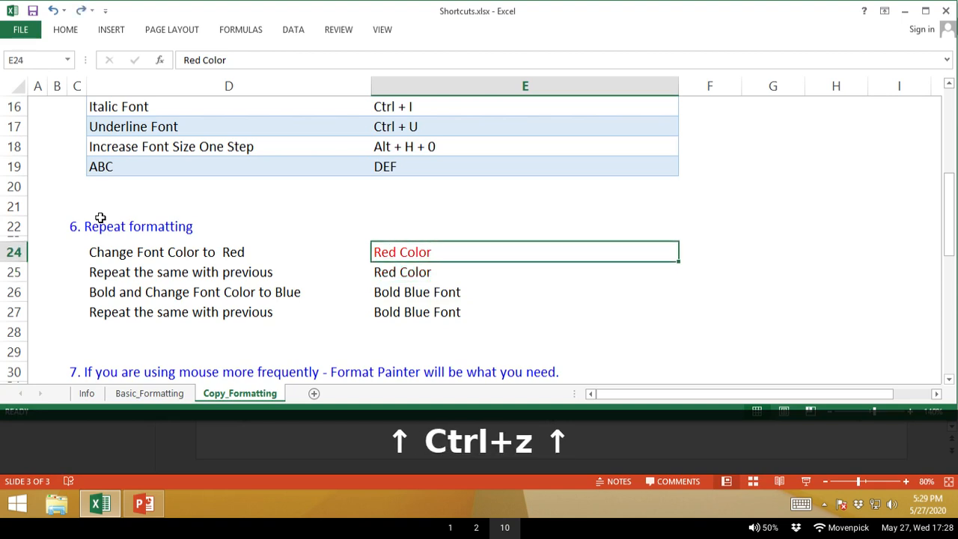
key(ctrl+z)
key(ctrl+z)
Apply the standard Red font color to E24 again.
key(alt)
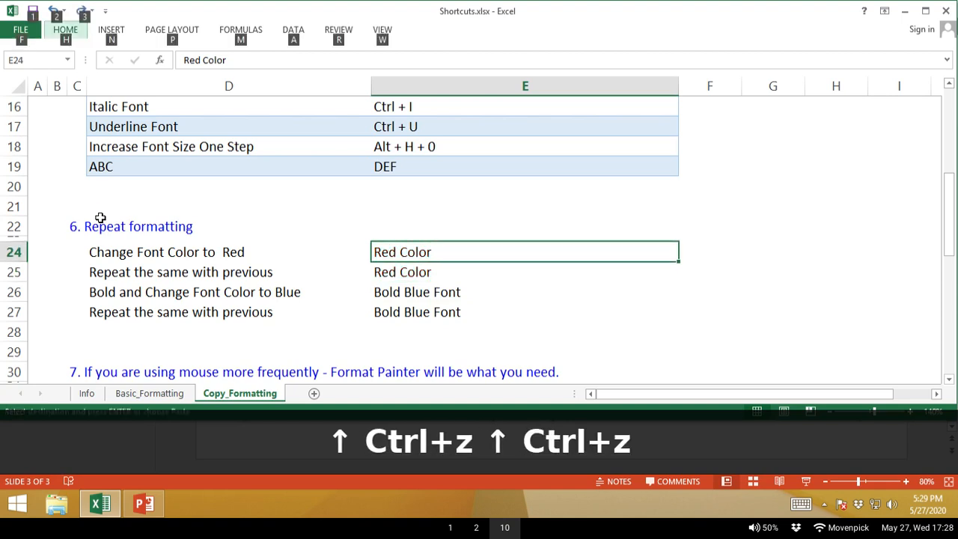
key(h)
key(f)
key(c)
key(Up)
key(Up)
key(Up)
key(Up)
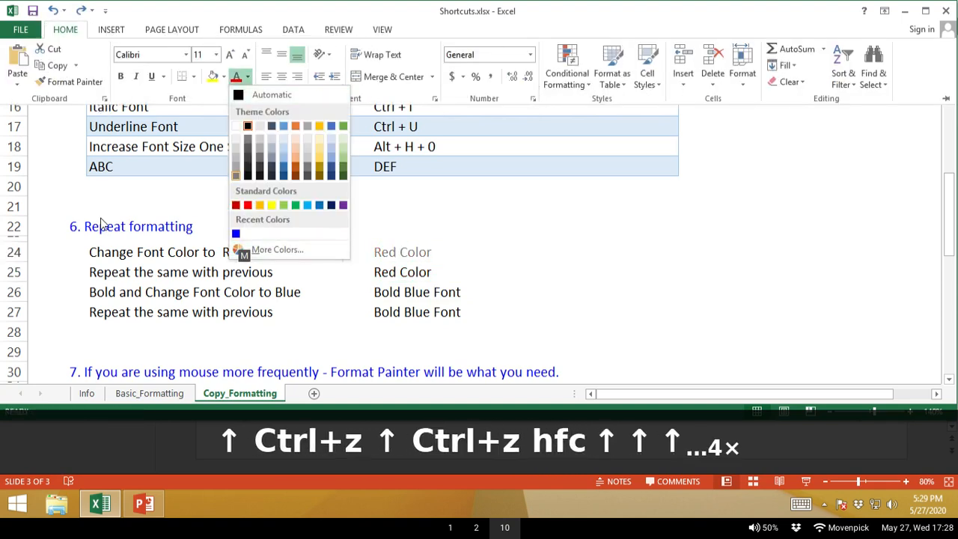
key(Down)
key(Right)
key(Return)
Make E24 bold and repeat that last action on E25.
key(ctrl+b)
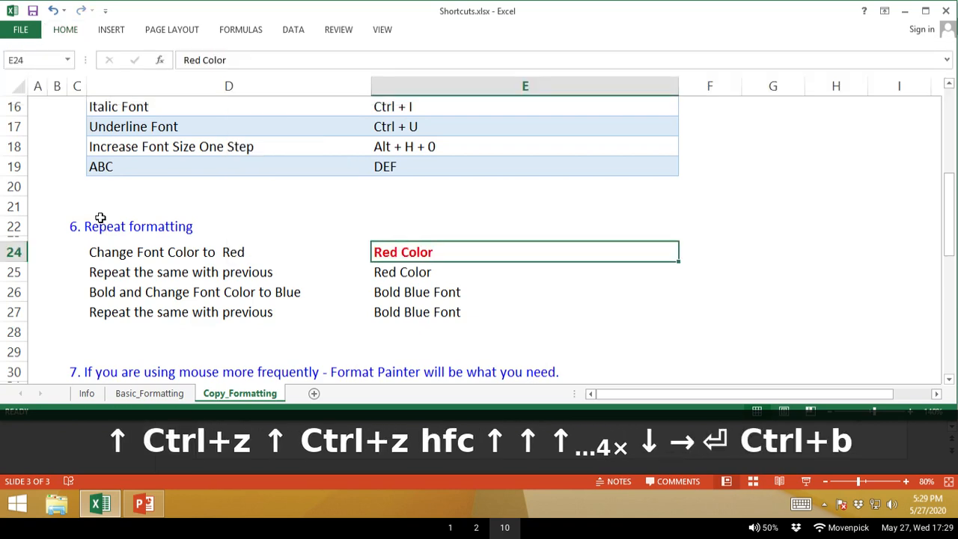
key(Down)
key(F4)
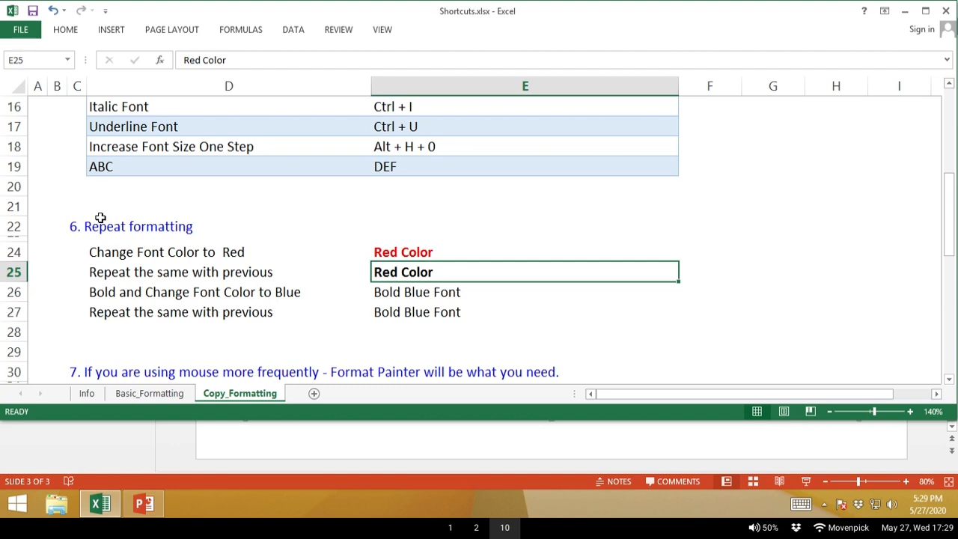
Undo the bold formatting on E25 and E24.
key(ctrl+z)
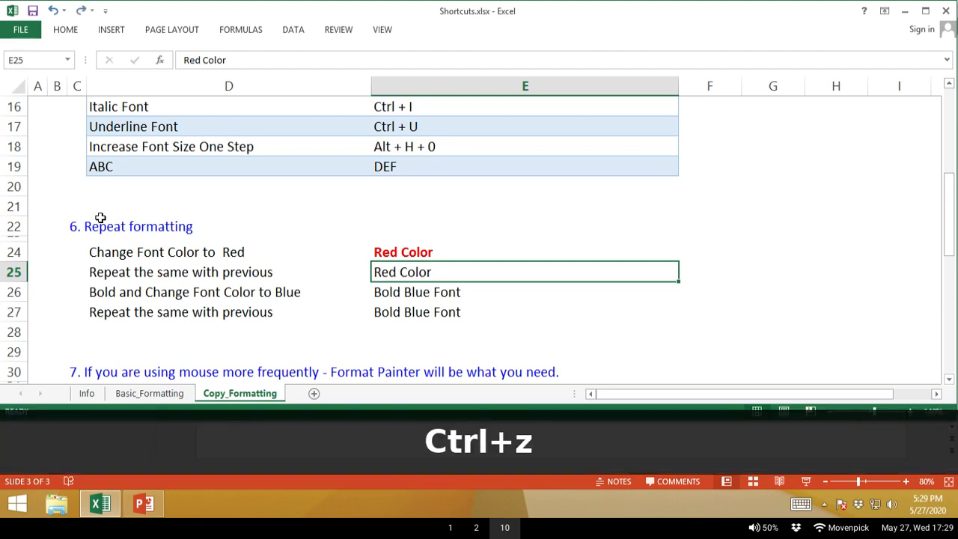
key(ctrl+z)
key(Down)
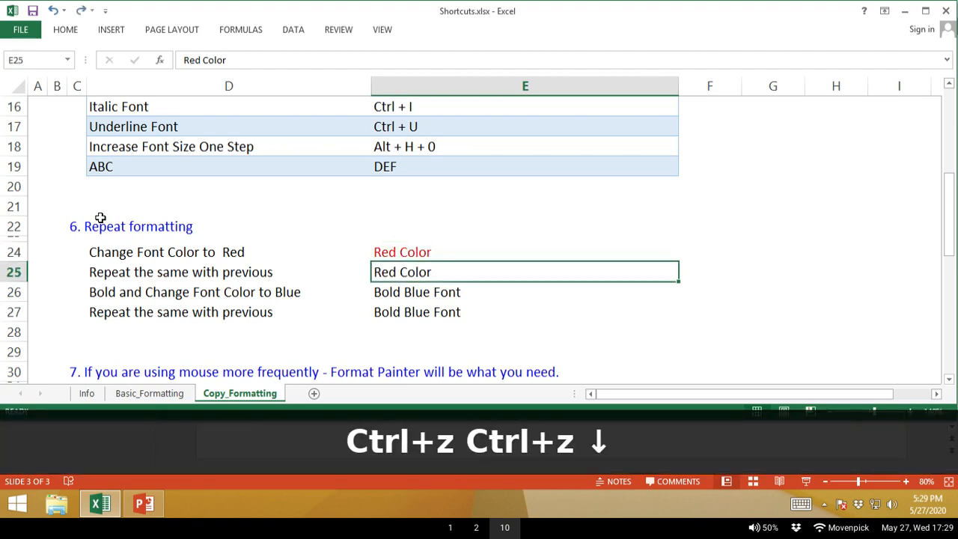
key(alt)
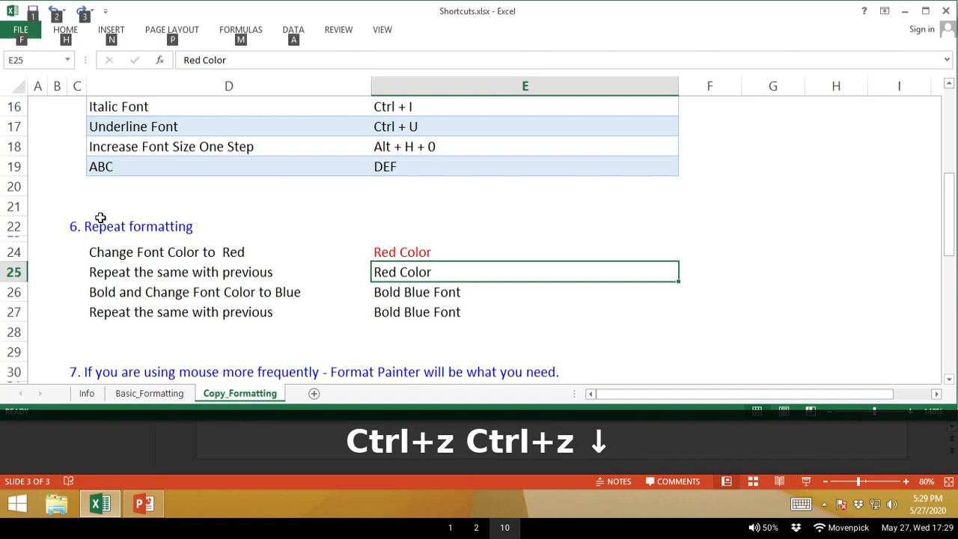
key(h)
key(v)
key(Escape)
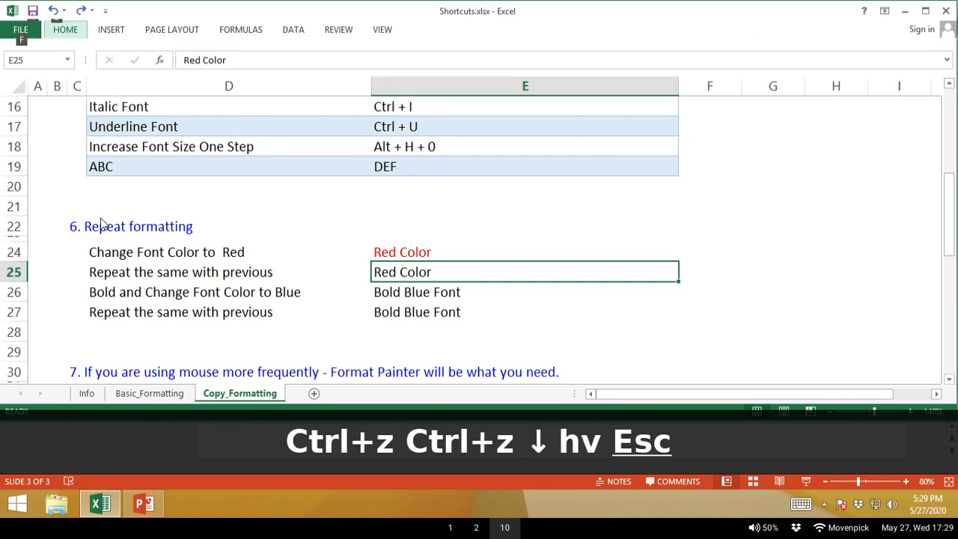
key(Escape)
key(Escape)
Set the font color of E25 to standard Red and select E26.
key(alt)
key(h)
key(f)
key(c)
key(Up)
key(Up)
key(Up)
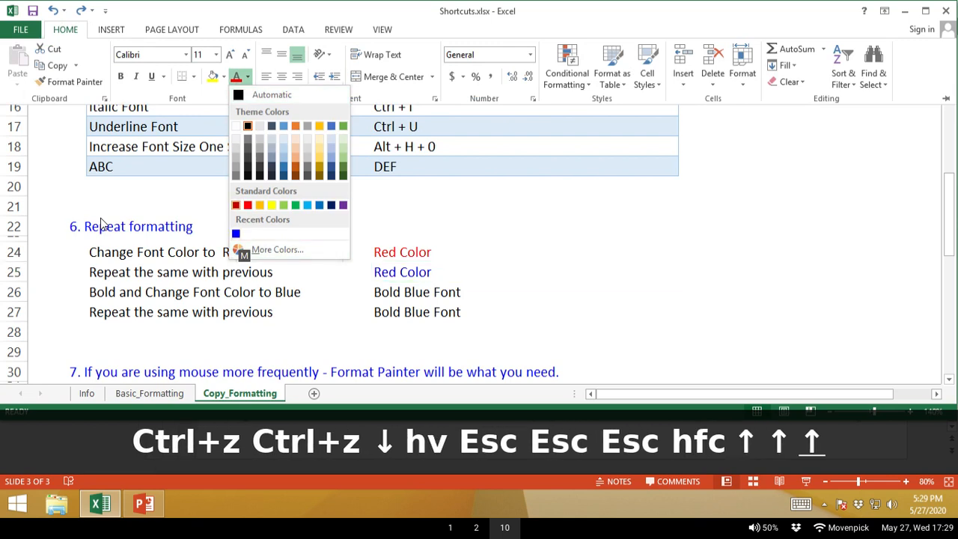
key(Right)
key(Return)
key(Down)
key(Down)
key(Up)
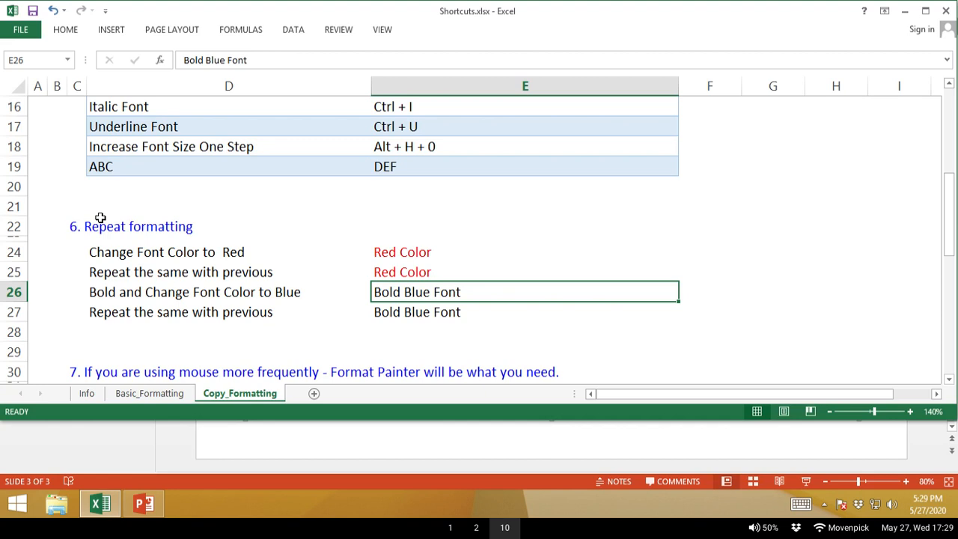
key(Down)
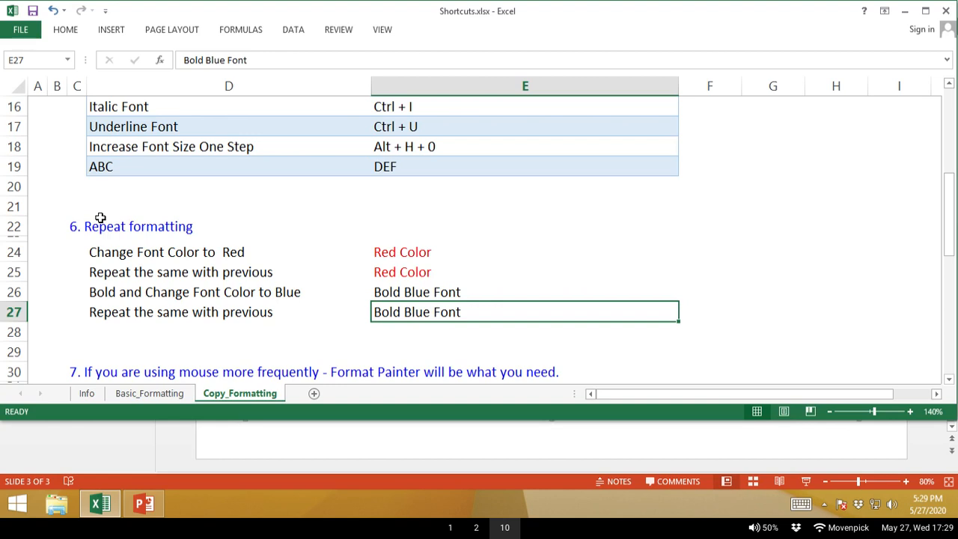
key(Up)
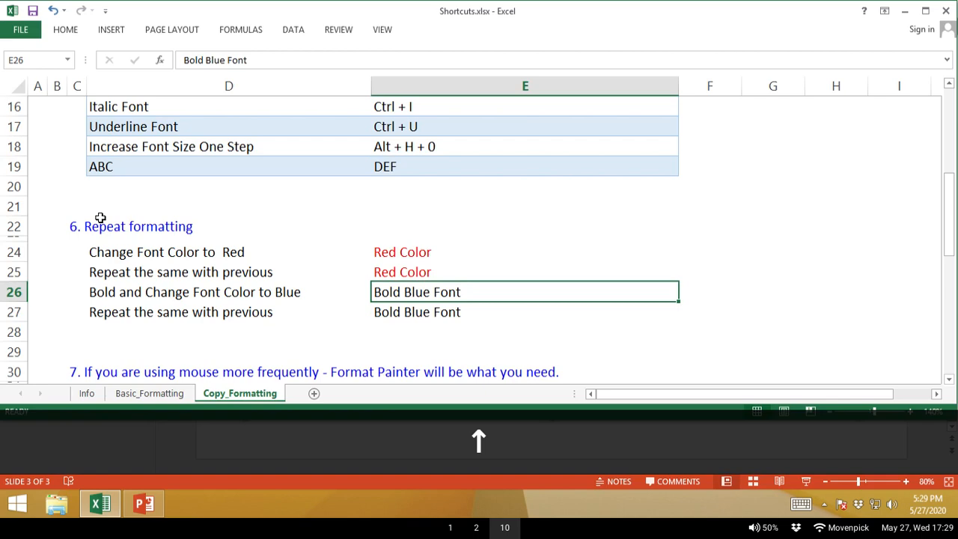
key(ctrl+1)
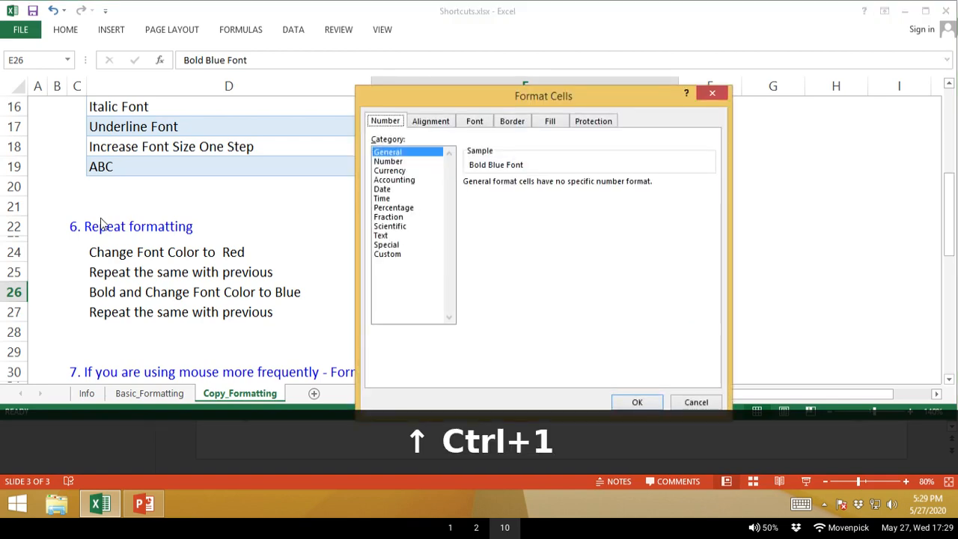
key(Escape)
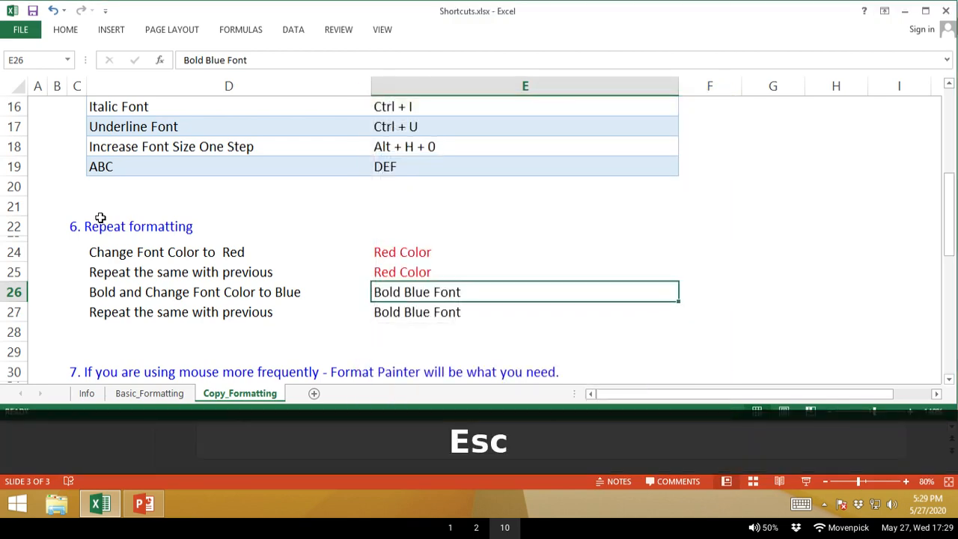
key(Left)
key(Right)
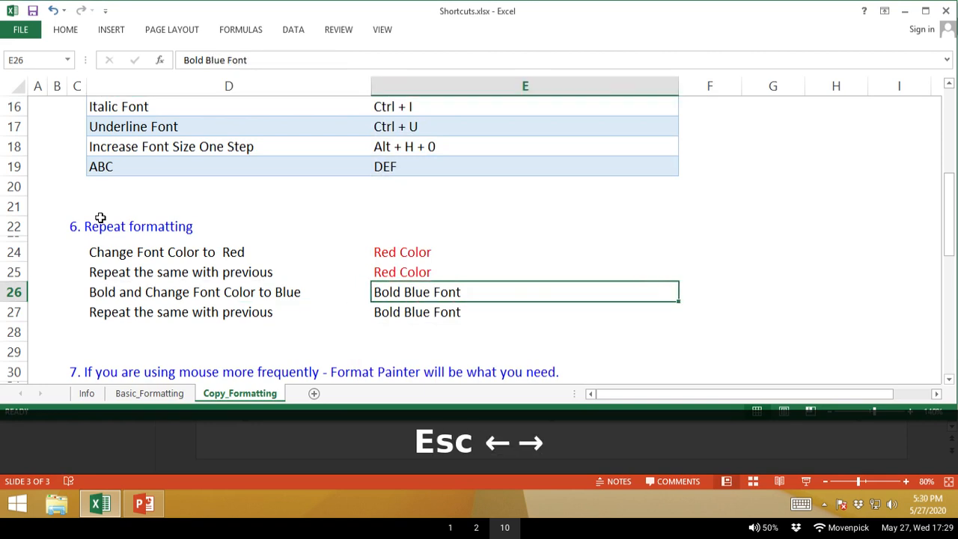
Open Format Cells for E26, move the dialog clear of the task 6 text, and close it without changes.
key(ctrl+1)
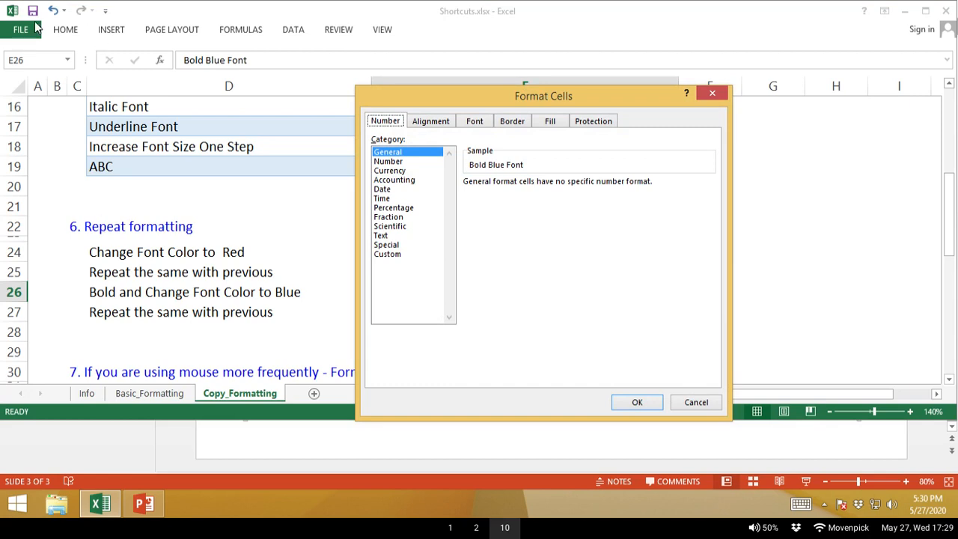
drag(445, 91, 641, 66)
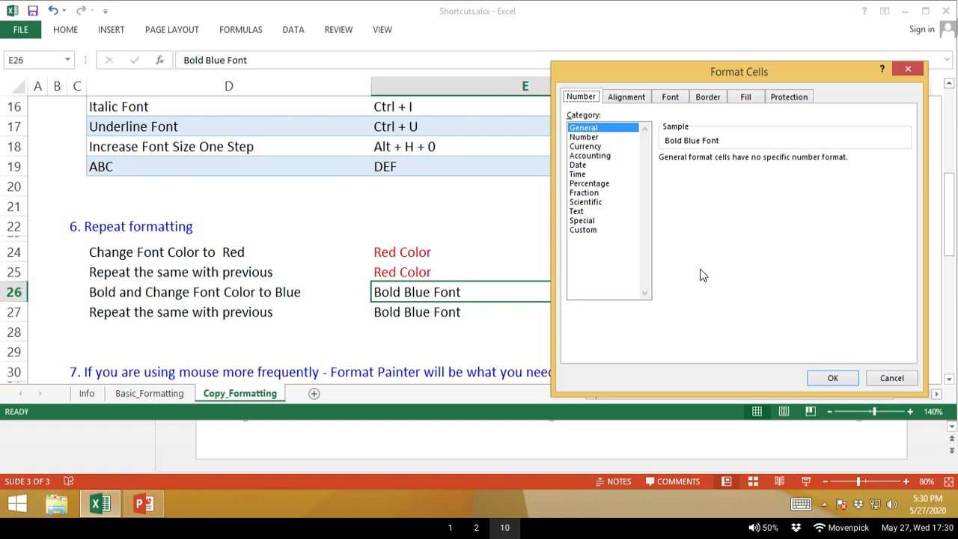
key(Escape)
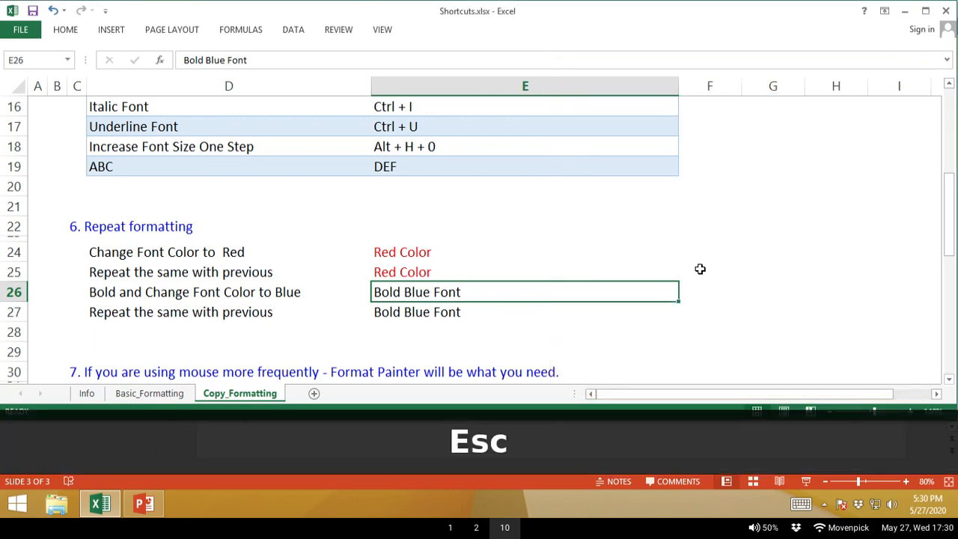
Open the cell format settings for E26 and choose the Bold font style.
key(ctrl+1)
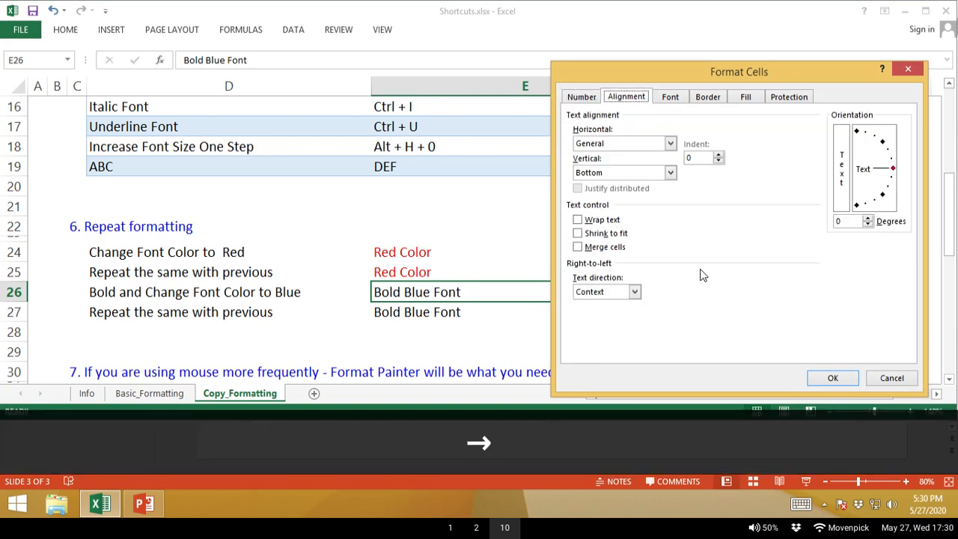
key(Right)
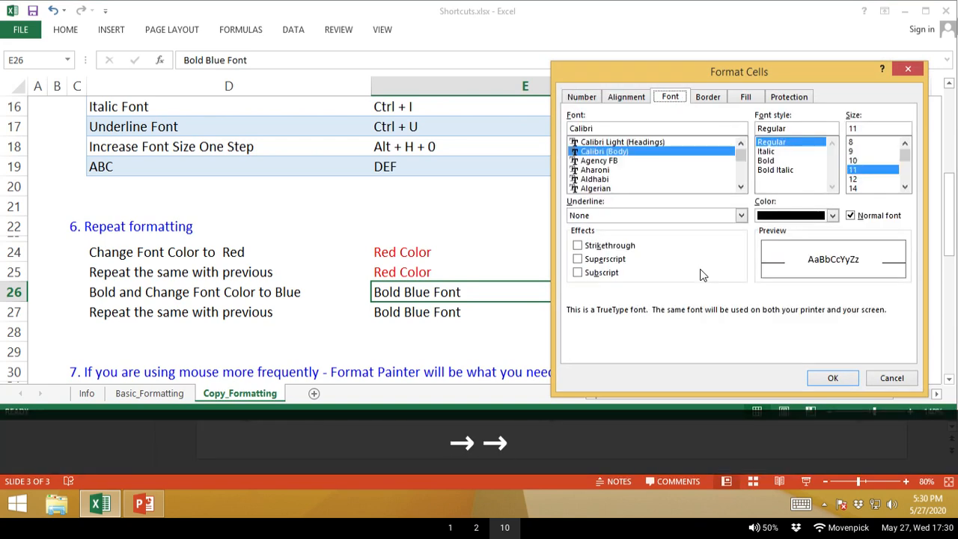
key(Right)
key(Left)
key(Left)
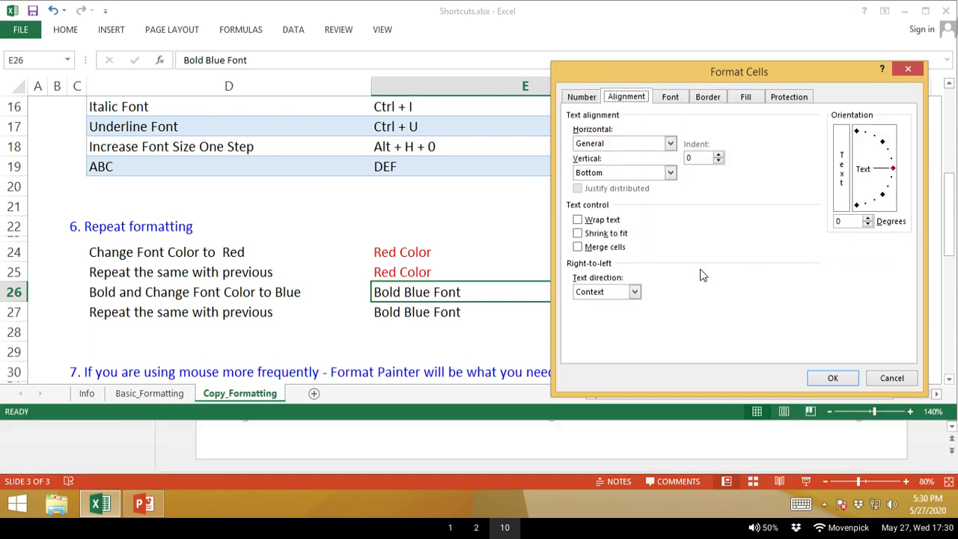
key(Right)
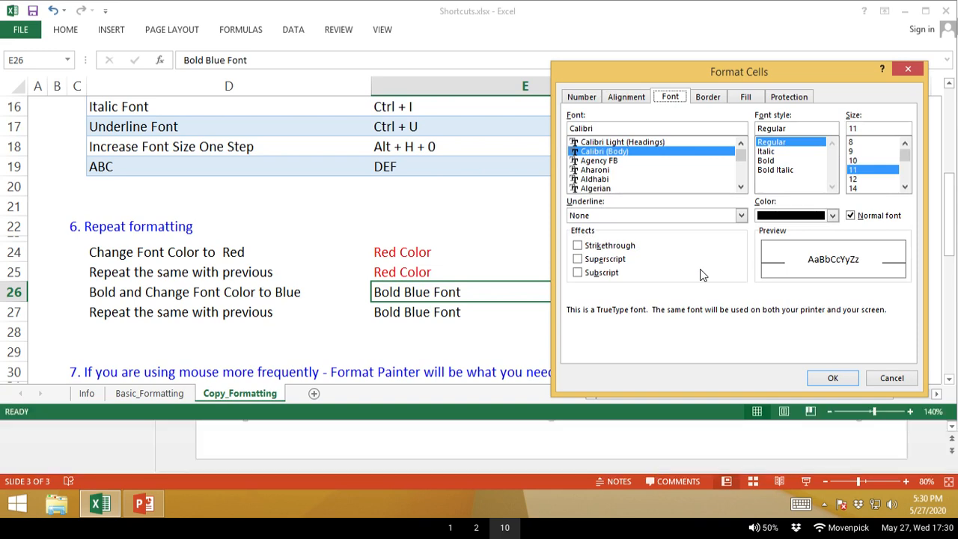
key(Tab)
key(Tab)
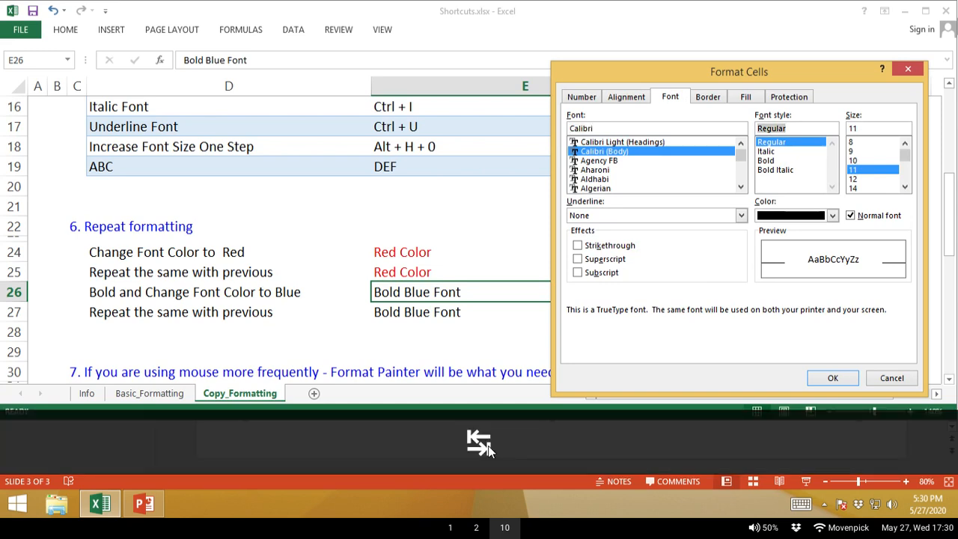
key(Down)
key(Down)
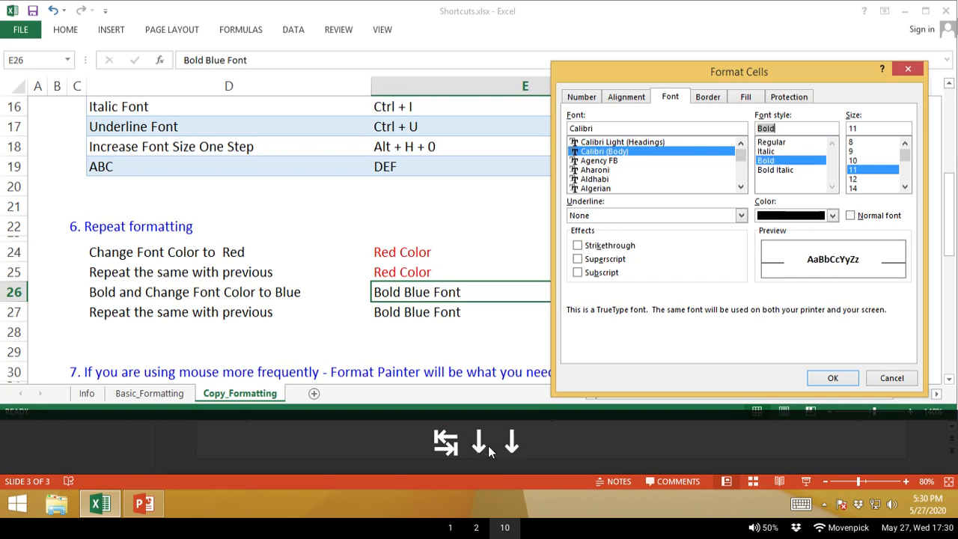
Set E26's font color to the blue under Recent Colors and apply it together with the bold style.
key(Tab)
key(Tab)
key(Tab)
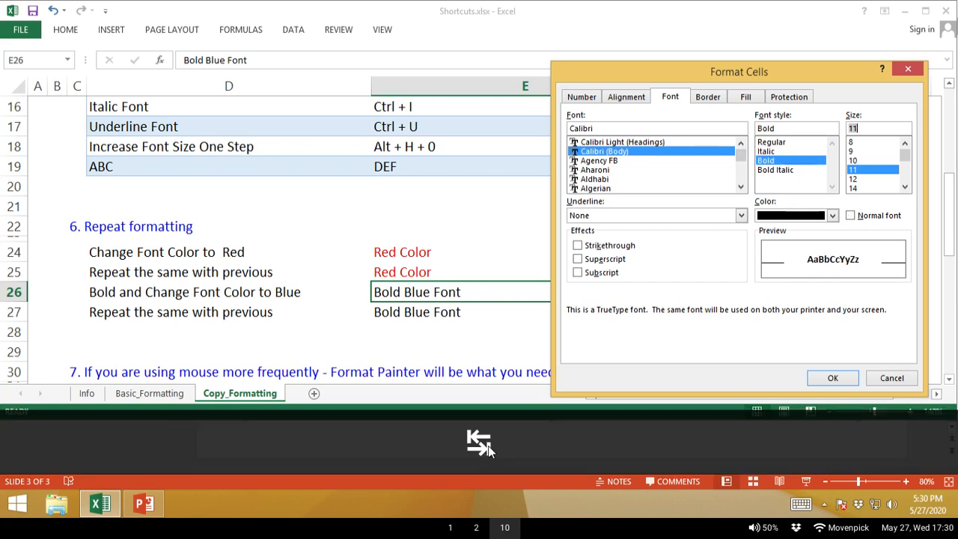
key(Tab)
key(Tab)
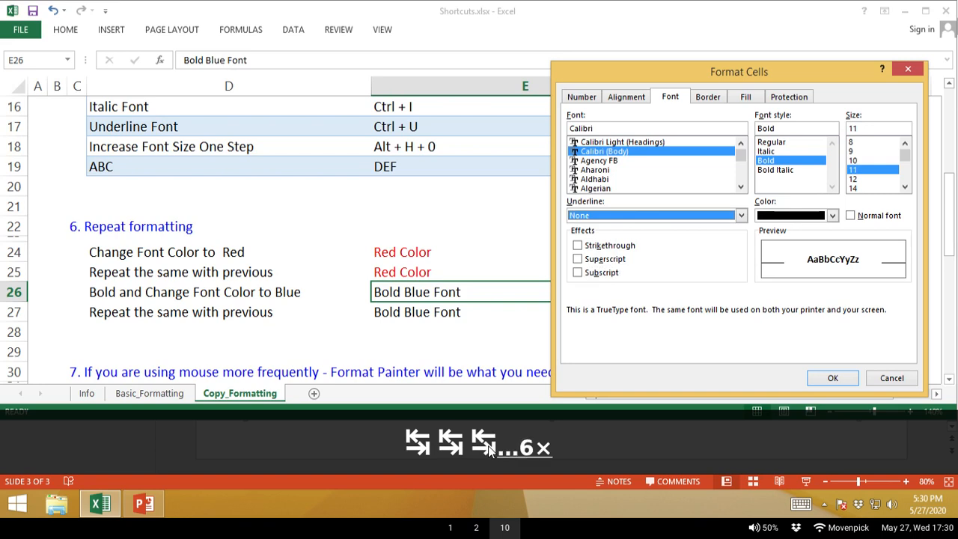
key(Down)
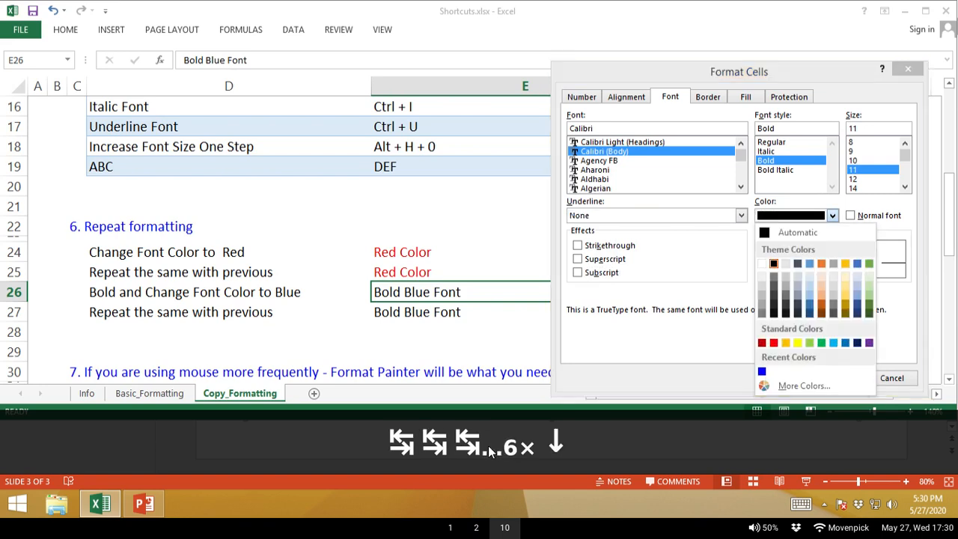
key(Down)
key(Down)
key(Down)
key(Down)
key(Down)
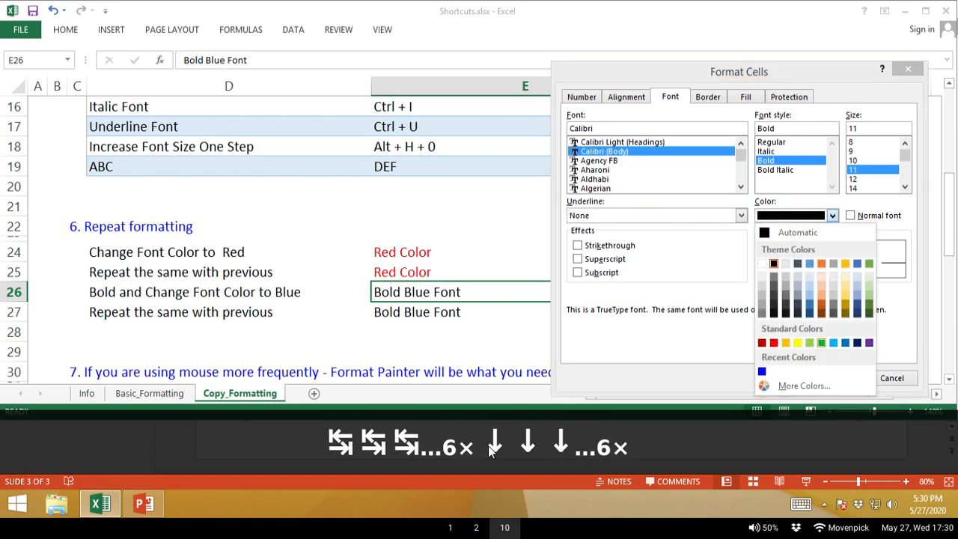
key(Down)
key(Up)
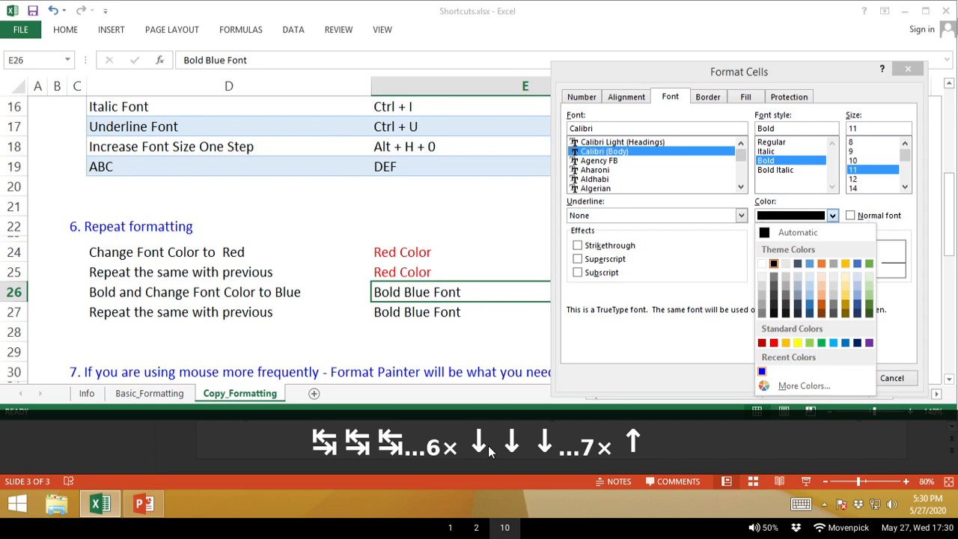
key(Return)
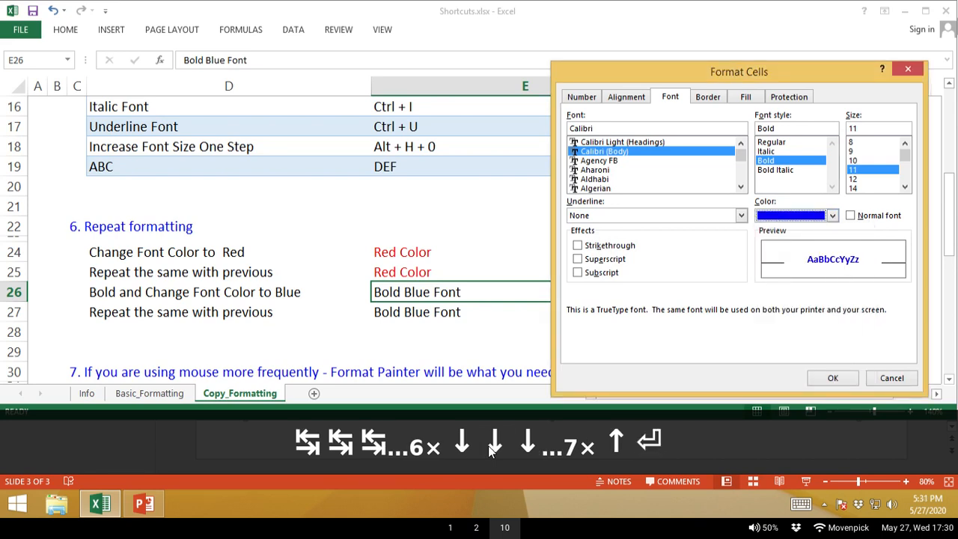
key(Tab)
key(Tab)
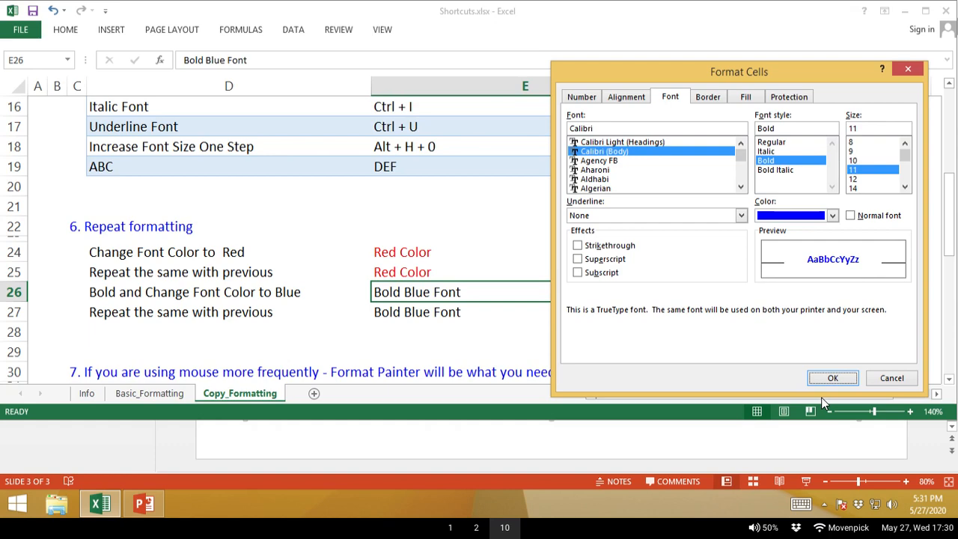
key(Return)
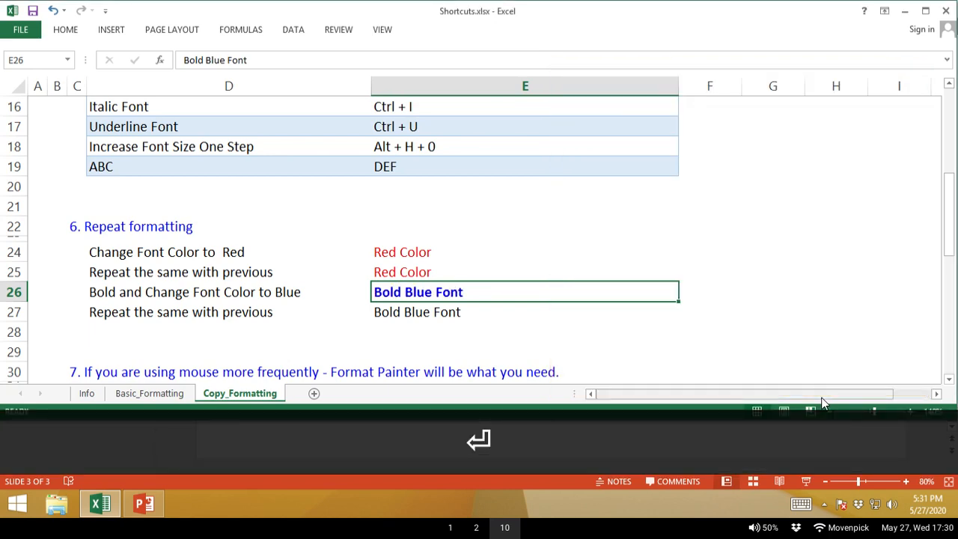
Repeat the combined bold and blue font formatting on E27 and move down to E30.
key(Down)
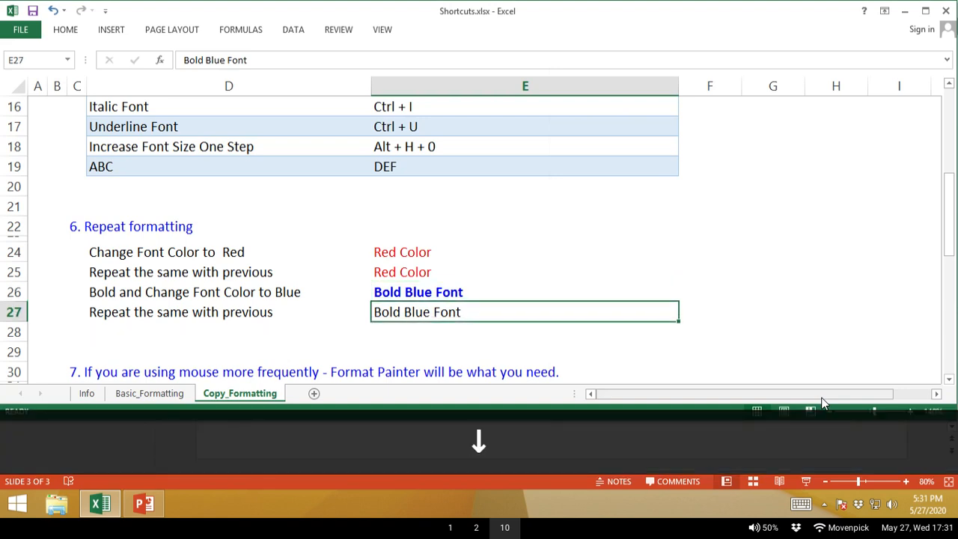
key(F4)
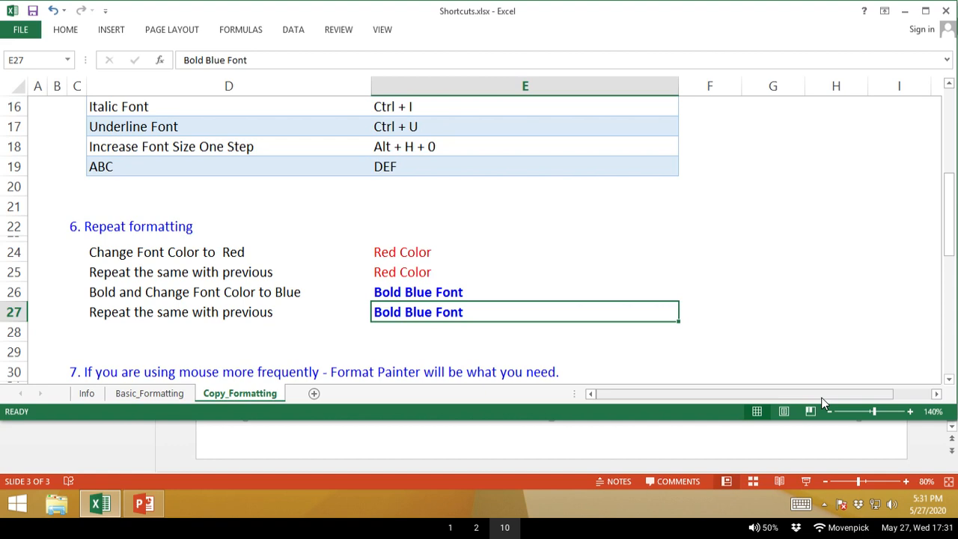
key(Down)
key(Down)
key(Down)
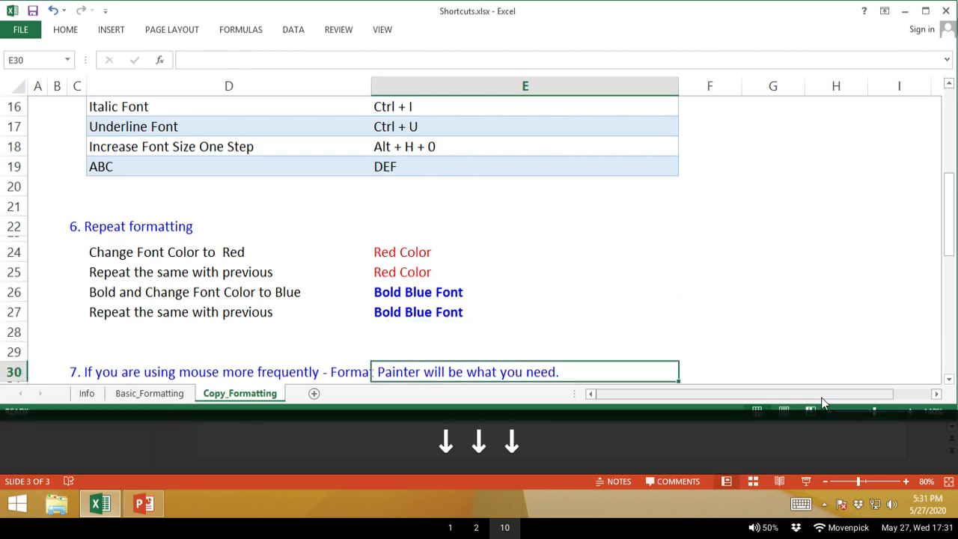
Switch to PowerPoint and add the bullet "F4 → Repeat Formatting" at the end of the shortcut list on slide 3.
key(alt+Tab)
key(Down)
key(Down)
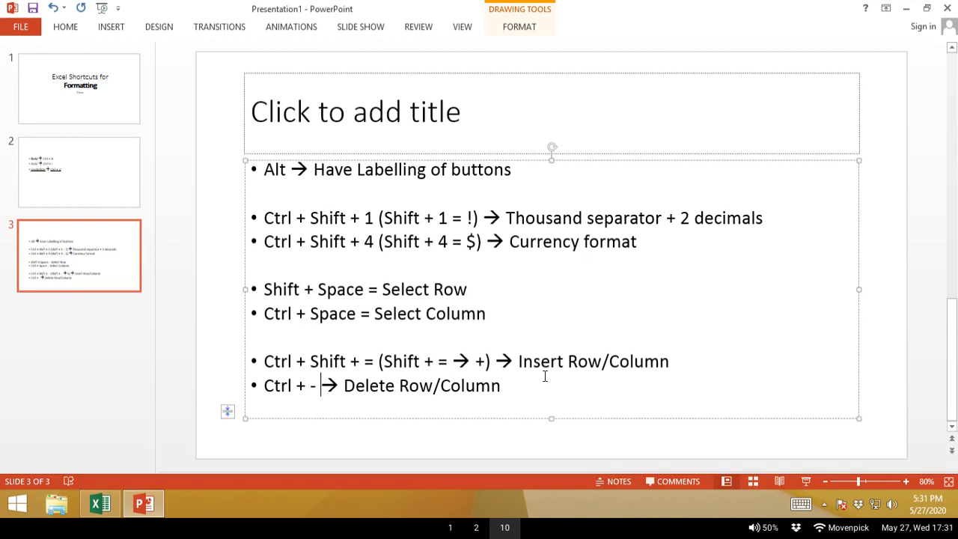
click(539, 386)
key(Return)
key(Return)
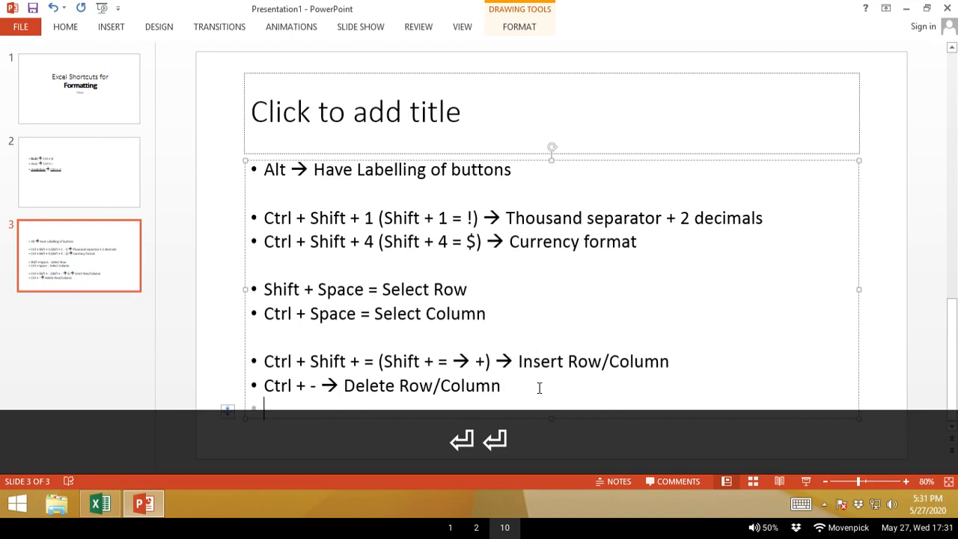
text(F)
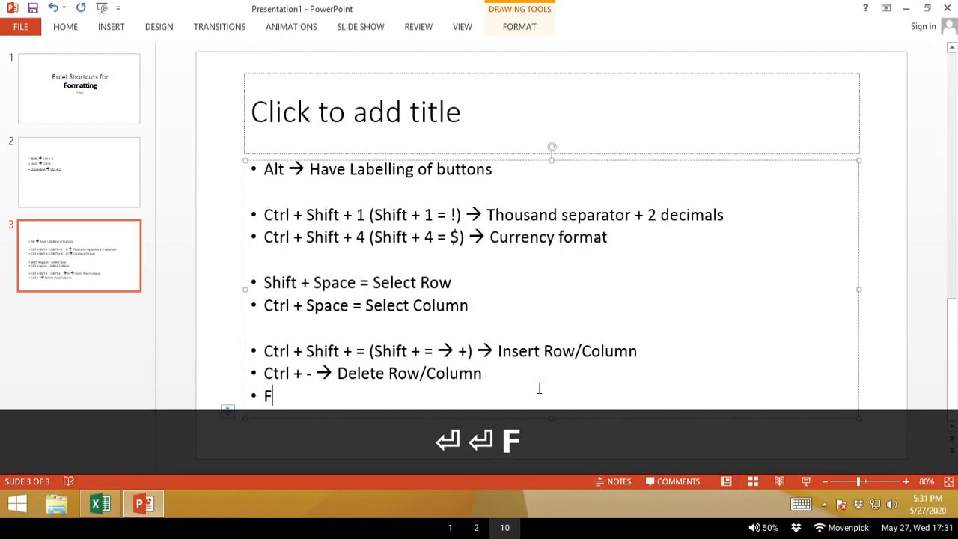
text(4 --> Rep)
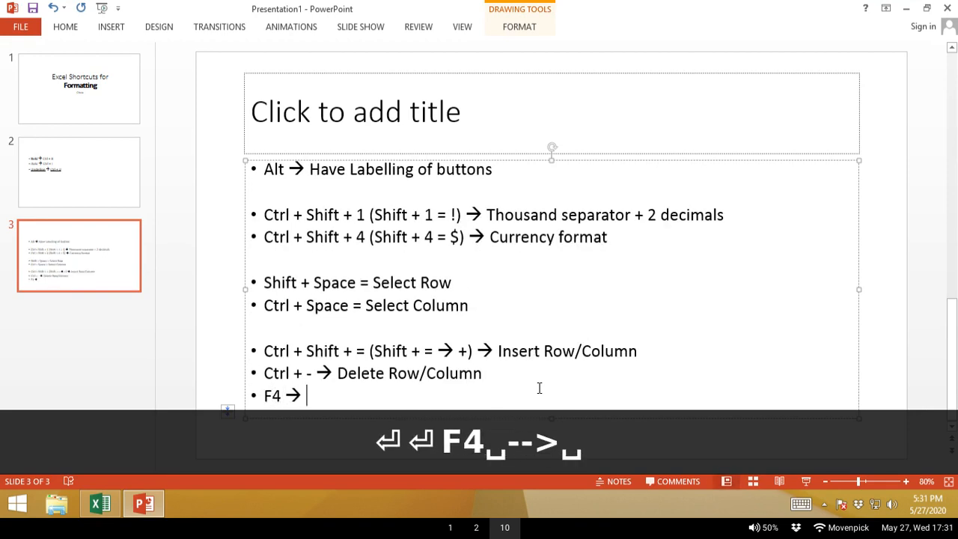
text(at)
key(BackSpace)
key(BackSpace)
text(eat )
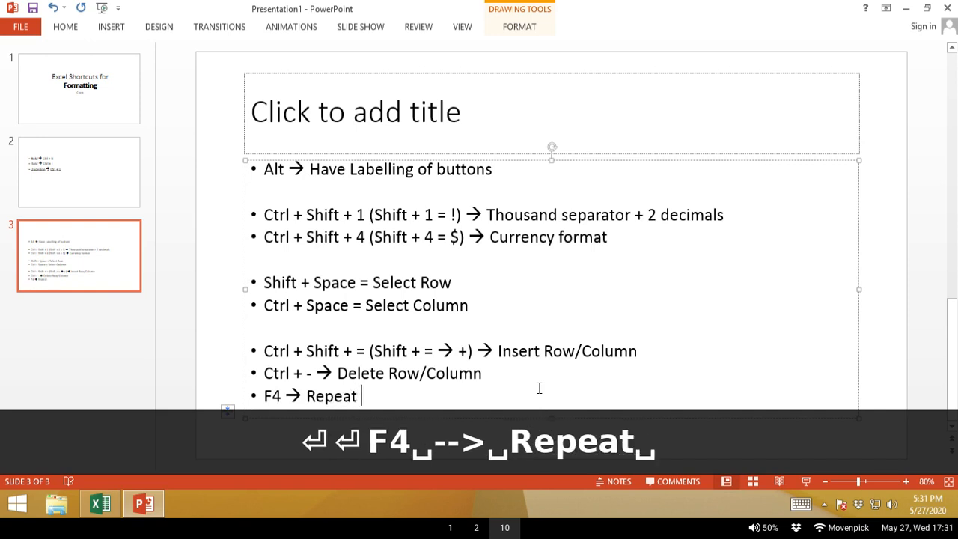
text(Forma)
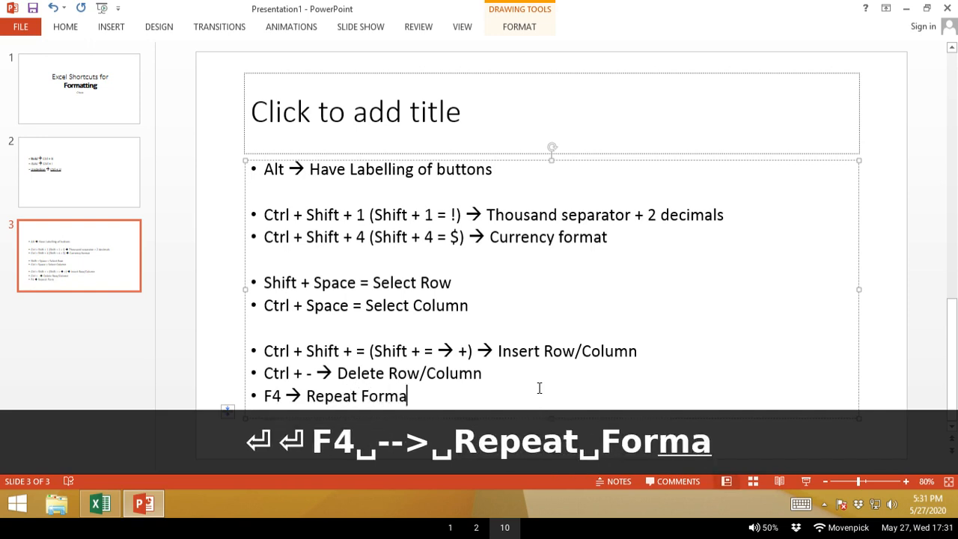
text(tting)
Switch back to Excel and go to the formatted sample cell E32 in task 7.
key(alt+Tab)
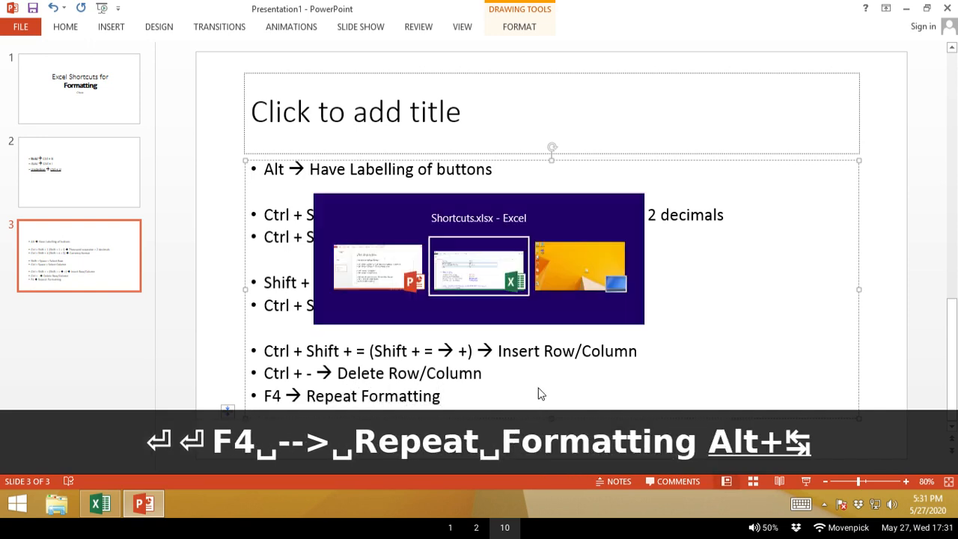
key(Down)
key(Down)
key(Down)
key(Down)
key(Down)
key(Down)
key(Down)
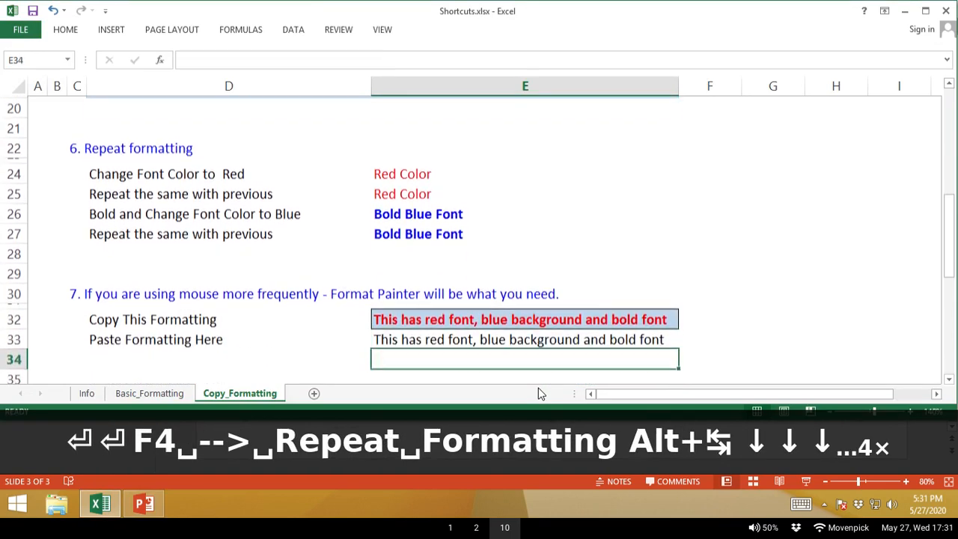
key(Up)
key(Up)
key(Up)
key(Up)
key(Up)
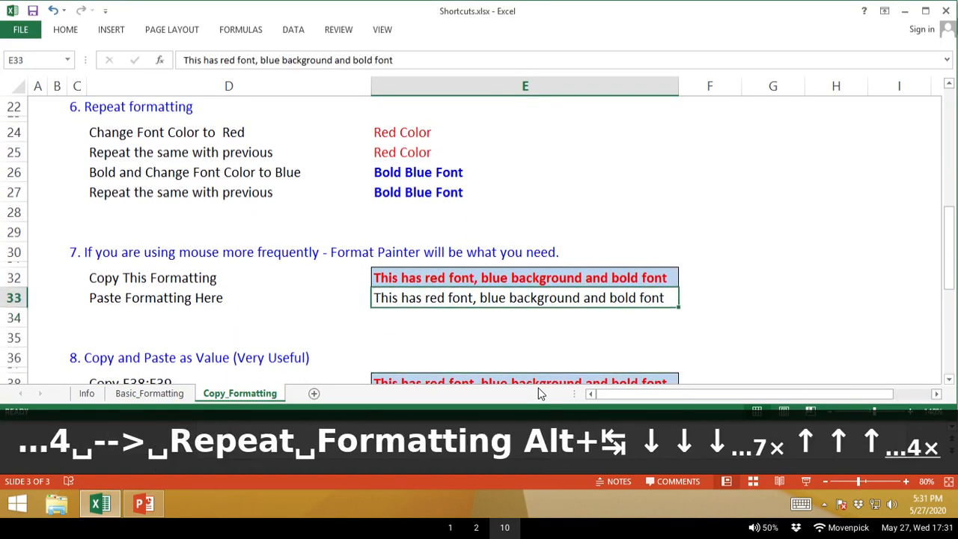
key(Left)
key(Right)
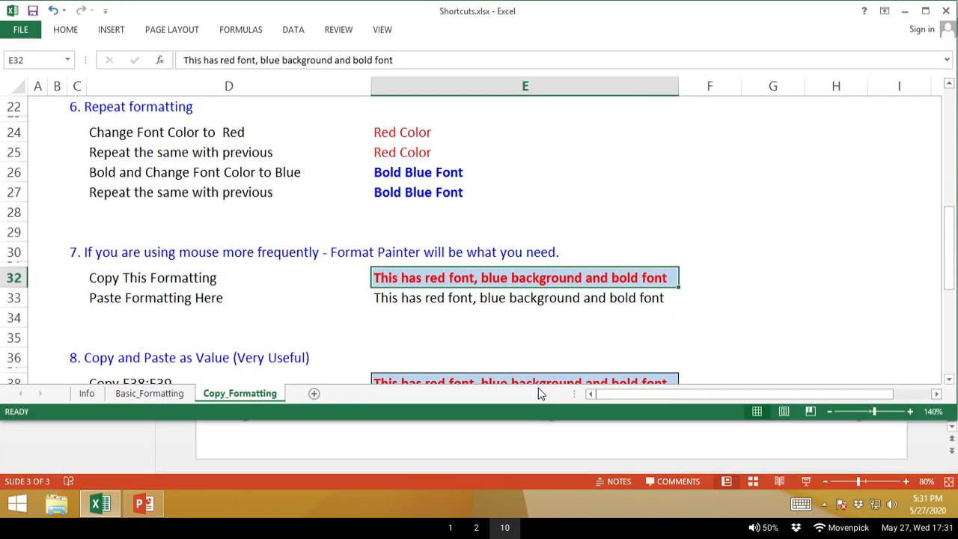
key(Left)
key(Right)
key(Down)
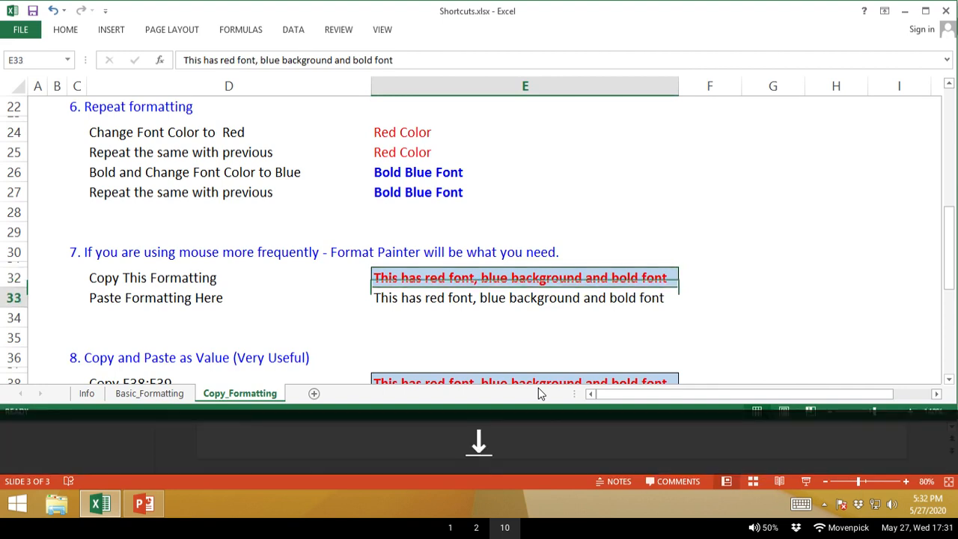
key(Up)
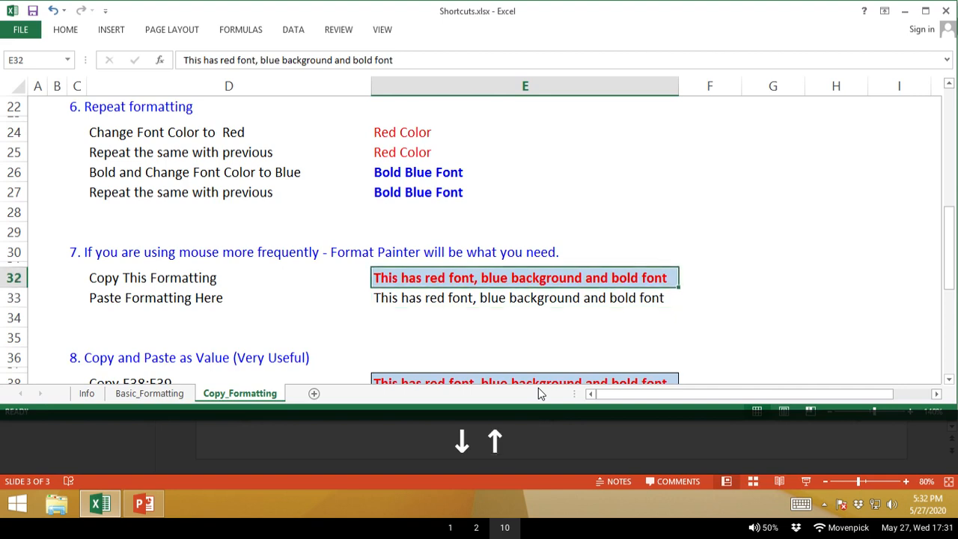
Copy E32, paste only its formatting onto E33, and undo the paste.
key(ctrl+c)
key(Down)
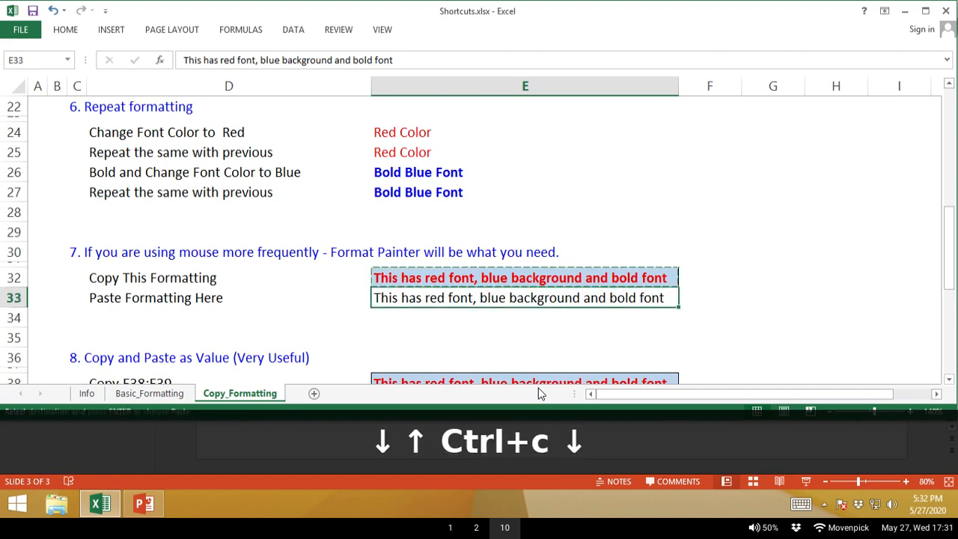
key(alt+h)
key(v)
key(r)
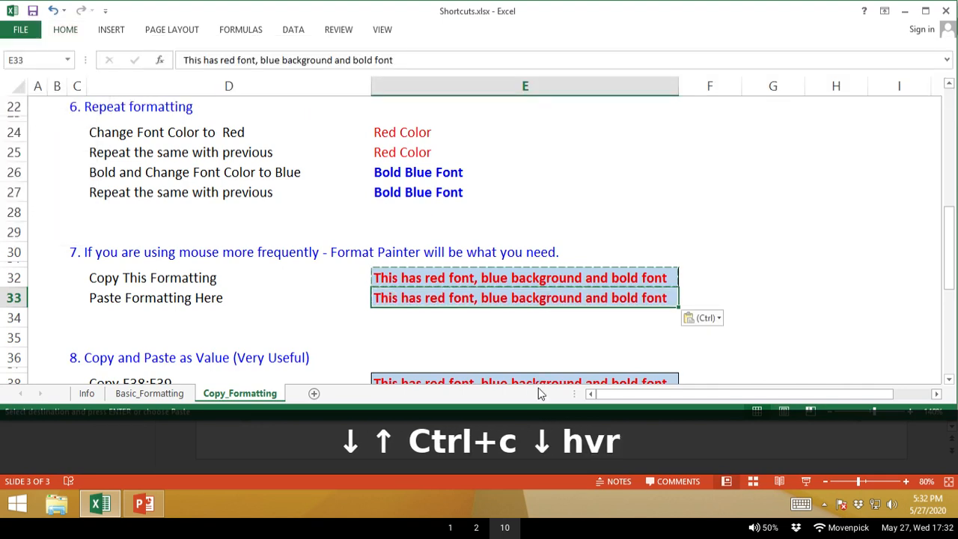
key(Escape)
key(ctrl+z)
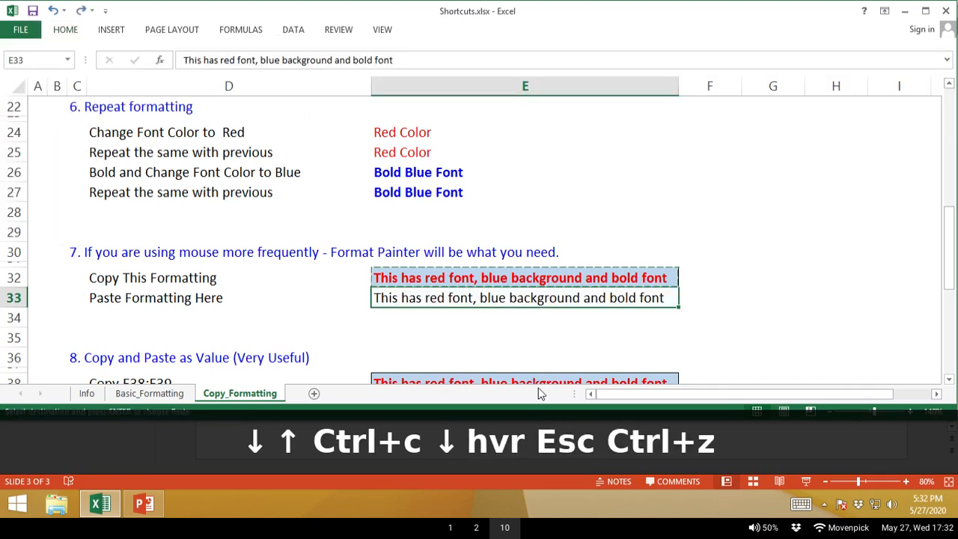
Apply E32's formatting to E33 through Paste Special with the Formats option, and undo it.
key(alt)
key(h)
key(v)
key(s)
key(t)
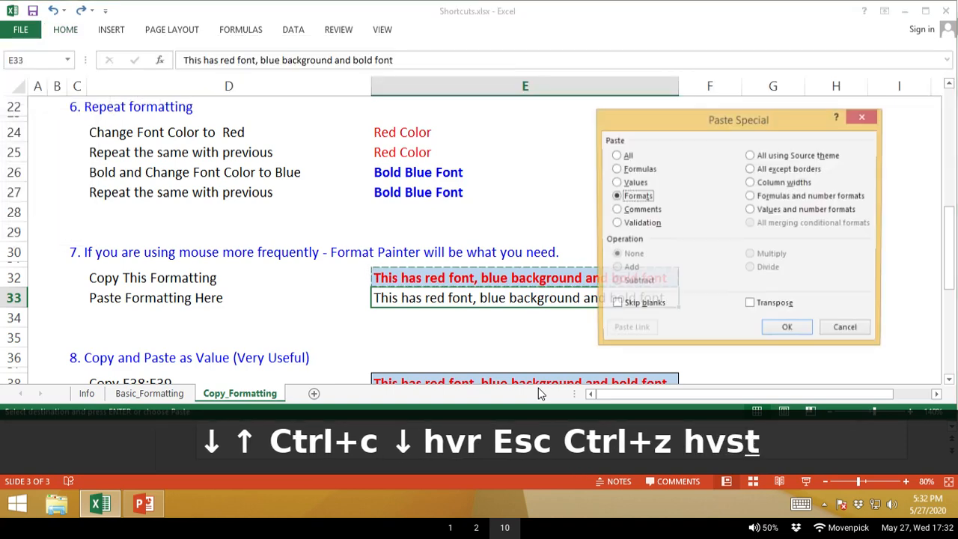
key(Return)
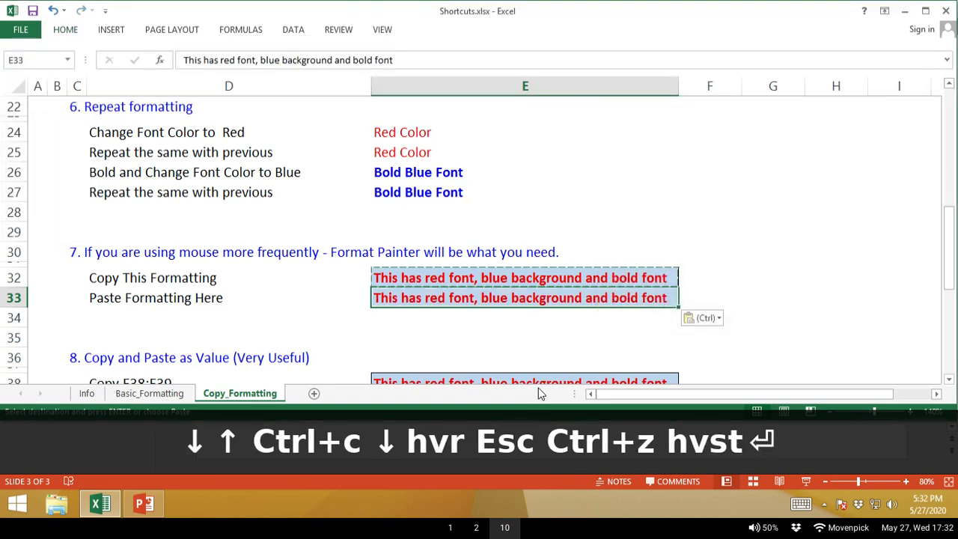
key(Escape)
key(ctrl+z)
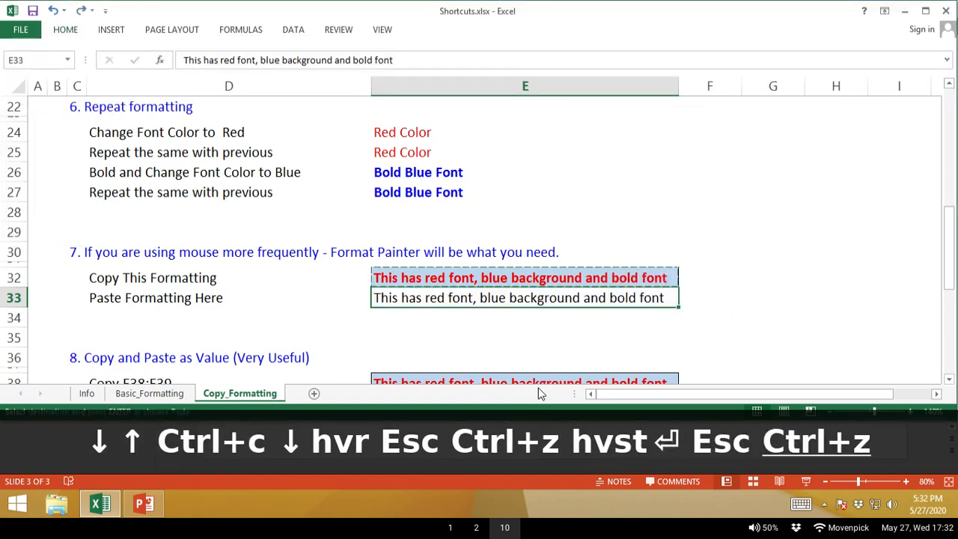
Copy E32's formatting onto E33 with Format Painter, undo it, and clear the copy mode.
key(Escape)
key(Escape)
key(Up)
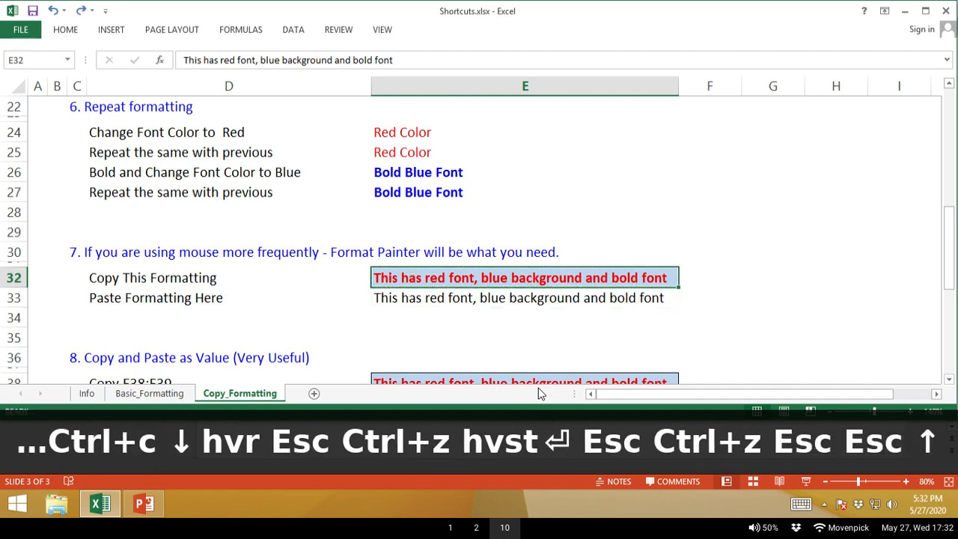
click(65, 30)
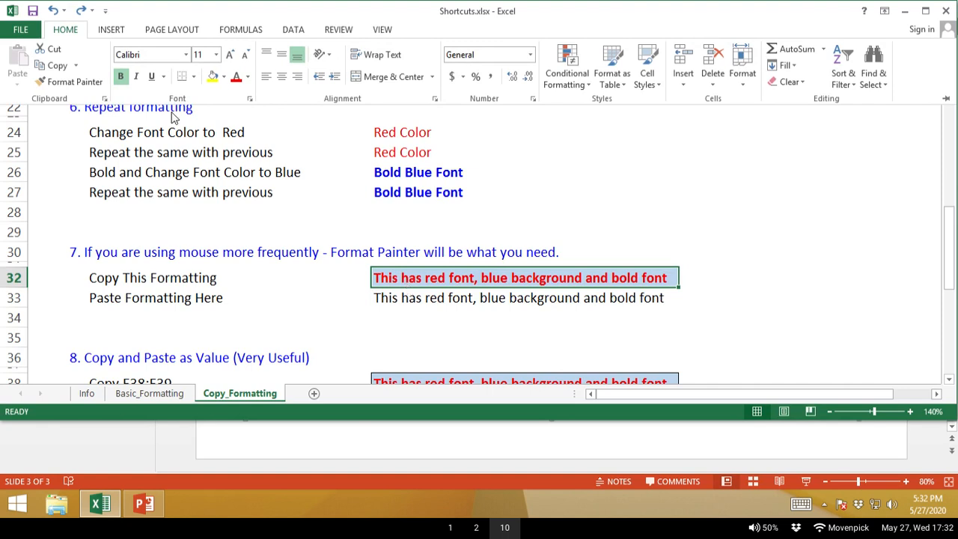
click(63, 84)
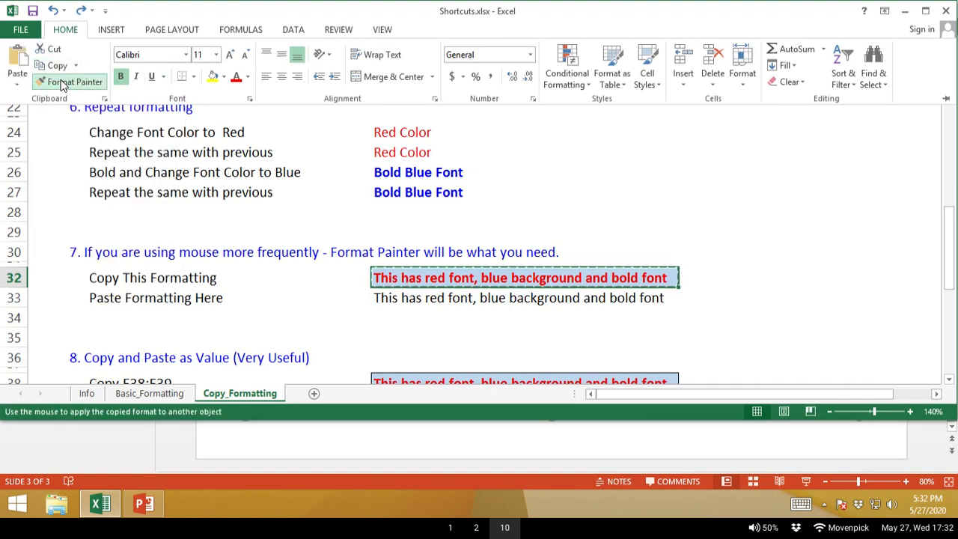
click(394, 298)
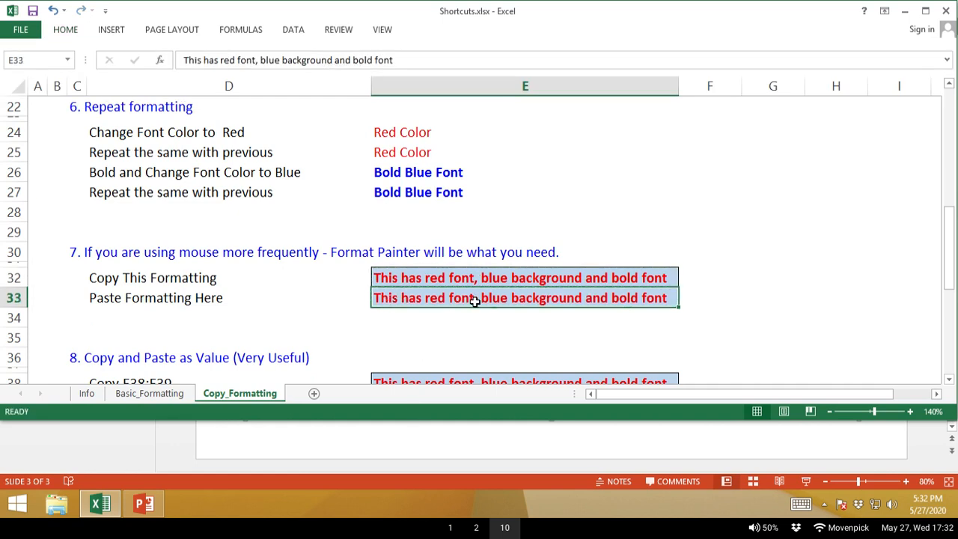
key(ctrl+z)
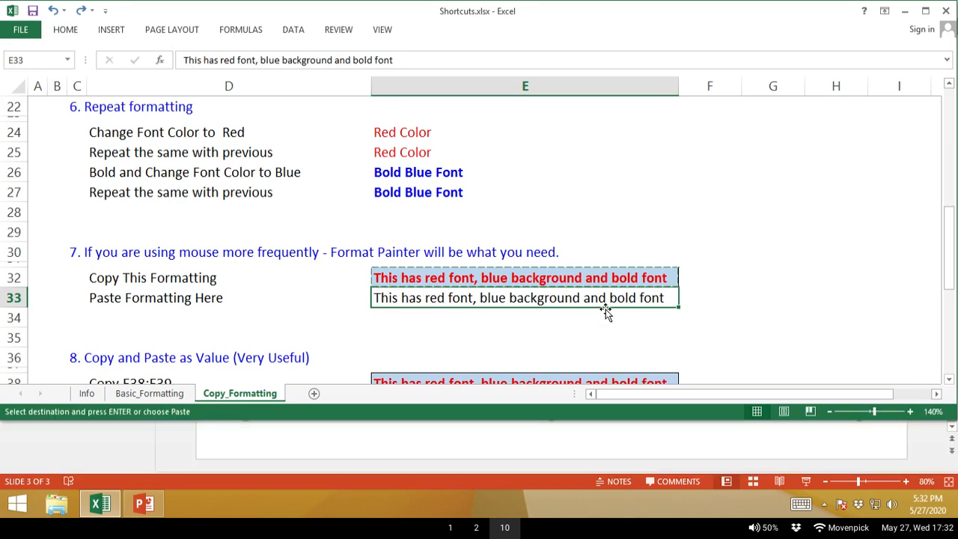
drag(607, 299, 603, 336)
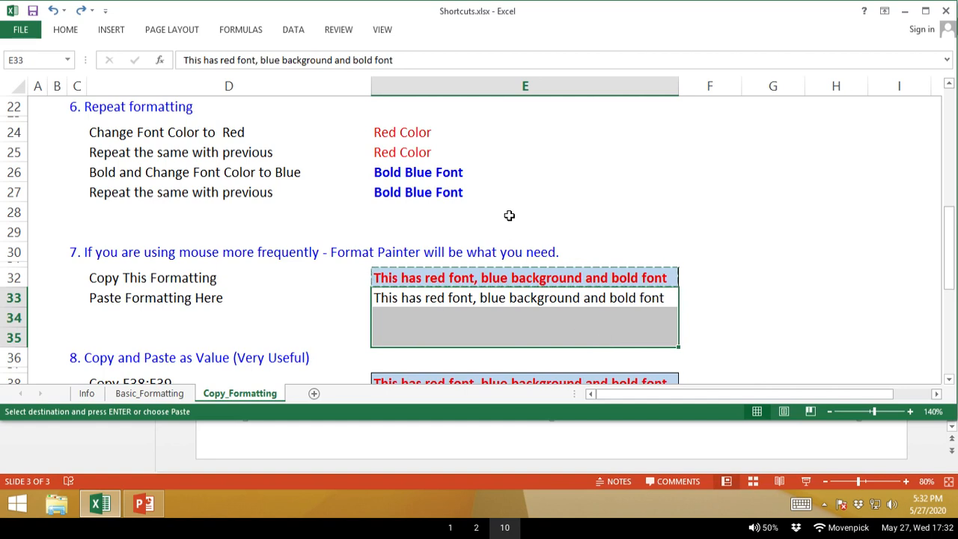
key(Escape)
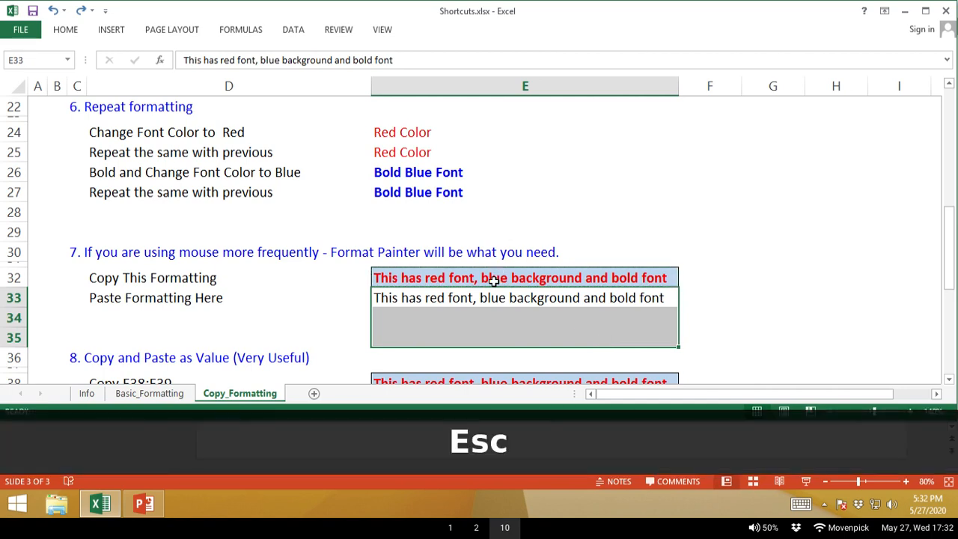
Paint E32's formatting across D33:E33 with Format Painter, undo it, and return to E32.
click(493, 280)
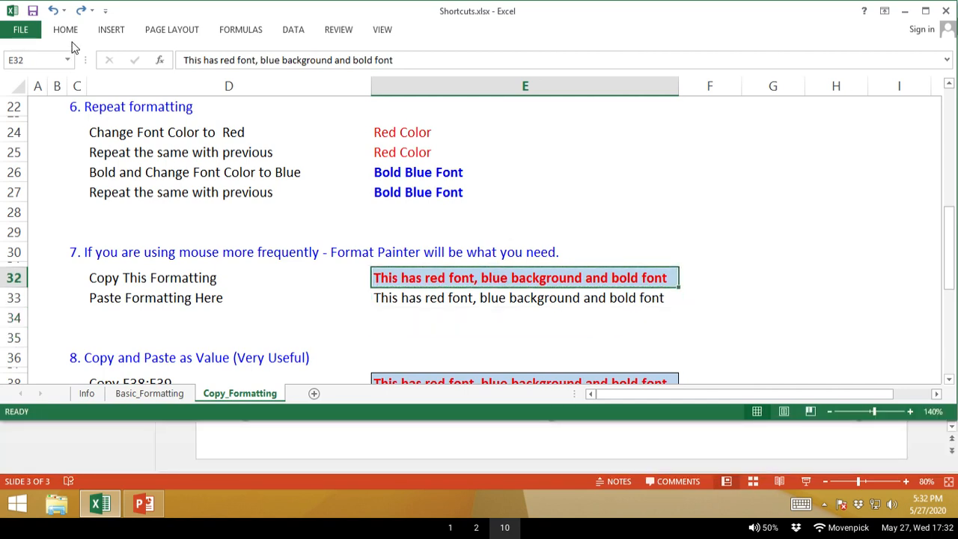
click(71, 34)
click(71, 81)
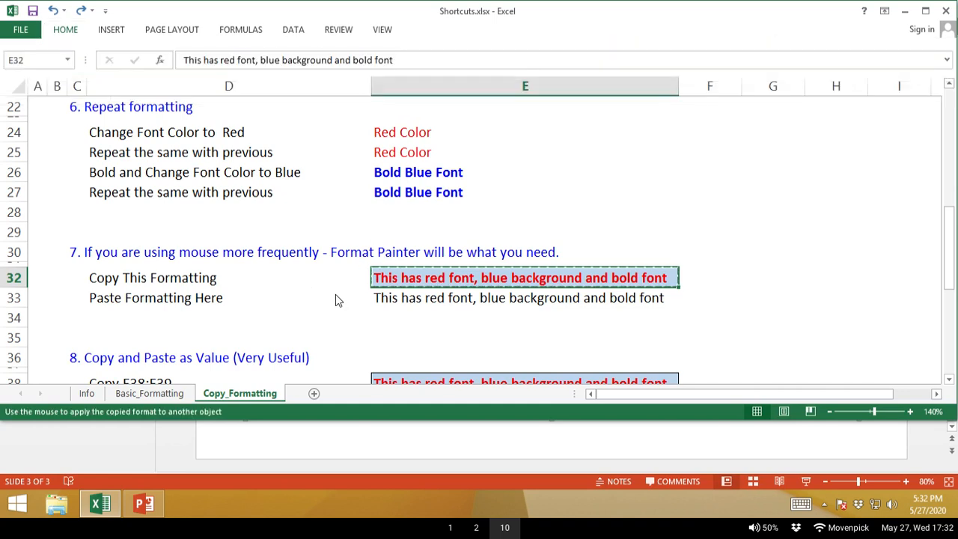
drag(336, 297, 447, 297)
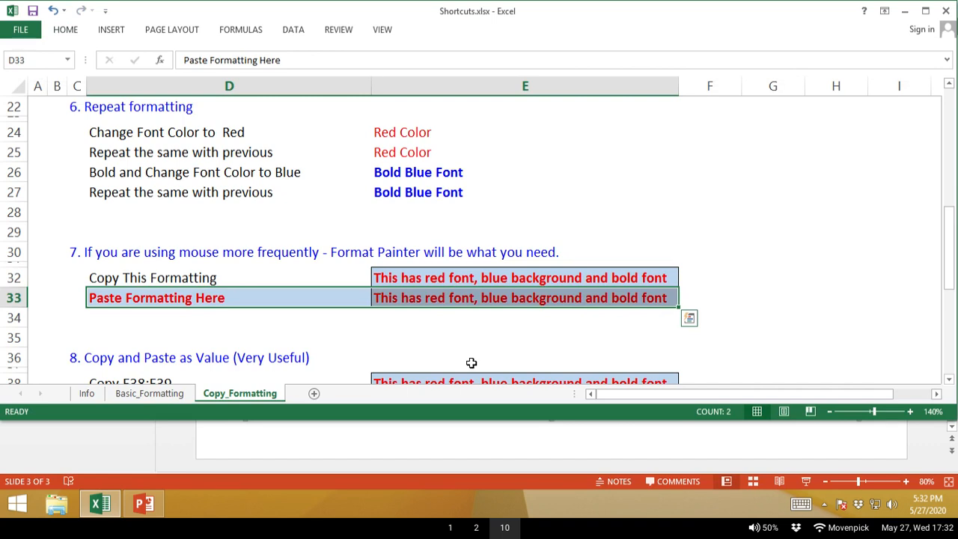
key(ctrl+z)
key(Up)
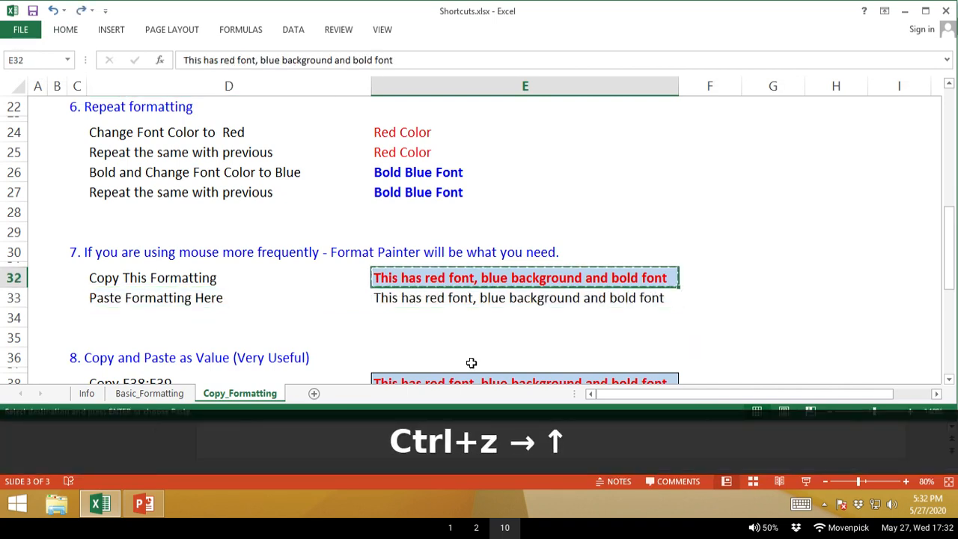
key(Escape)
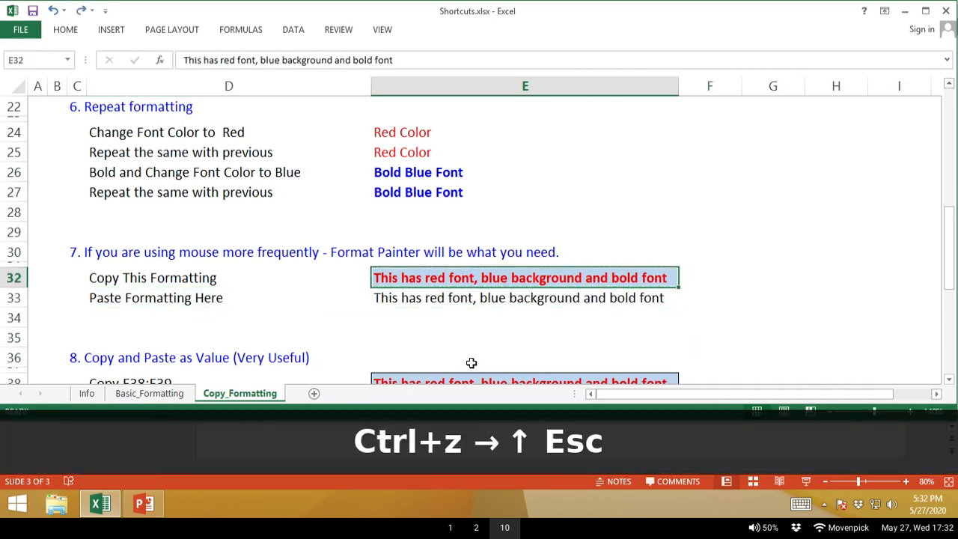
Apply E32's formatting to only cell E33 with Format Painter.
click(71, 34)
click(68, 80)
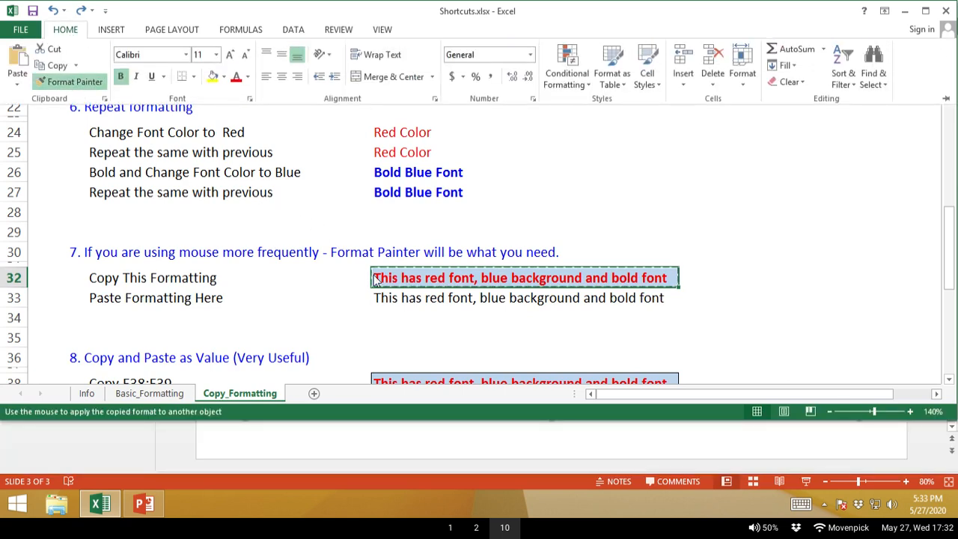
click(384, 298)
click(385, 298)
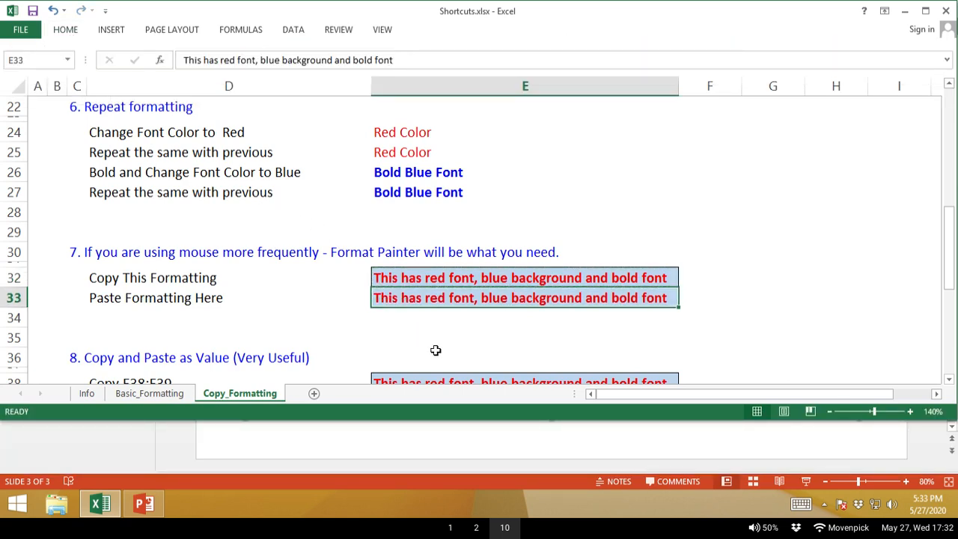
Copy E38:E39 in task 8 and paste the cells normally at E40.
key(Down)
key(Down)
key(Down)
key(Down)
key(Down)
key(Down)
key(Down)
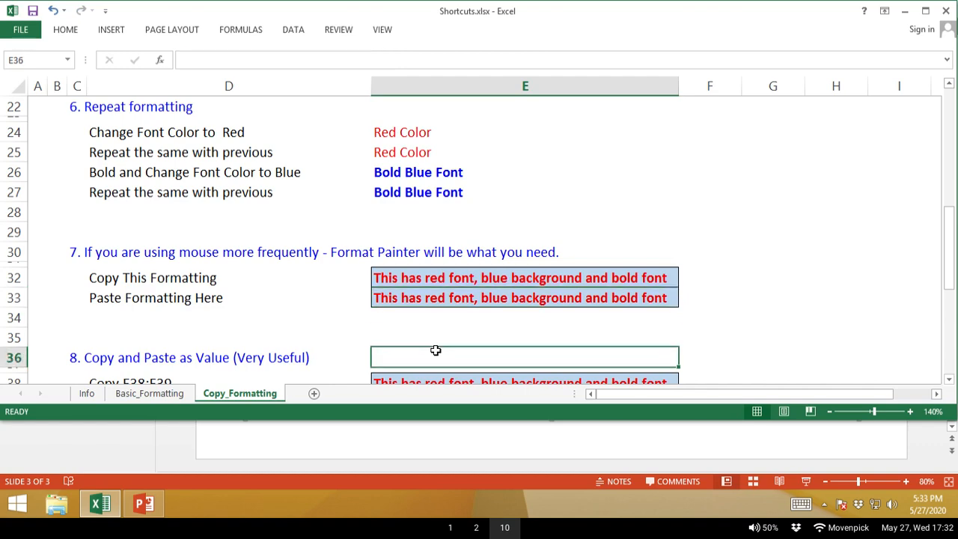
key(Down)
key(Up)
key(Up)
key(Up)
key(Up)
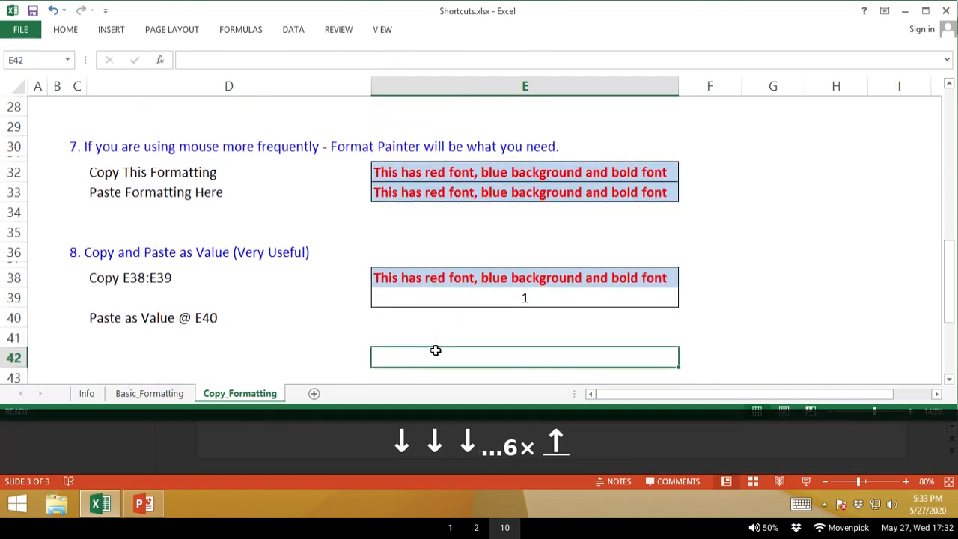
key(shift+Down)
key(ctrl+c)
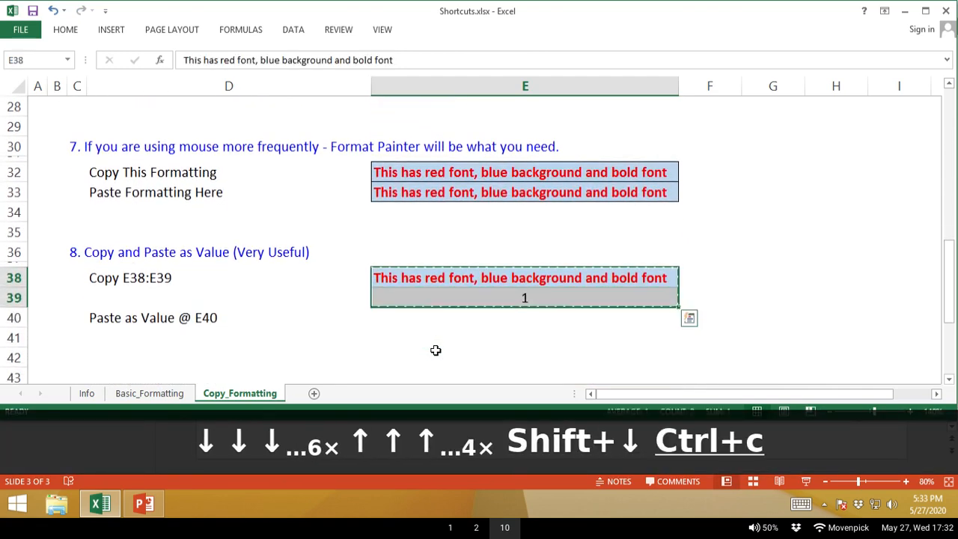
key(Down)
key(Down)
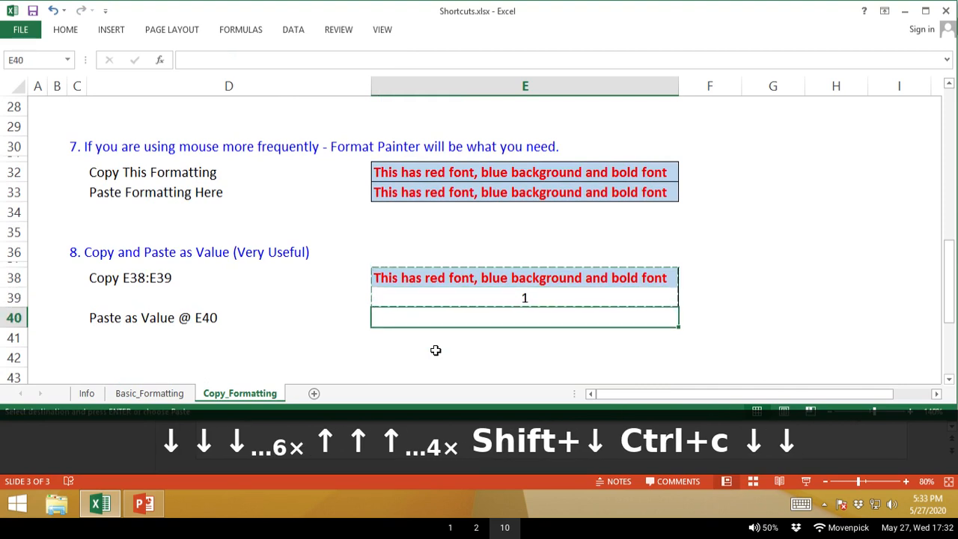
key(ctrl+v)
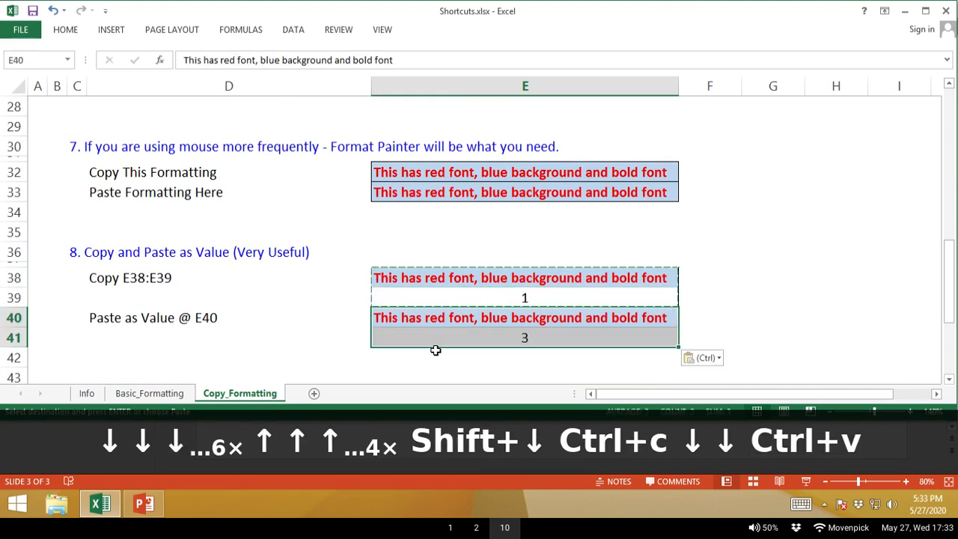
key(Escape)
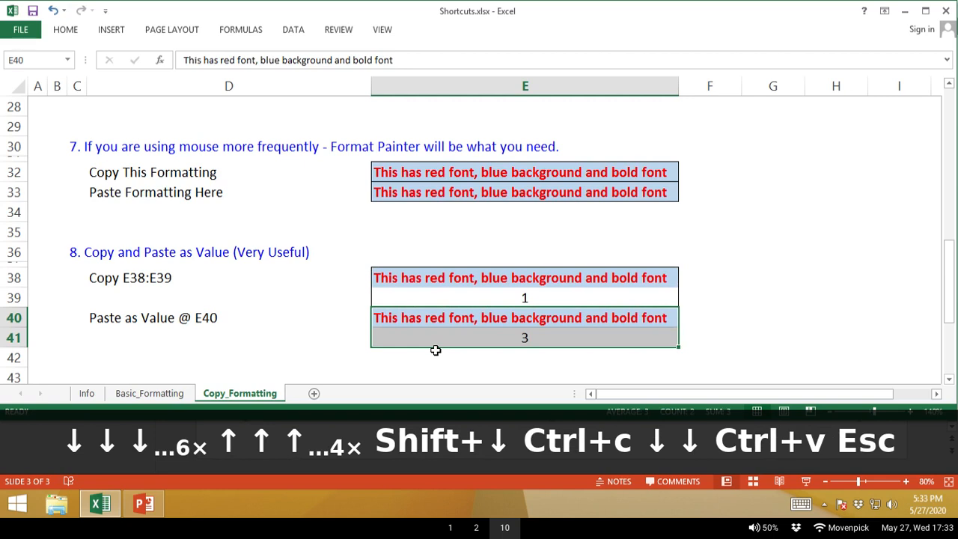
Inspect the formula pasted in E41, undo the normal paste, and return to E38.
key(Right)
key(Left)
key(Down)
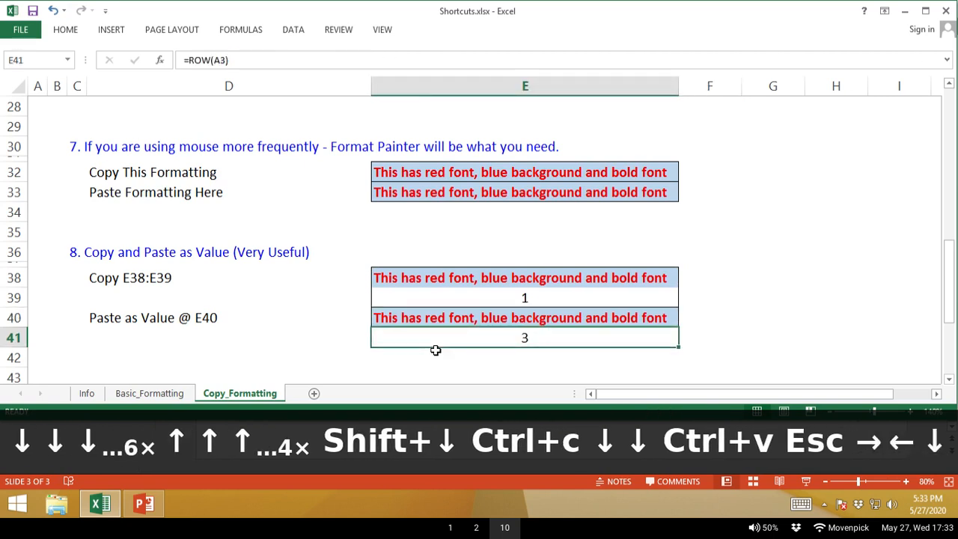
key(F2)
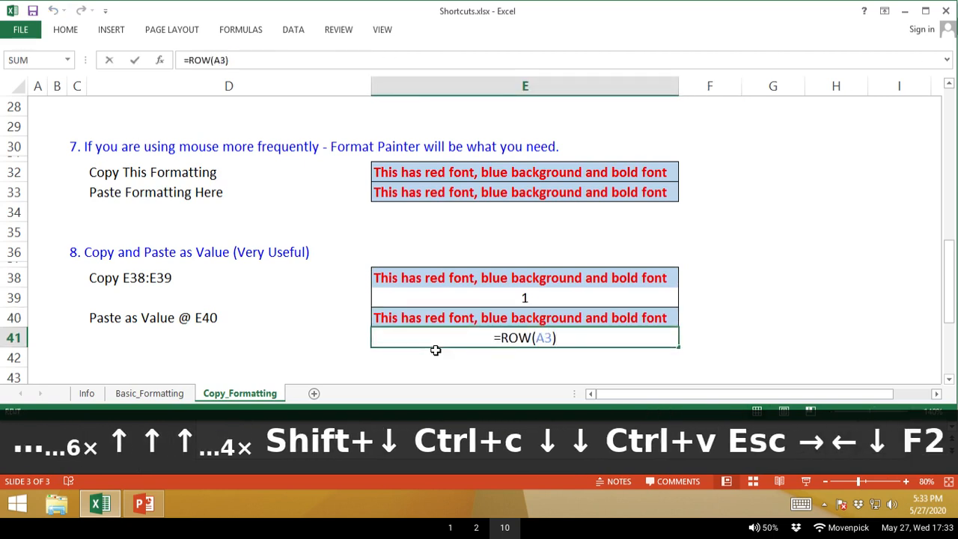
key(Escape)
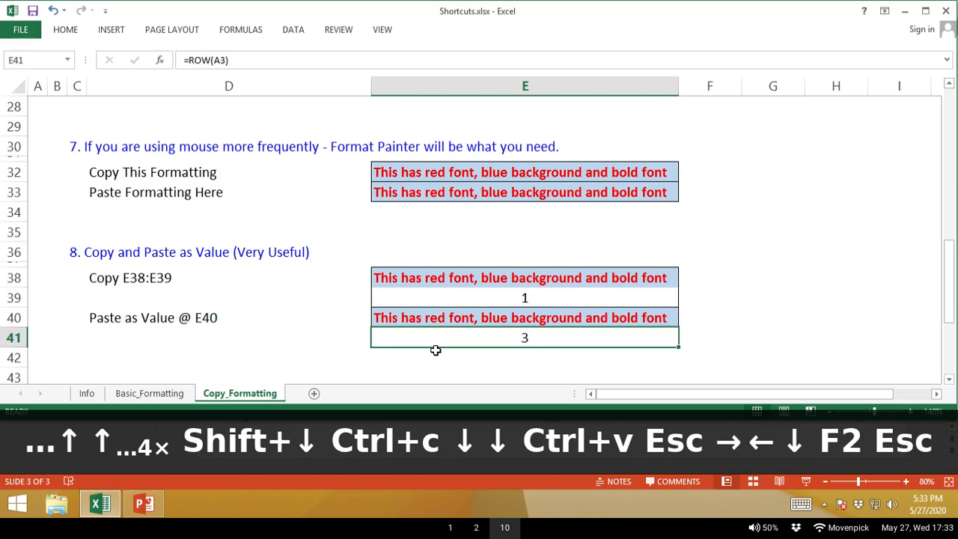
key(ctrl+z)
key(Up)
key(Up)
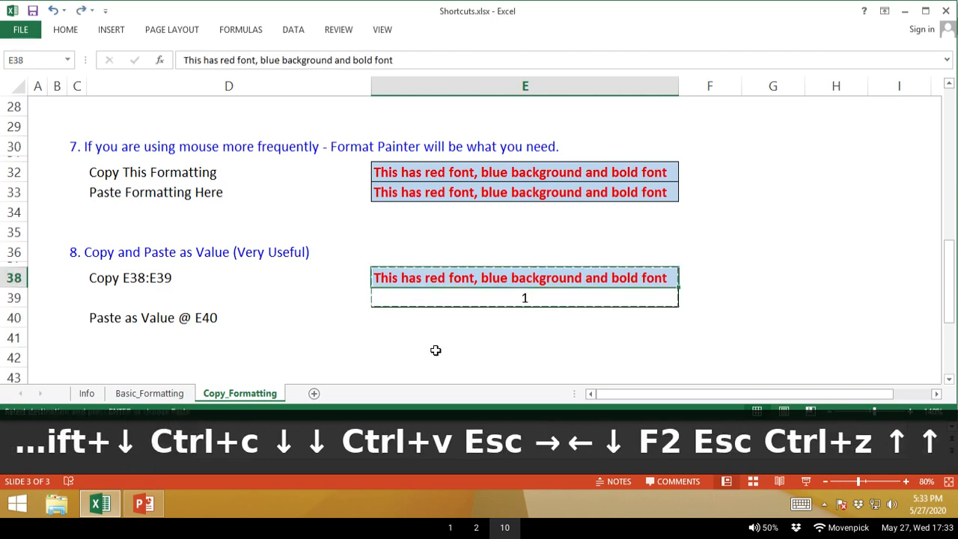
key(Escape)
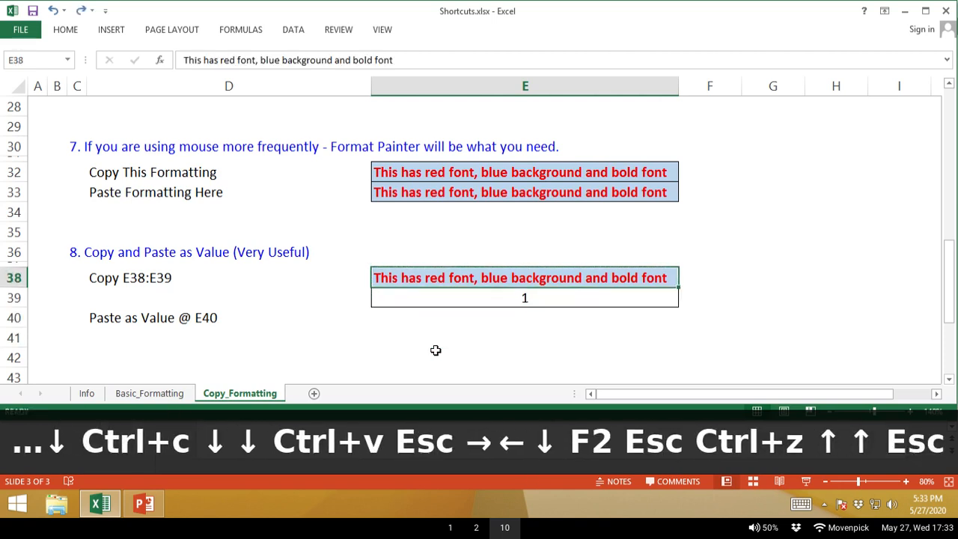
key(Left)
key(Left)
key(Up)
key(Up)
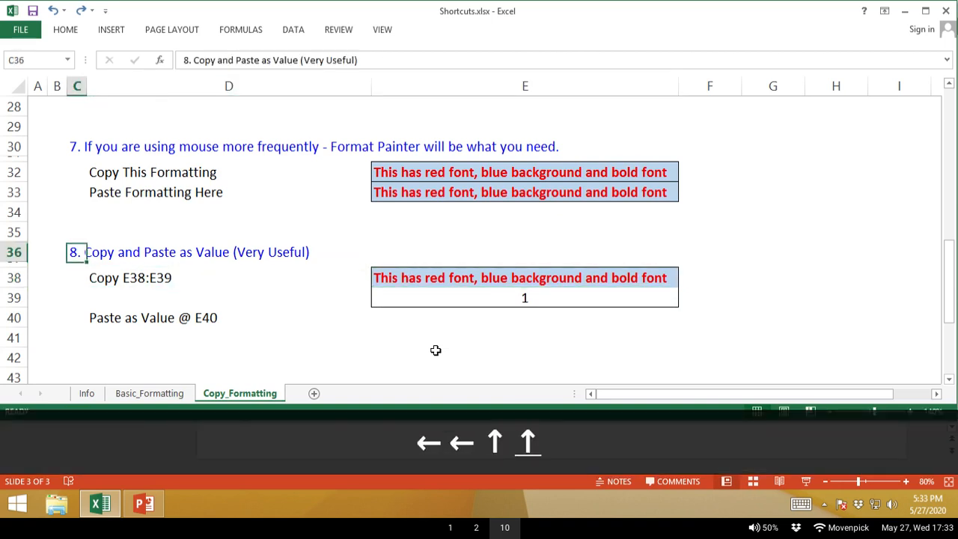
key(Right)
key(Down)
key(Right)
key(Down)
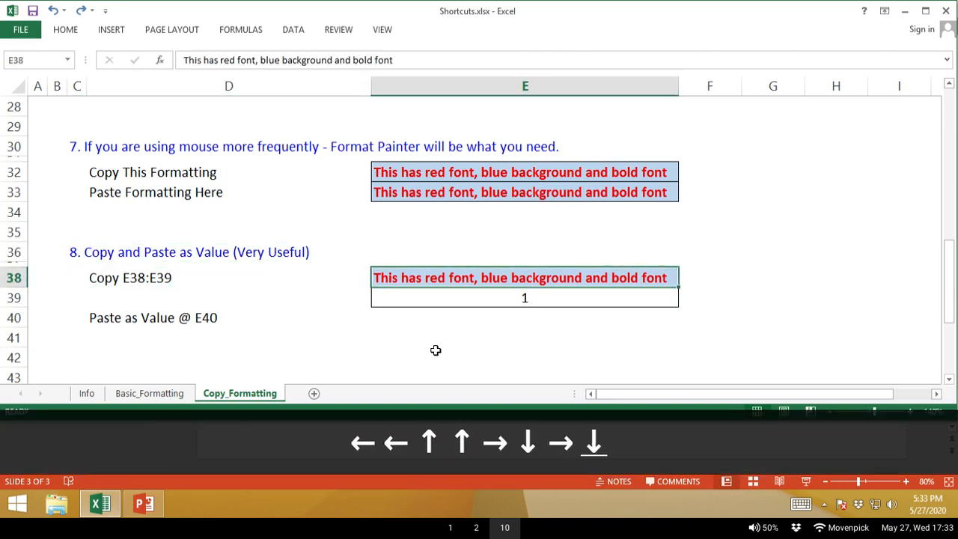
Copy E38:E39, paste only the values at E40, and undo the paste.
key(shift+Down)
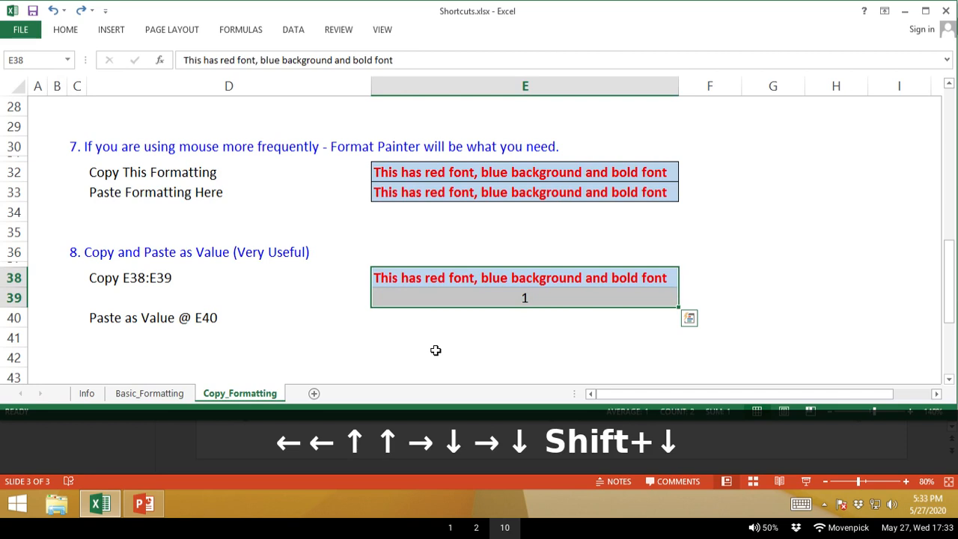
key(ctrl+c)
key(Down)
key(Down)
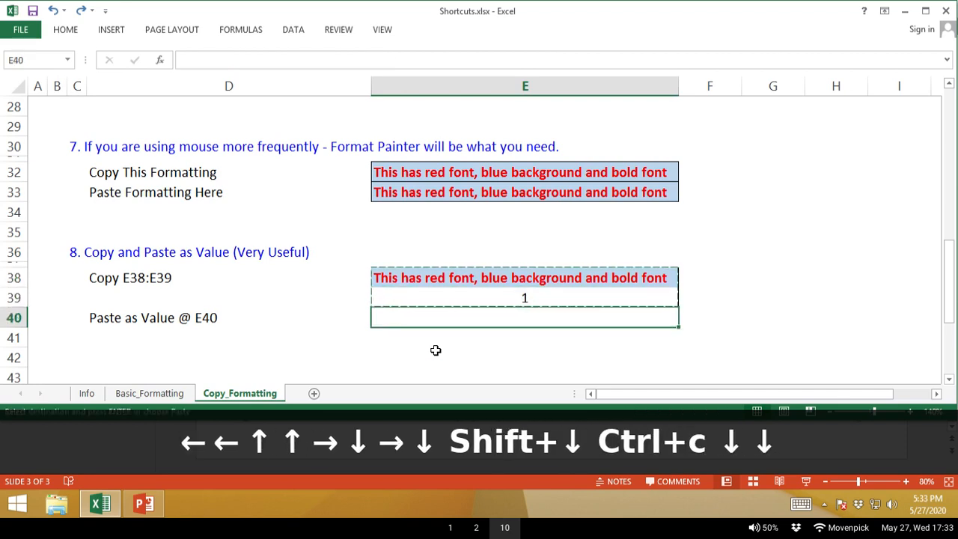
key(alt+h)
key(v)
key(v)
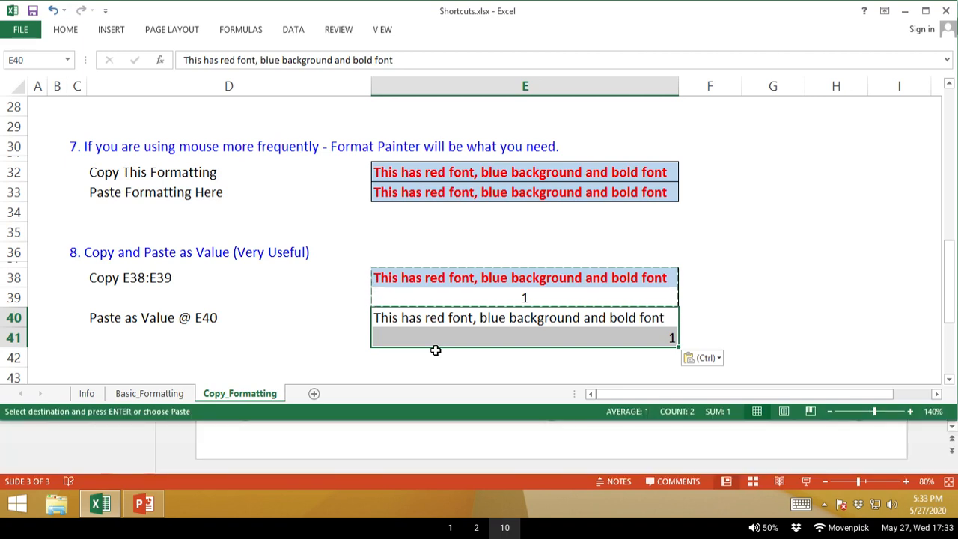
key(Escape)
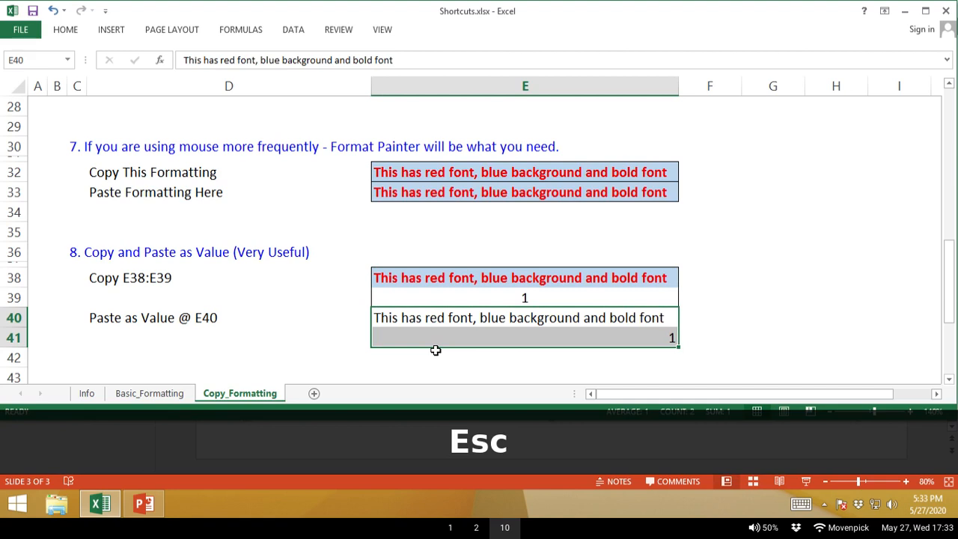
key(ctrl+z)
key(Escape)
key(Escape)
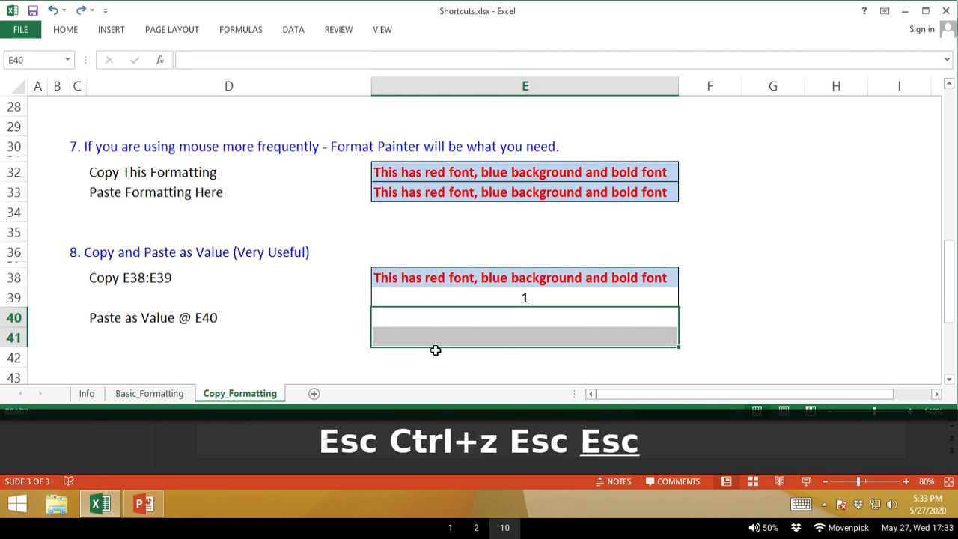
Copy E38:E39 in task 8 and paste only the values at E40, then clear the copy selection.
click(464, 319)
shift+click(461, 336)
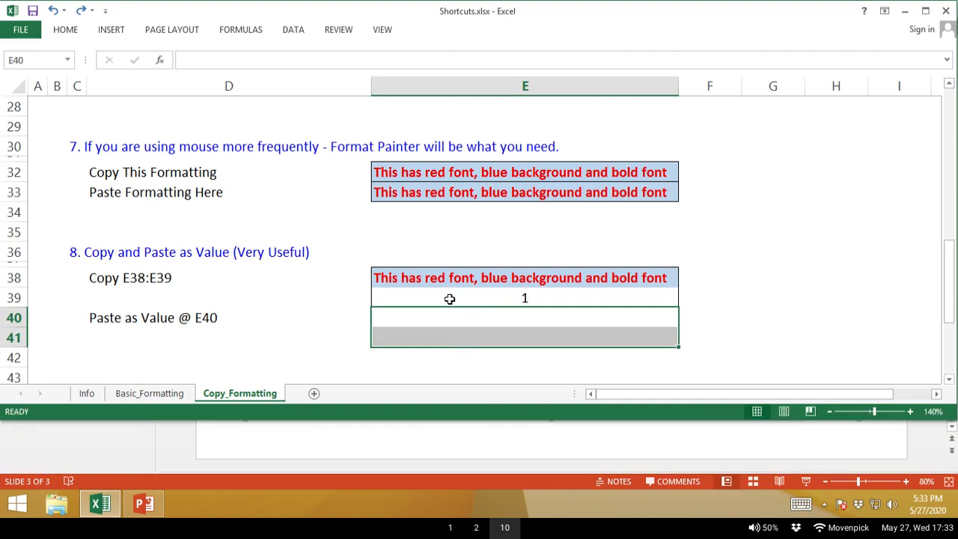
drag(449, 274, 446, 297)
key(ctrl+c)
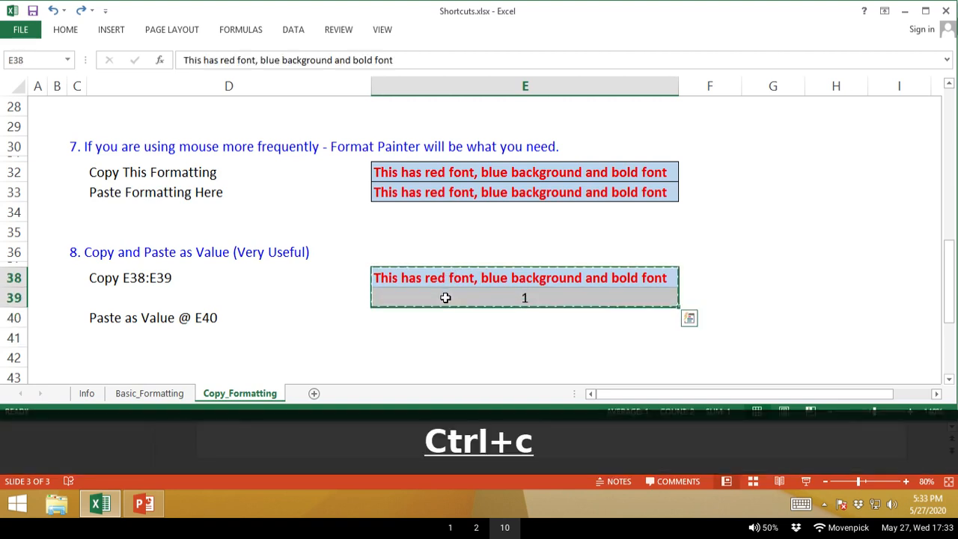
click(444, 321)
key(alt)
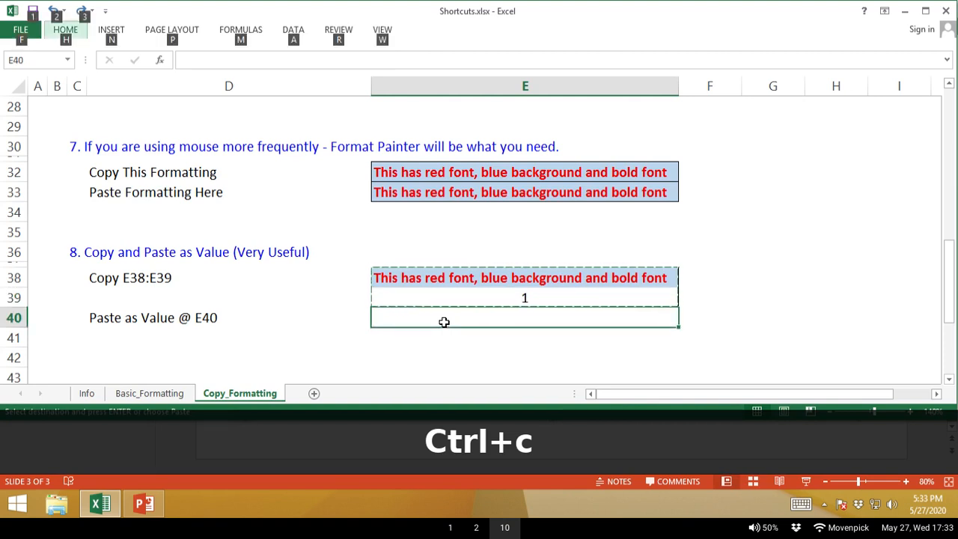
key(h)
key(v)
key(v)
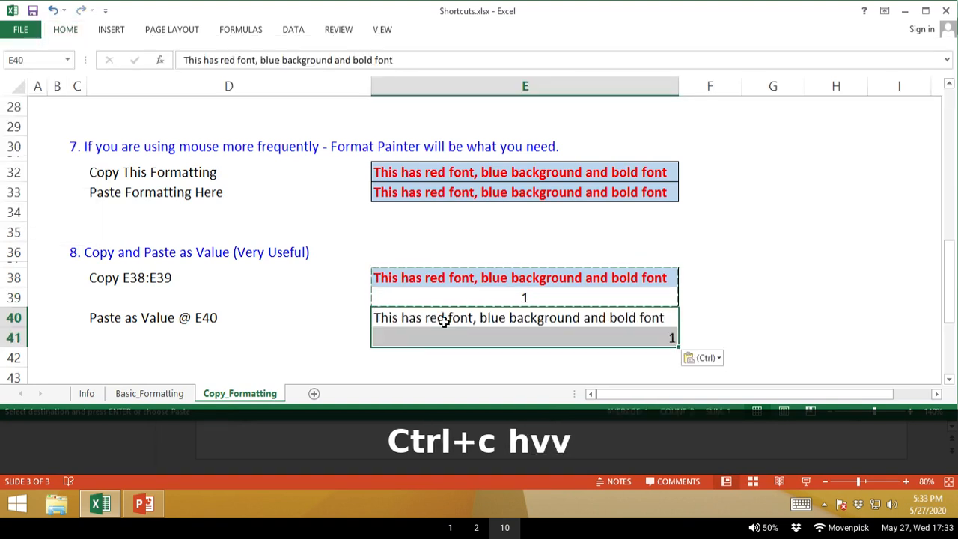
key(Escape)
key(Escape)
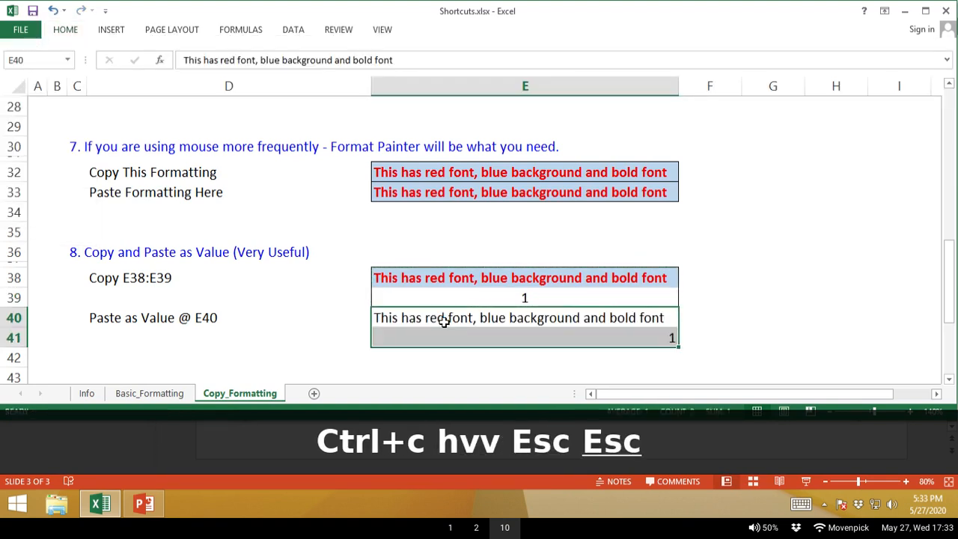
Go to the task 9 table and check the extent of its data, returning to its first cell, D46.
click(378, 333)
key(Down)
key(Down)
key(Down)
key(Down)
key(Down)
key(Down)
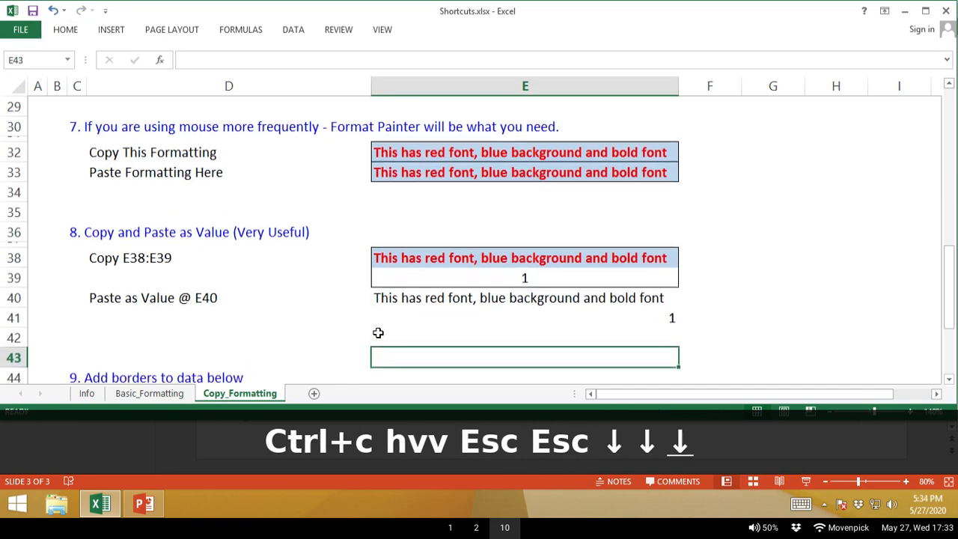
key(Down)
key(Down)
key(Down)
key(Down)
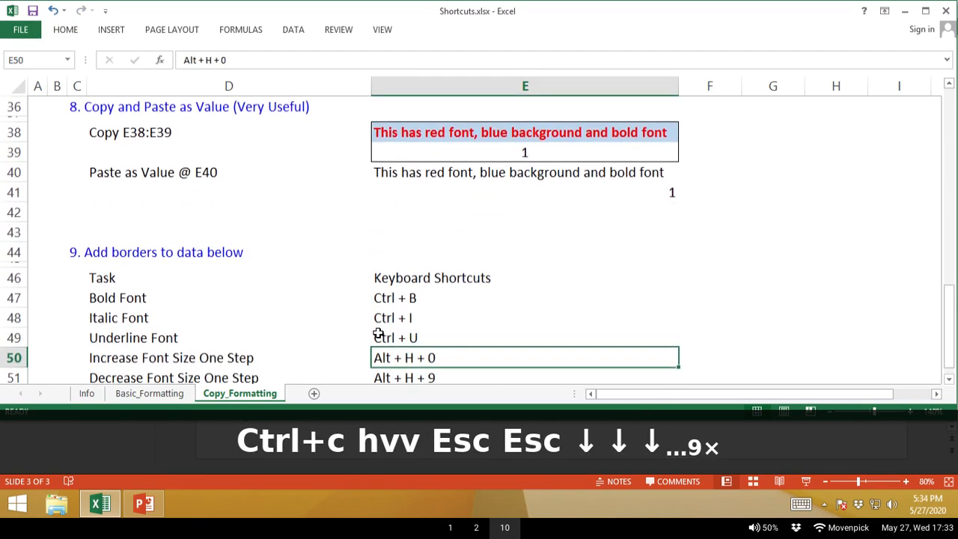
key(Left)
key(ctrl+Up)
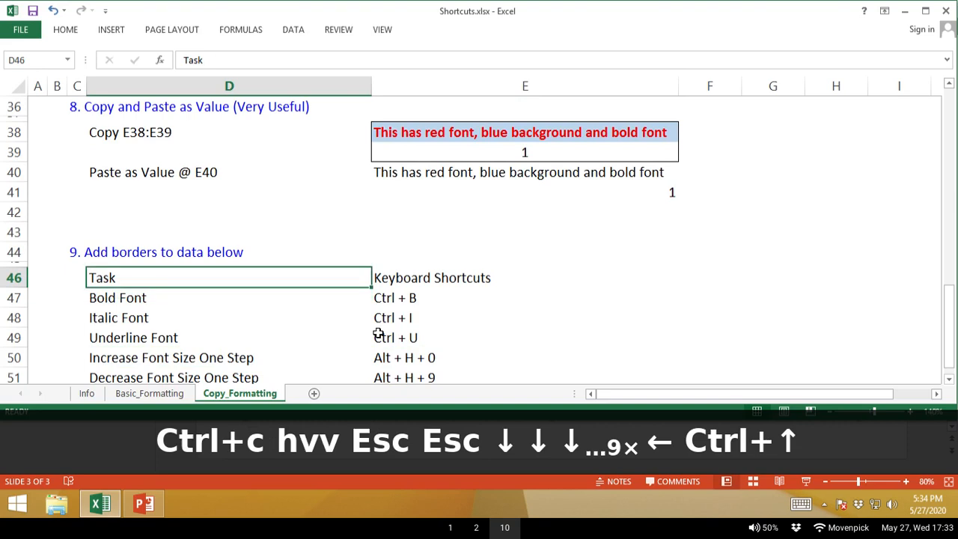
key(ctrl+Down)
key(ctrl+Right)
key(ctrl+Left)
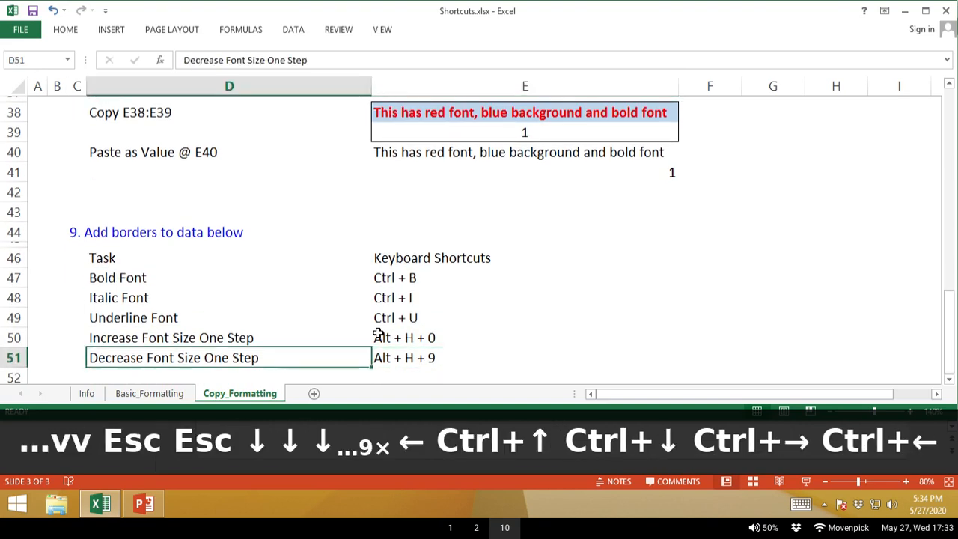
key(ctrl+Up)
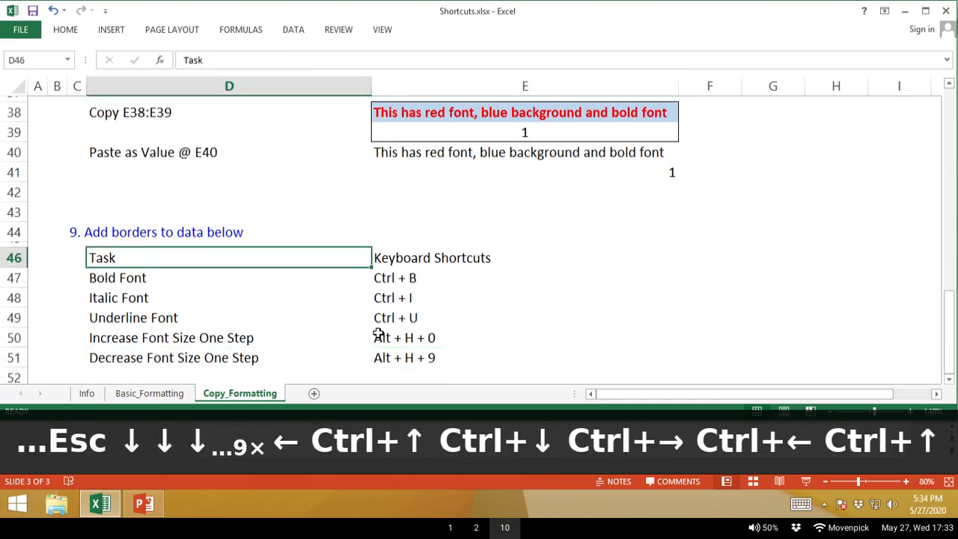
Select the task 9 table D46:E51 and apply All Borders.
key(ctrl+shift+Right)
key(ctrl+shift+Down)
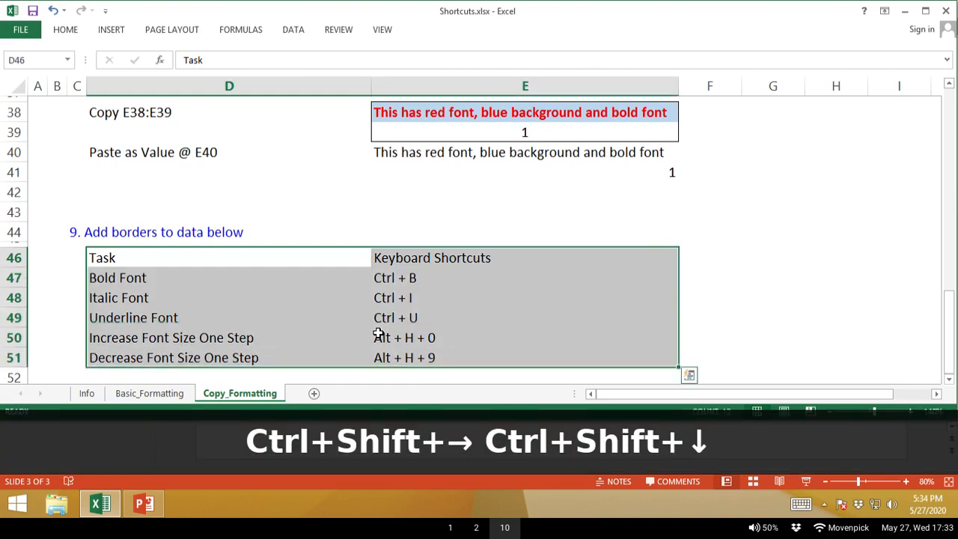
key(alt)
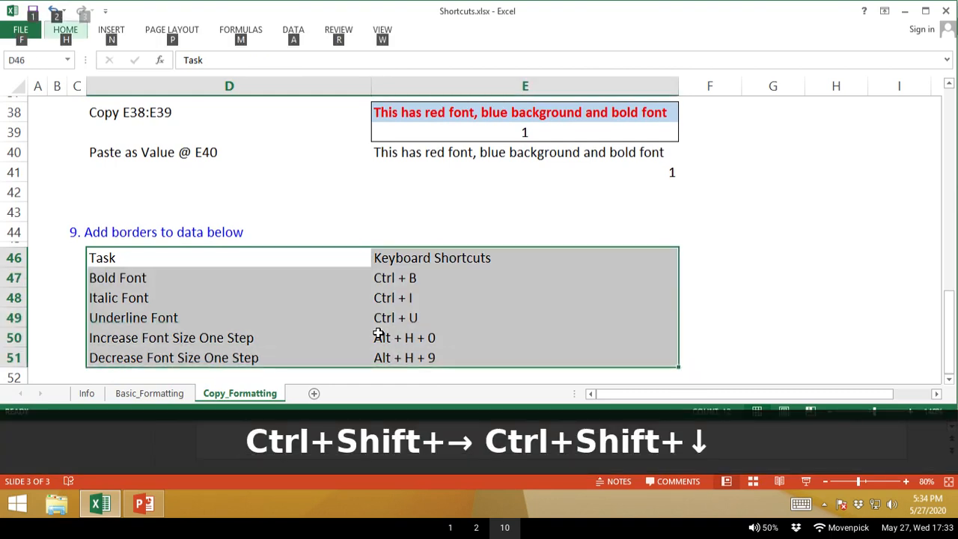
key(h)
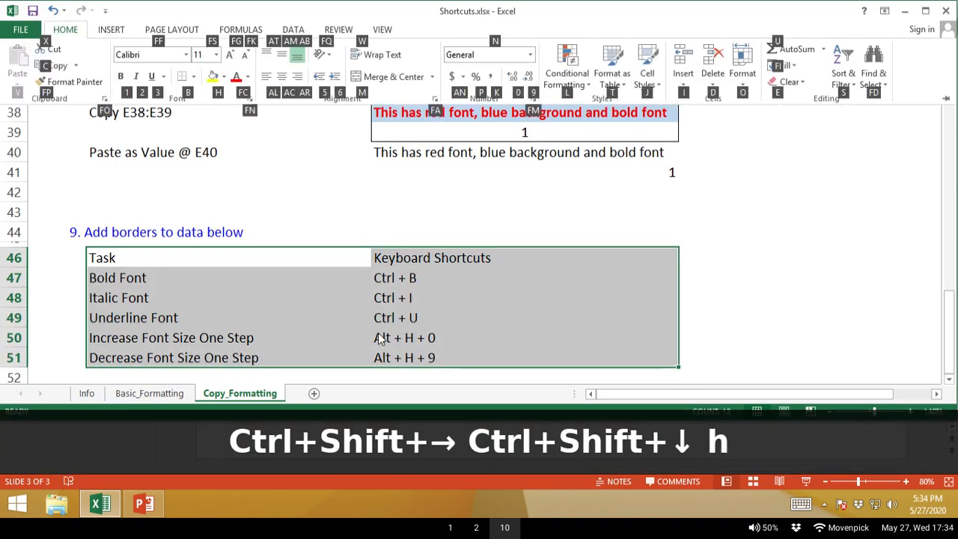
key(b)
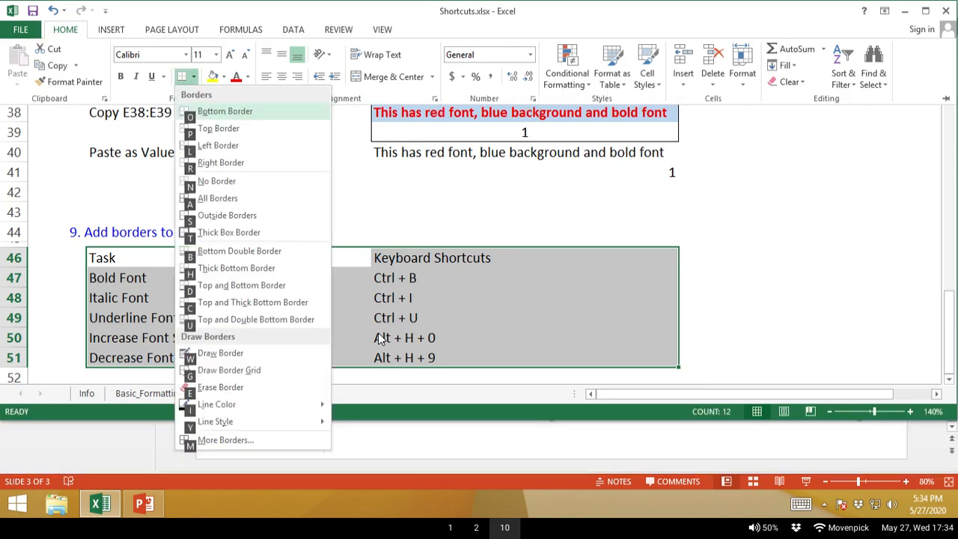
key(a)
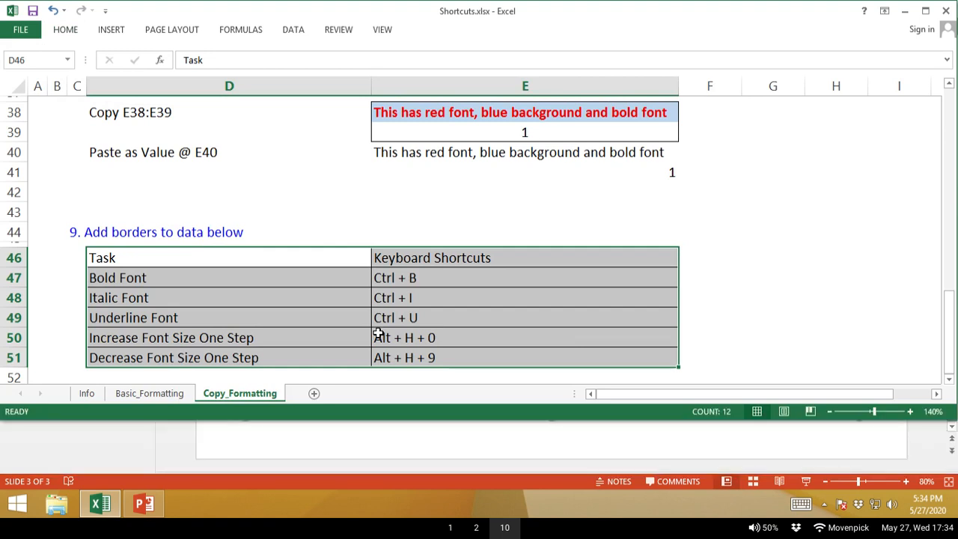
Remove all borders from the task 9 table with No Border.
key(Escape)
key(Escape)
key(alt+h)
key(b)
key(n)
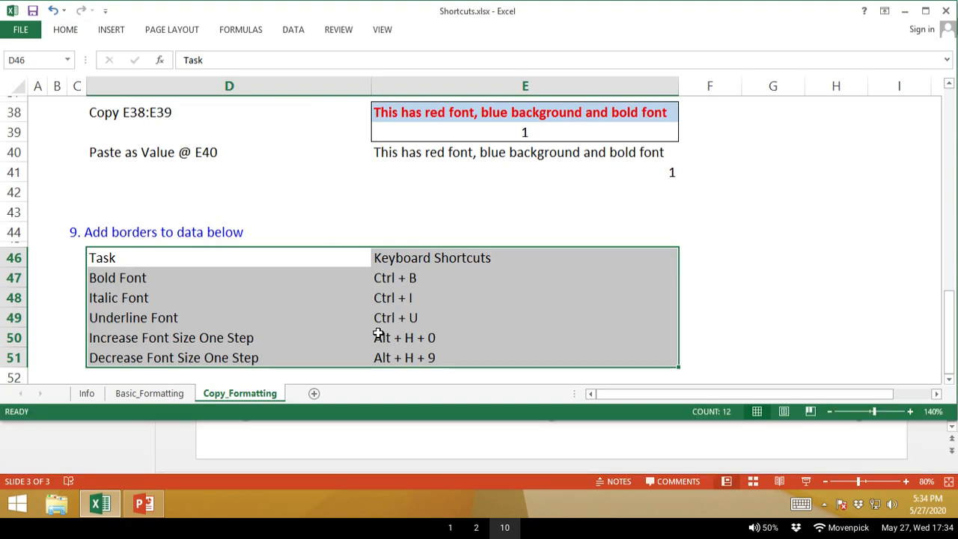
Apply Outside Borders around the task 9 table D46:E51.
key(alt+h)
key(b)
key(s)
key(Down)
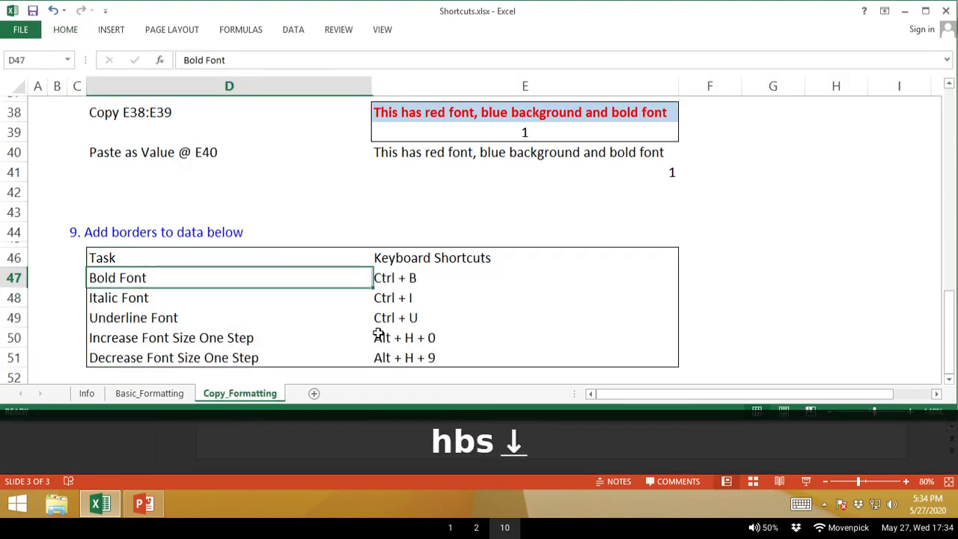
Reselect D46:E51 and clear its outside border with No Border.
key(Up)
key(ctrl+shift+Right)
key(ctrl+shift+Down)
key(alt+h)
key(b)
key(n)
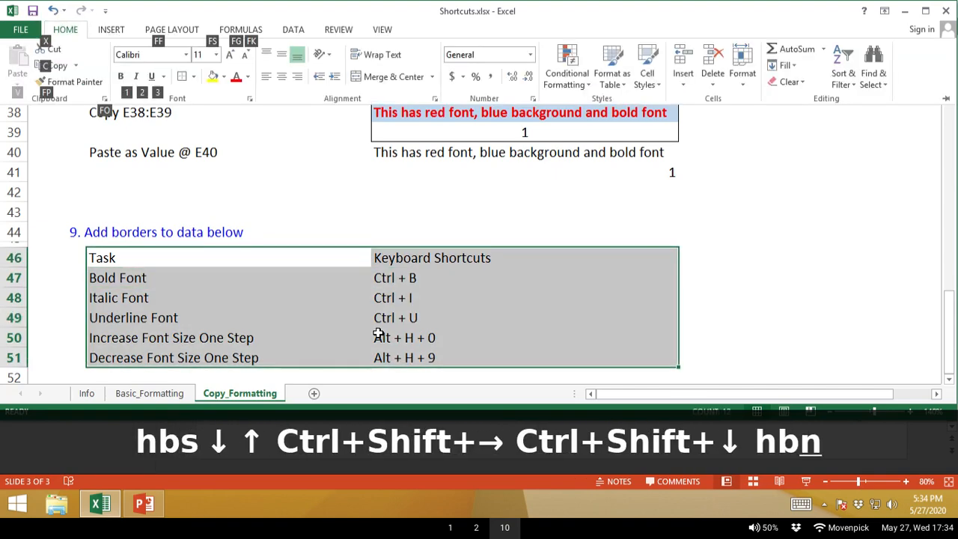
key(Down)
key(Up)
Apply a Thick Box Border around the task 9 table D46:E51.
key(ctrl+shift+Right)
key(ctrl+shift+Down)
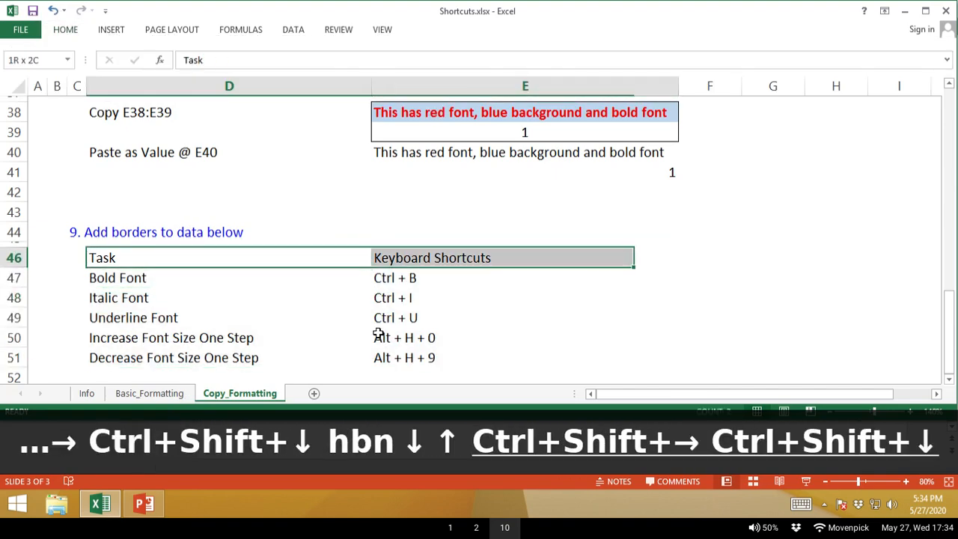
key(alt+h)
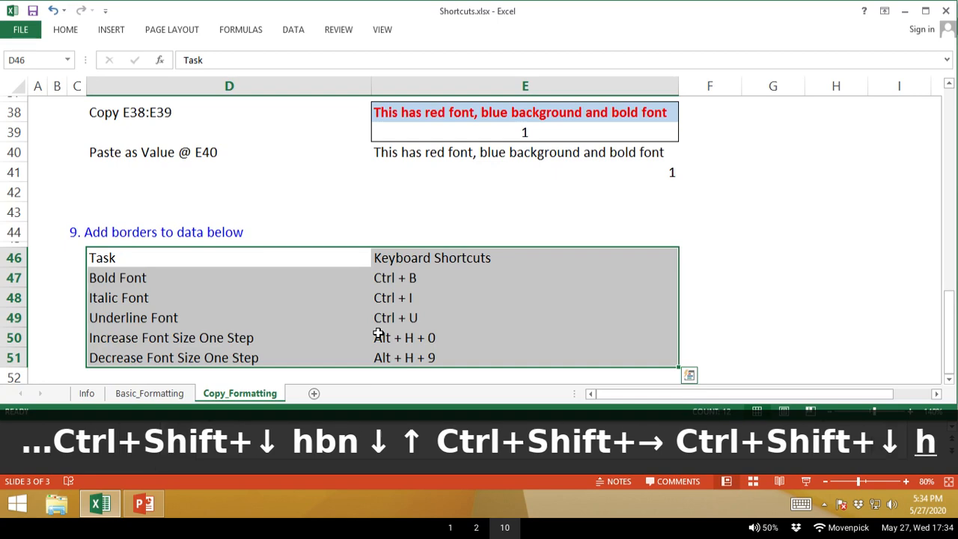
key(b)
key(t)
key(Down)
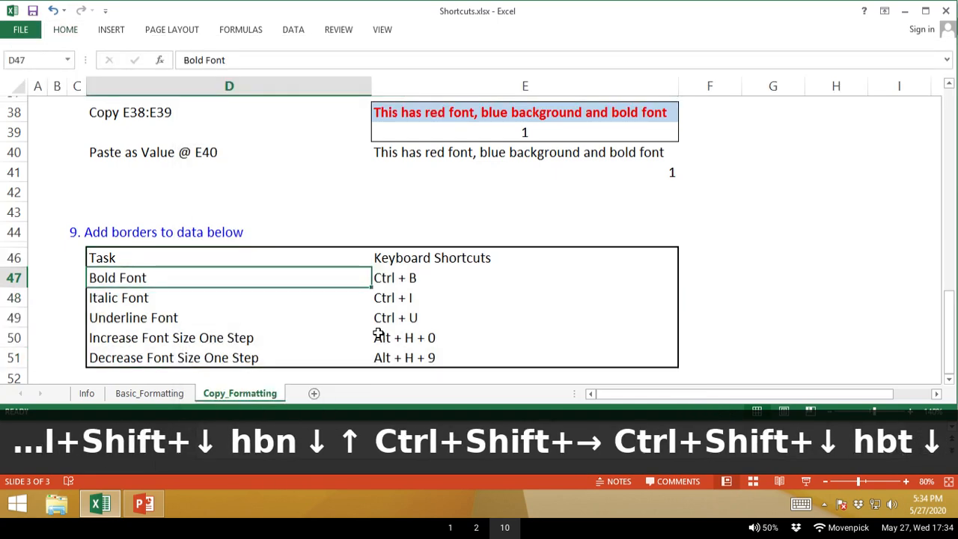
Reselect D46:E51 and apply All Borders followed by a Thick Box Border around it.
key(Up)
key(ctrl+shift+Right)
key(ctrl+shift+Down)
key(alt+h)
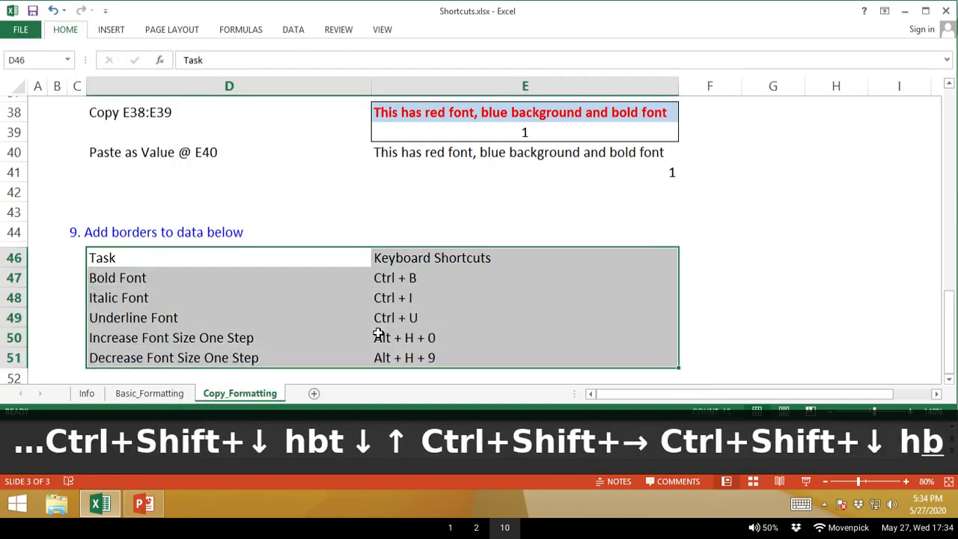
key(b)
key(a)
key(alt+h)
key(b)
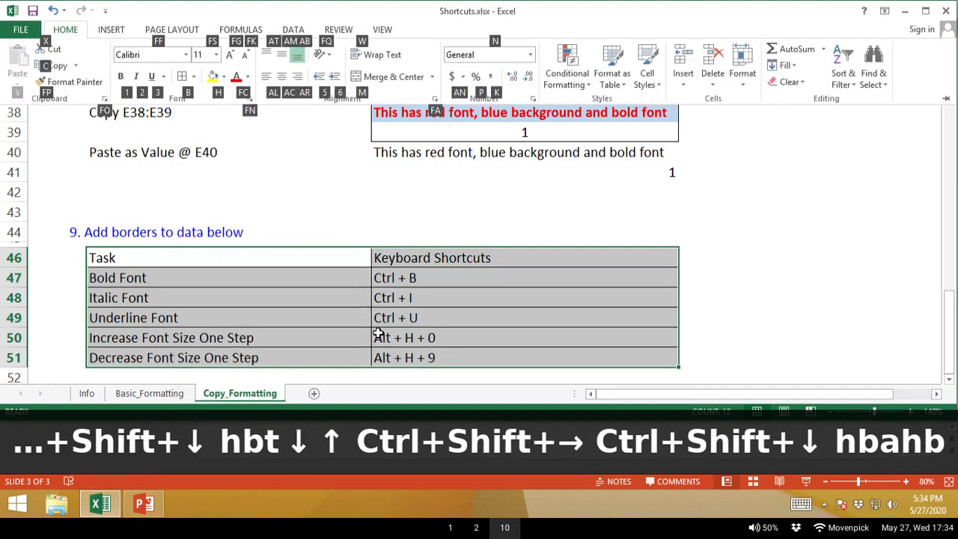
key(t)
key(Down)
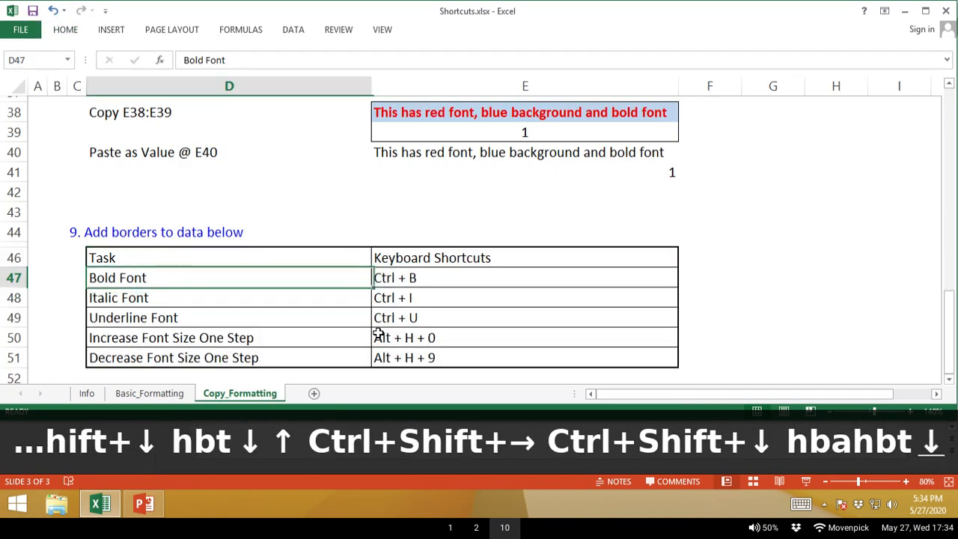
Add a Thick Box Border around the table's data rows D47:E51, separating them from the header row.
key(Down)
key(Up)
key(ctrl+shift+Right)
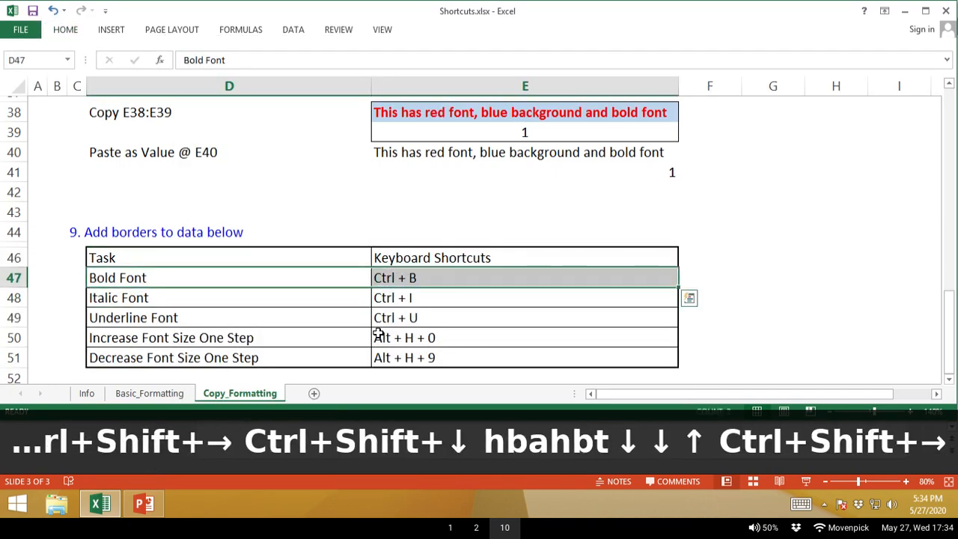
key(ctrl+shift+Down)
key(alt+h)
key(b)
key(t)
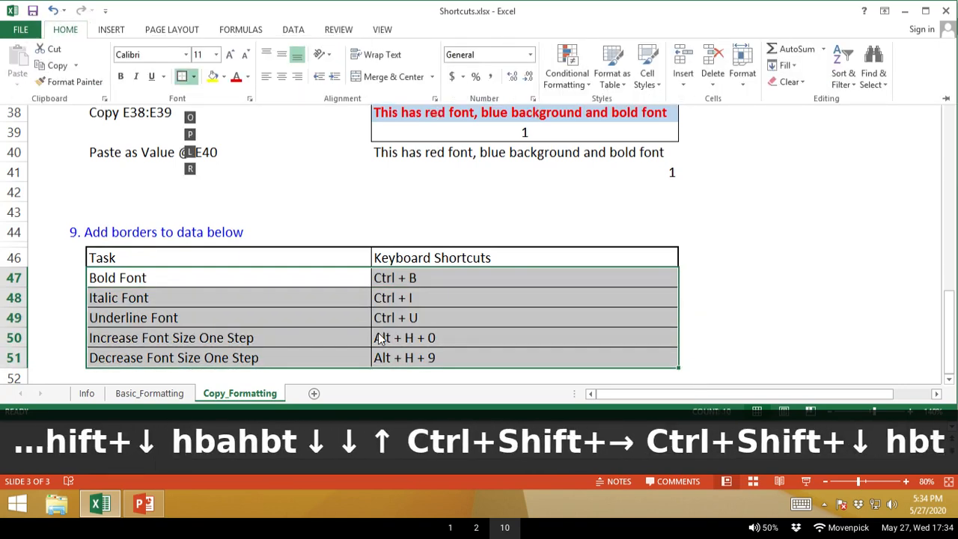
Add a Thick Box Border around the Keyboard Shortcuts column, E46:E51.
key(Right)
key(Up)
key(ctrl+shift+Down)
key(alt+h)
key(b)
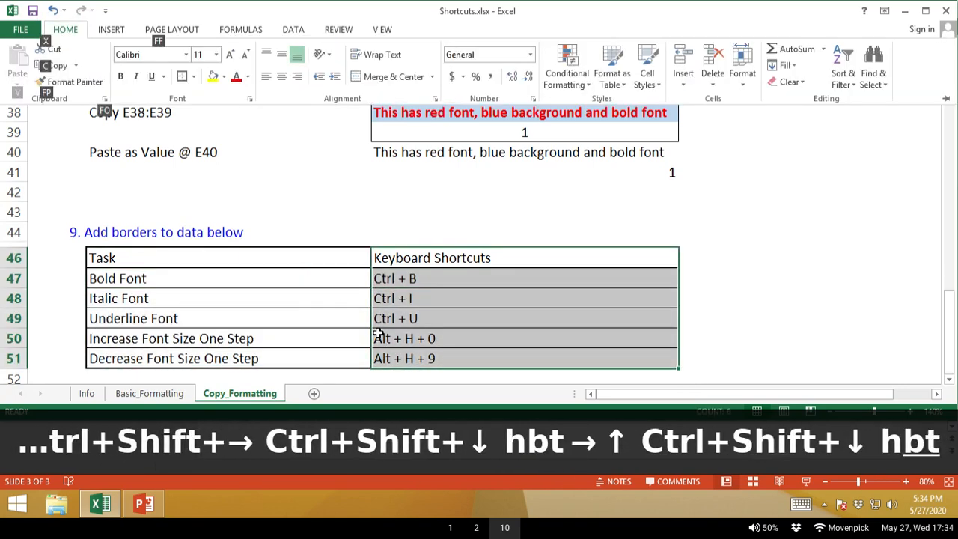
key(t)
key(Up)
key(Up)
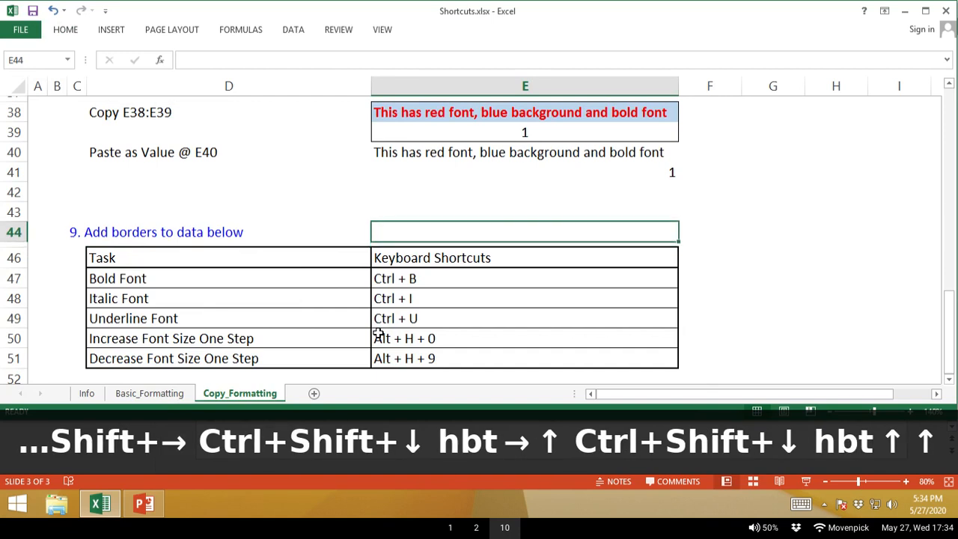
Select the whole task 9 table D46:E51 and strip its thin and thick borders with No Border.
key(Down)
key(Down)
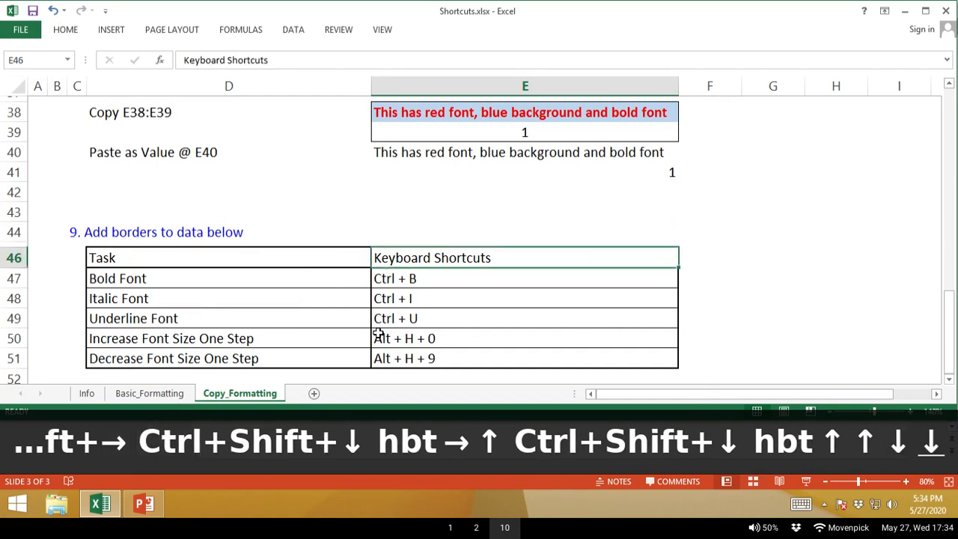
key(Left)
key(ctrl+shift+Right)
key(ctrl+shift+Down)
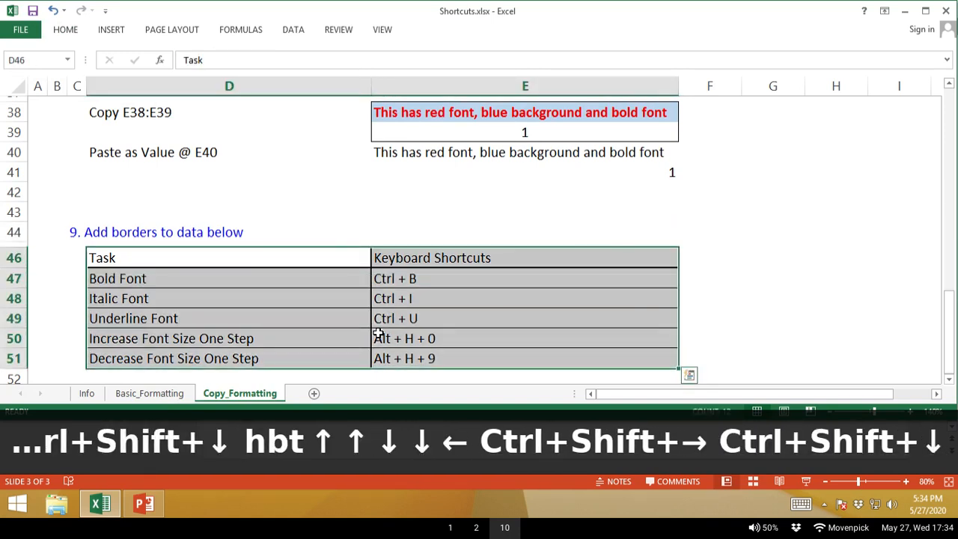
key(alt+h)
key(b)
key(n)
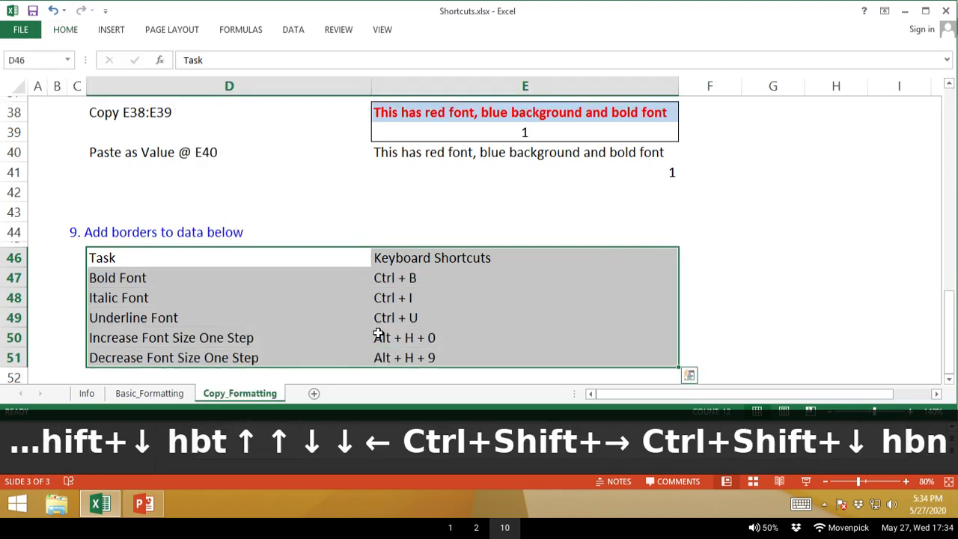
Apply All Borders to the cleared task 9 table D46:E51.
key(alt+h)
key(b)
key(a)
key(Down)
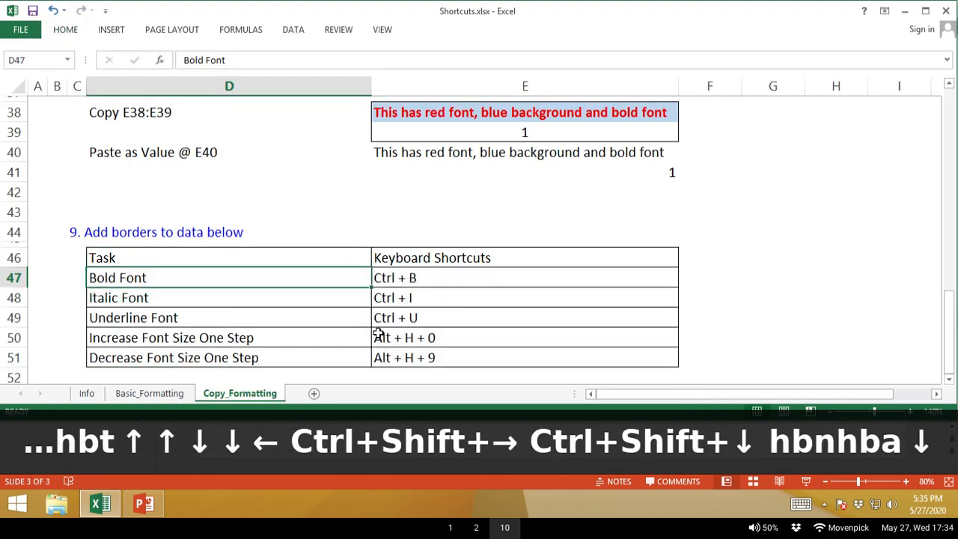
Reselect D46:E51, remove its borders with No Border, and return to D46.
key(Up)
key(ctrl+shift+Right)
key(ctrl+shift+Down)
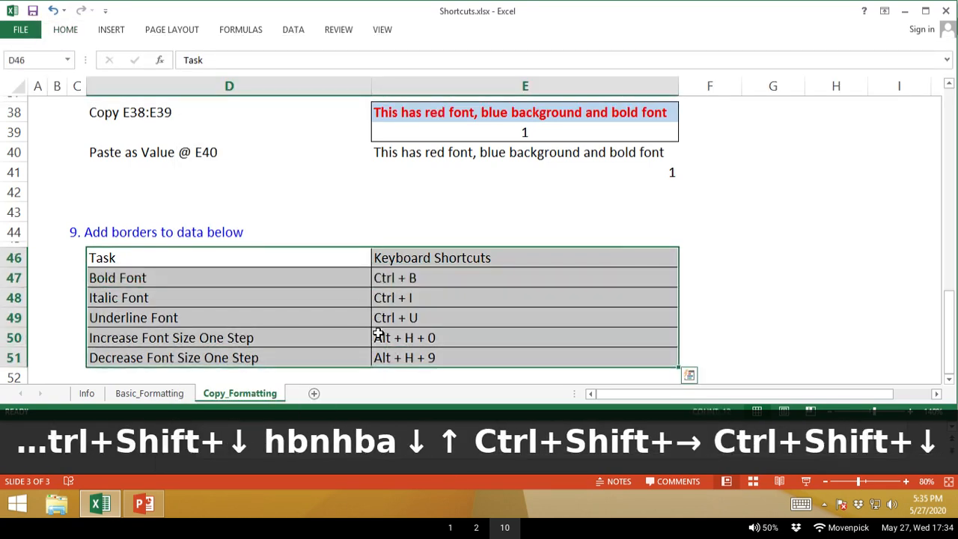
key(alt+h)
key(b)
key(n)
key(Down)
key(Up)
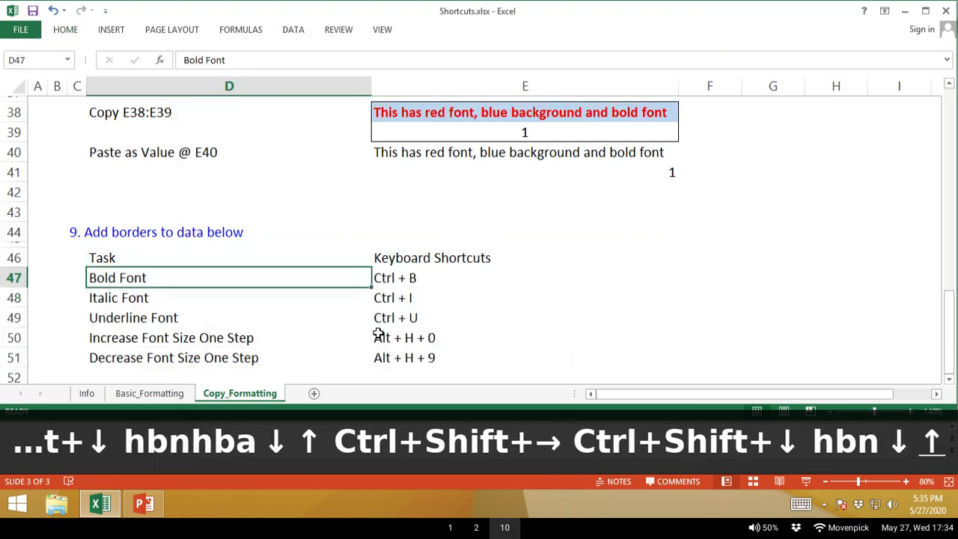
Select D46:E51 from the Task header cell and apply All Borders to the table.
key(ctrl+shift+Right)
key(ctrl+shift+Down)
key(alt+h)
key(b)
key(a)
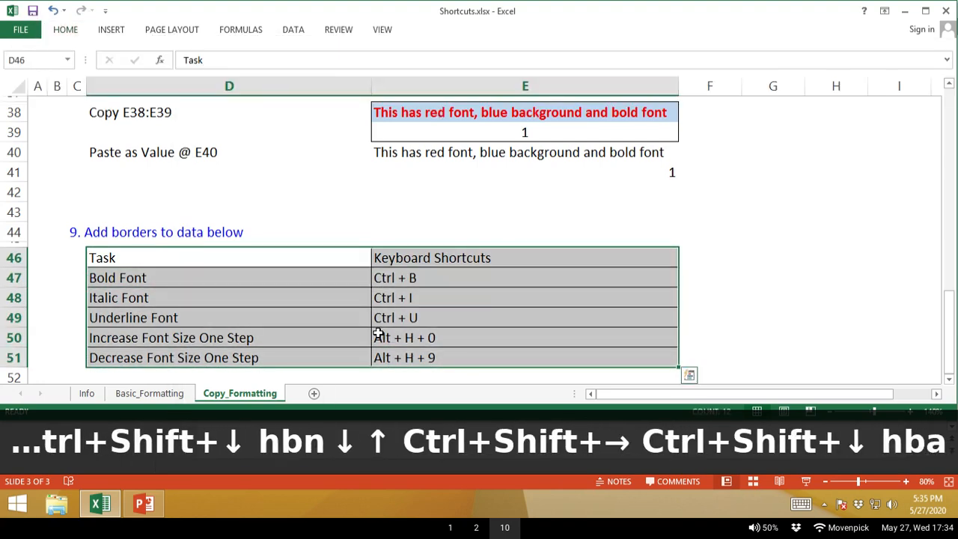
Check the bordered task 9 table and the empty rows beneath it for further exercises, returning to the Paste as Value row at D40.
key(Down)
key(ctrl+Down)
key(ctrl+Down)
key(ctrl+Up)
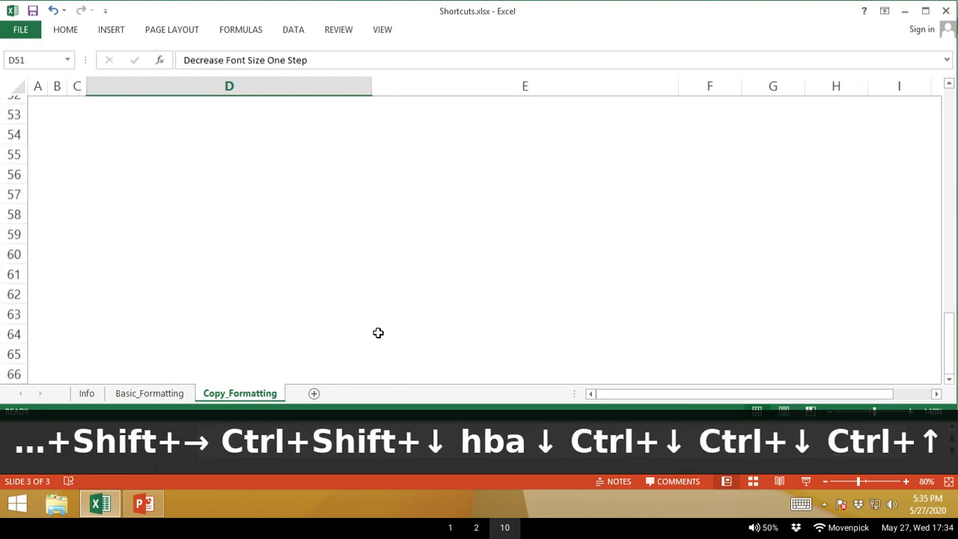
key(Up)
key(Up)
key(Up)
key(Up)
key(ctrl+Up)
key(ctrl+Up)
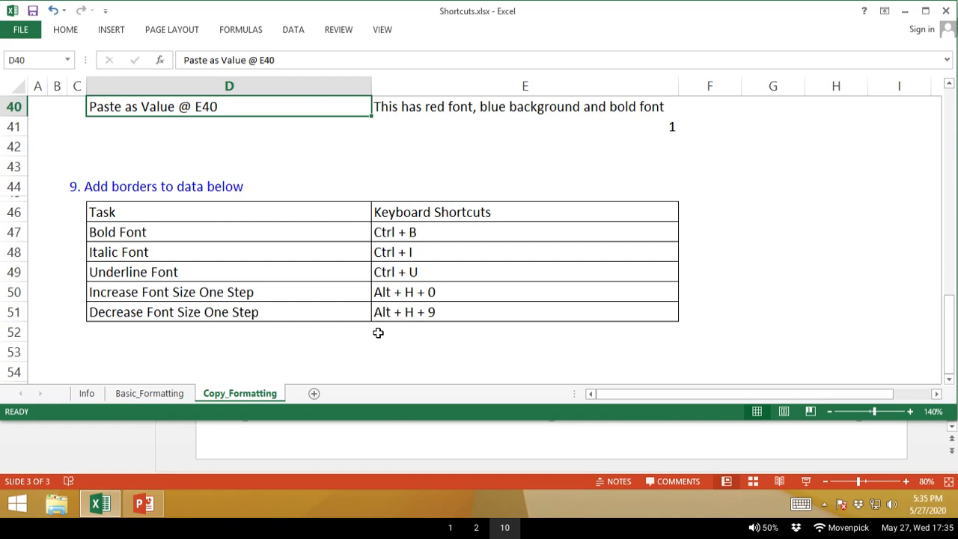
Review the completed exercises from task 8 back up to task 6 on the Copy_Formatting sheet, moving along column A to A23.
key(Right)
key(Left)
key(Left)
key(Left)
key(Left)
key(Up)
key(Up)
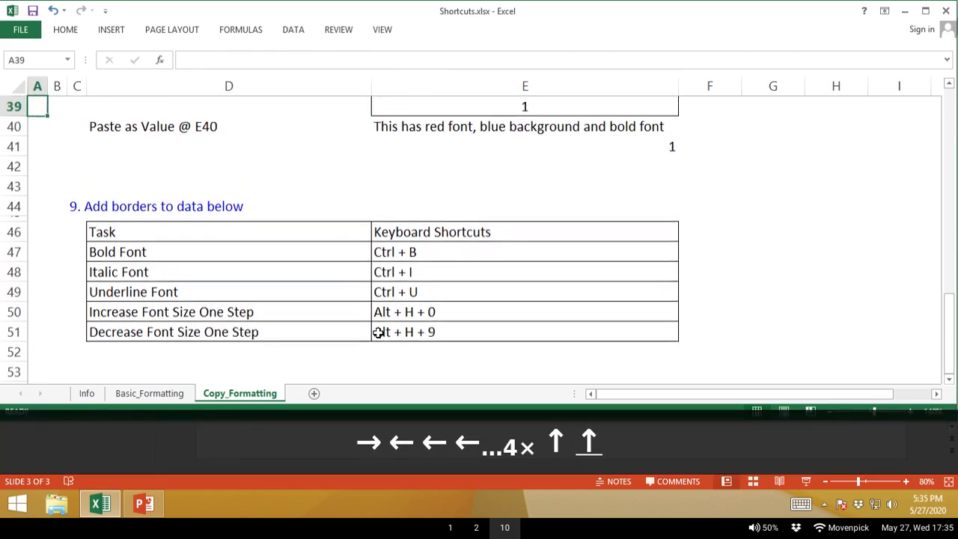
key(Up)
key(Up)
key(Up)
key(Up)
key(Up)
key(Up)
key(Up)
key(Up)
key(Up)
key(Up)
key(Up)
key(Up)
key(Up)
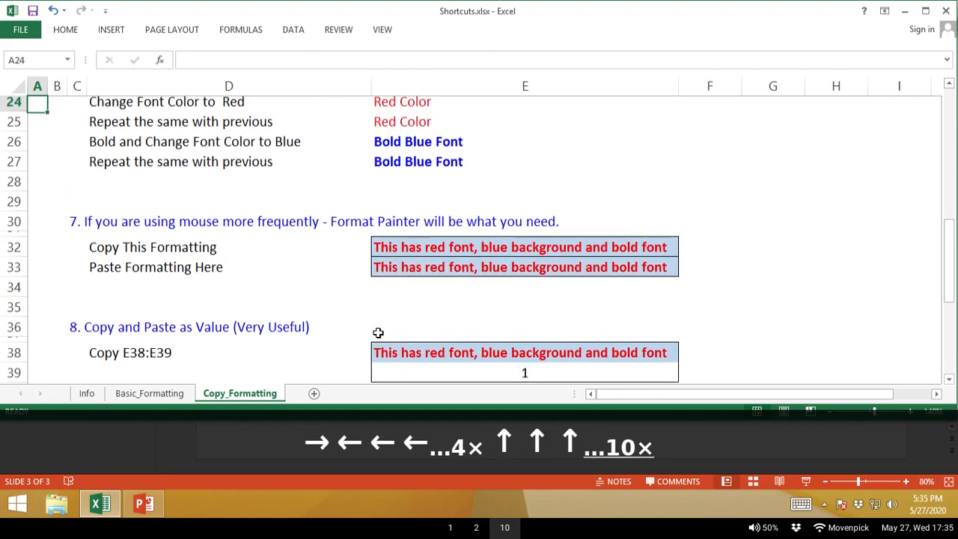
key(Up)
key(Up)
key(Up)
key(Up)
key(Down)
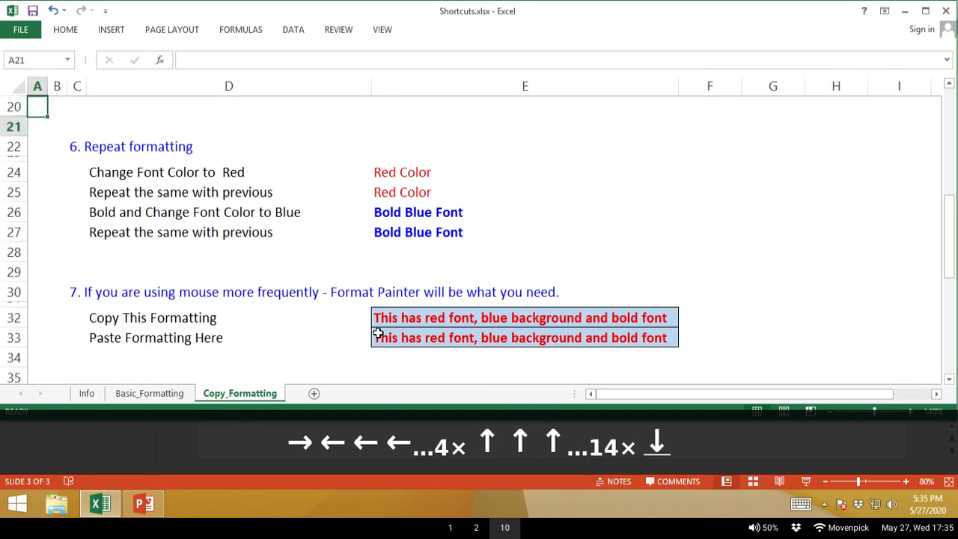
key(Down)
key(Down)
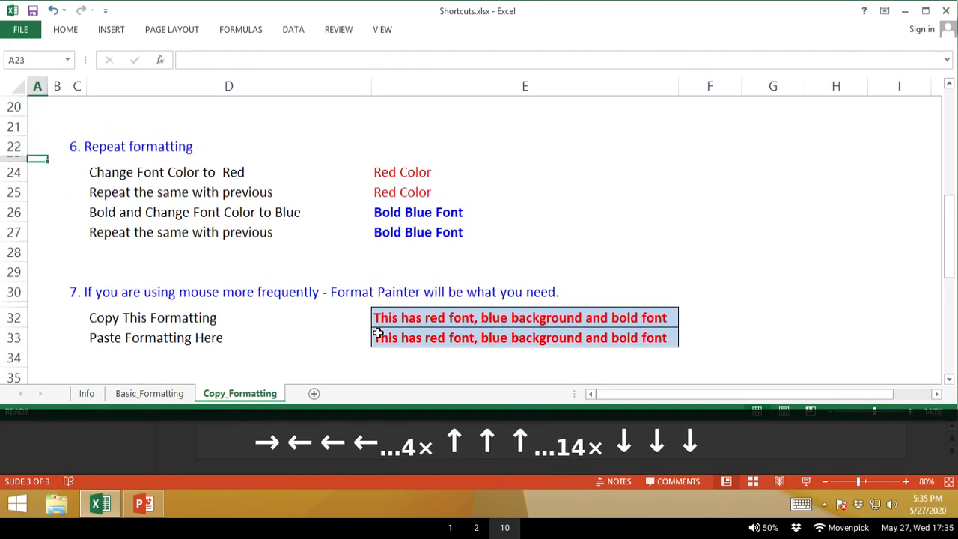